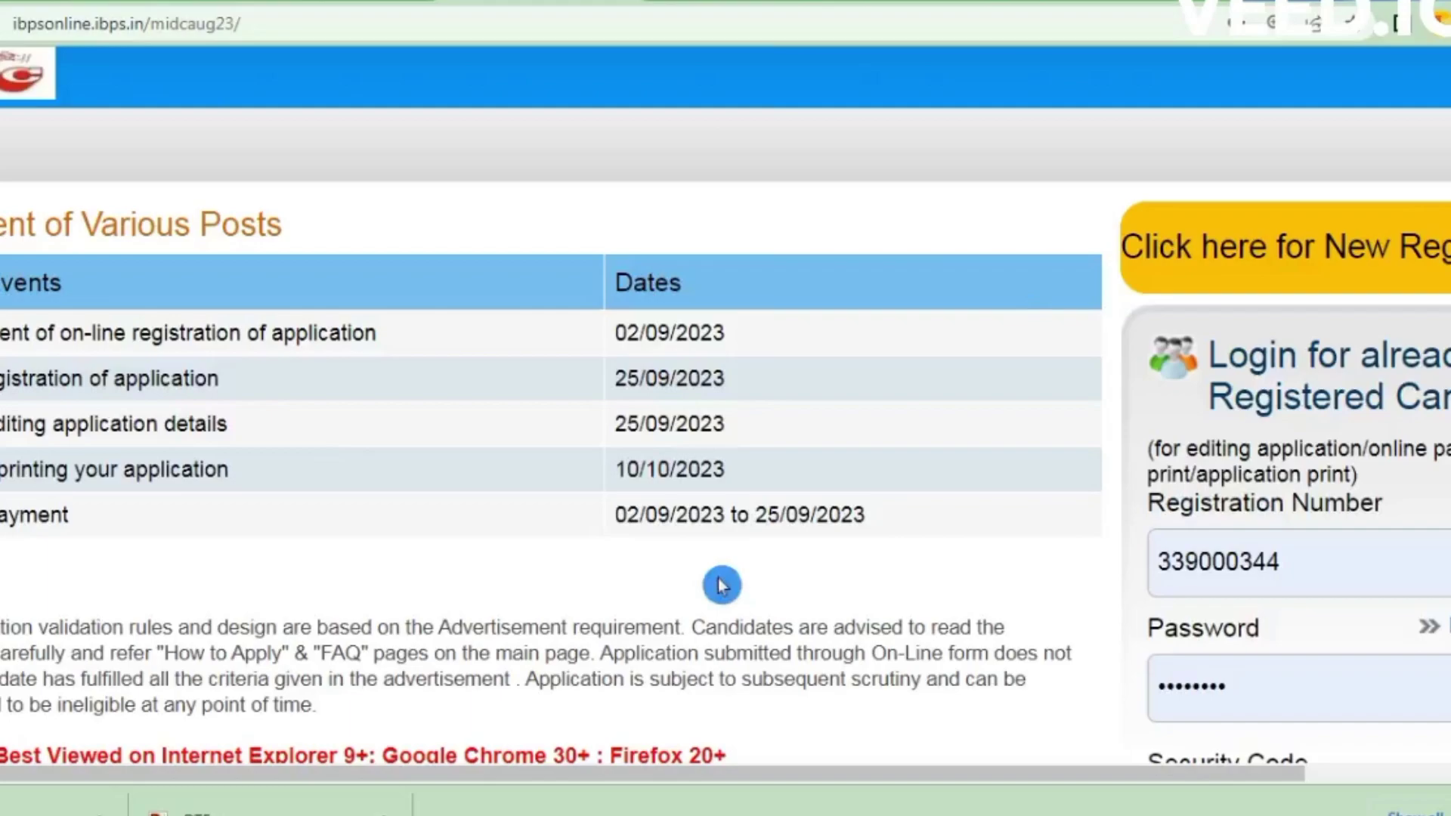
- Start a new candidate registration for the MIDC recruitment
scroll(596, 376, up, 2)
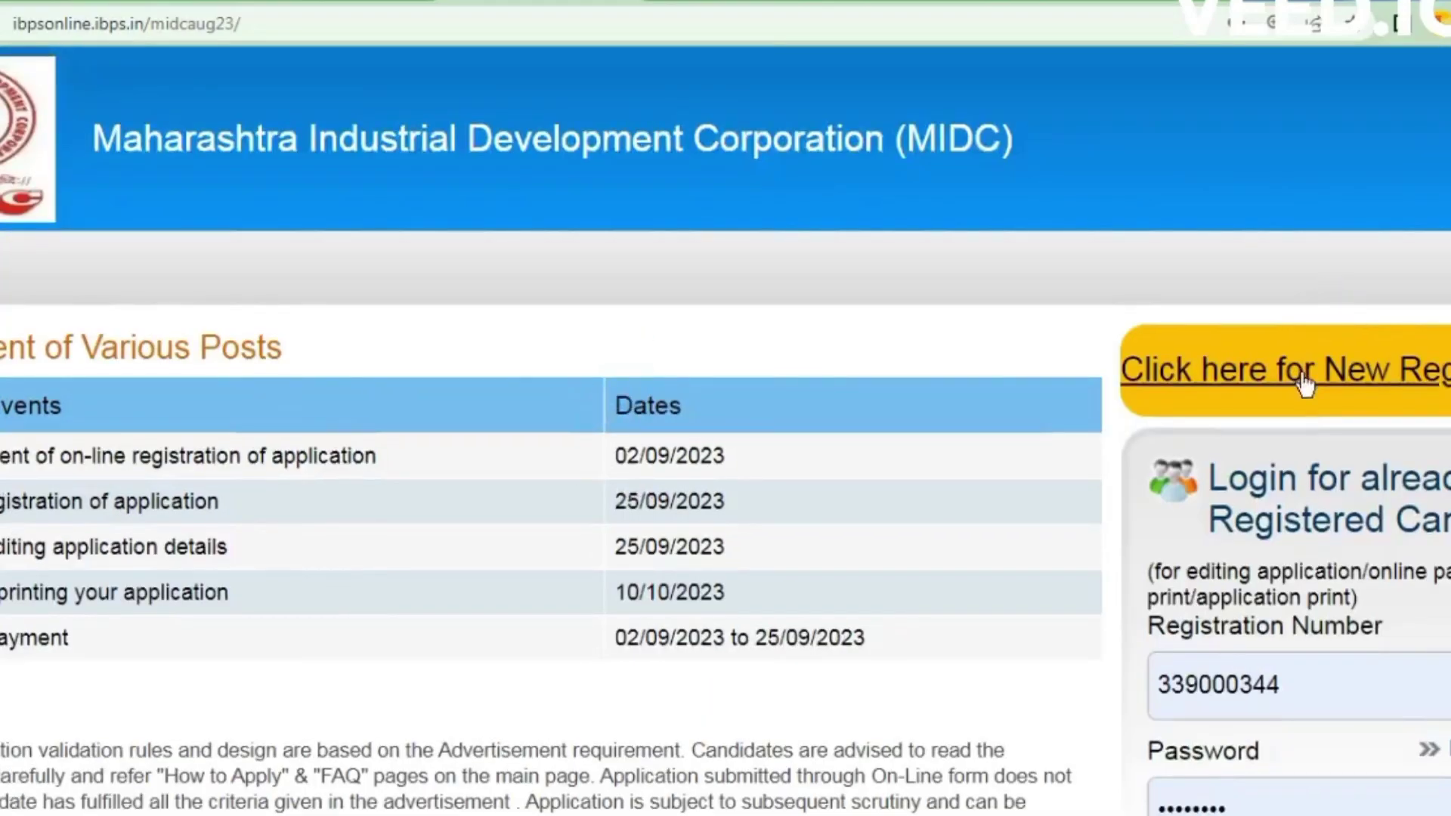
click(1303, 378)
click(1304, 376)
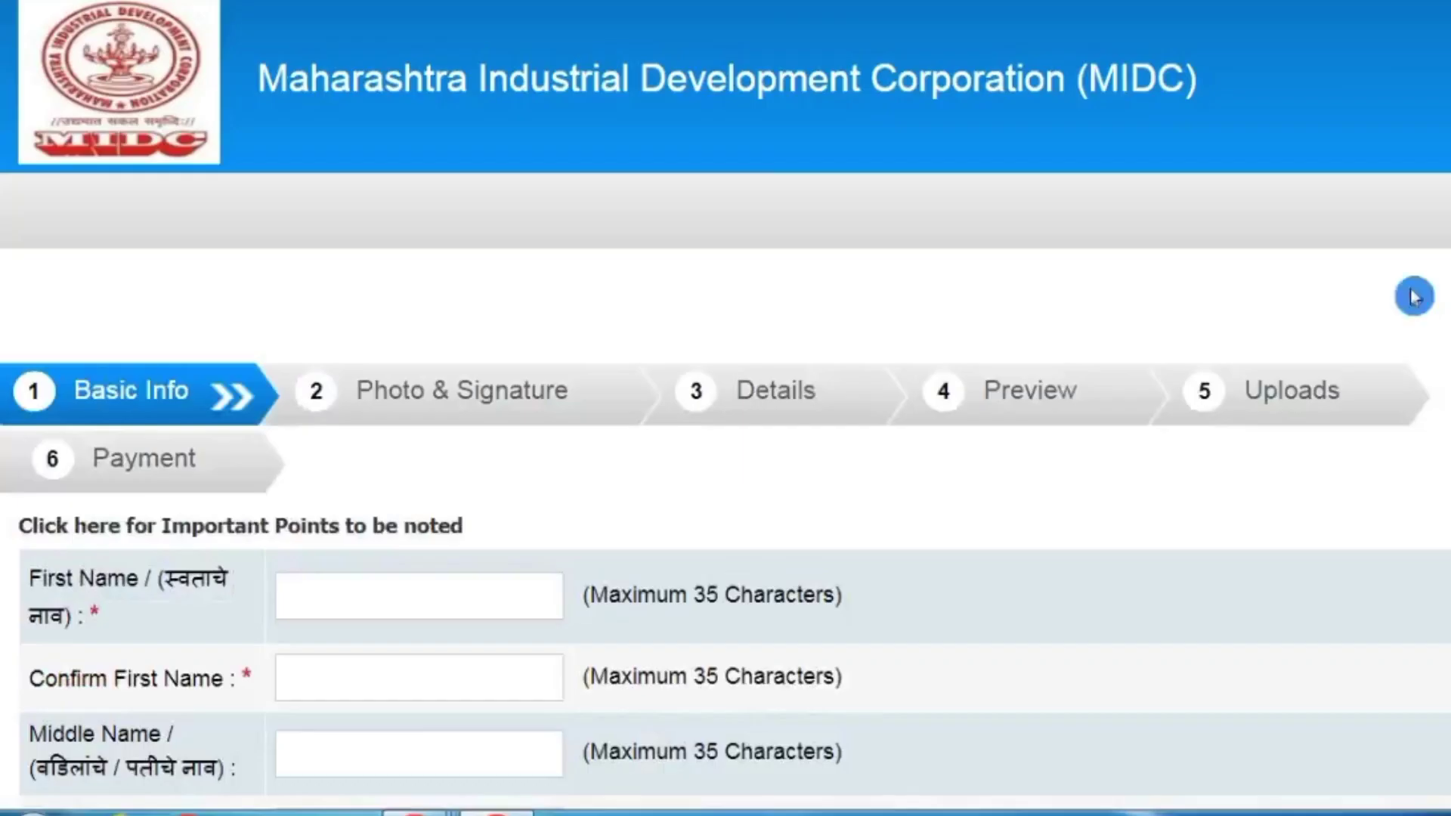
- Review the name, mobile number, email and security code fields of the Basic Info form
scroll(758, 278, down, 2)
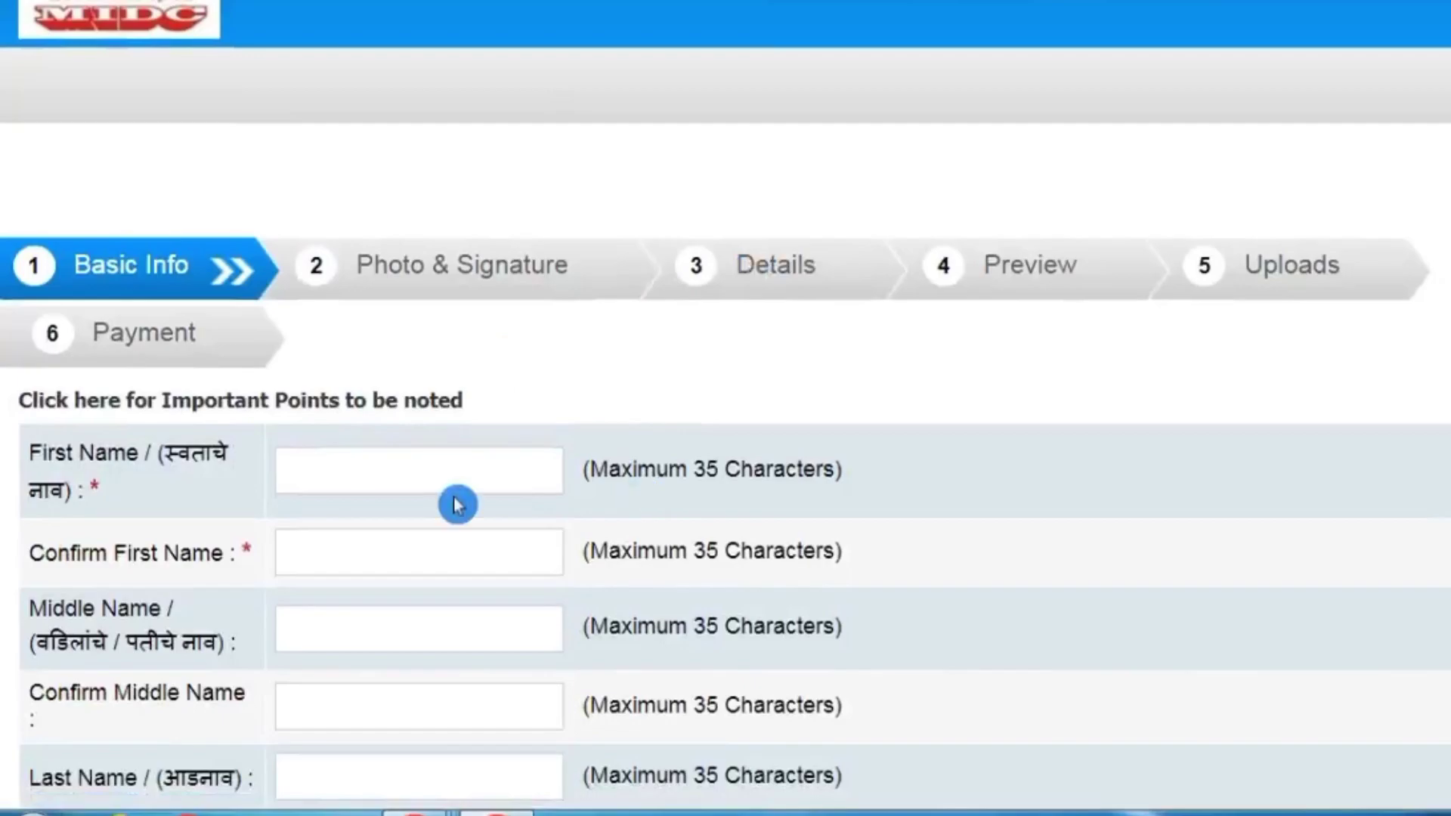
scroll(464, 419, down, 2)
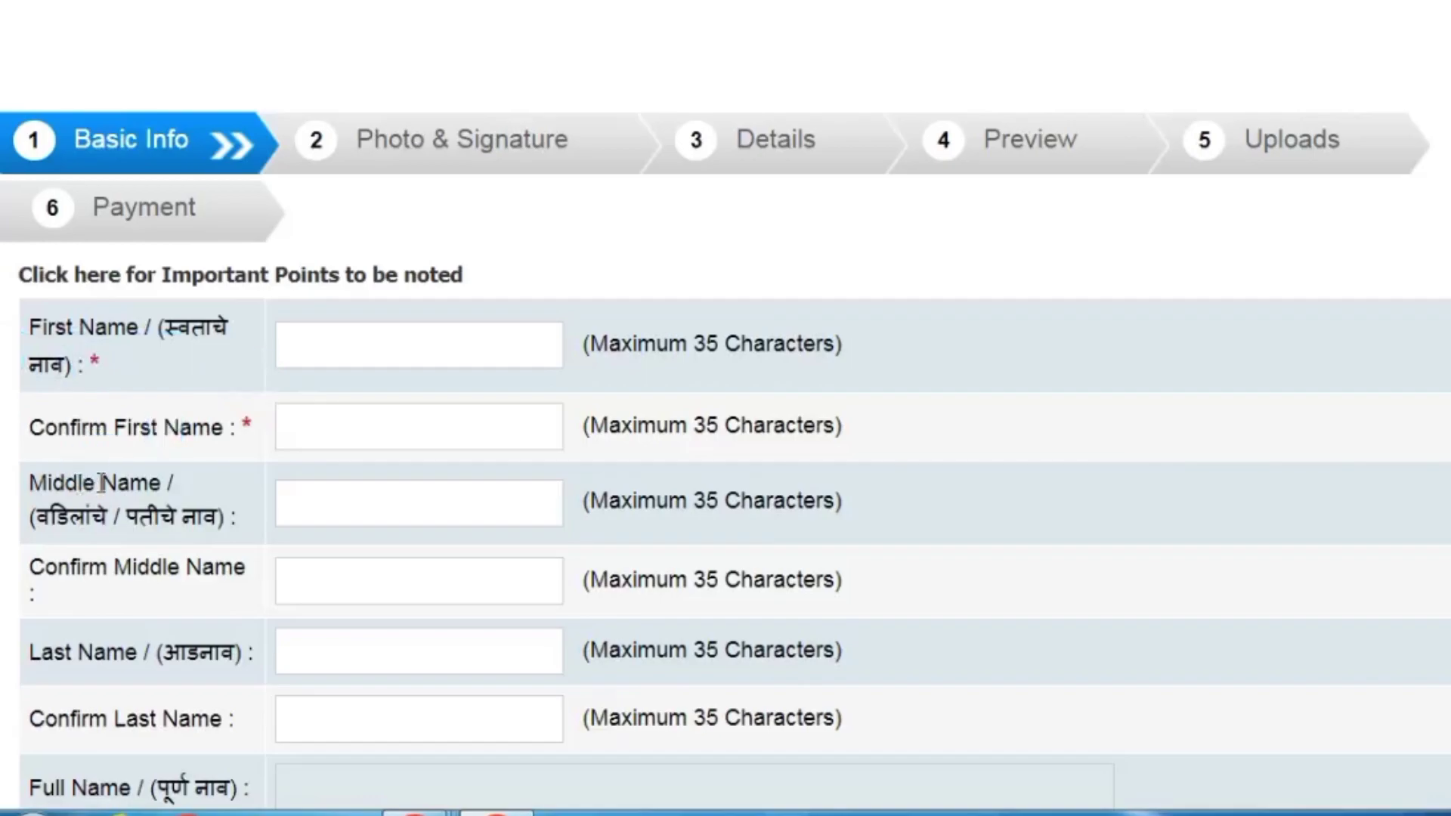
scroll(99, 487, down, 2)
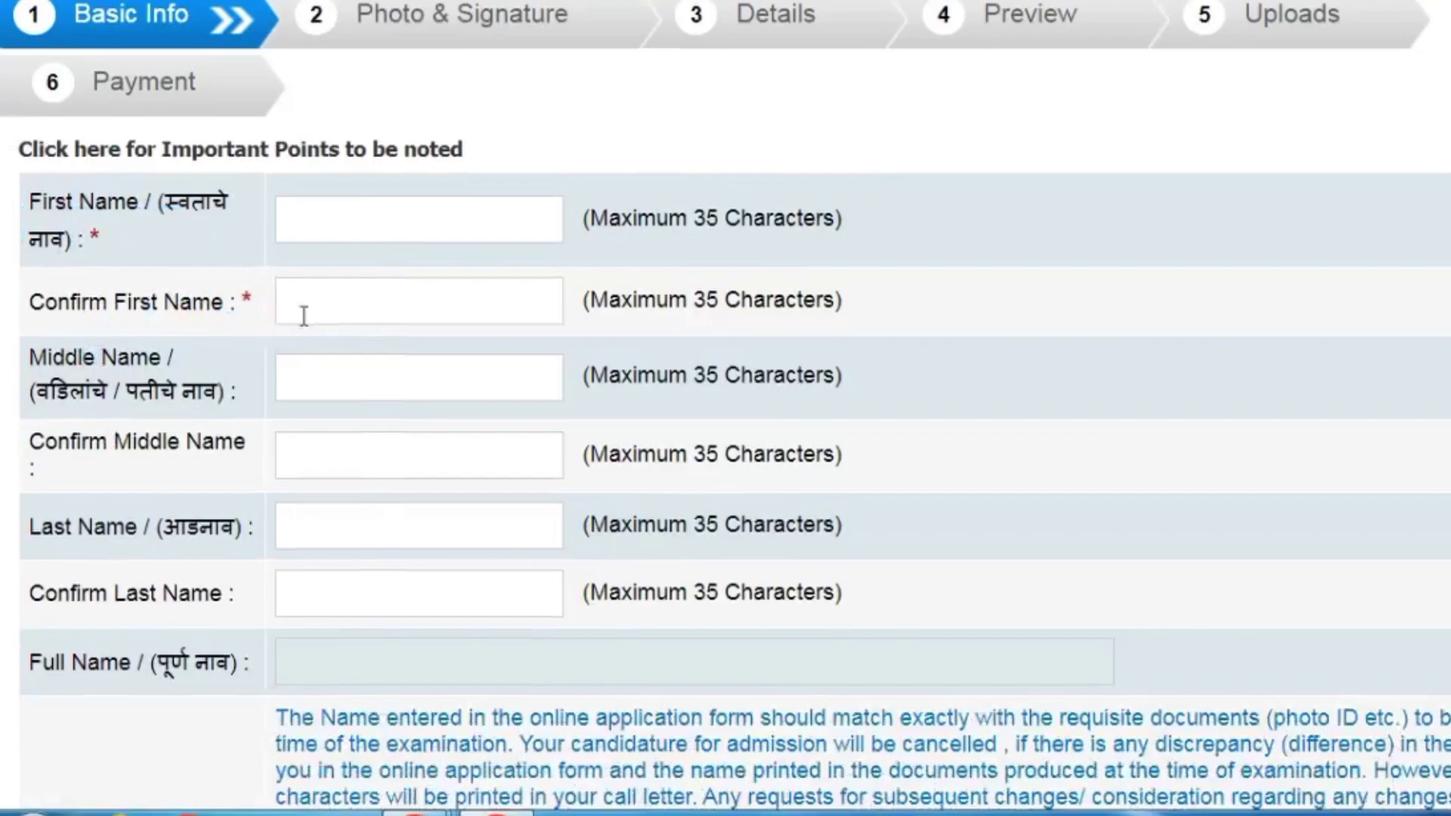
click(229, 378)
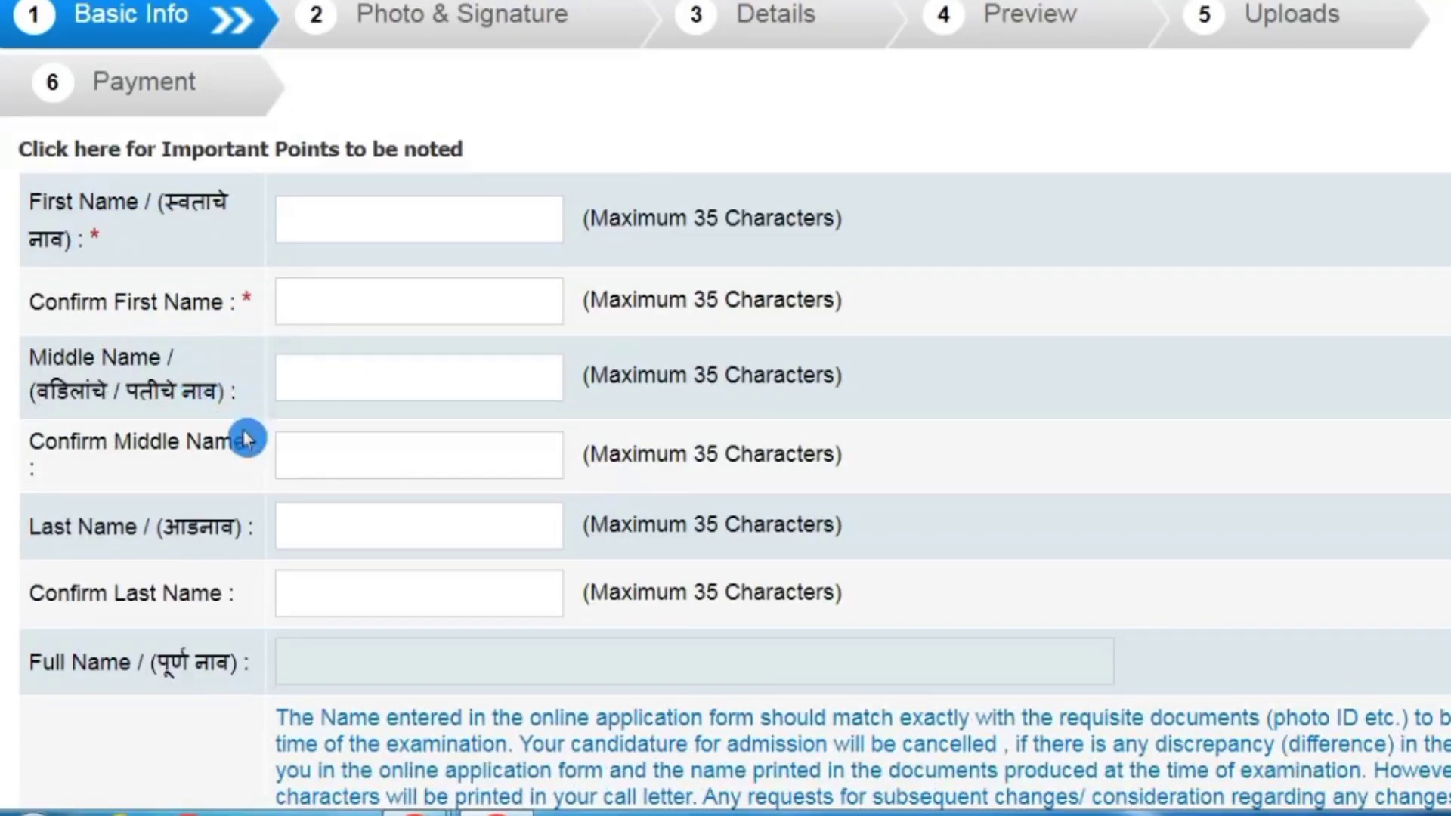
scroll(257, 404, down, 2)
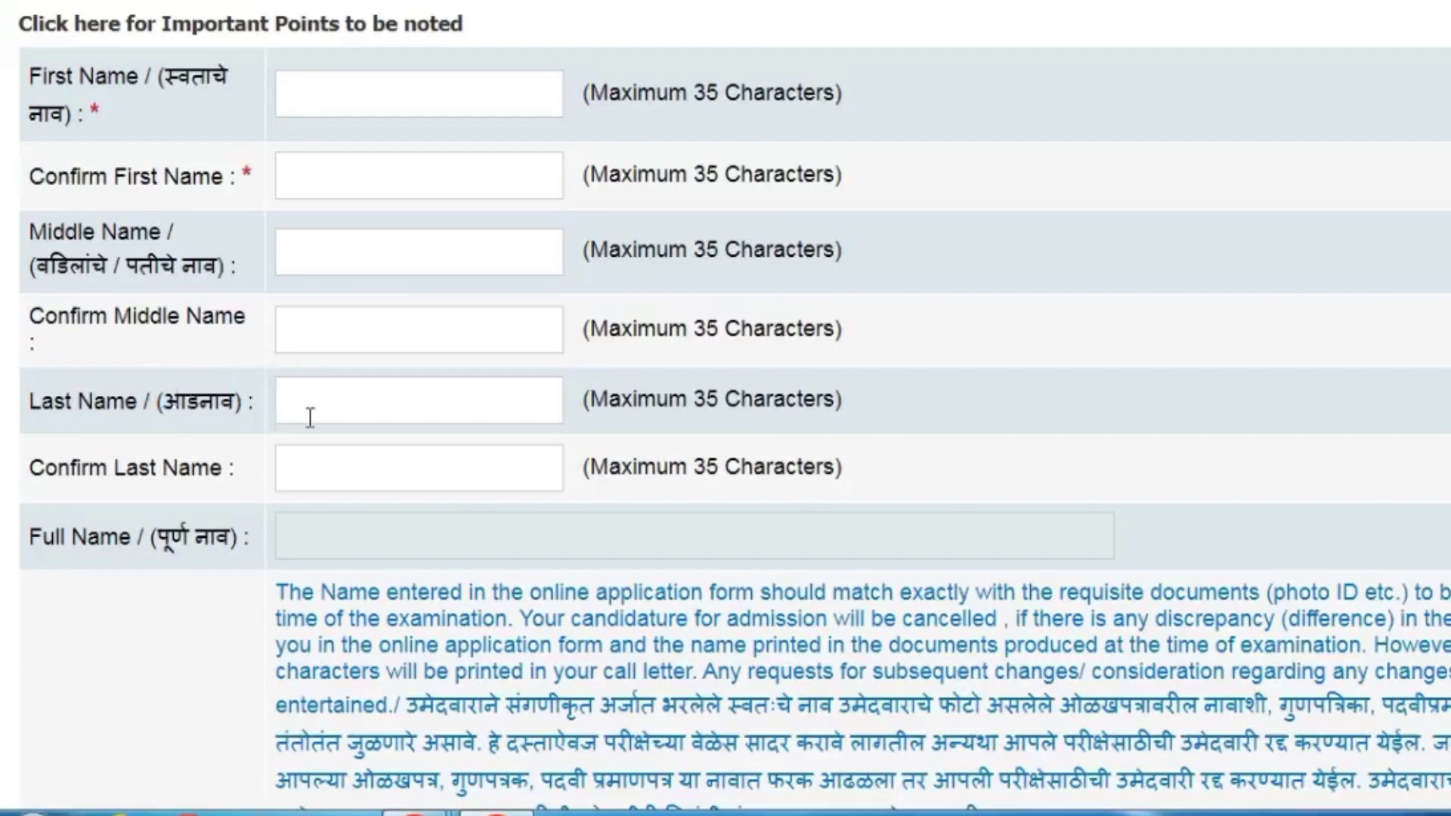
scroll(214, 446, down, 2)
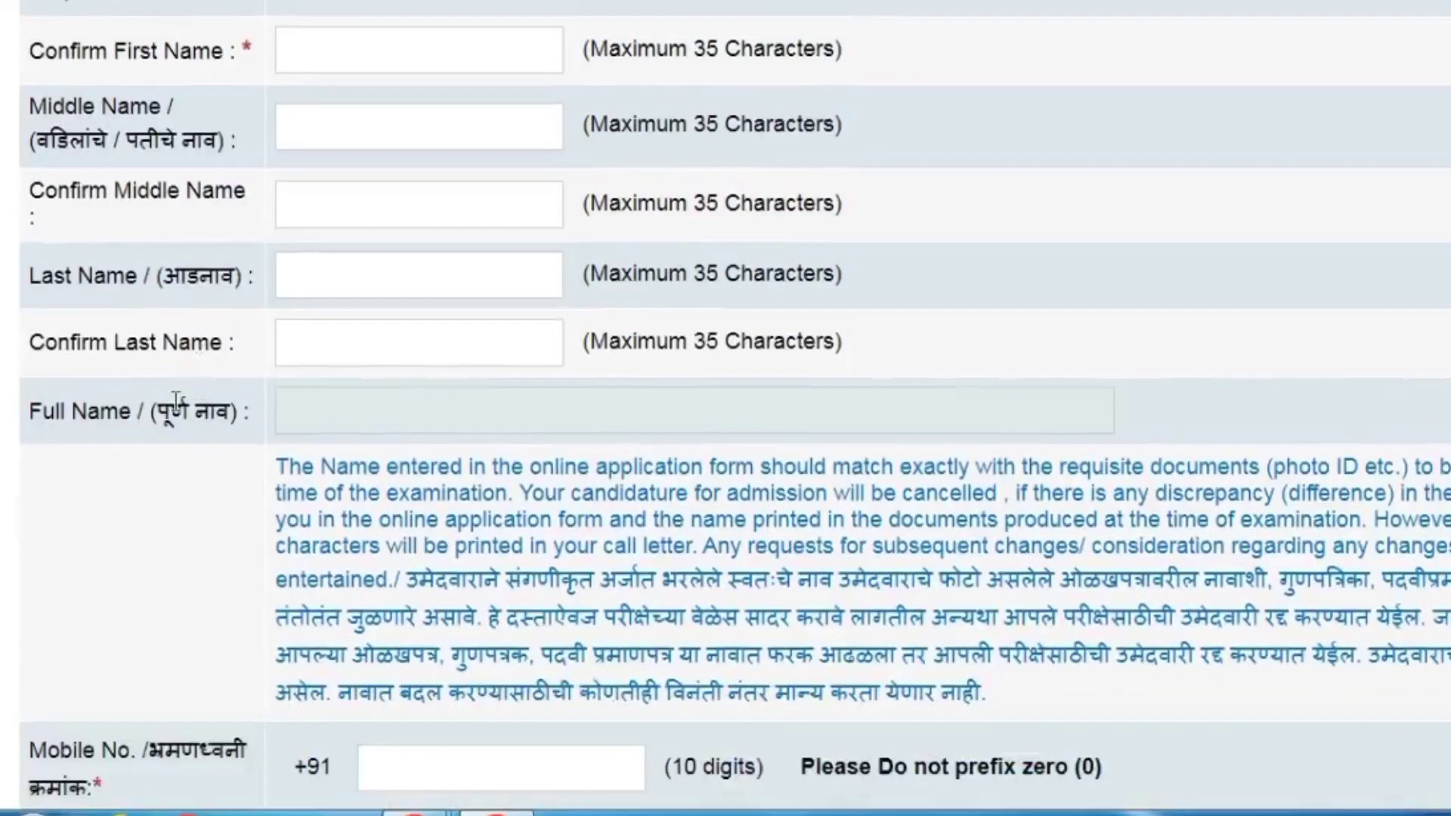
click(349, 318)
scroll(404, 352, down, 2)
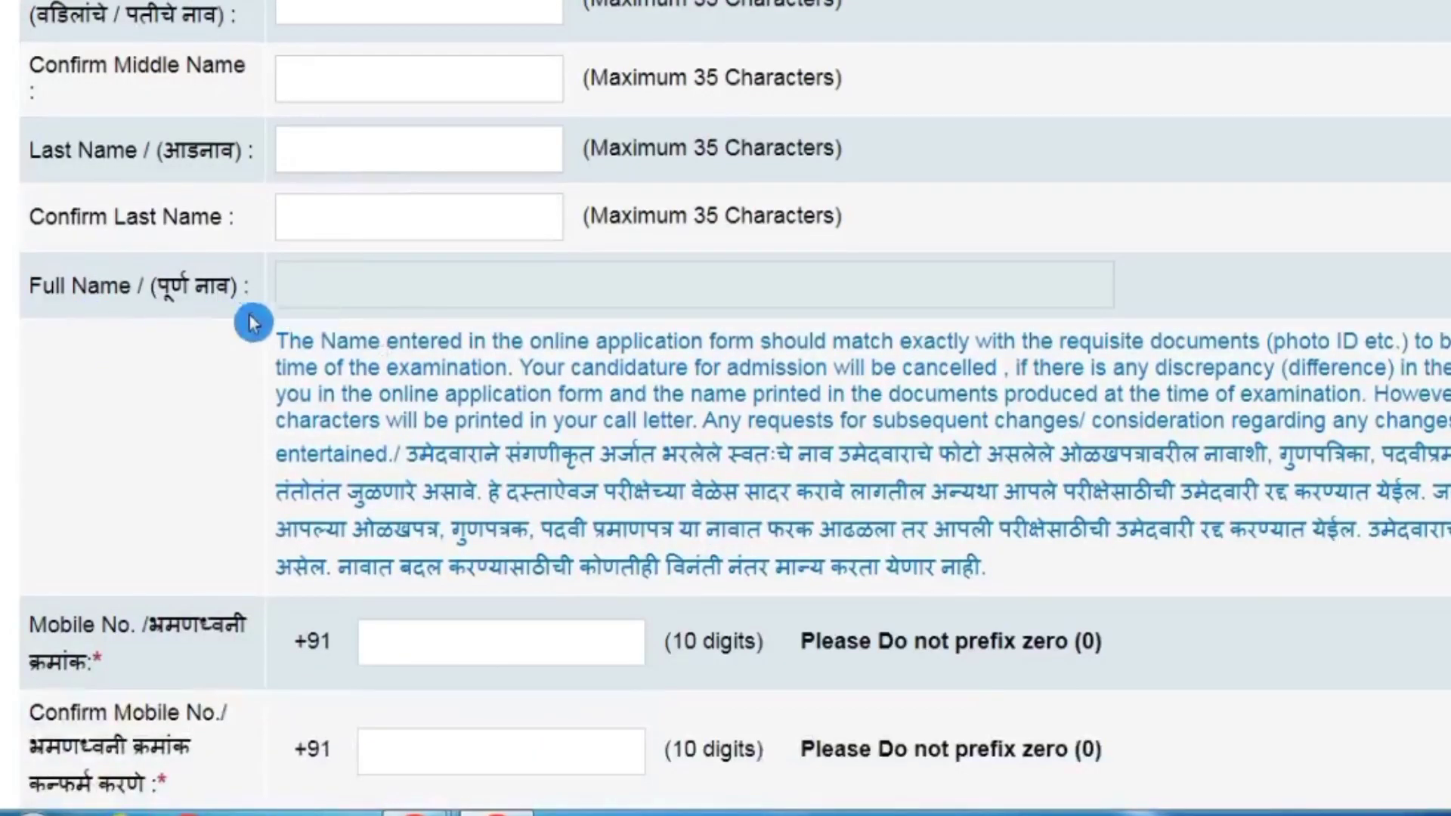
scroll(835, 310, down, 1)
scroll(834, 310, down, 8)
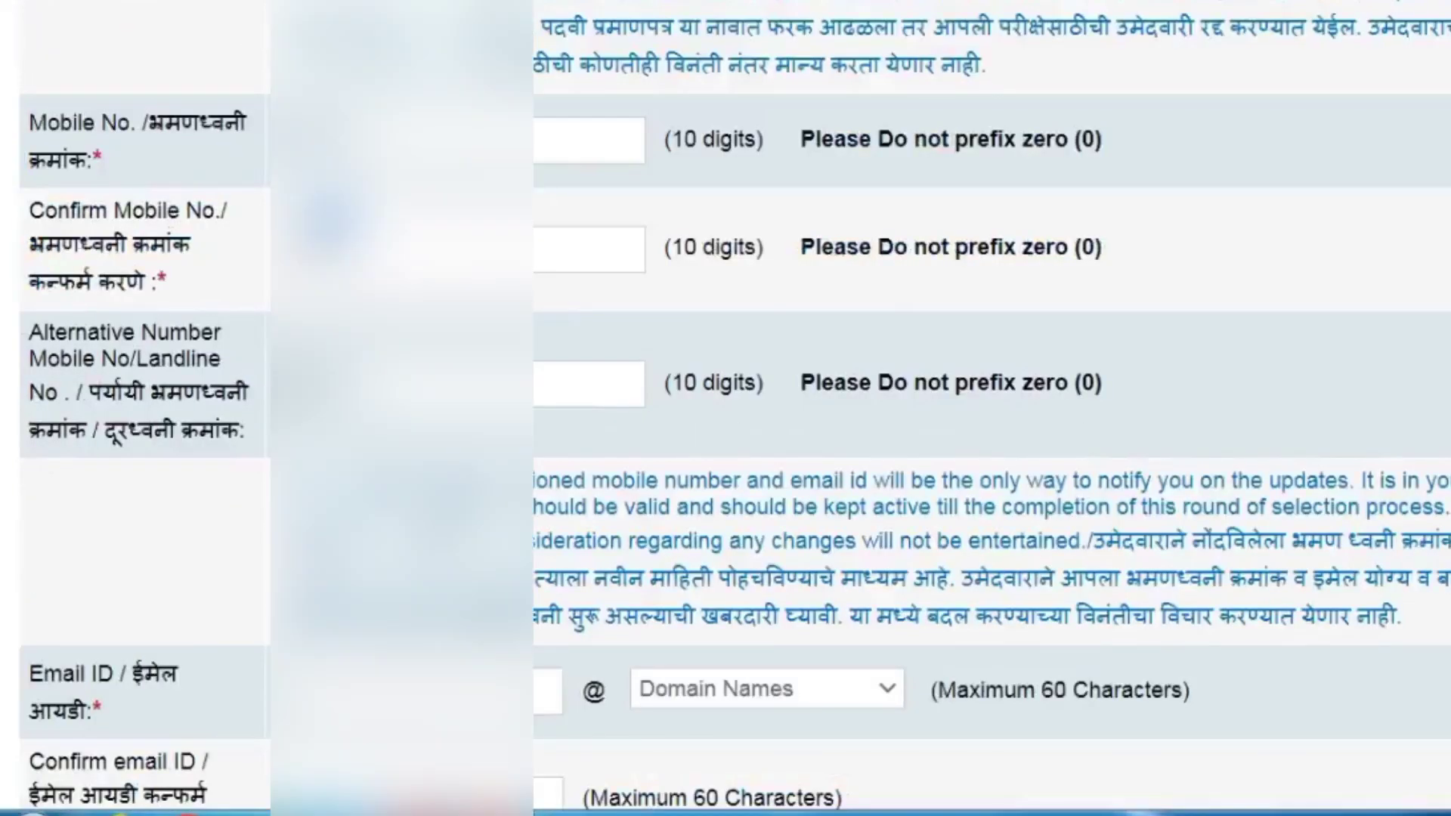
scroll(725, 408, down, 2)
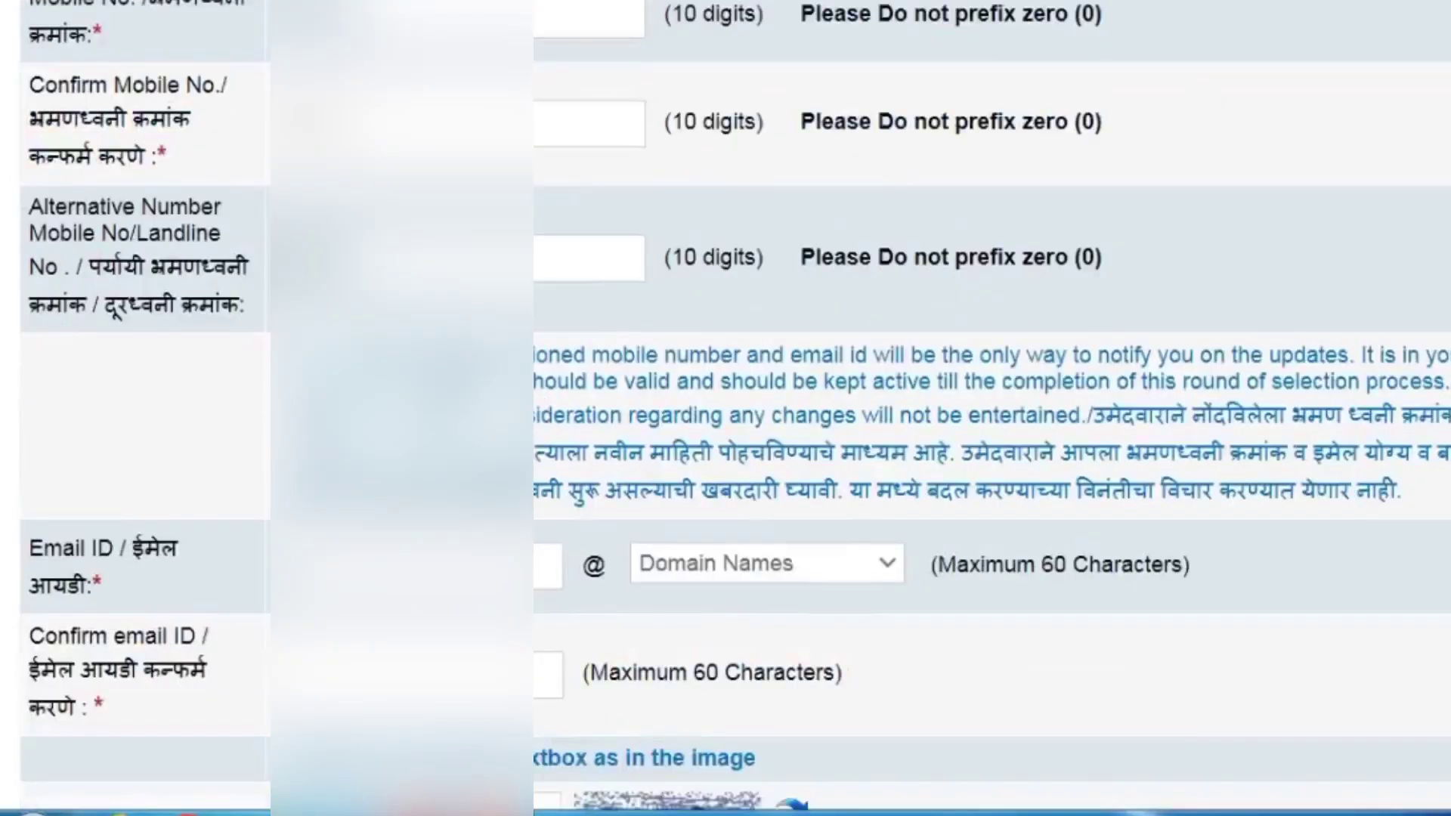
scroll(725, 408, down, 2)
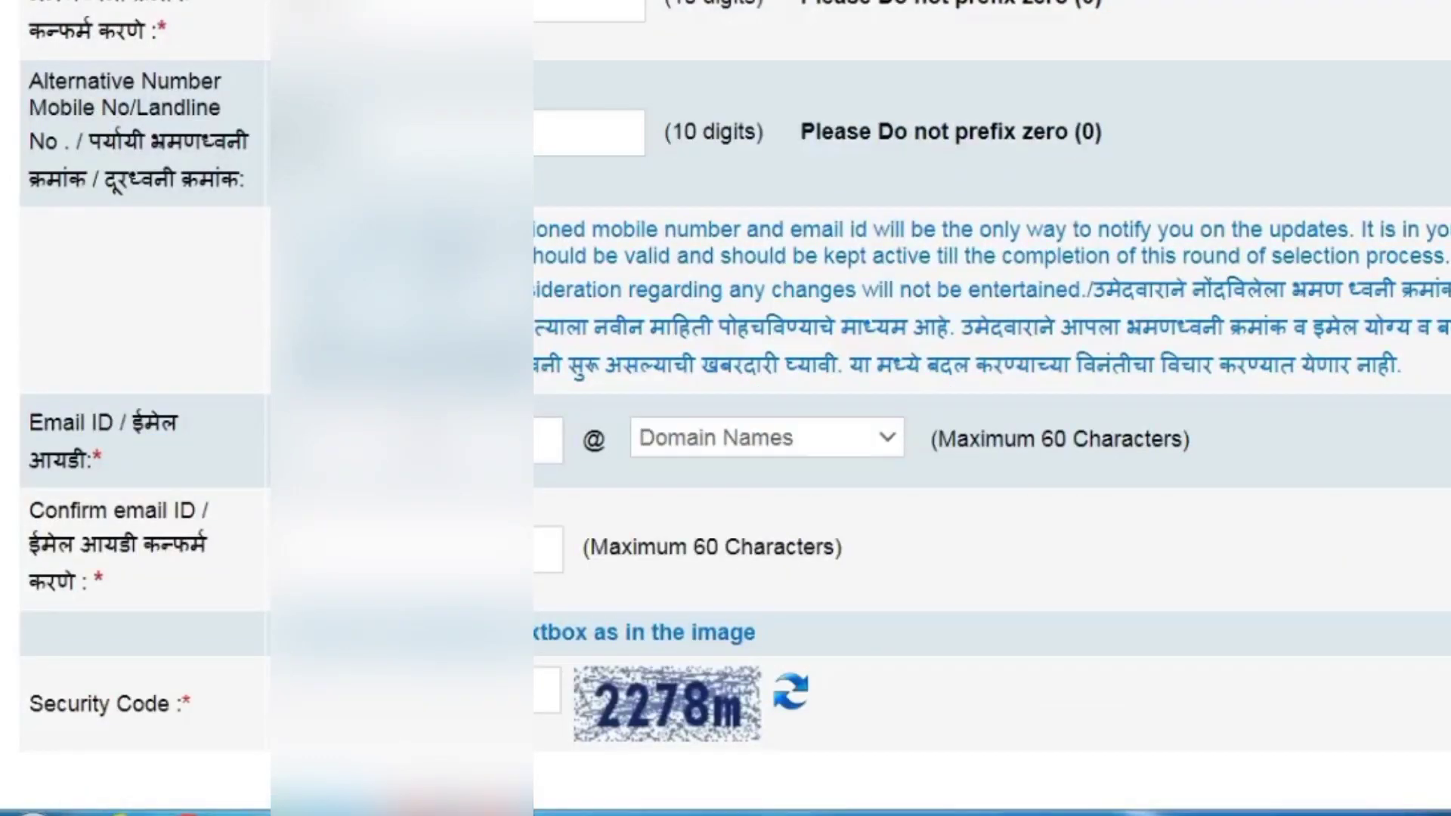
- Set the email domain to gmail.com and confirm the completed Basic Info registration
click(739, 446)
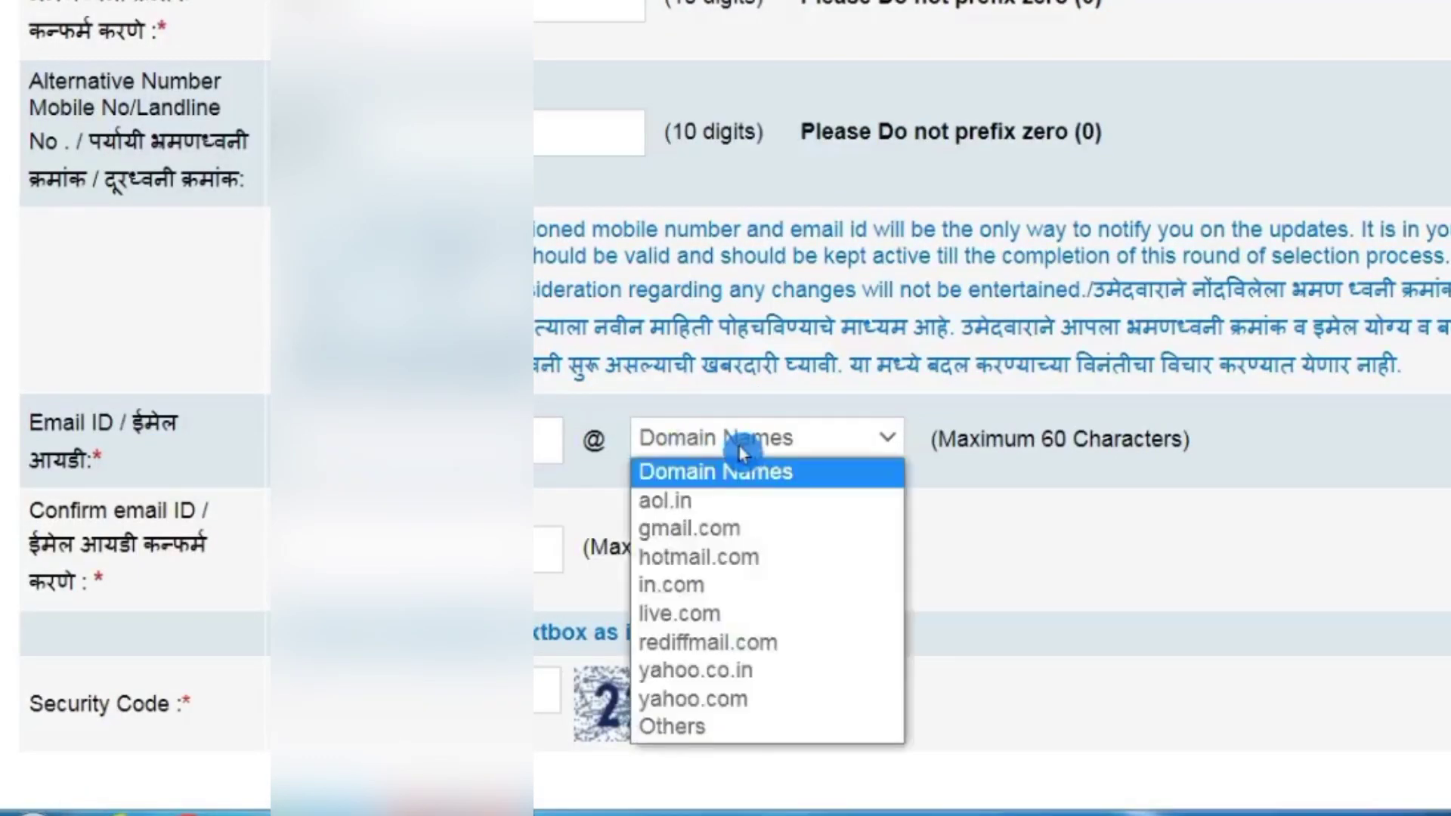
click(753, 541)
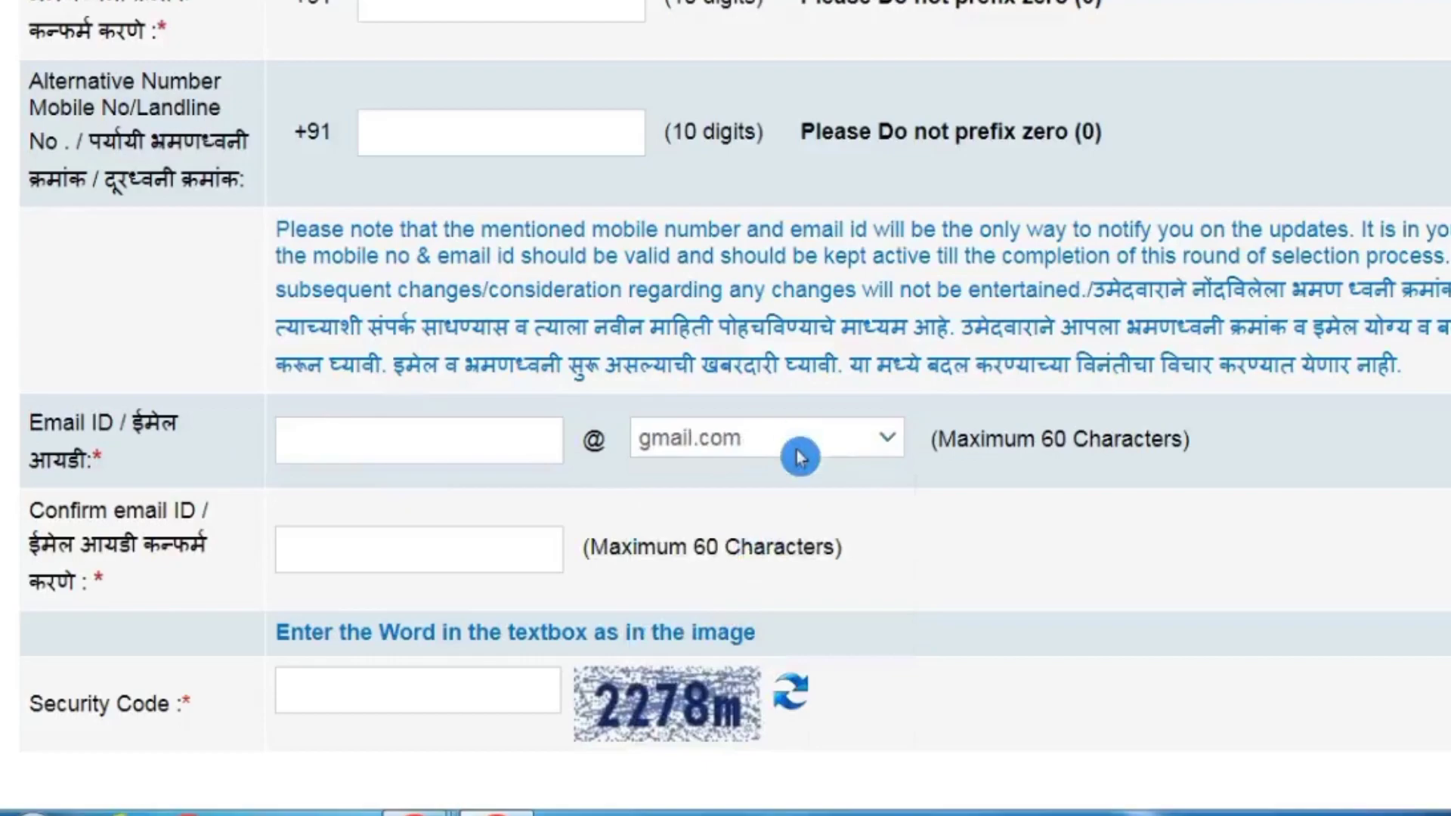
scroll(413, 433, down, 3)
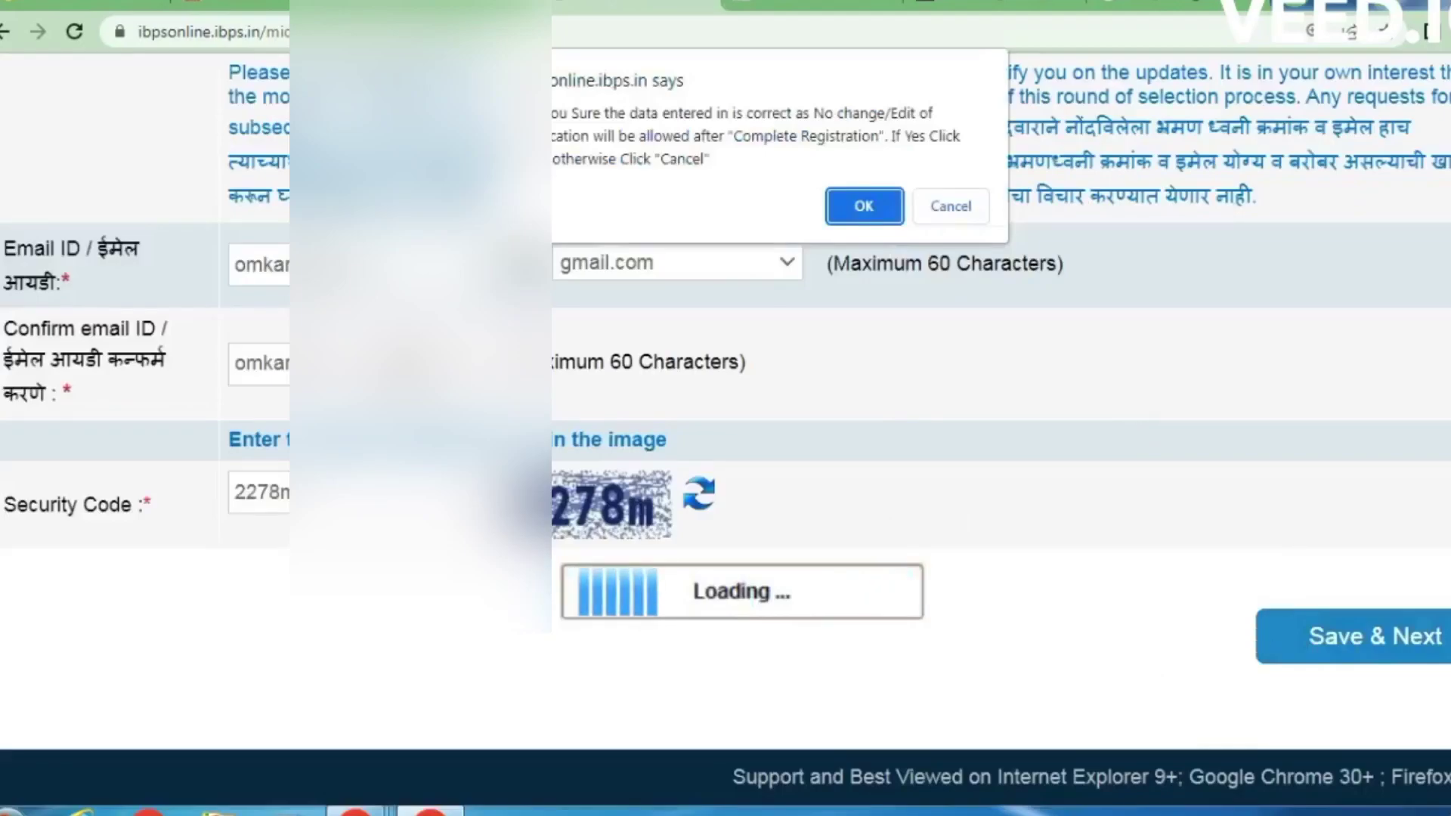
click(867, 210)
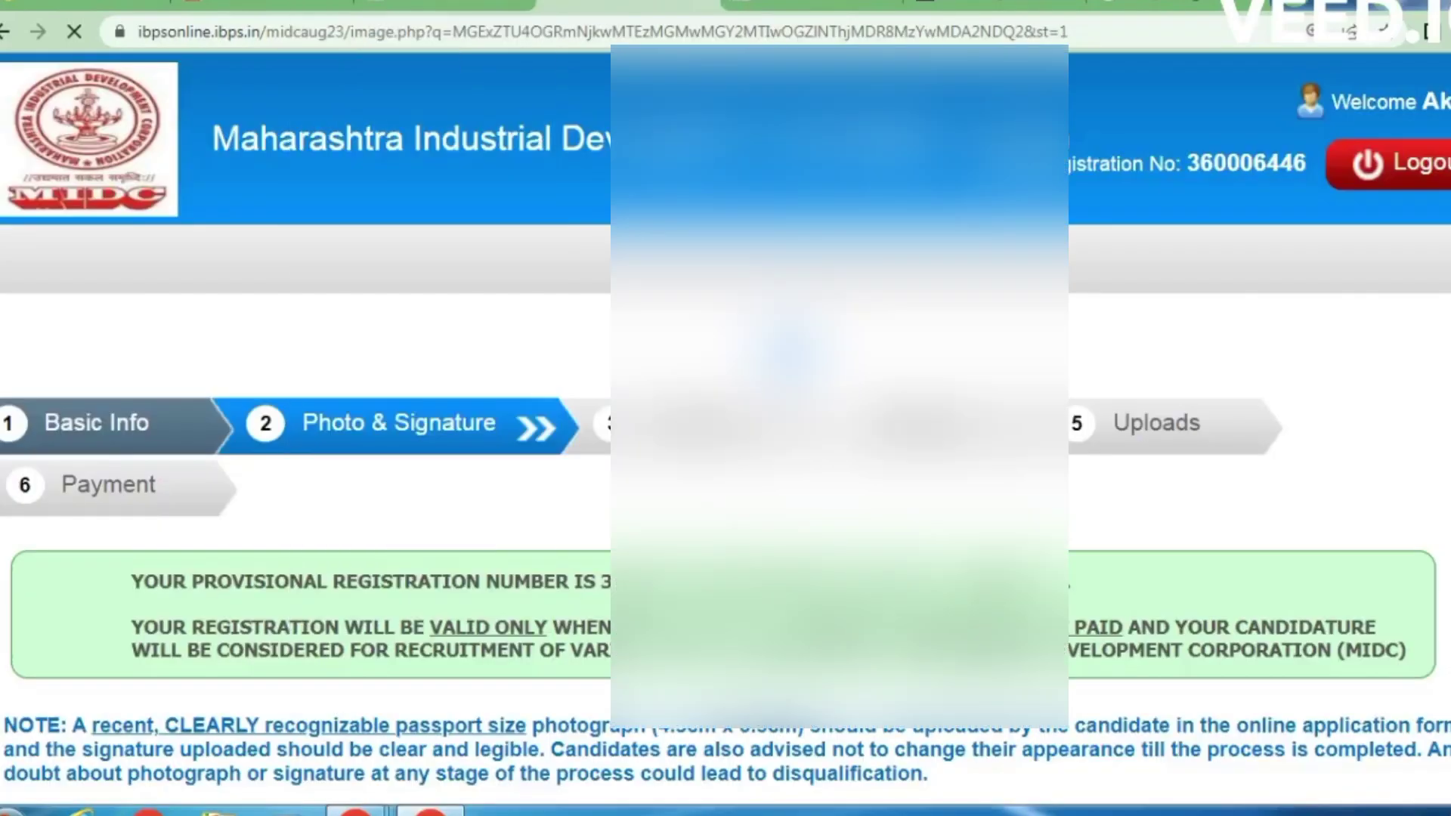
- Open the guidelines for scanning the photograph and signature from the Photo & Signature stage
scroll(726, 408, down, 3)
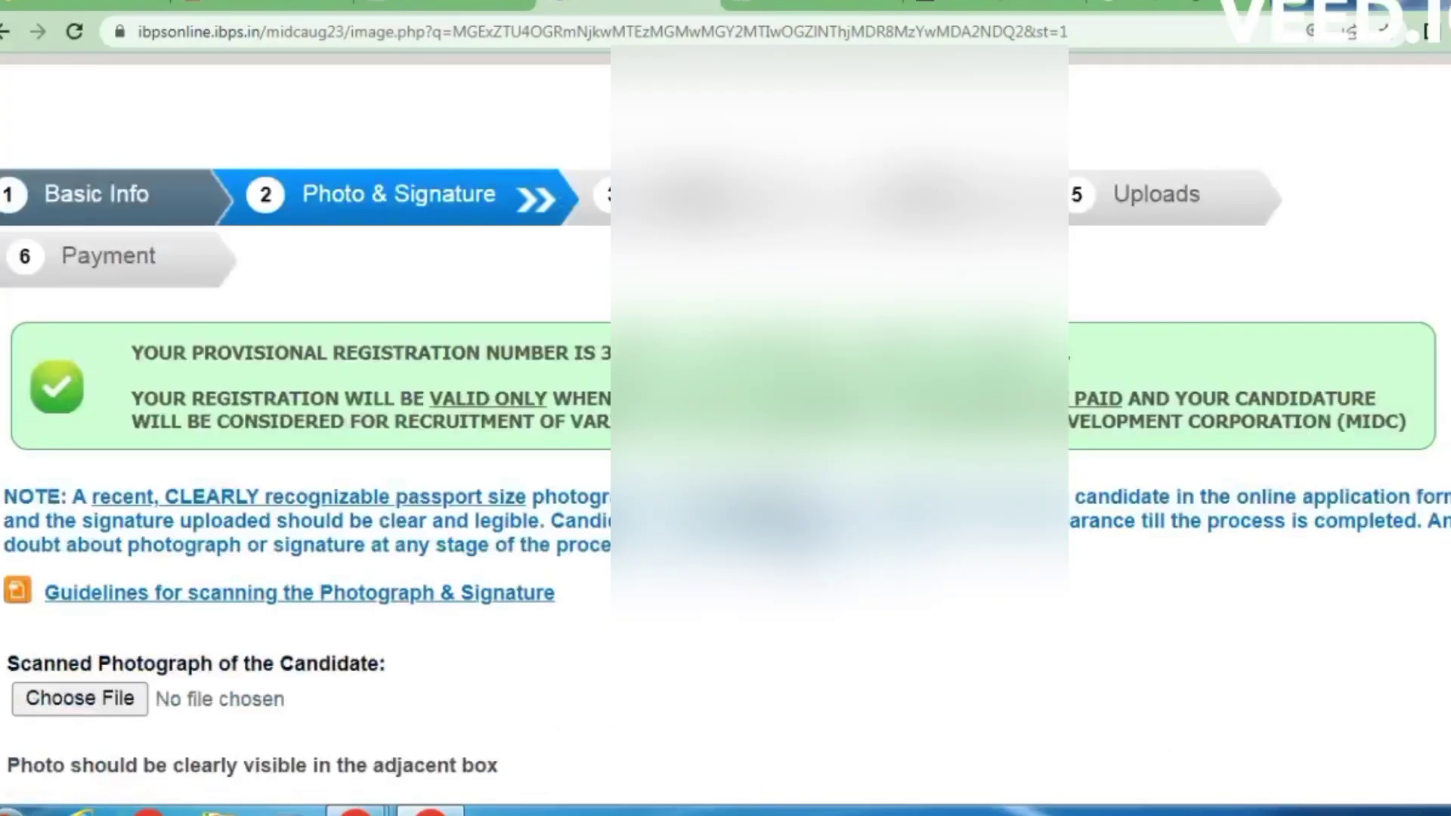
scroll(725, 414, down, 1)
scroll(726, 408, down, 1)
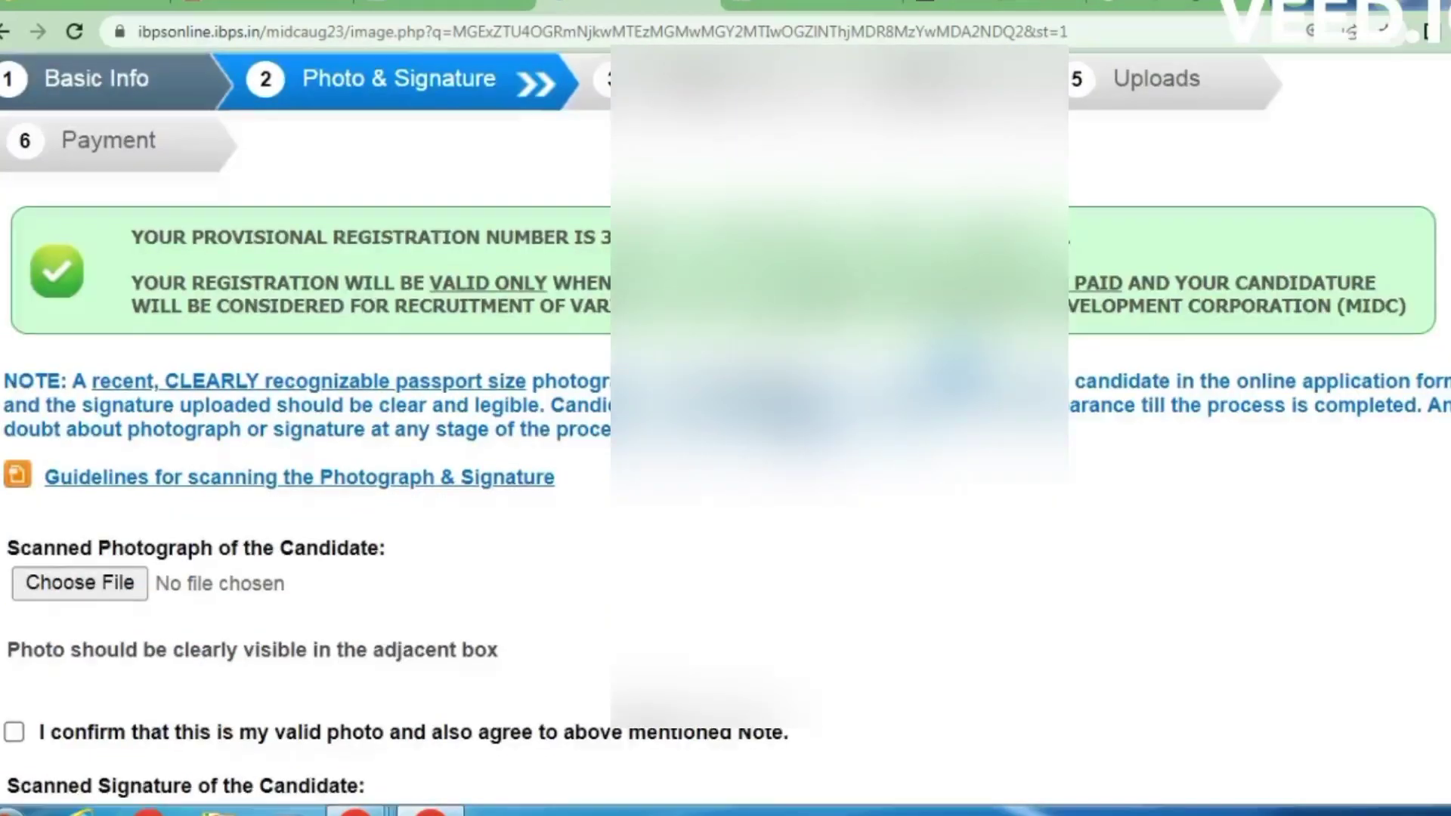
scroll(52, 265, down, 3)
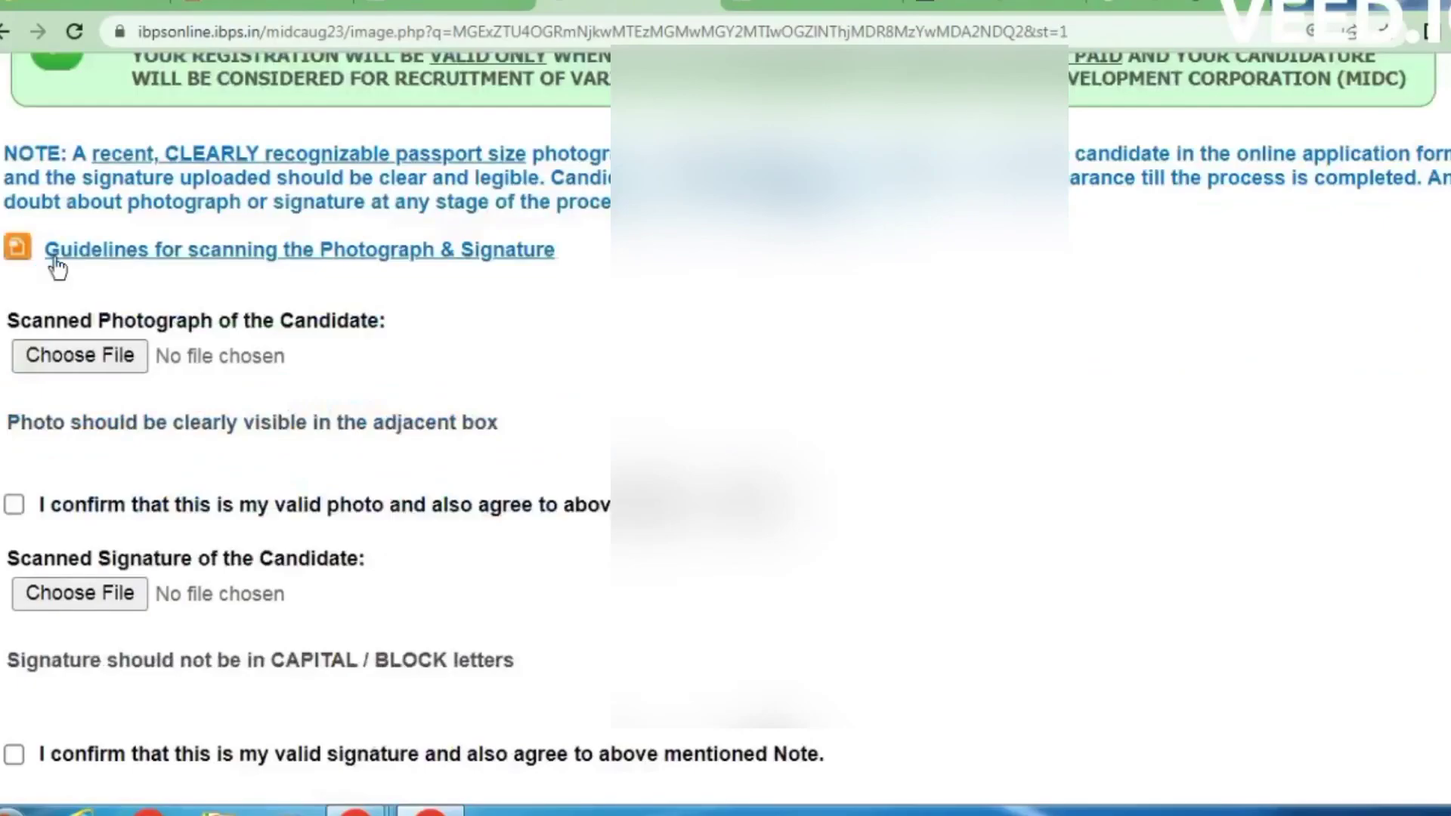
click(368, 252)
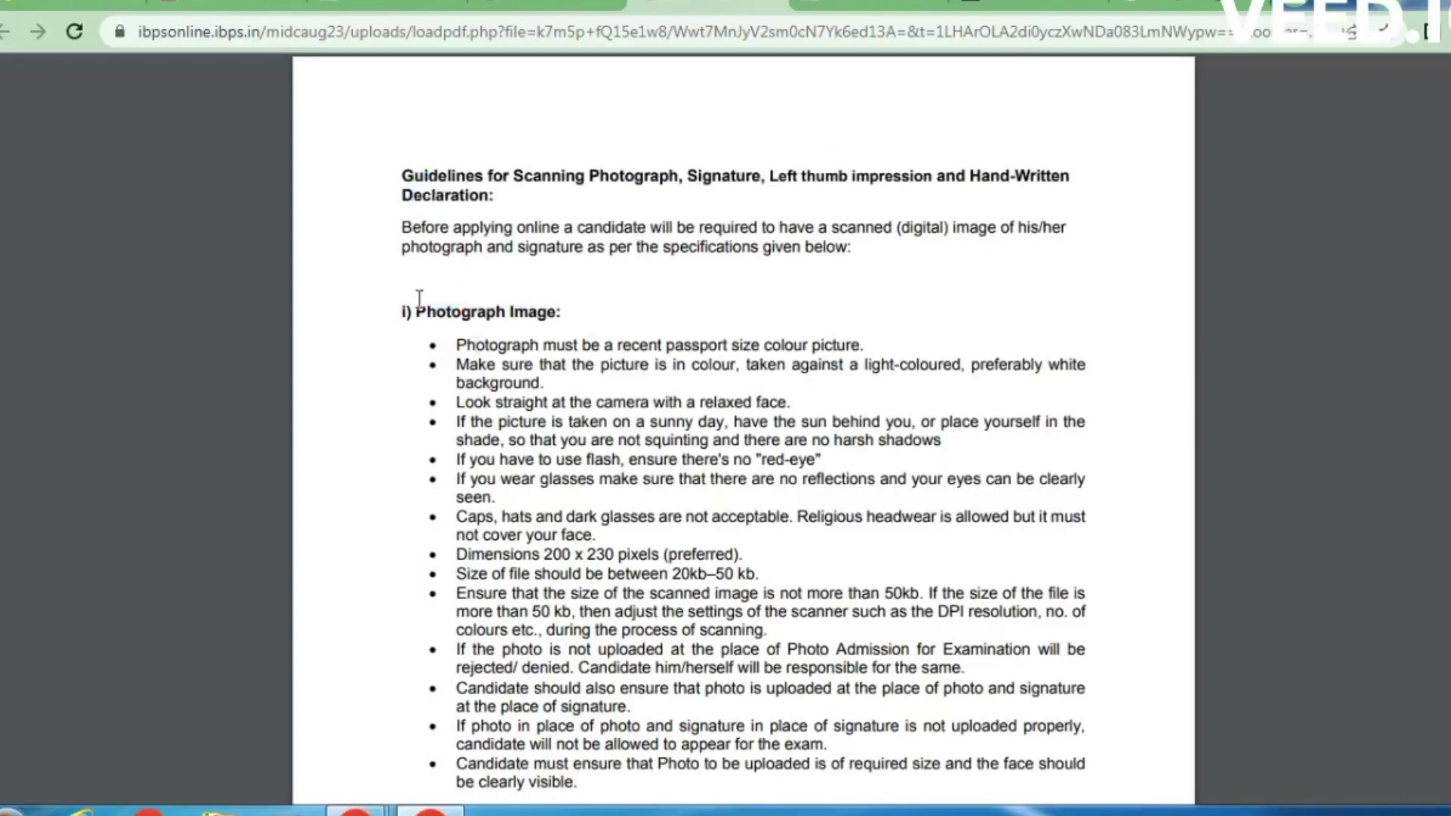
- Examine the photograph image requirements in the guidelines, highlighting the section heading, preferred dimensions and file size range
drag(419, 298, 573, 301)
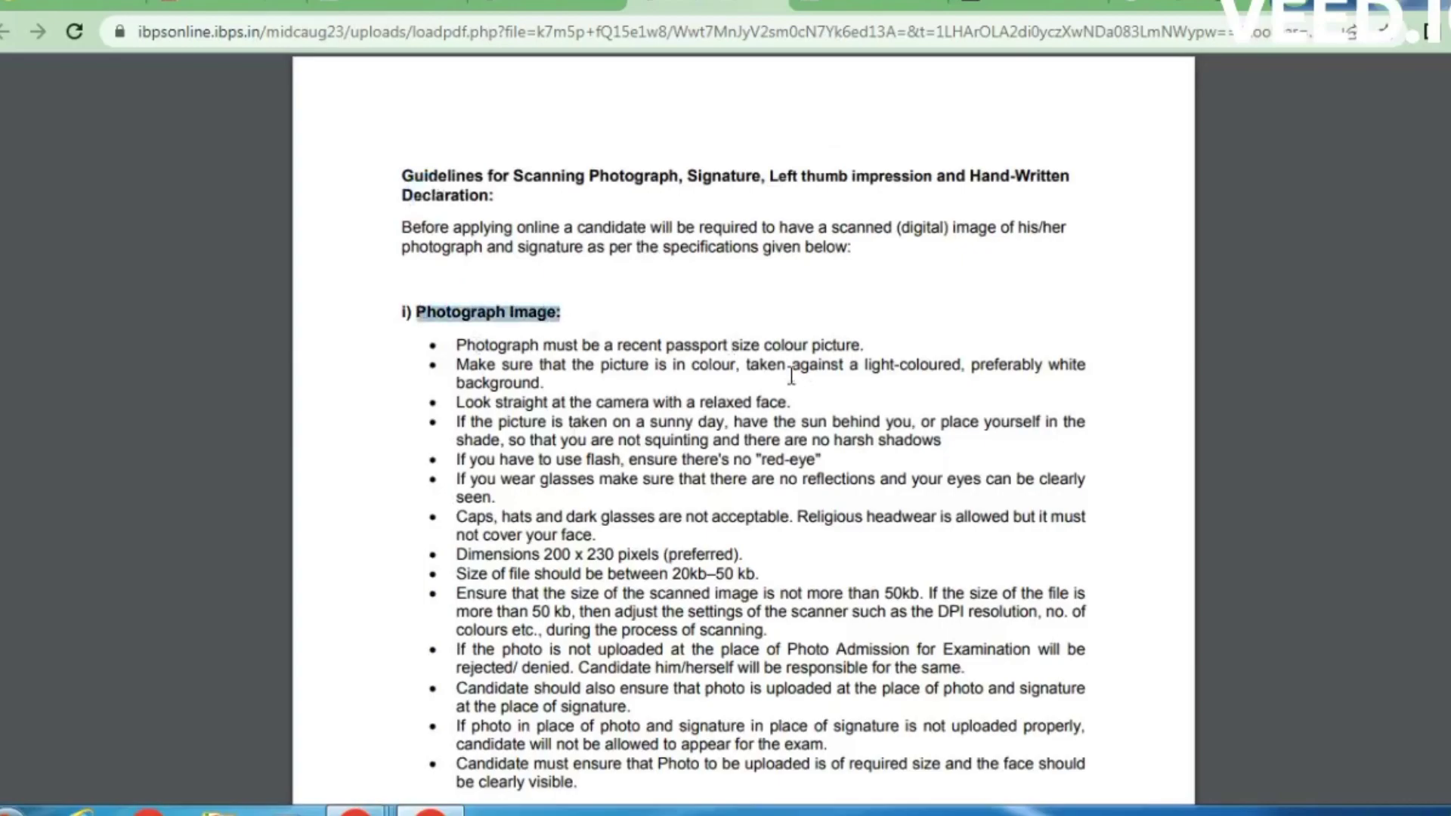
scroll(791, 375, down, 3)
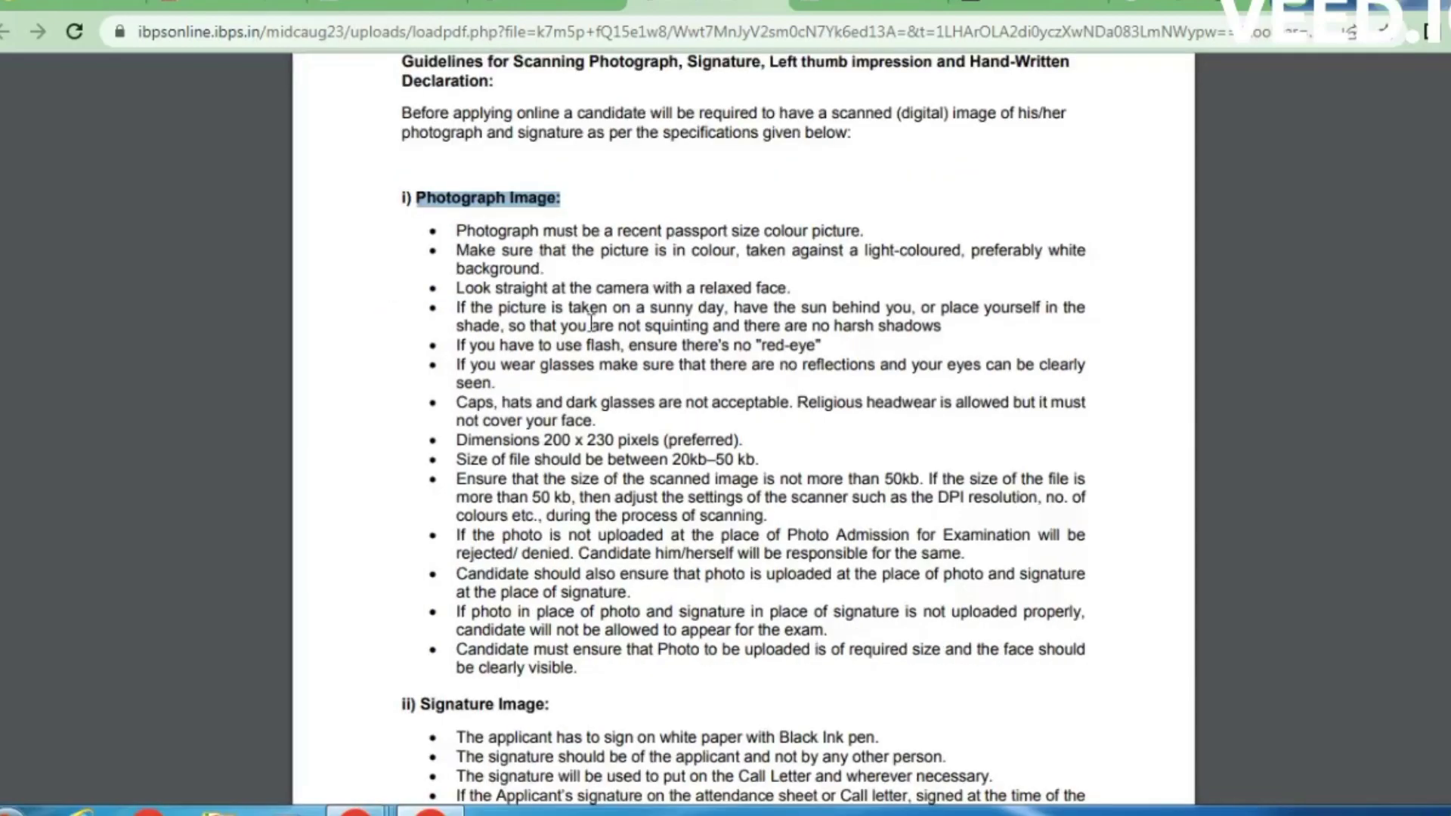
drag(457, 440, 622, 443)
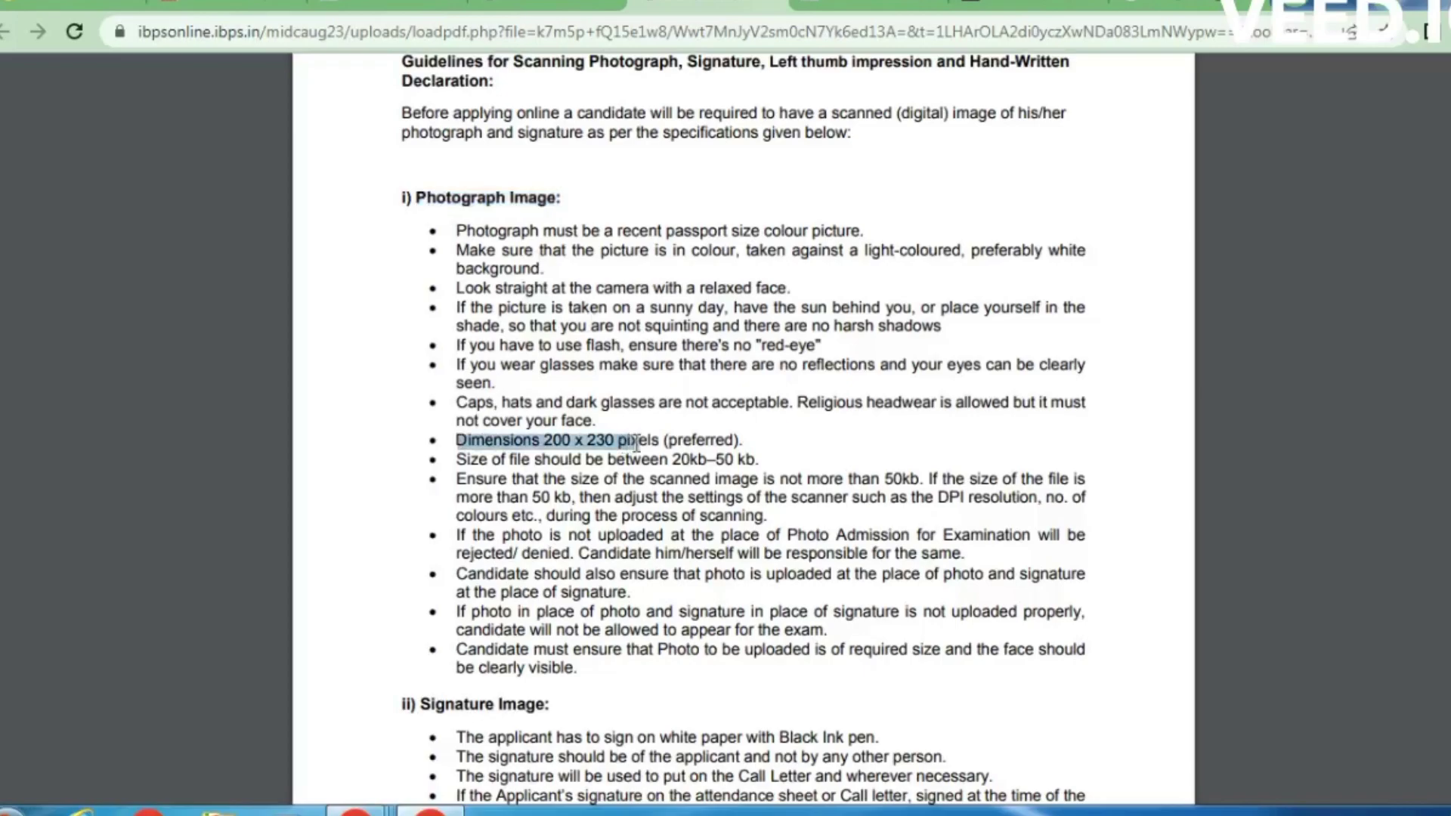
click(475, 460)
drag(457, 460, 750, 460)
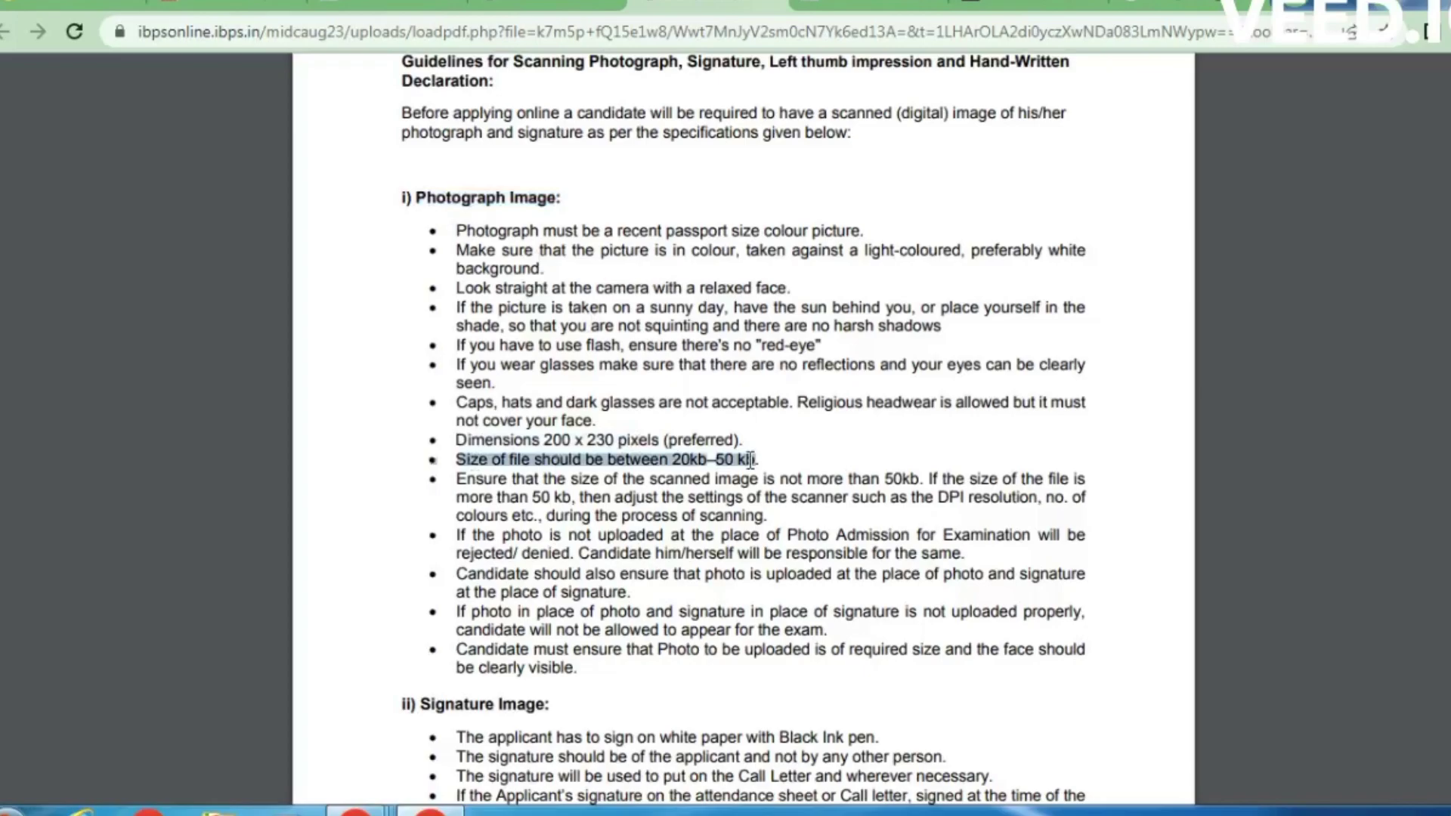
- Examine the signature image requirements, highlighting the section heading, capital letters rule, preferred dimensions and file size range
scroll(750, 461, down, 1)
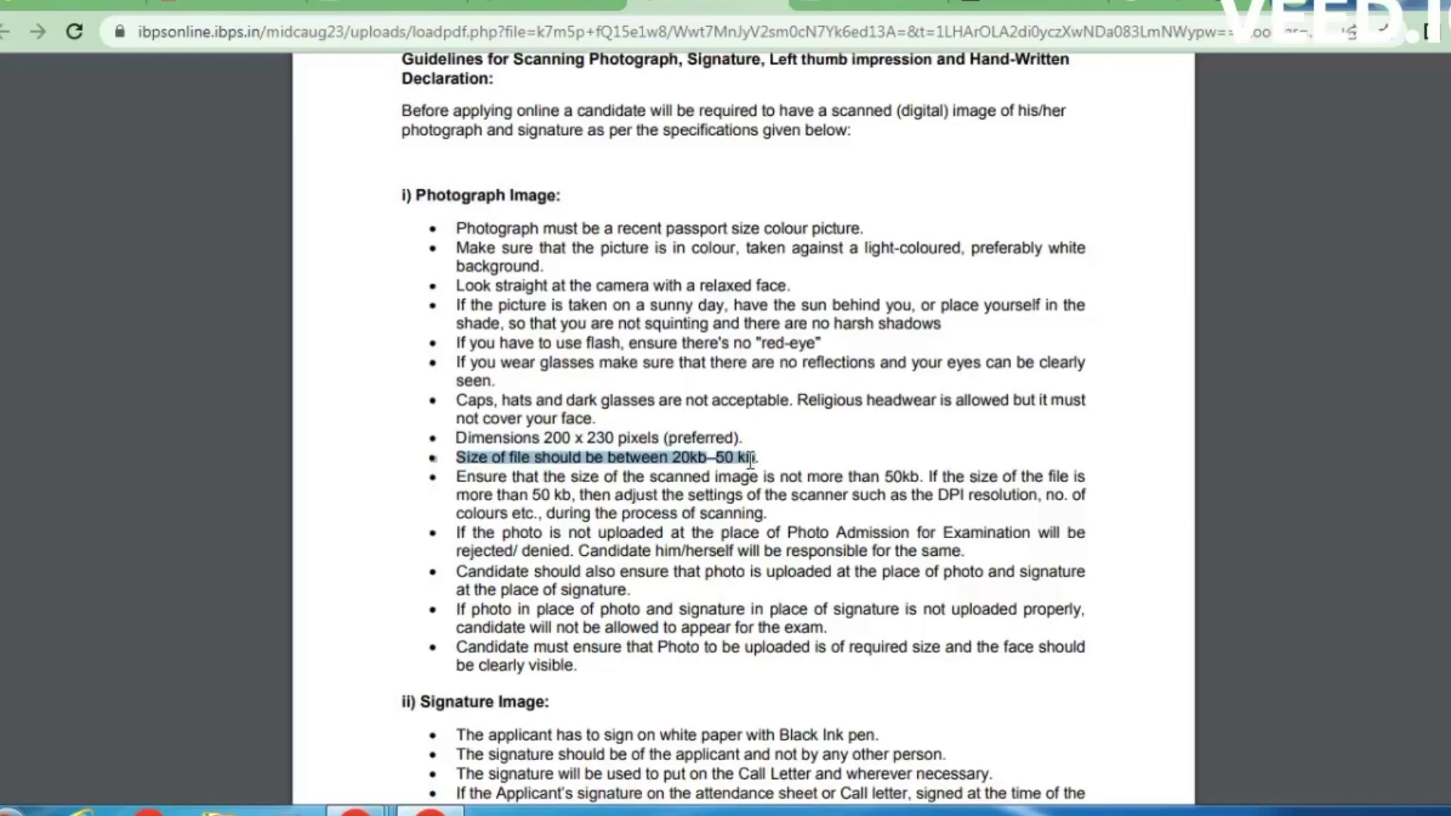
scroll(750, 461, down, 5)
drag(408, 470, 563, 472)
scroll(482, 429, down, 2)
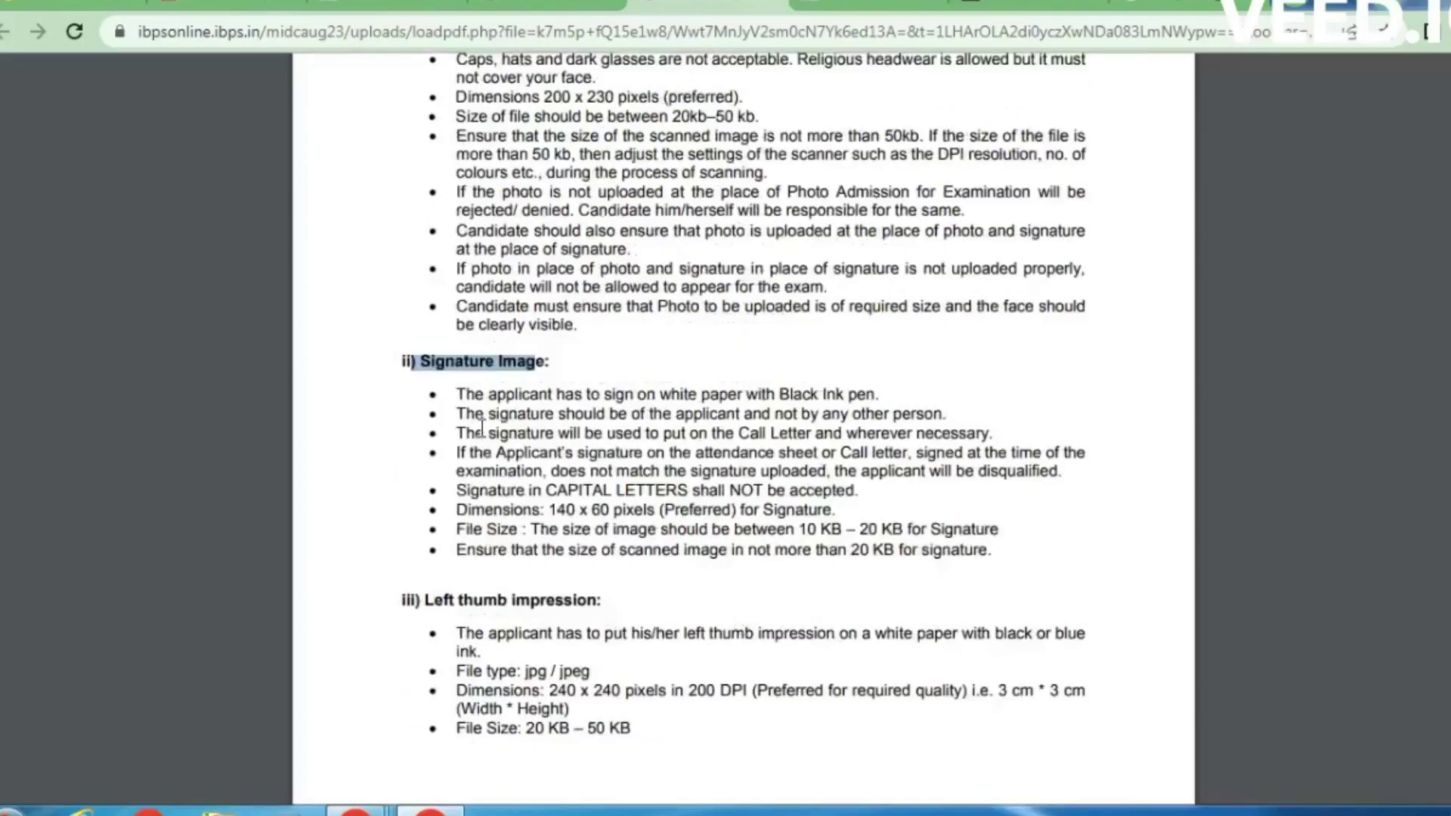
mouse_move(437, 500)
mouse_down()
mouse_move(540, 492)
mouse_move(620, 507)
mouse_up()
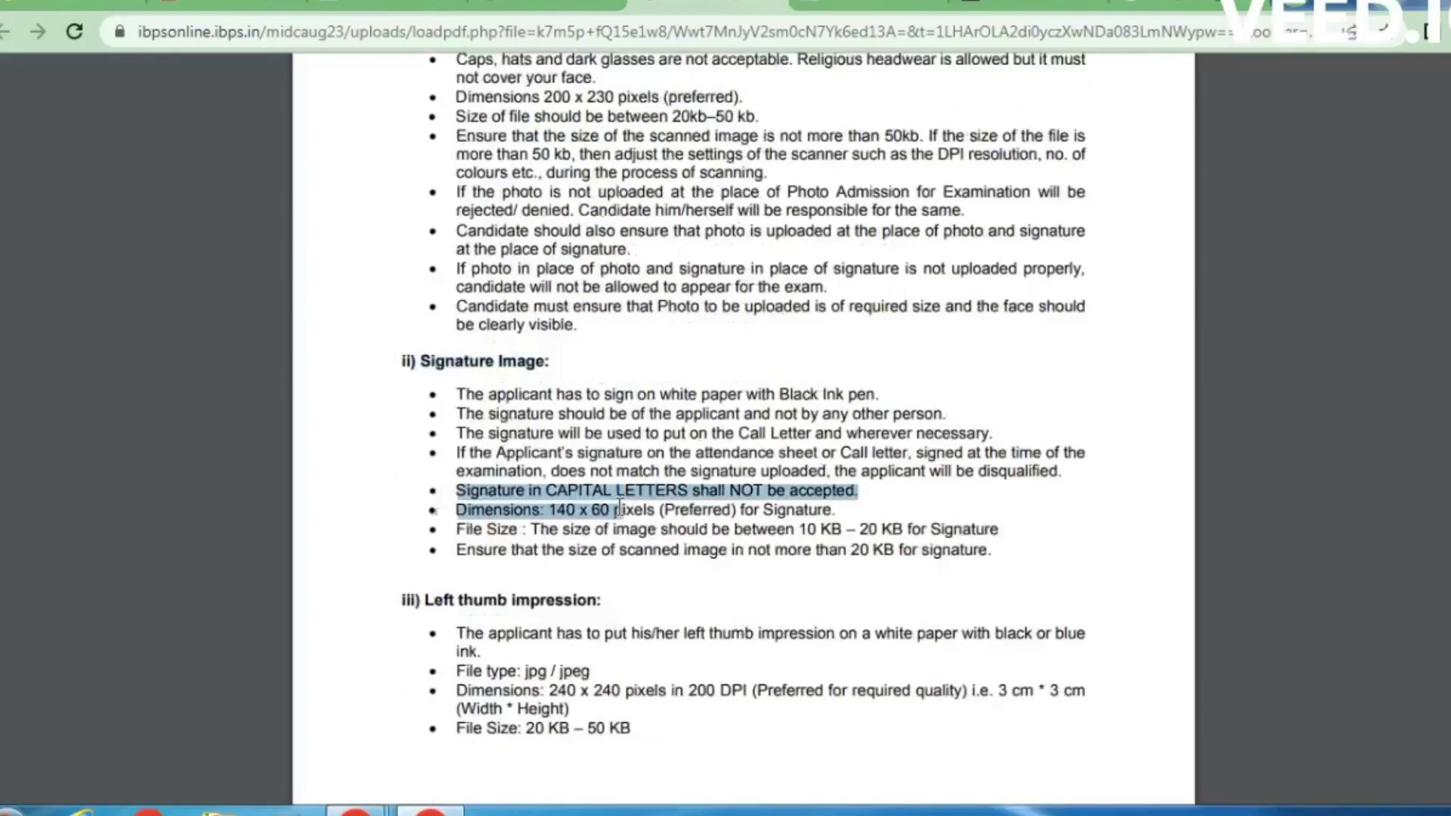
drag(786, 529, 917, 533)
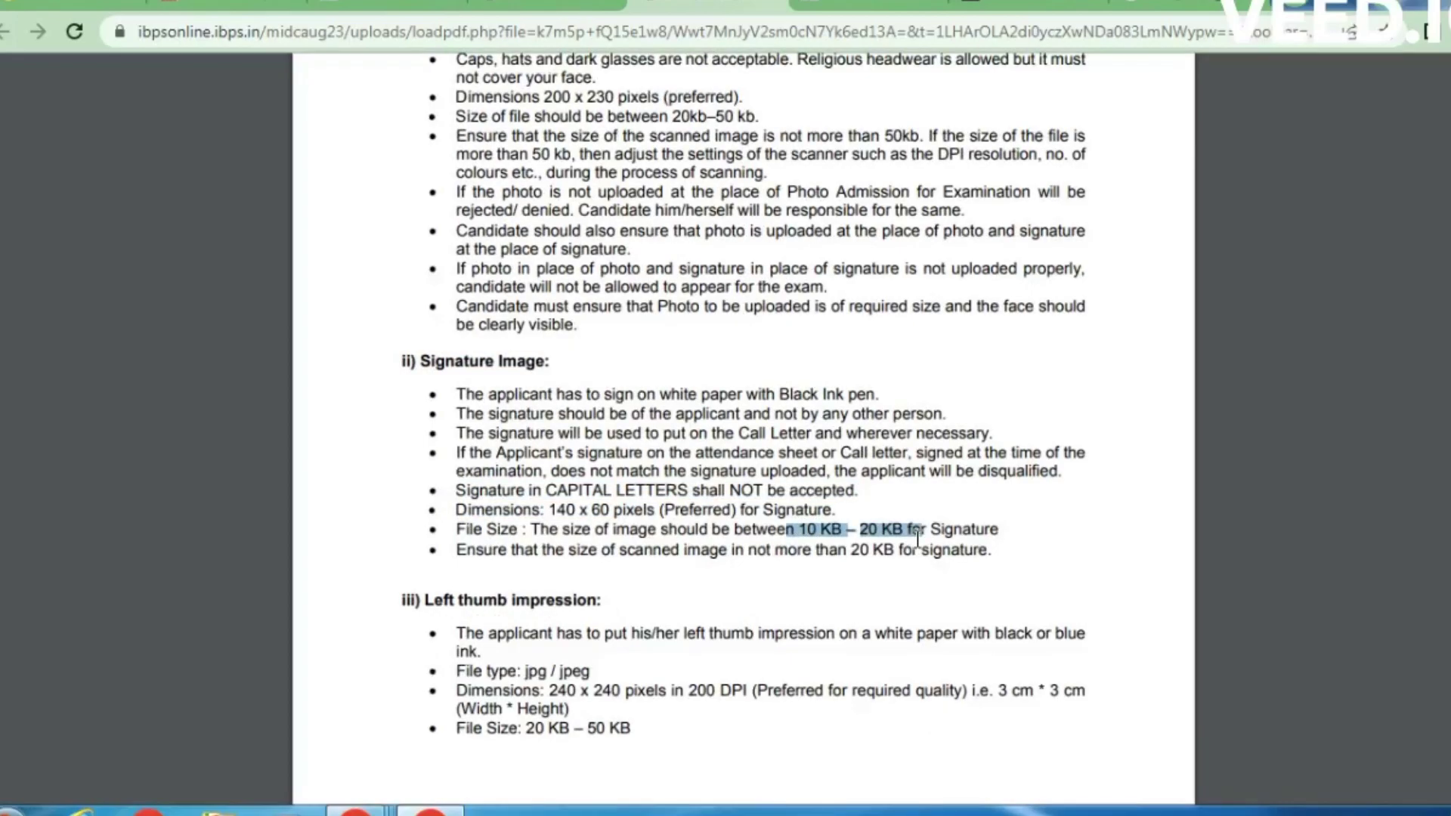
- Examine the left thumb impression requirements, highlighting the file type, dimensions and file size range
scroll(918, 537, down, 3)
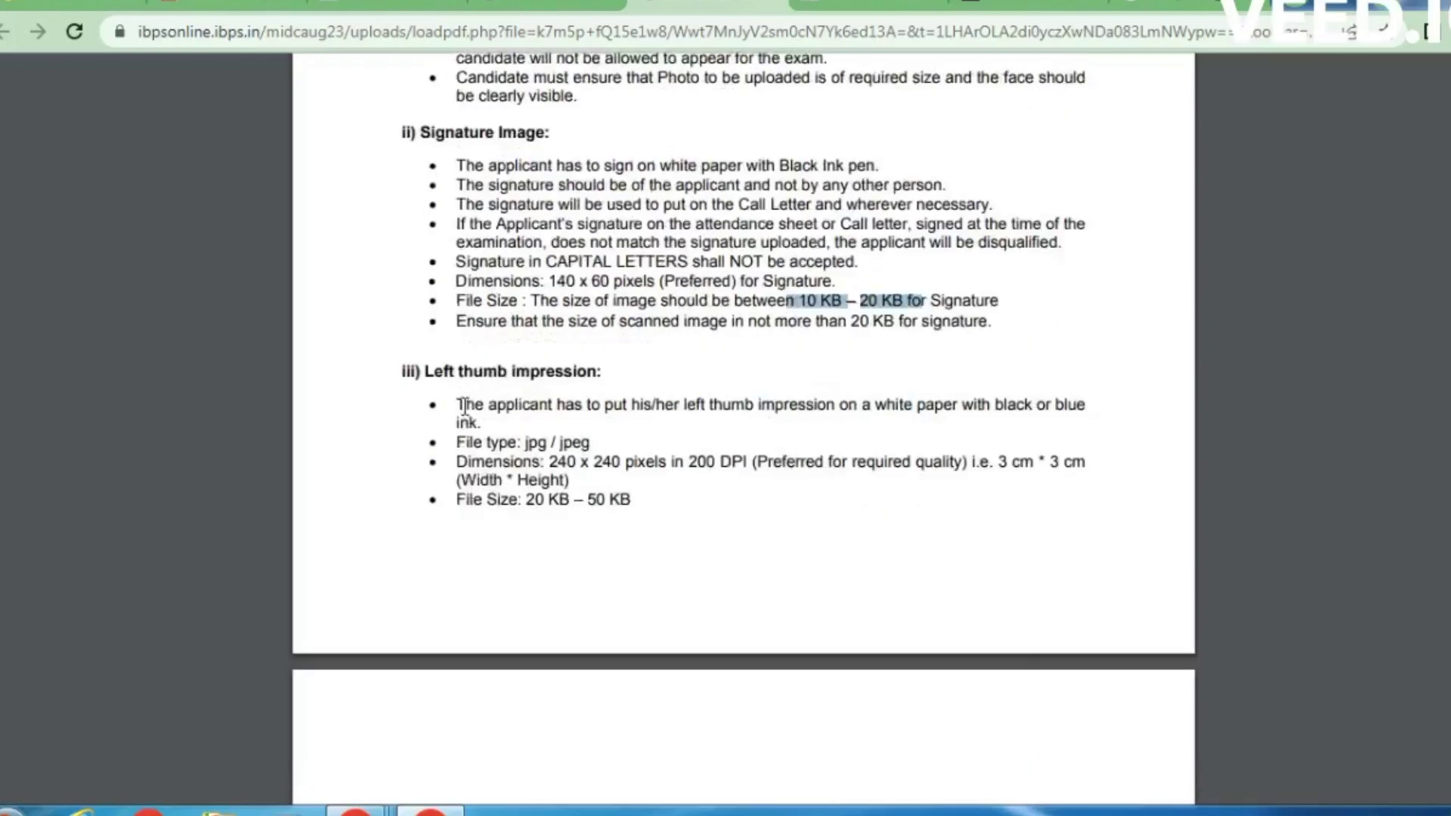
drag(436, 430, 592, 434)
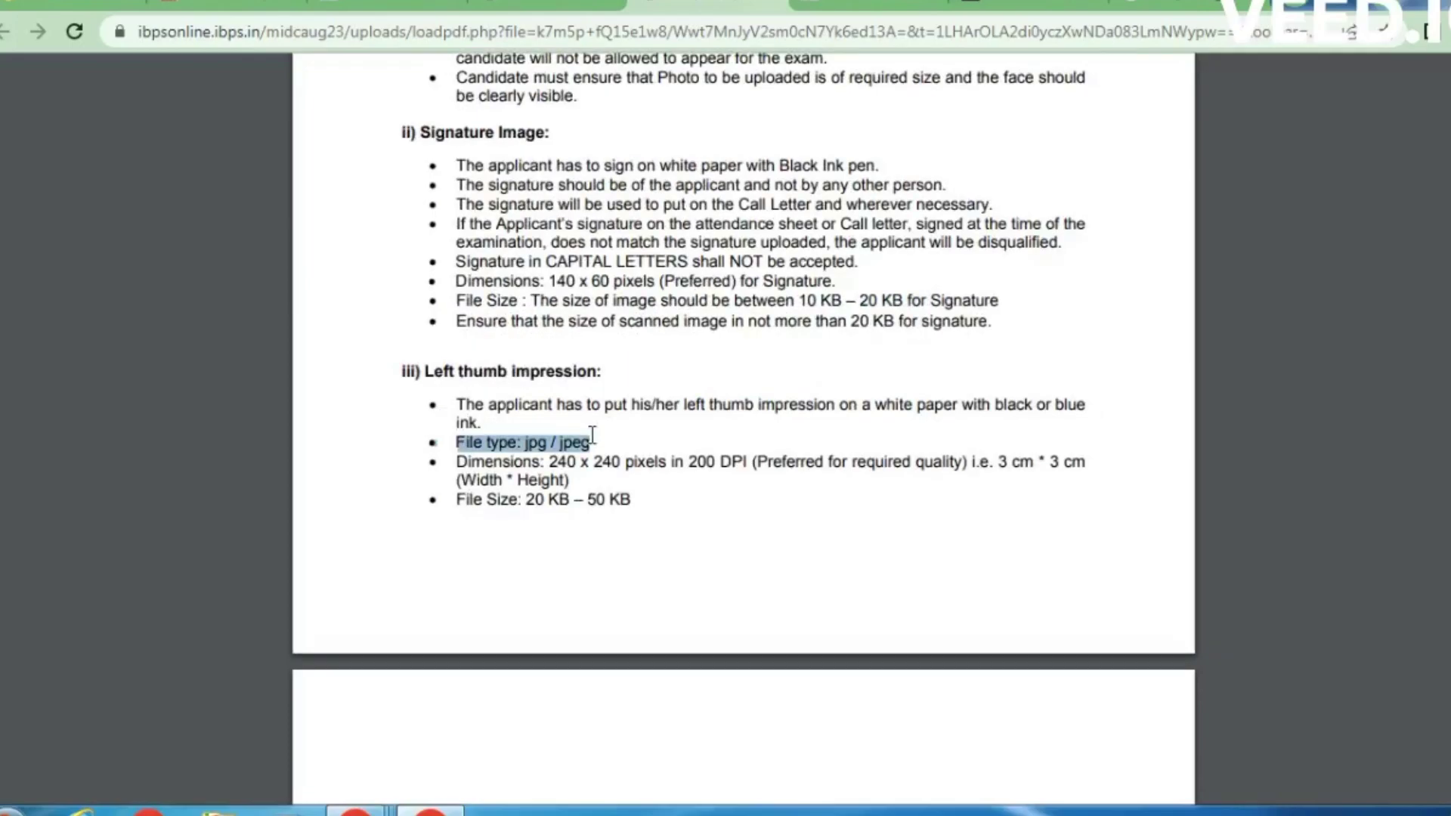
drag(526, 463, 637, 463)
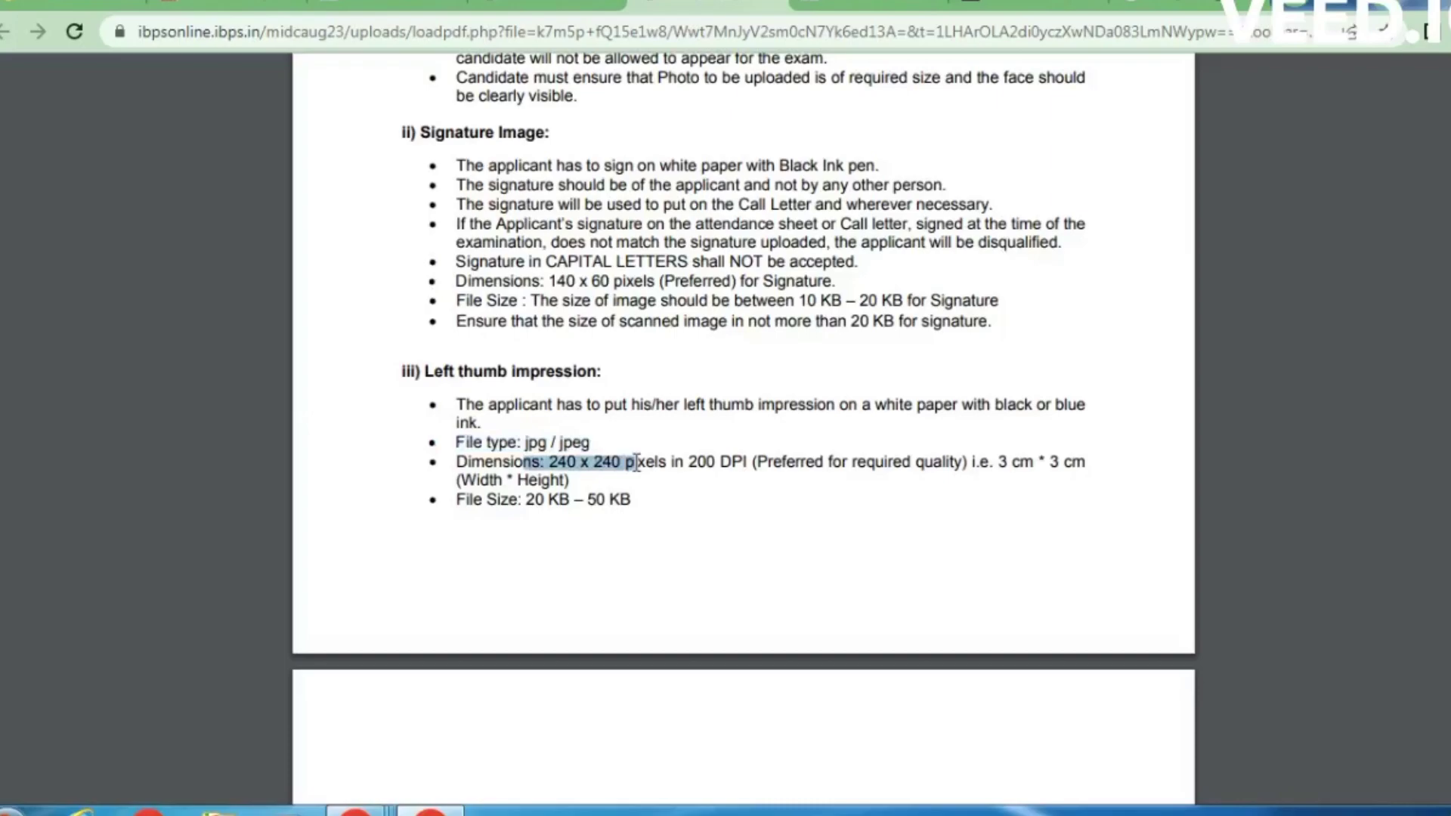
drag(449, 503, 630, 491)
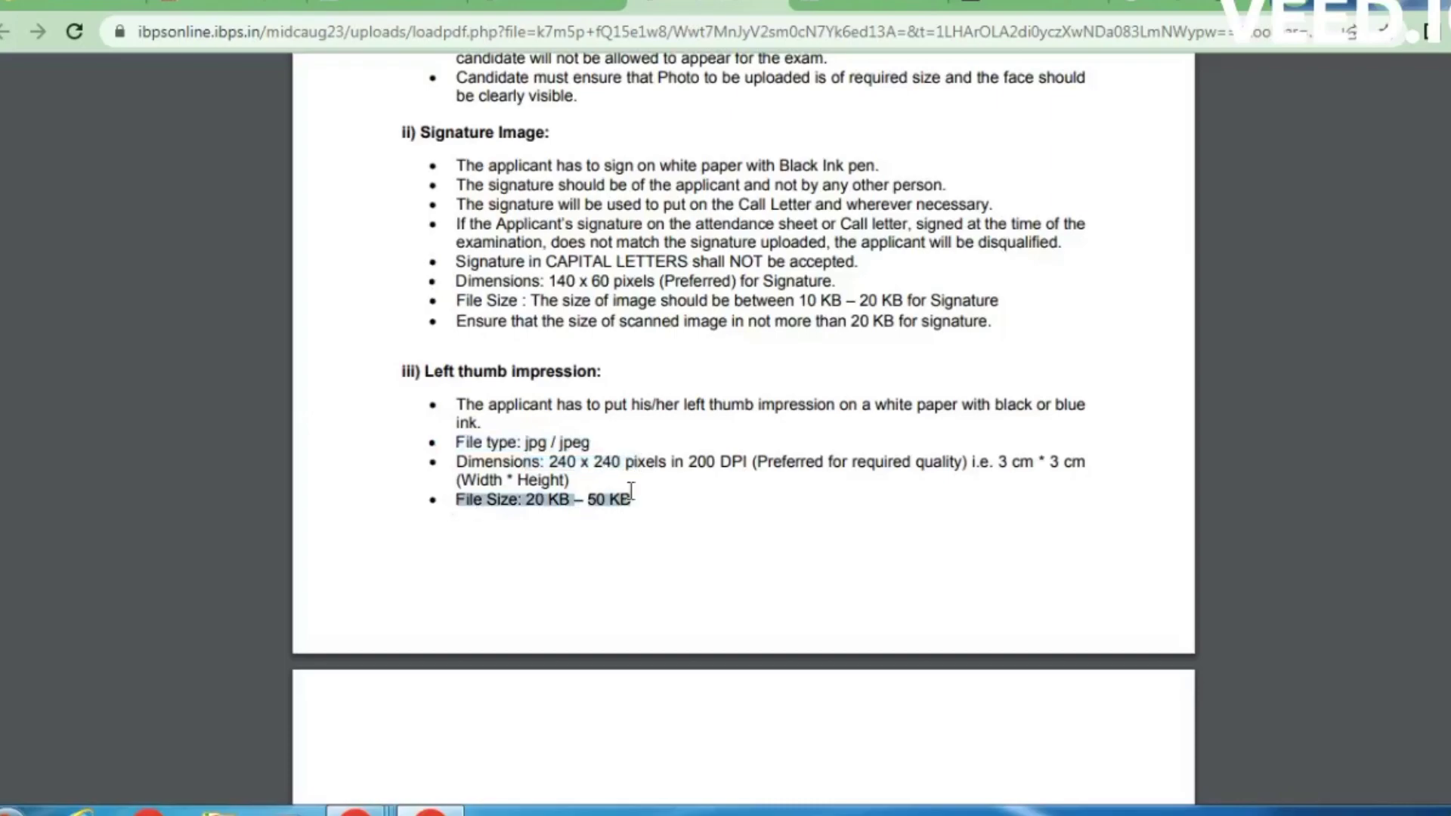
- Examine the hand-written declaration requirements, highlighting the section heading, content rule, dimensions and file size
scroll(640, 499, down, 3)
scroll(641, 499, down, 2)
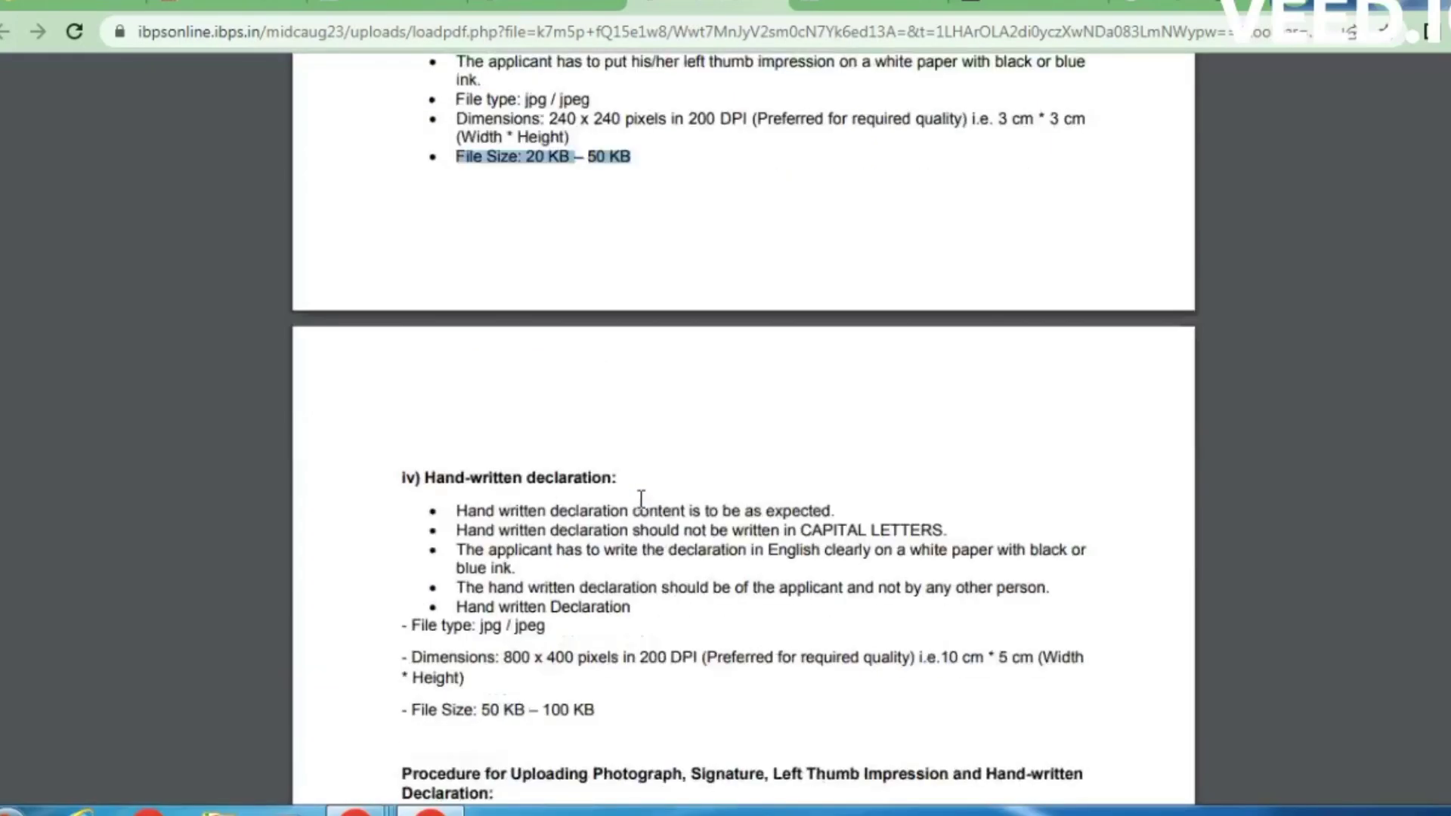
click(577, 477)
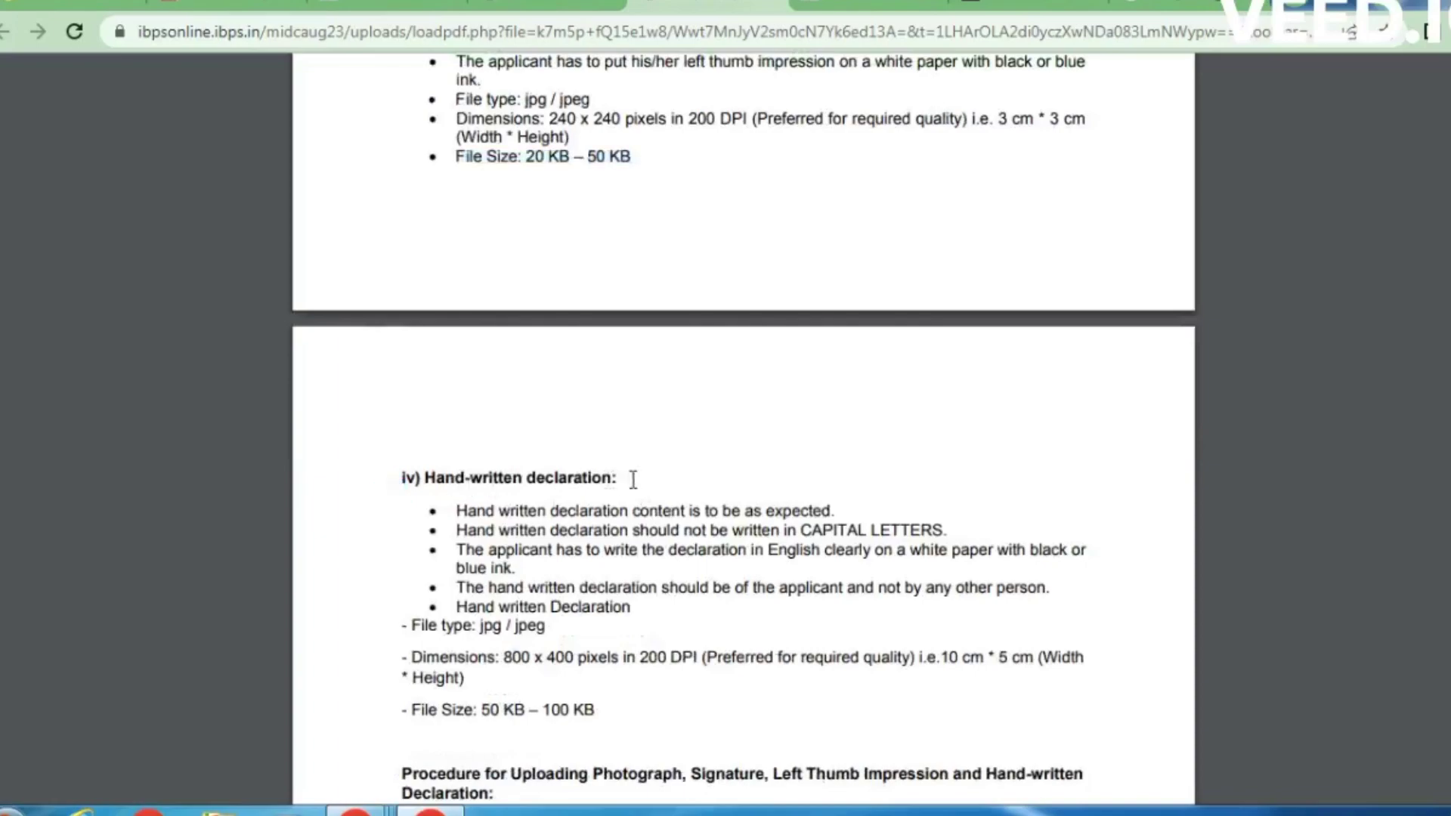
drag(403, 477, 607, 485)
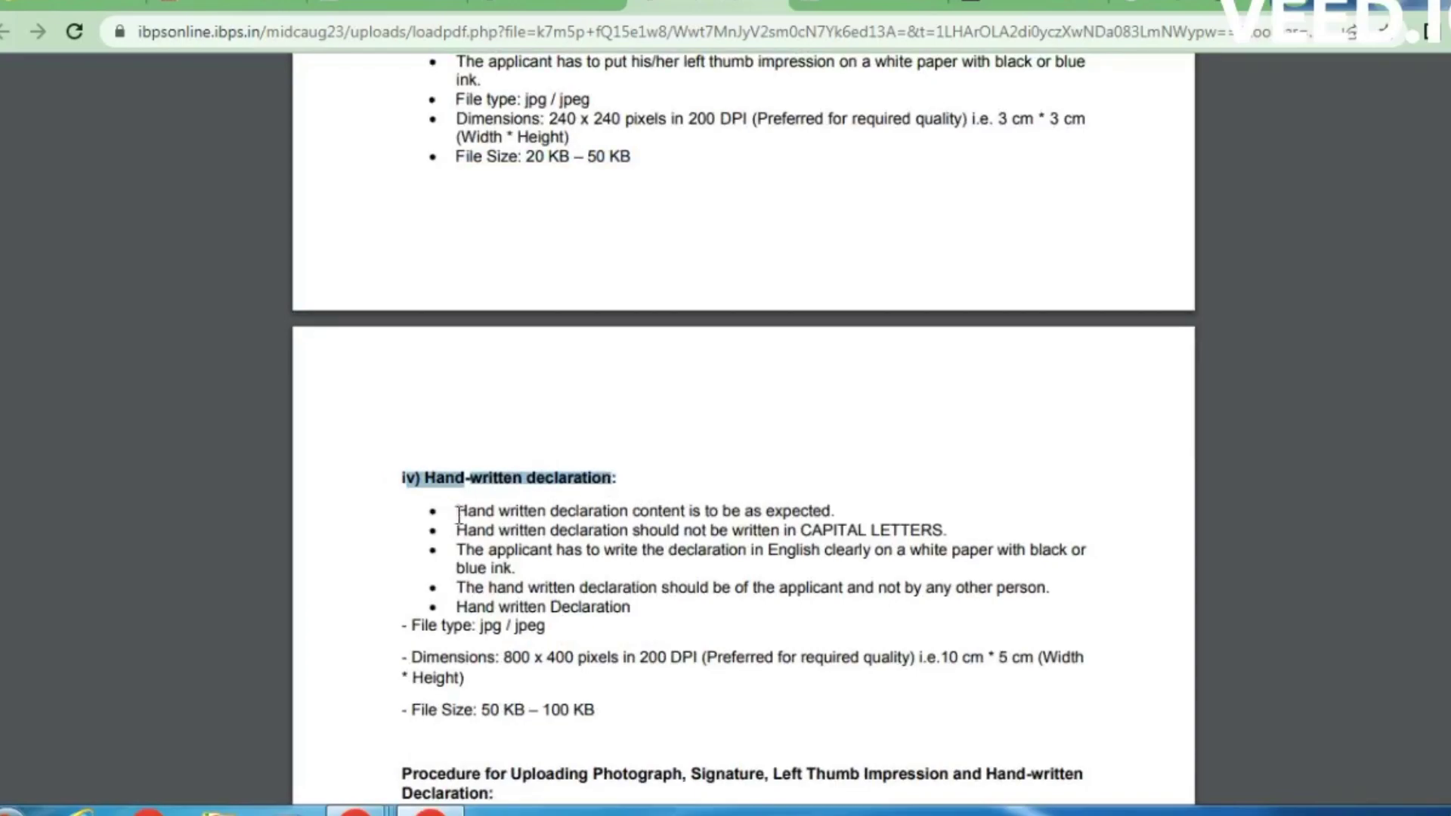
click(647, 463)
drag(456, 511, 831, 514)
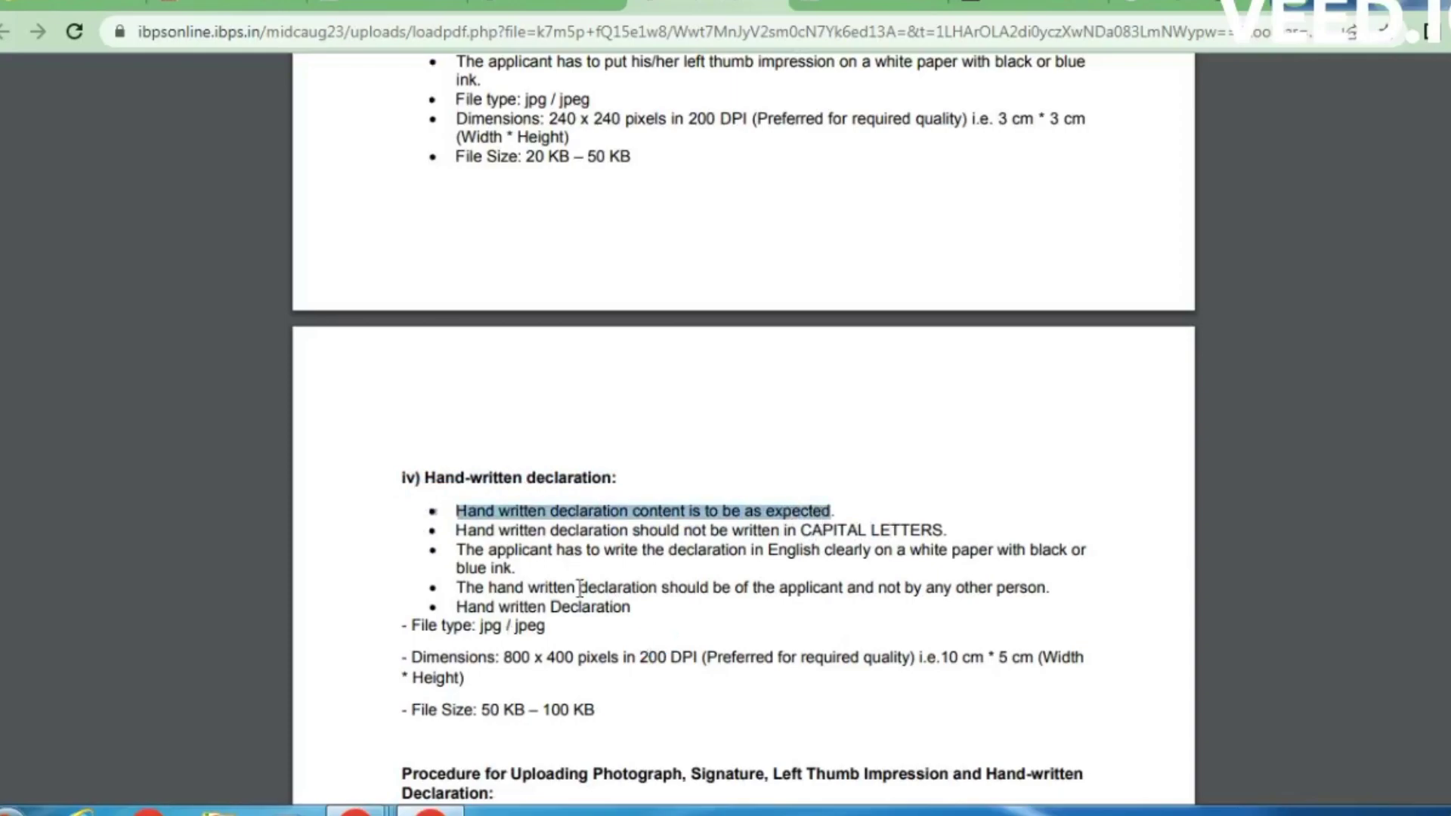
drag(411, 657, 587, 670)
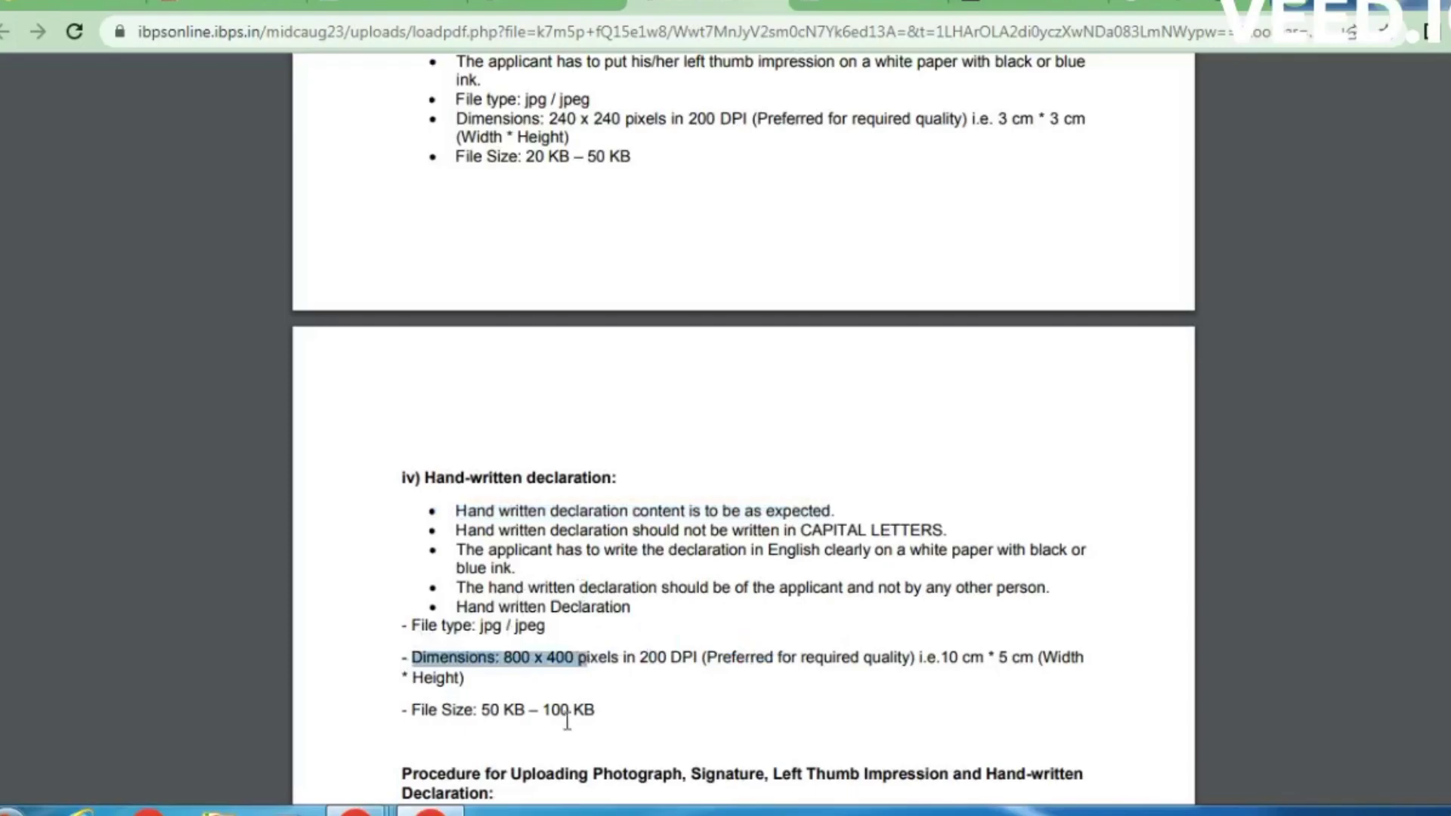
drag(526, 710, 453, 710)
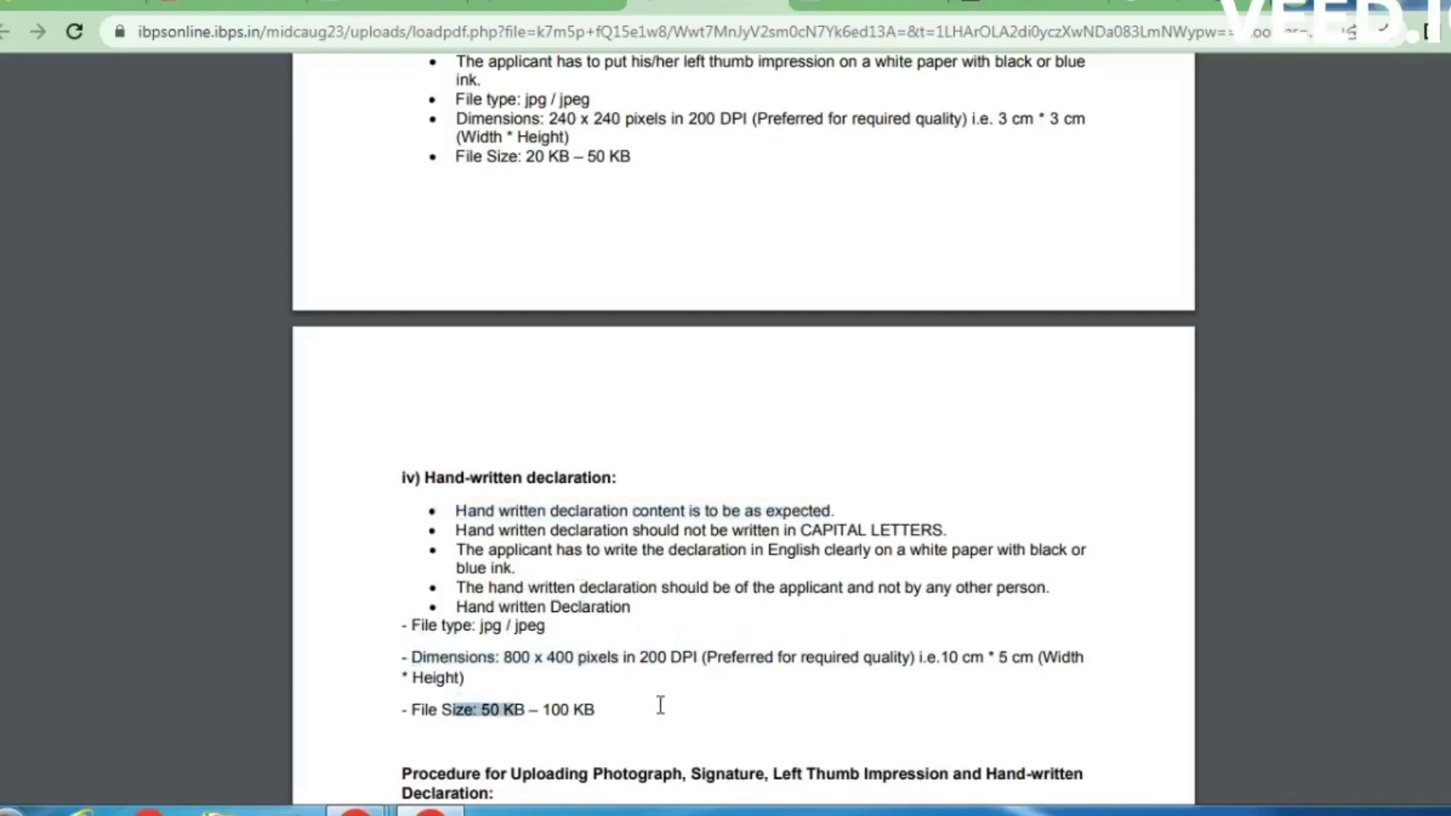
scroll(738, 670, down, 4)
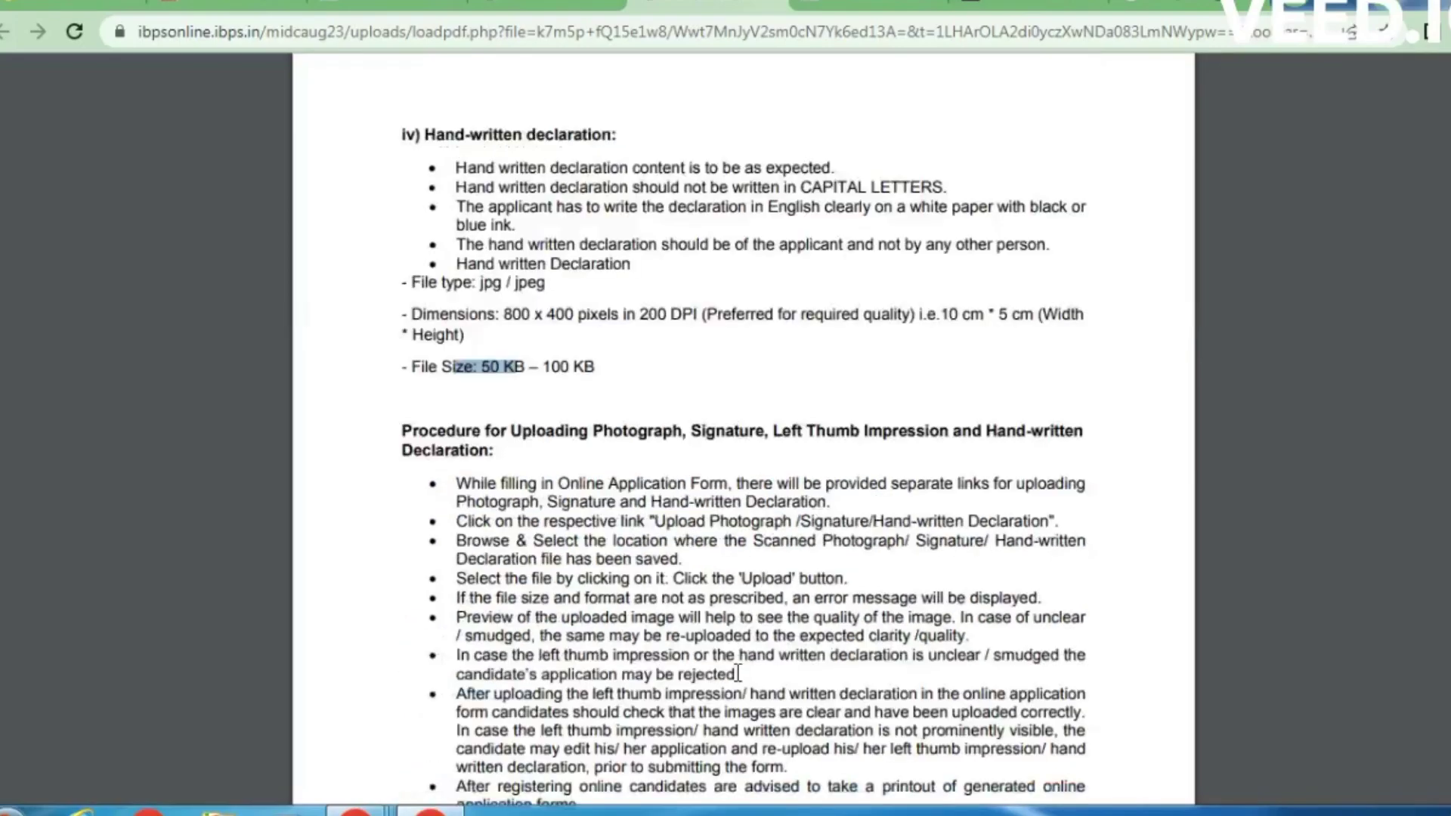
scroll(726, 660, up, 1)
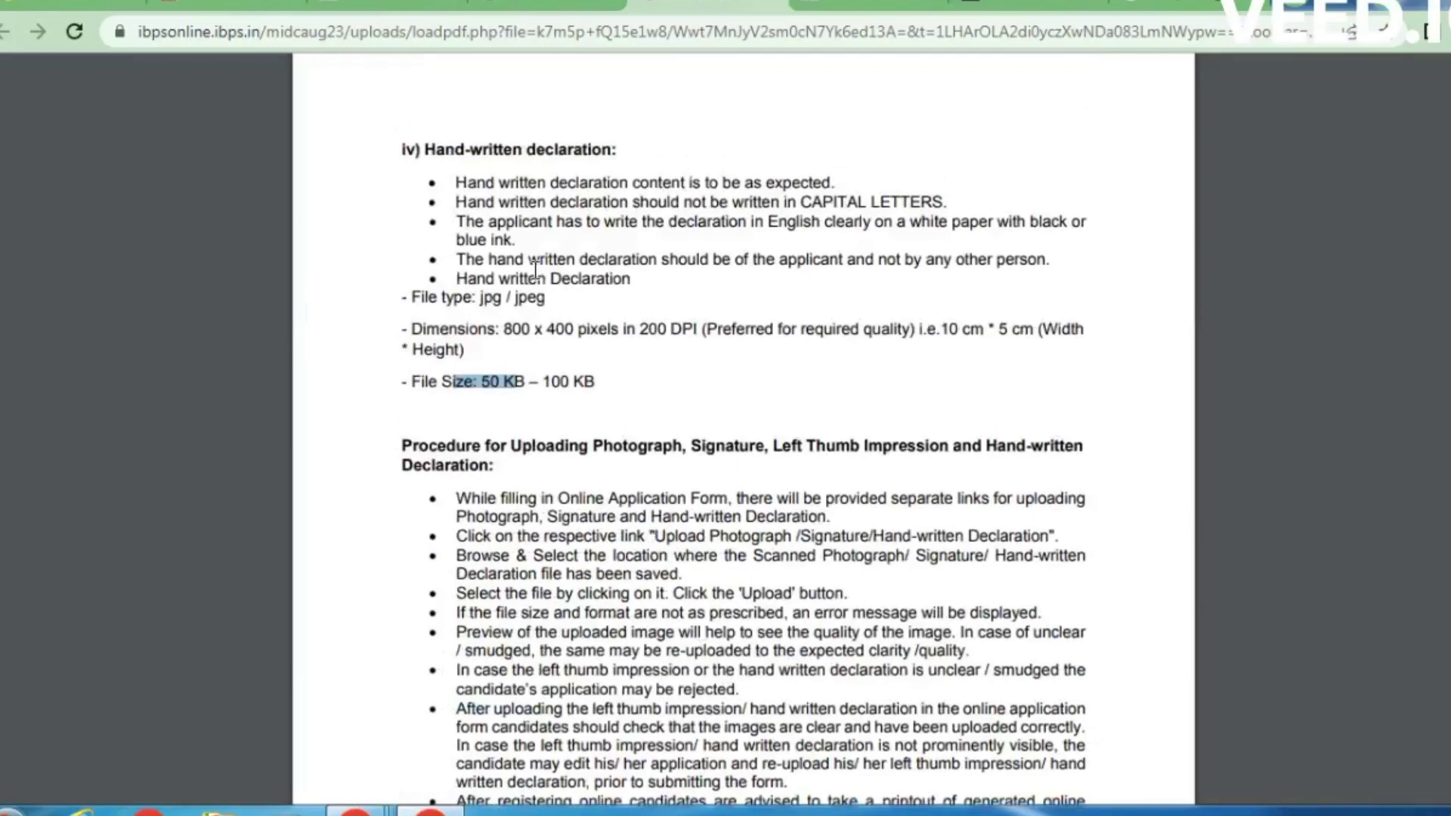
- Return to the application form, confirm both the valid photo and valid signature declarations, and proceed to the Details stage
click(546, 9)
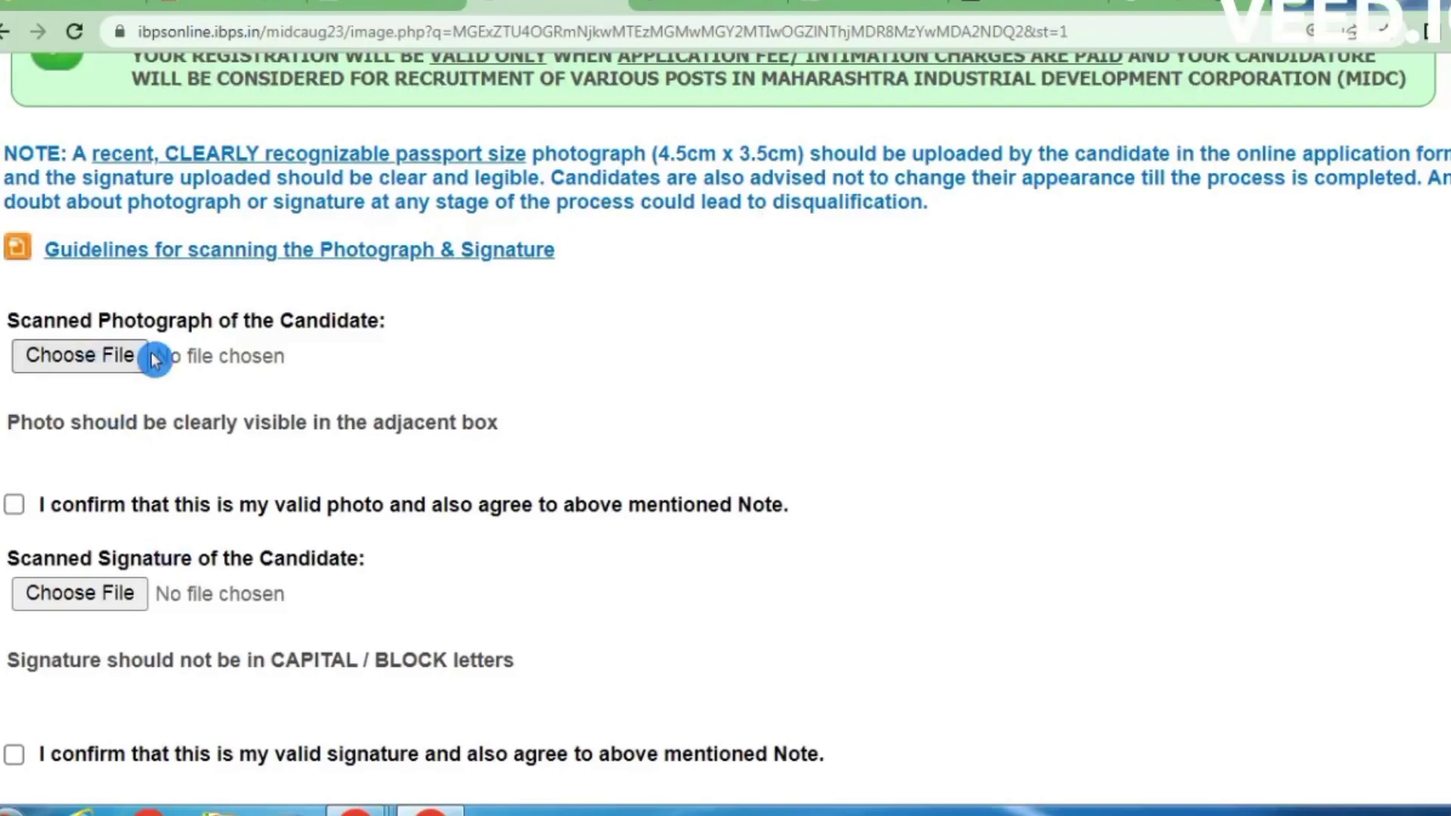
click(14, 504)
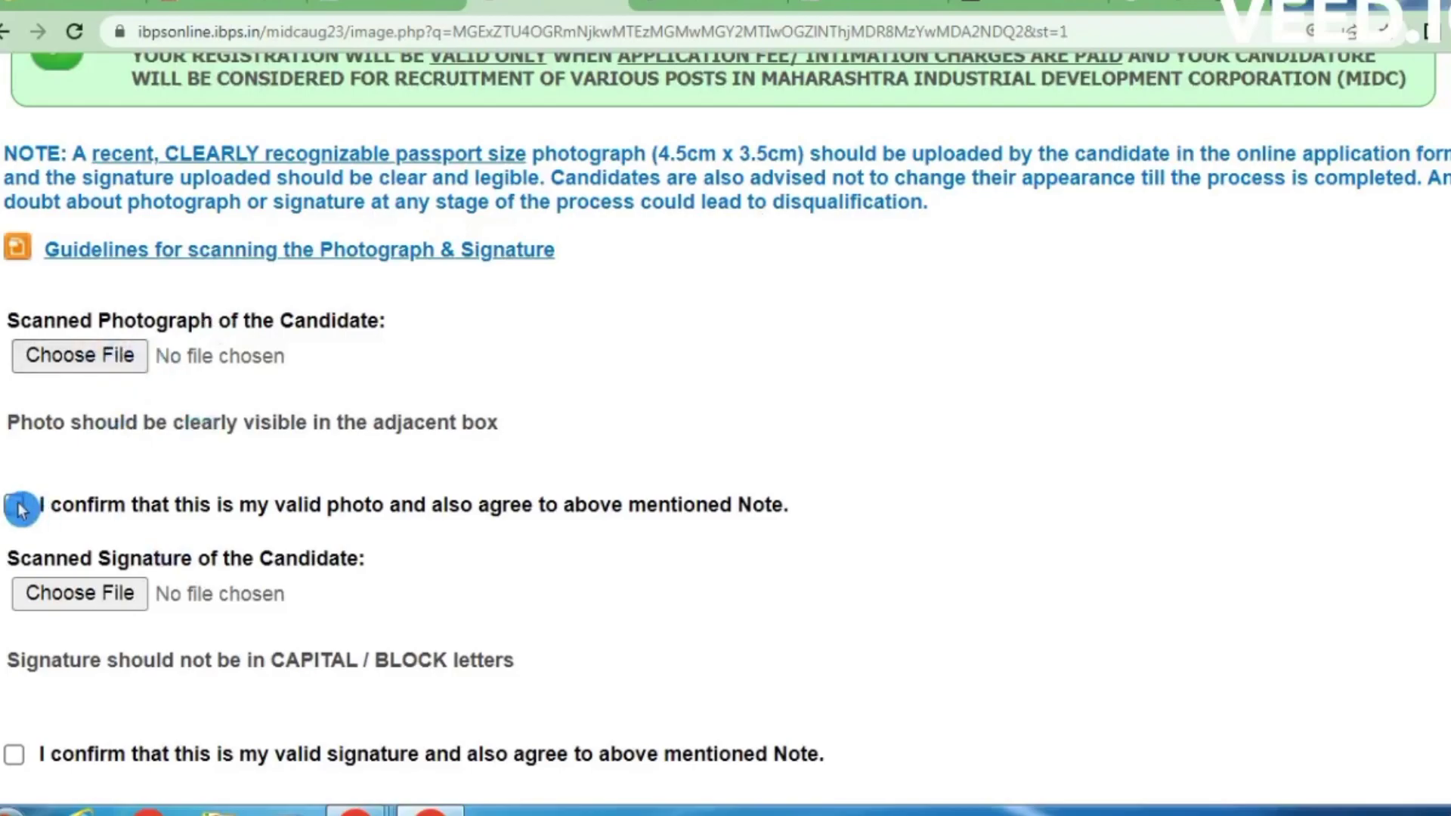
scroll(65, 499, down, 2)
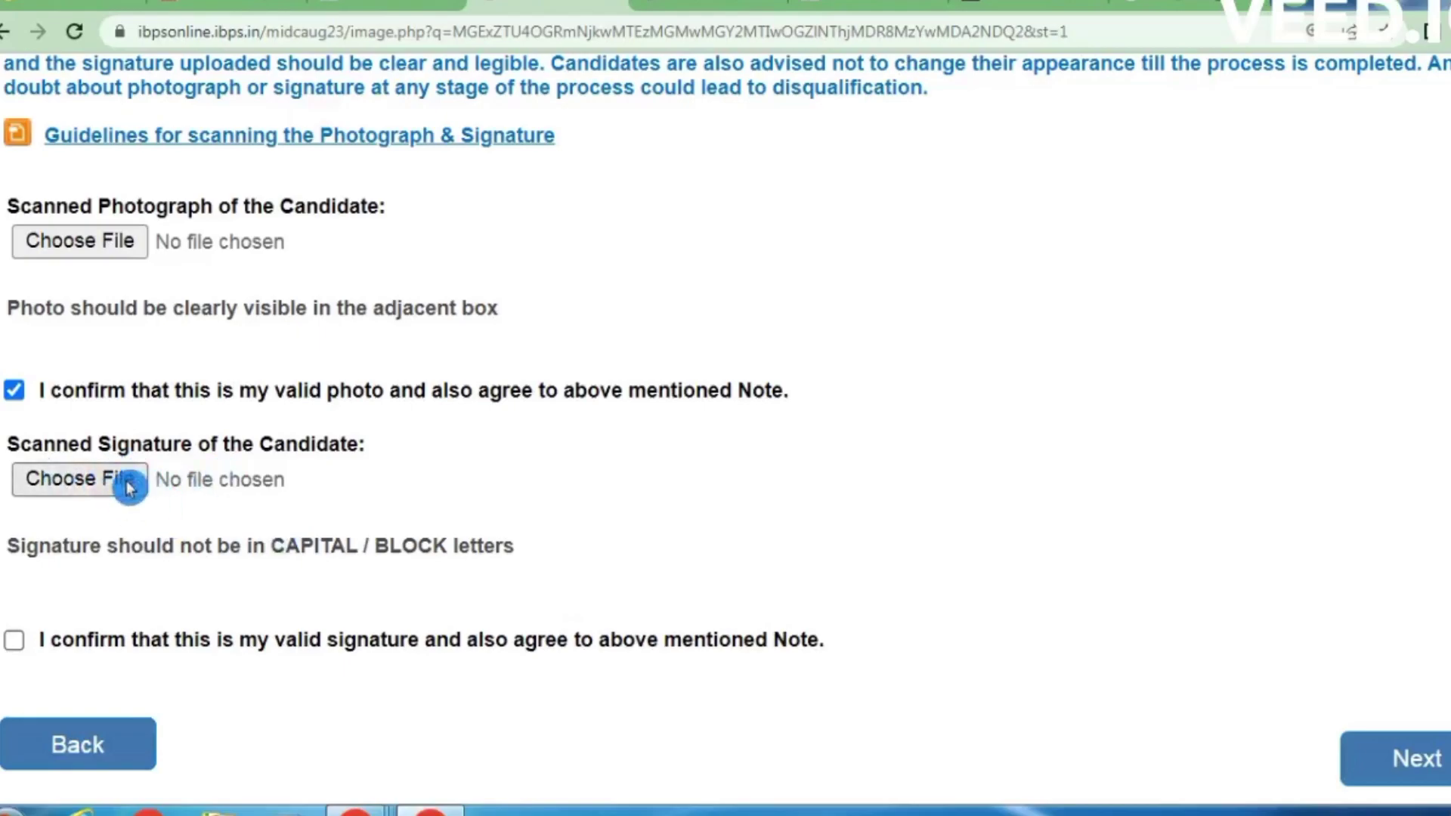
click(14, 640)
scroll(227, 638, down, 2)
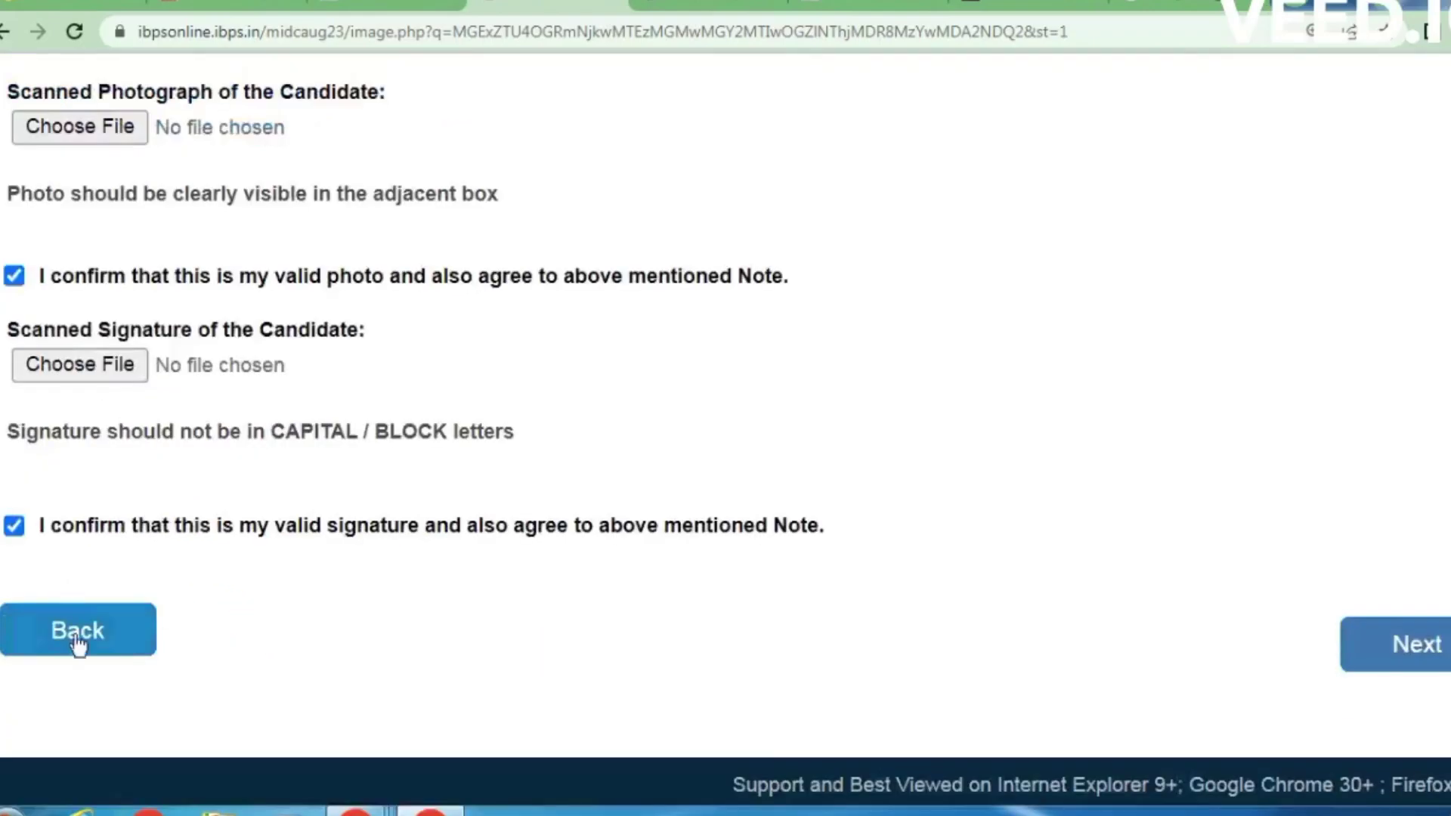
click(1385, 670)
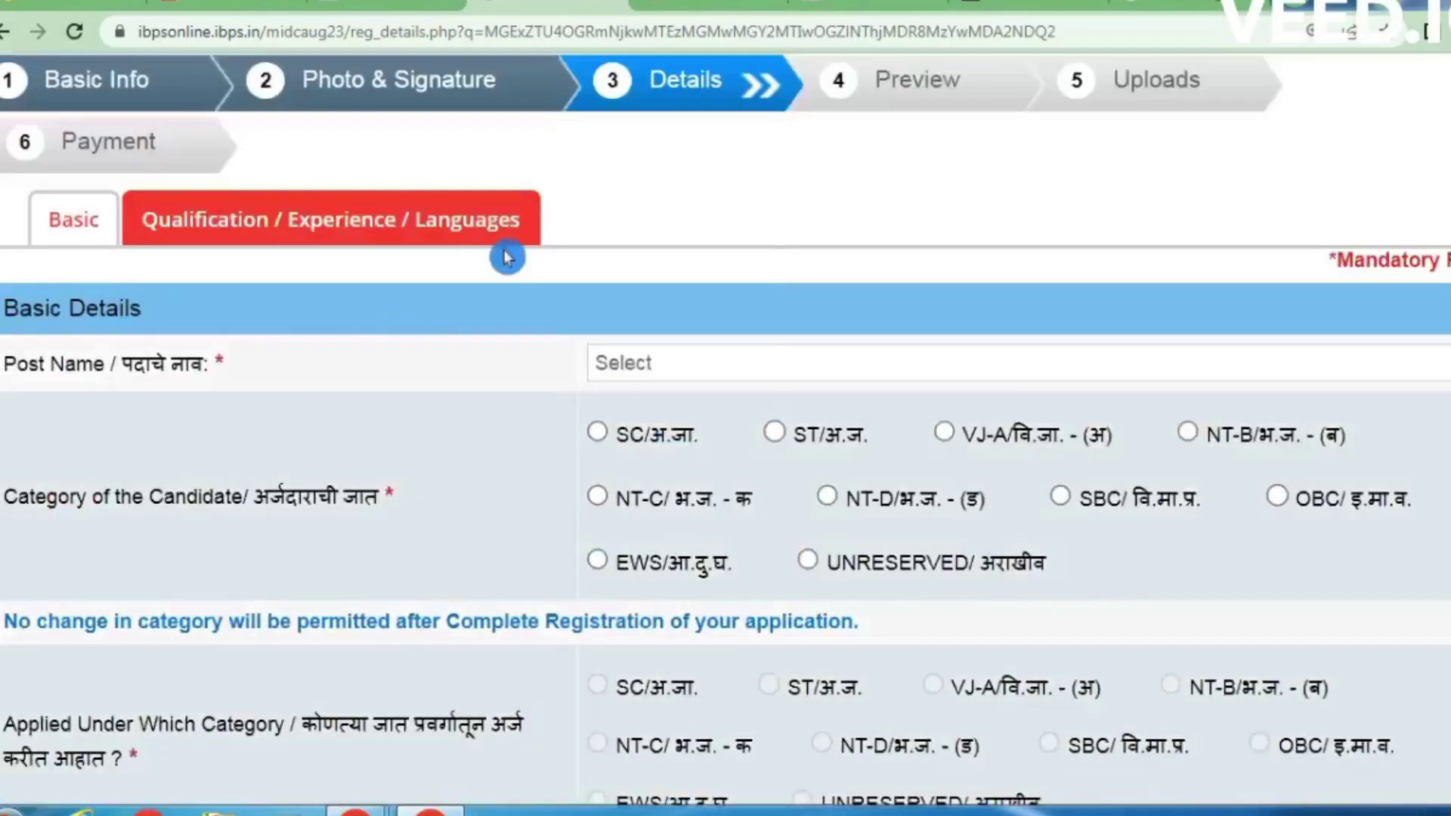
- Choose Steno Typist Group - C as the post name and OBC as the category of the candidate, accepting the category notice
scroll(725, 265, down, 2)
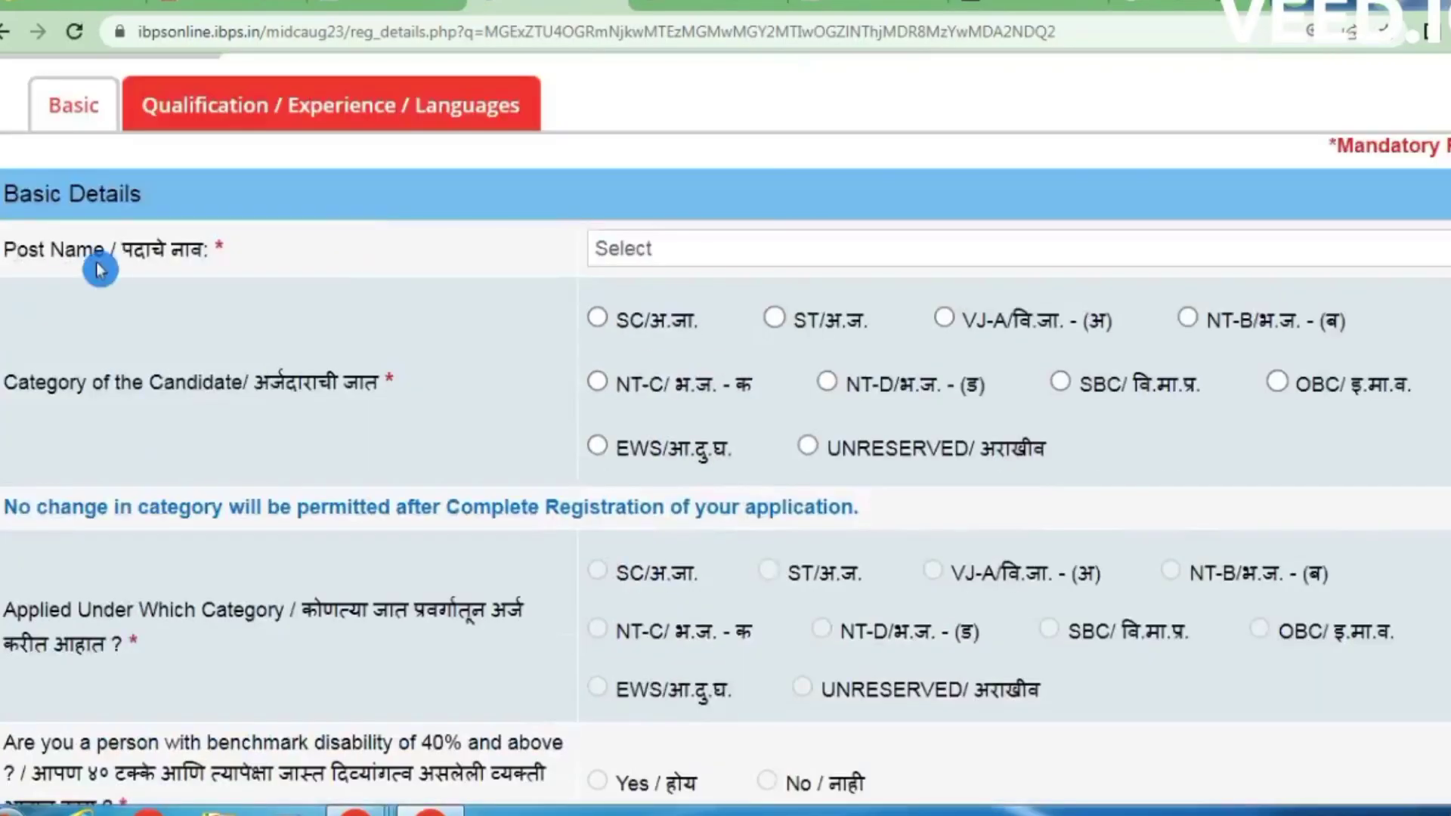
click(661, 261)
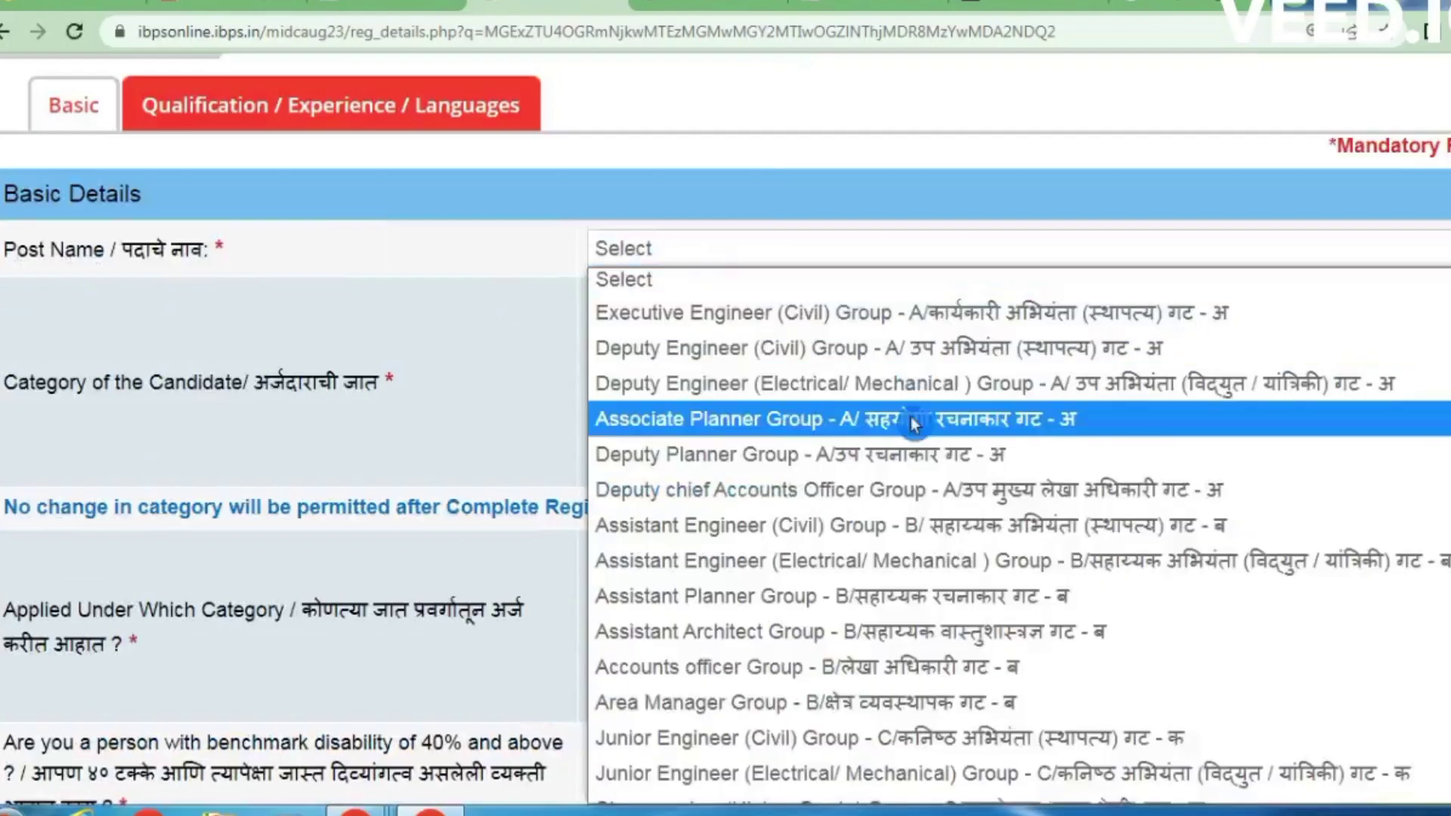
scroll(915, 469, down, 9)
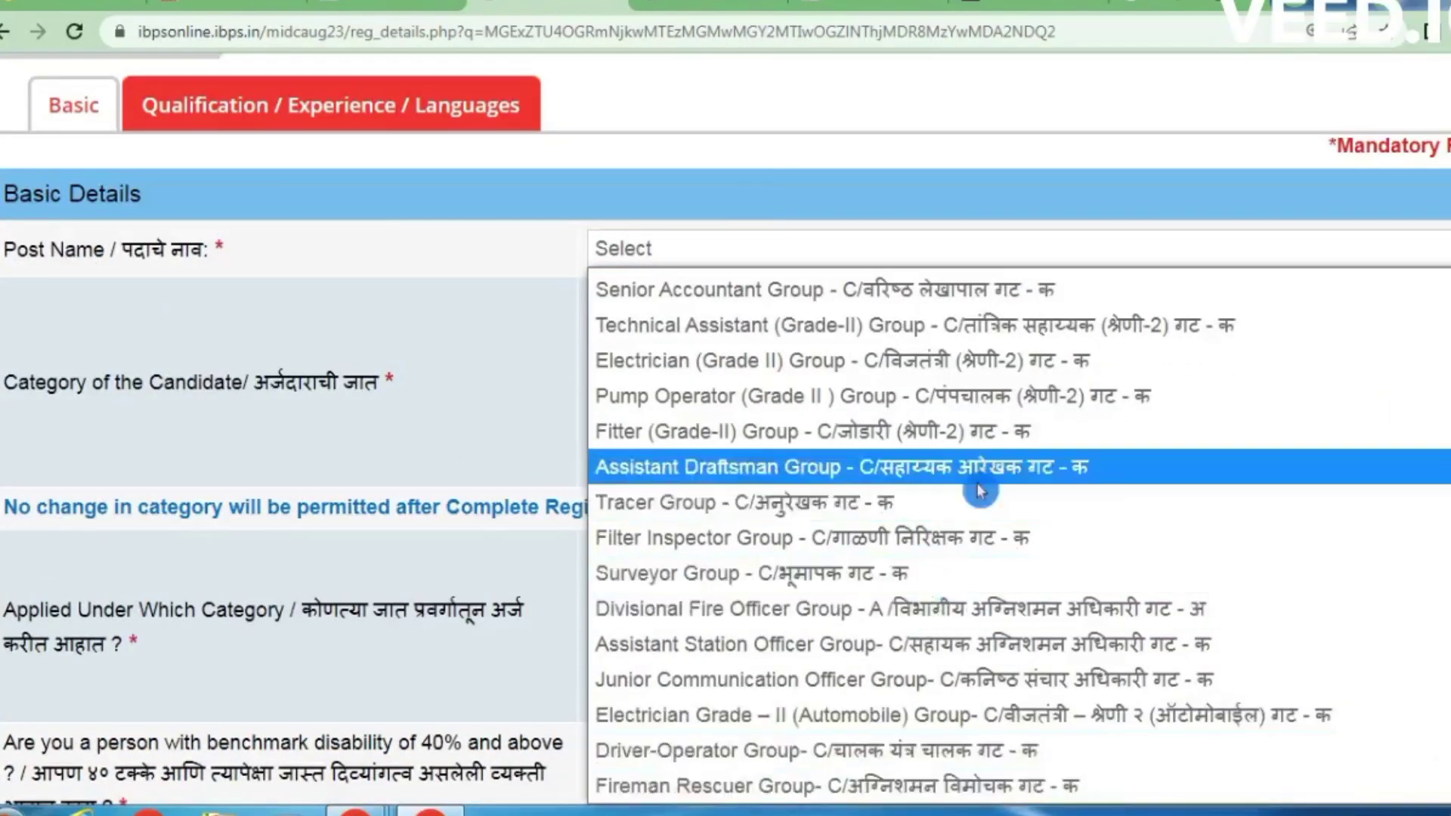
scroll(981, 478, up, 4)
click(429, 350)
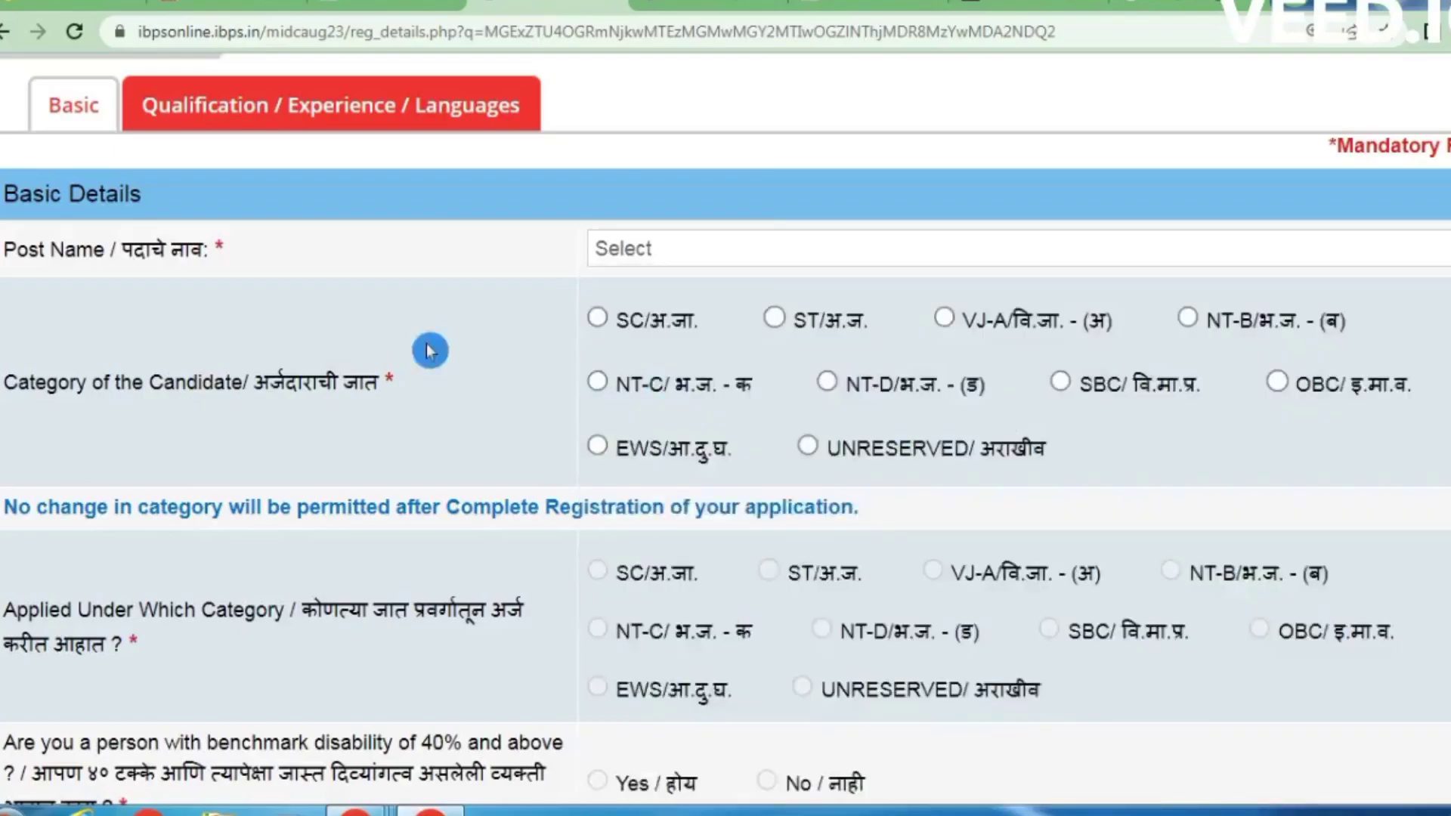
click(1288, 389)
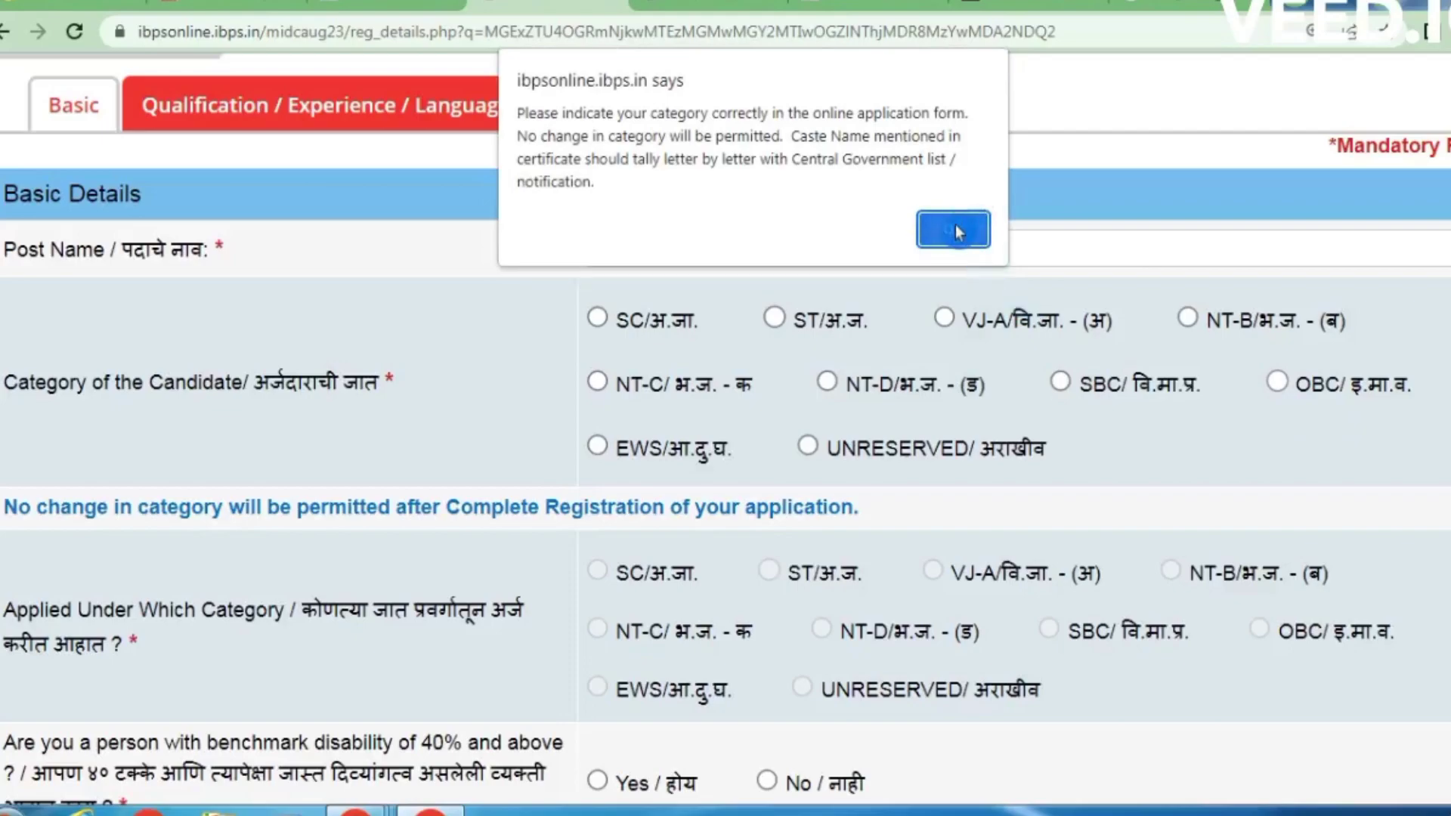
click(955, 224)
click(1229, 396)
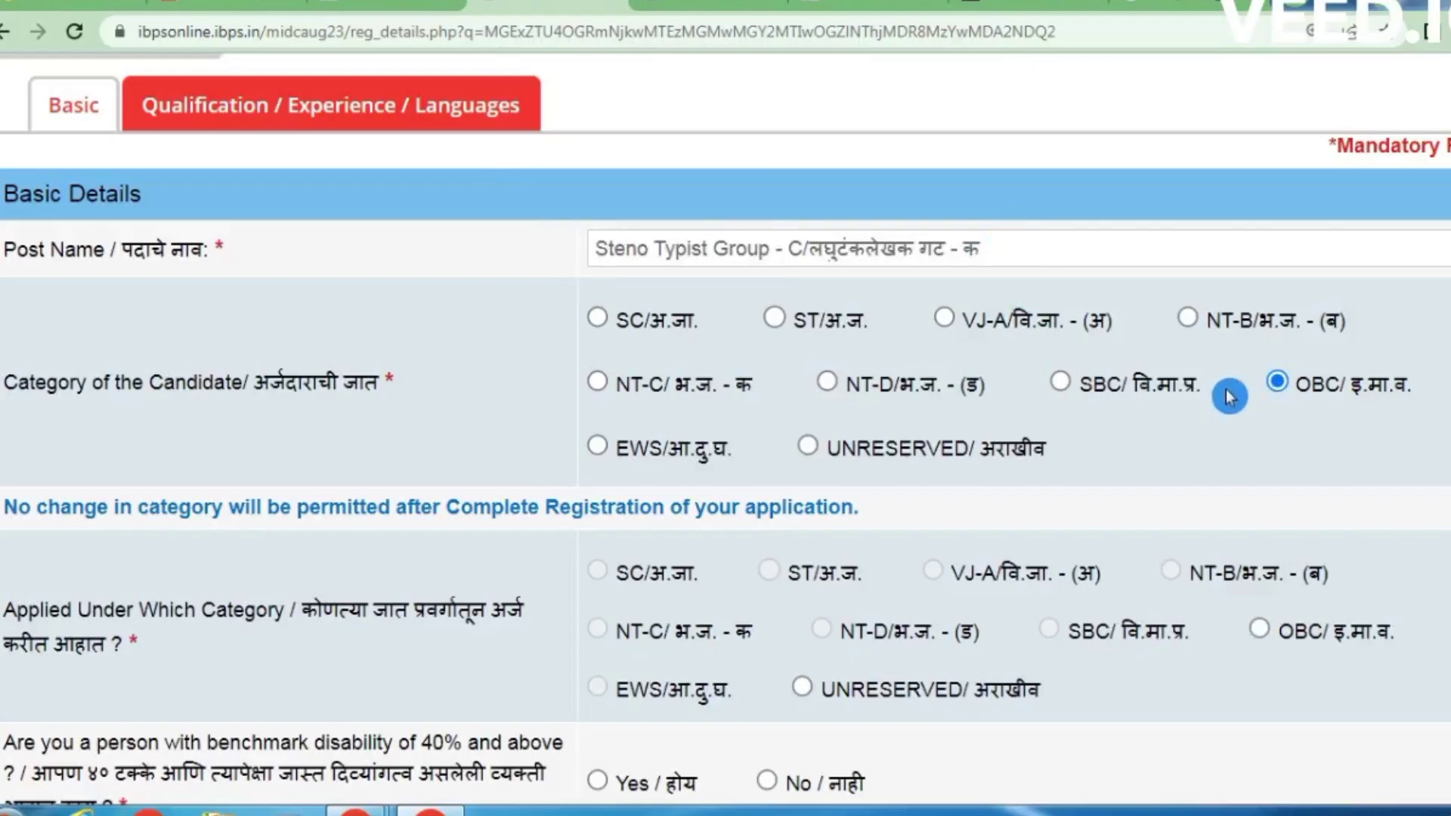
- Set the category applied under to OBC
scroll(1229, 397, down, 1)
scroll(1212, 409, down, 1)
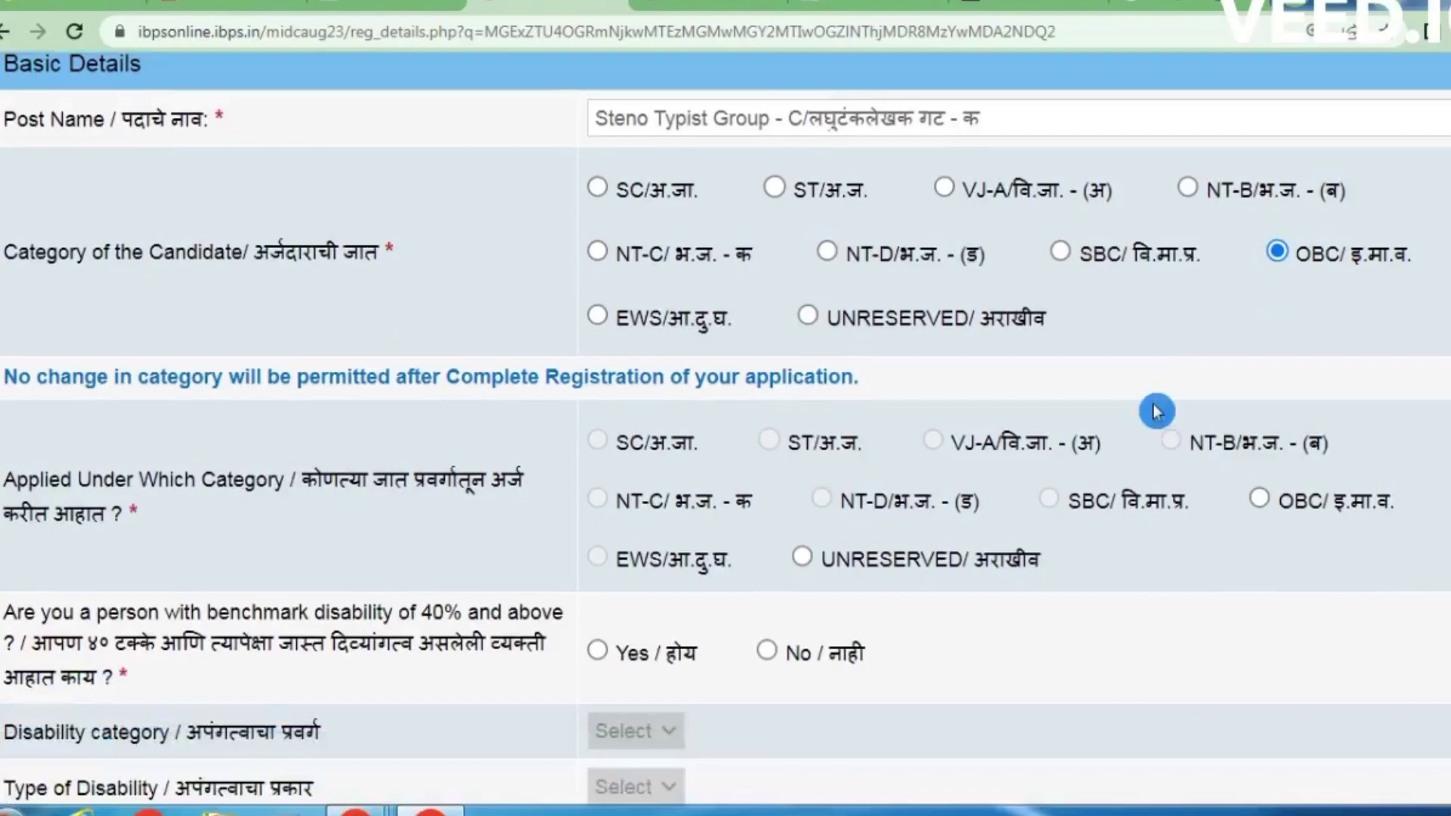
scroll(1155, 411, down, 1)
click(1259, 399)
- Answer Yes to the benchmark disability question and open the disability category choices
scroll(70, 327, down, 3)
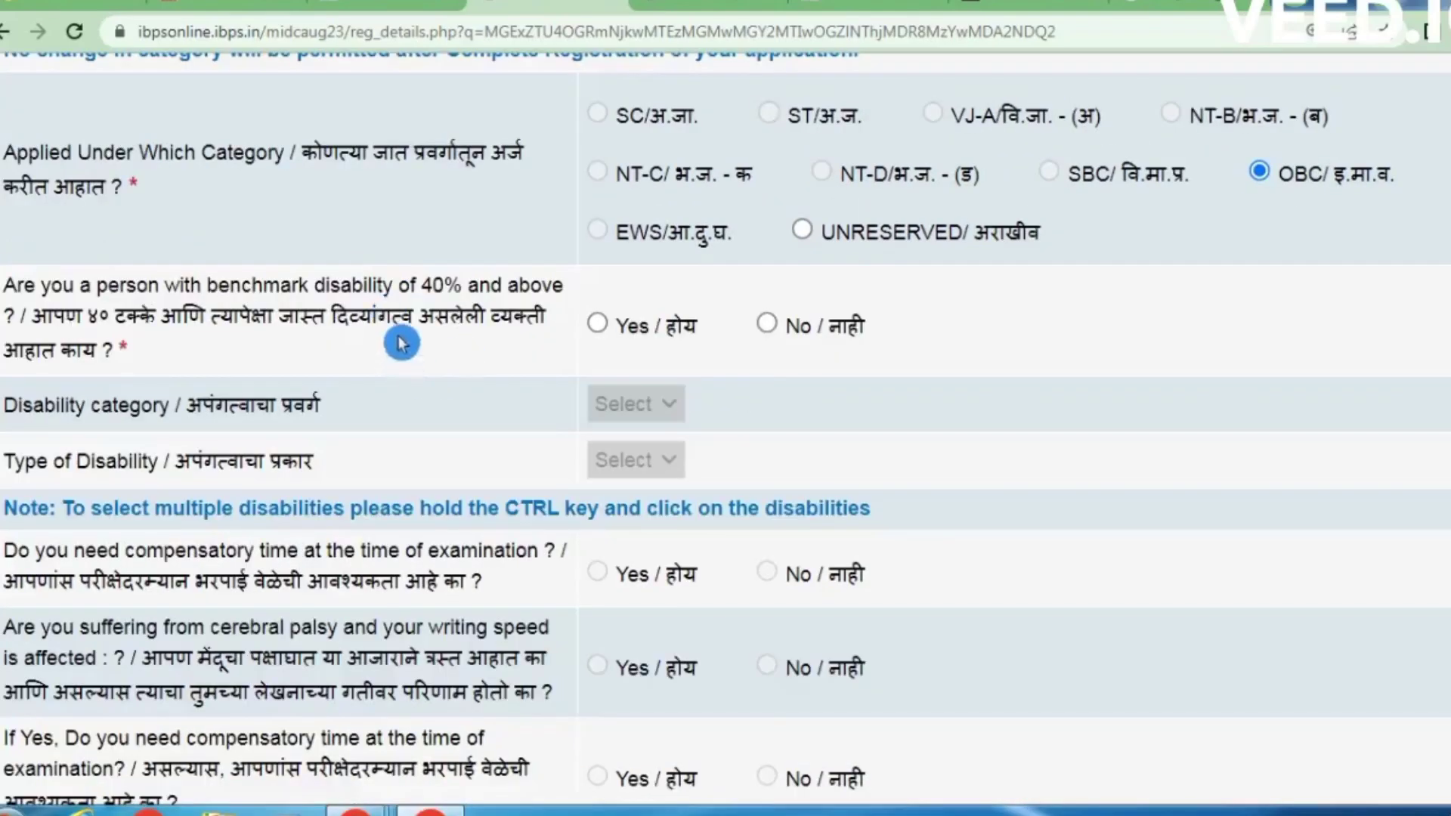
click(597, 323)
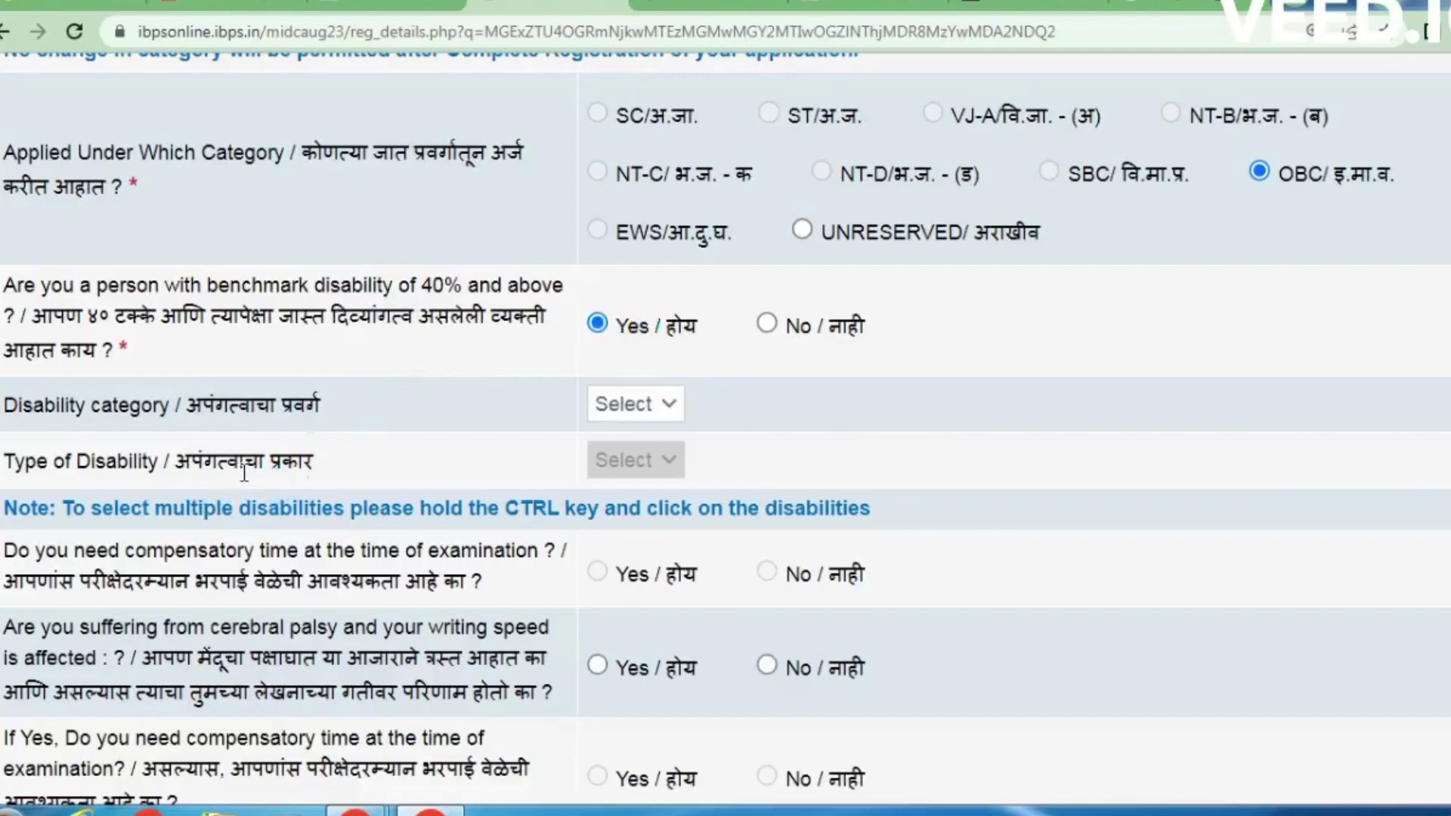
click(616, 406)
click(782, 437)
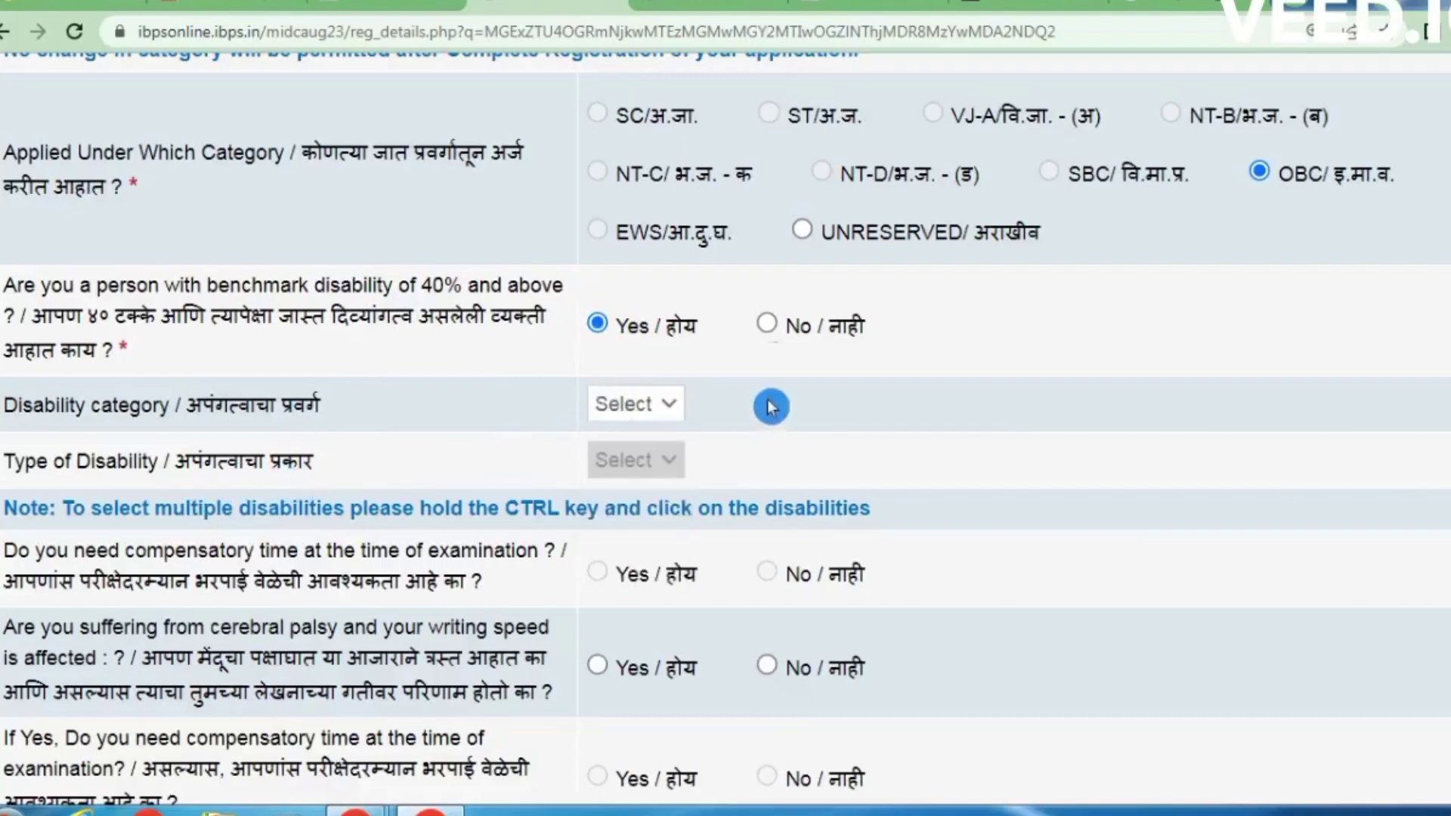
- Answer No to the benchmark disability question and Yes to having a valid Non-Creamy Layer Certificate
click(766, 323)
scroll(913, 361, down, 1)
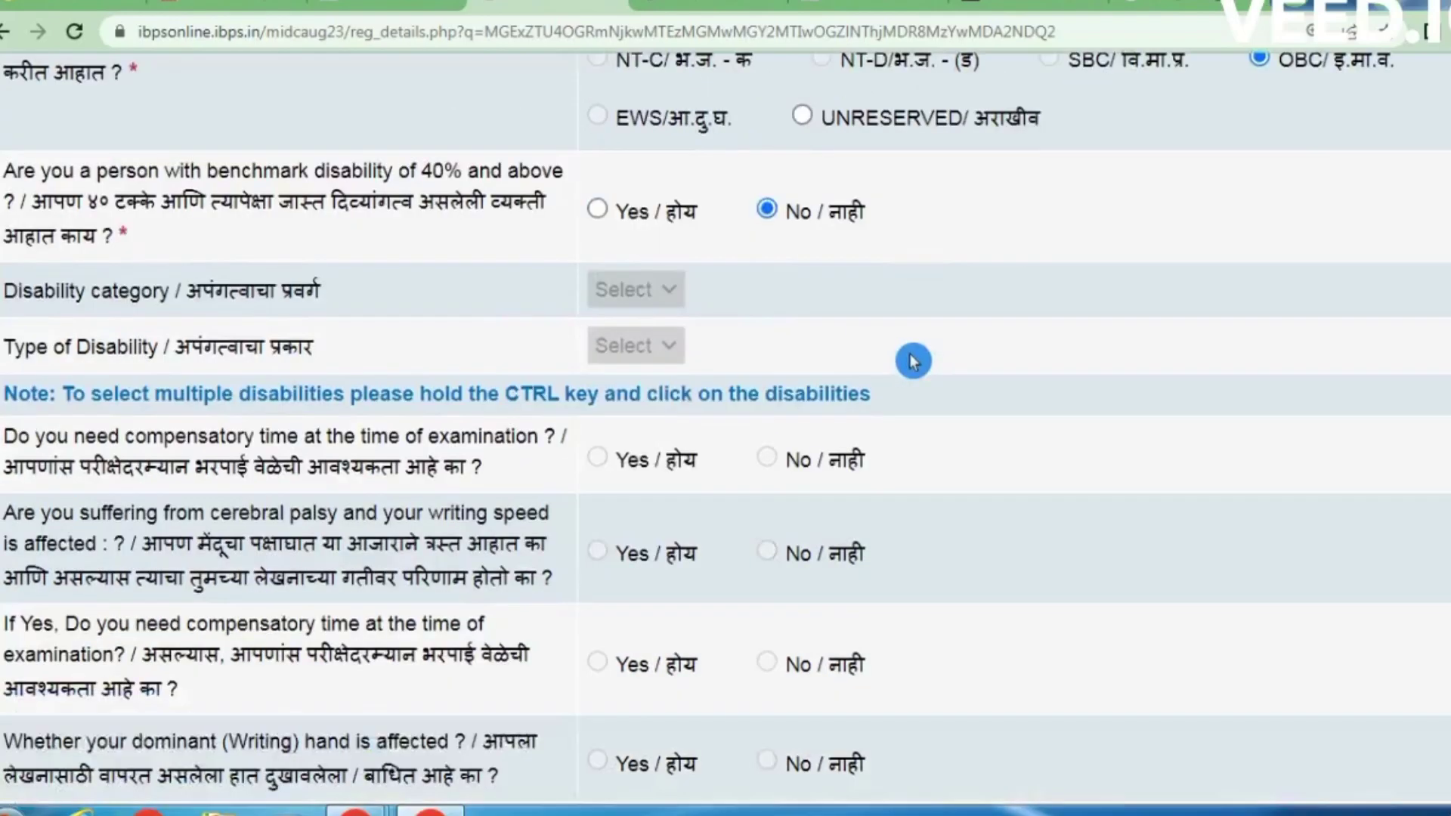
scroll(913, 361, down, 1)
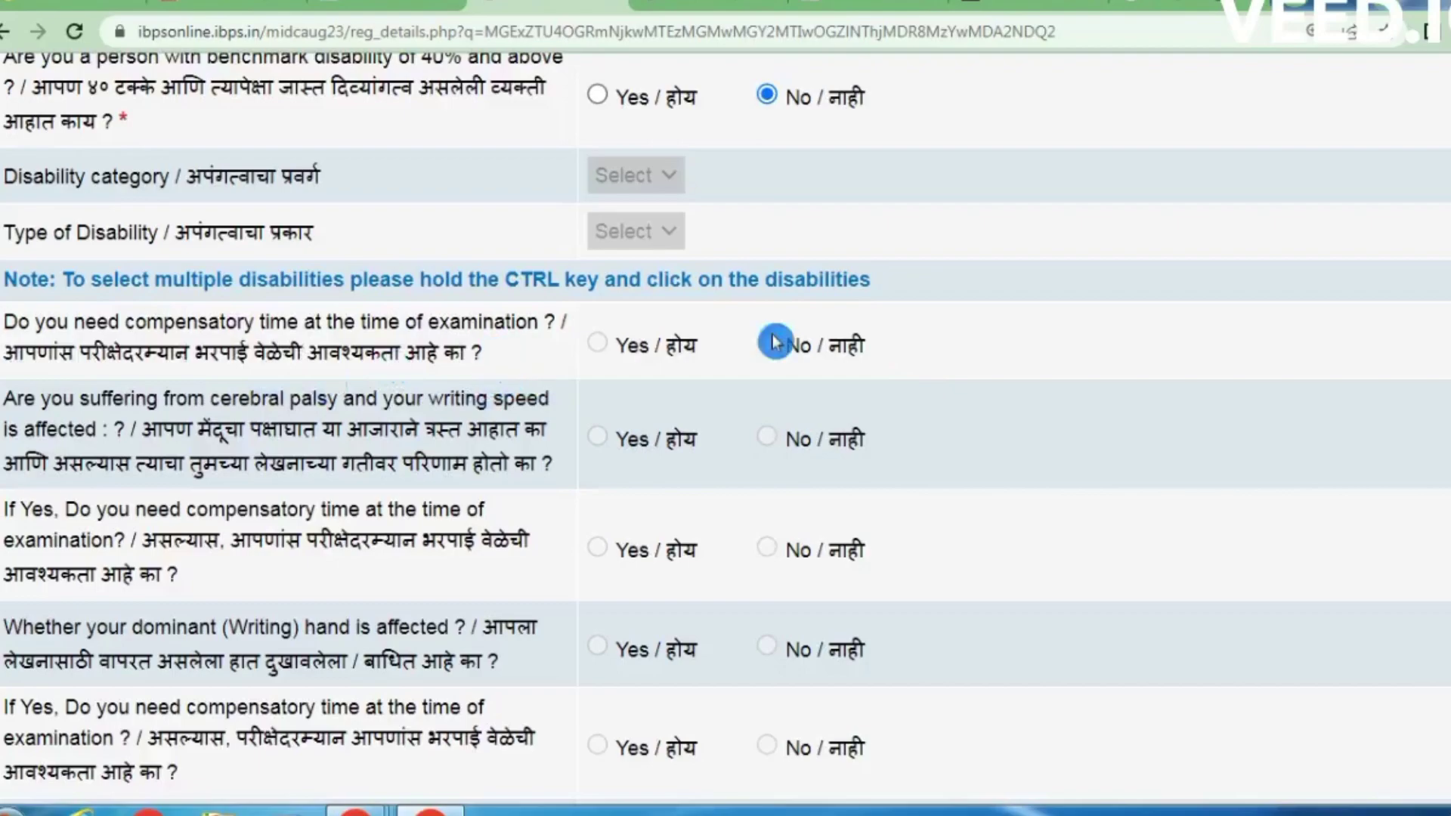
scroll(763, 418, down, 1)
scroll(763, 418, down, 2)
scroll(975, 408, down, 3)
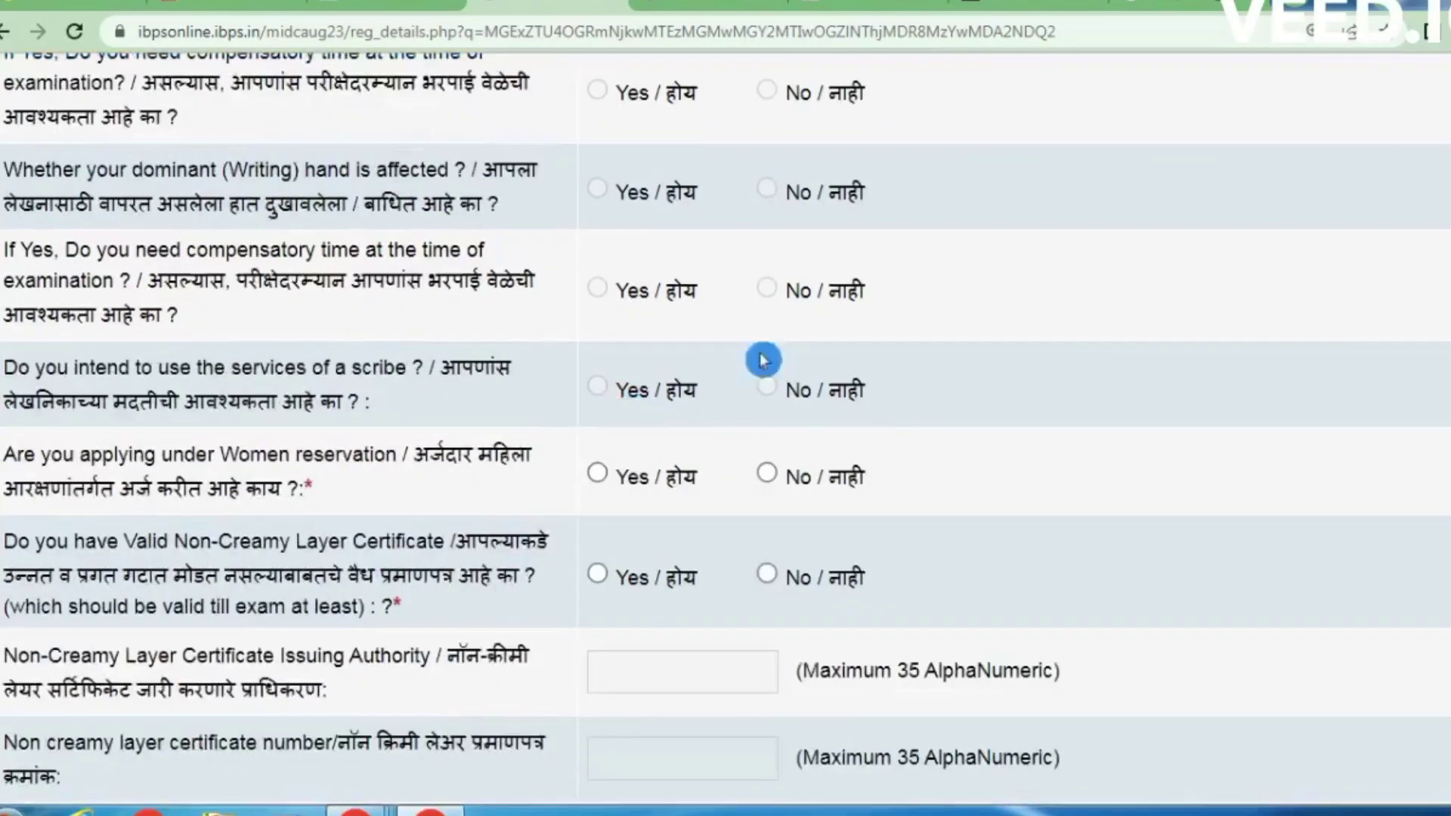
scroll(816, 452, down, 3)
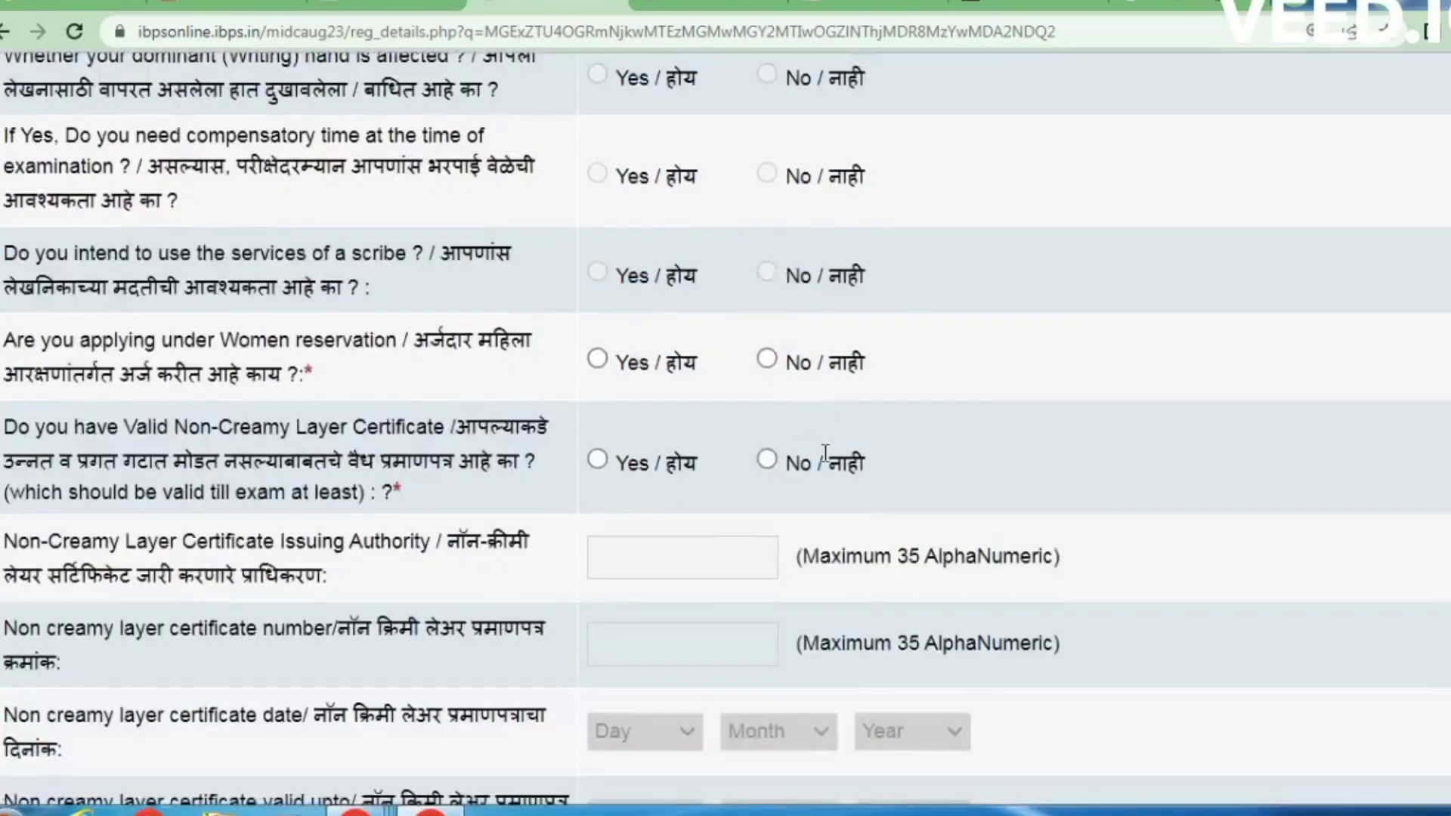
scroll(817, 452, down, 2)
click(187, 259)
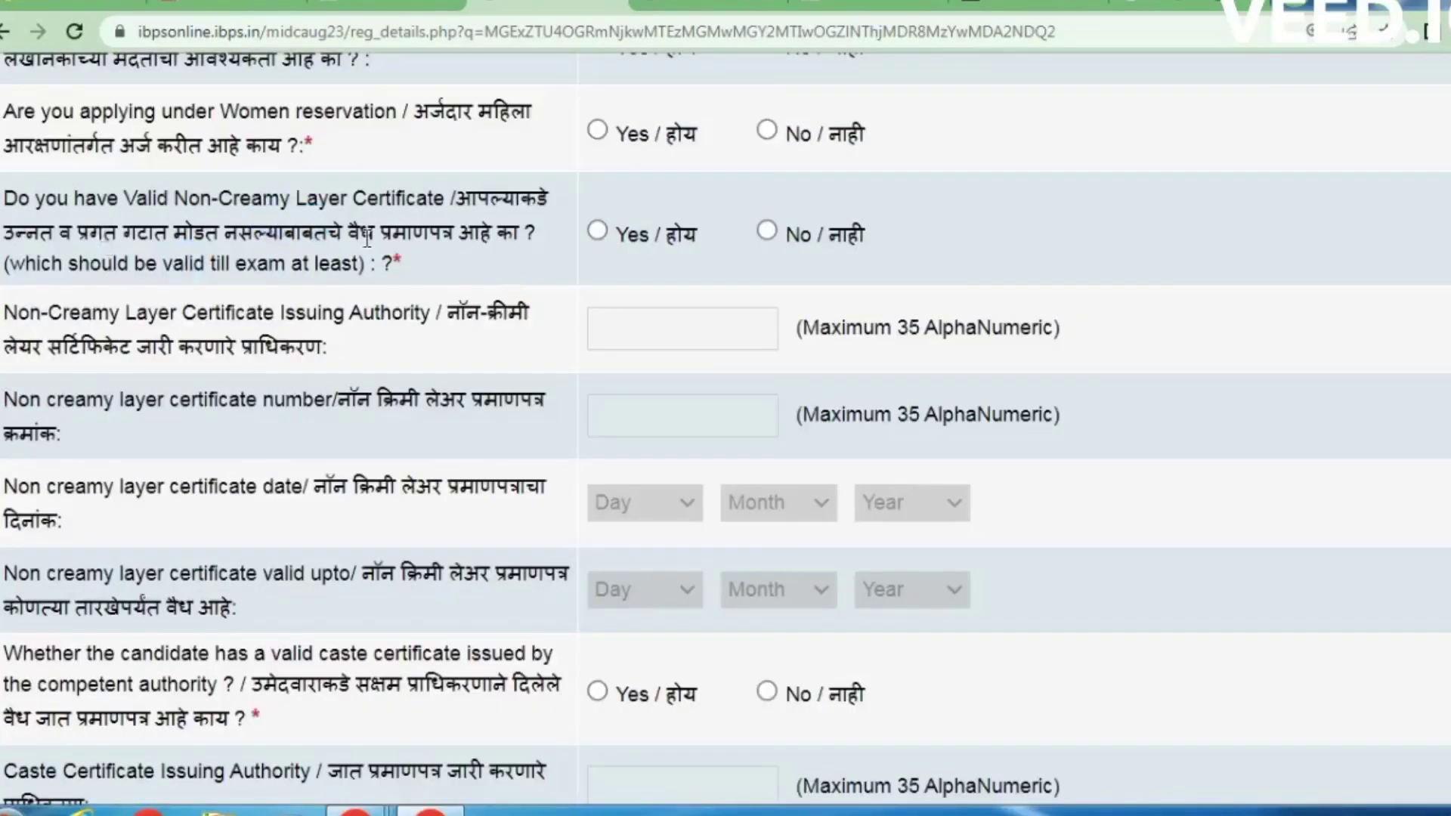
click(601, 238)
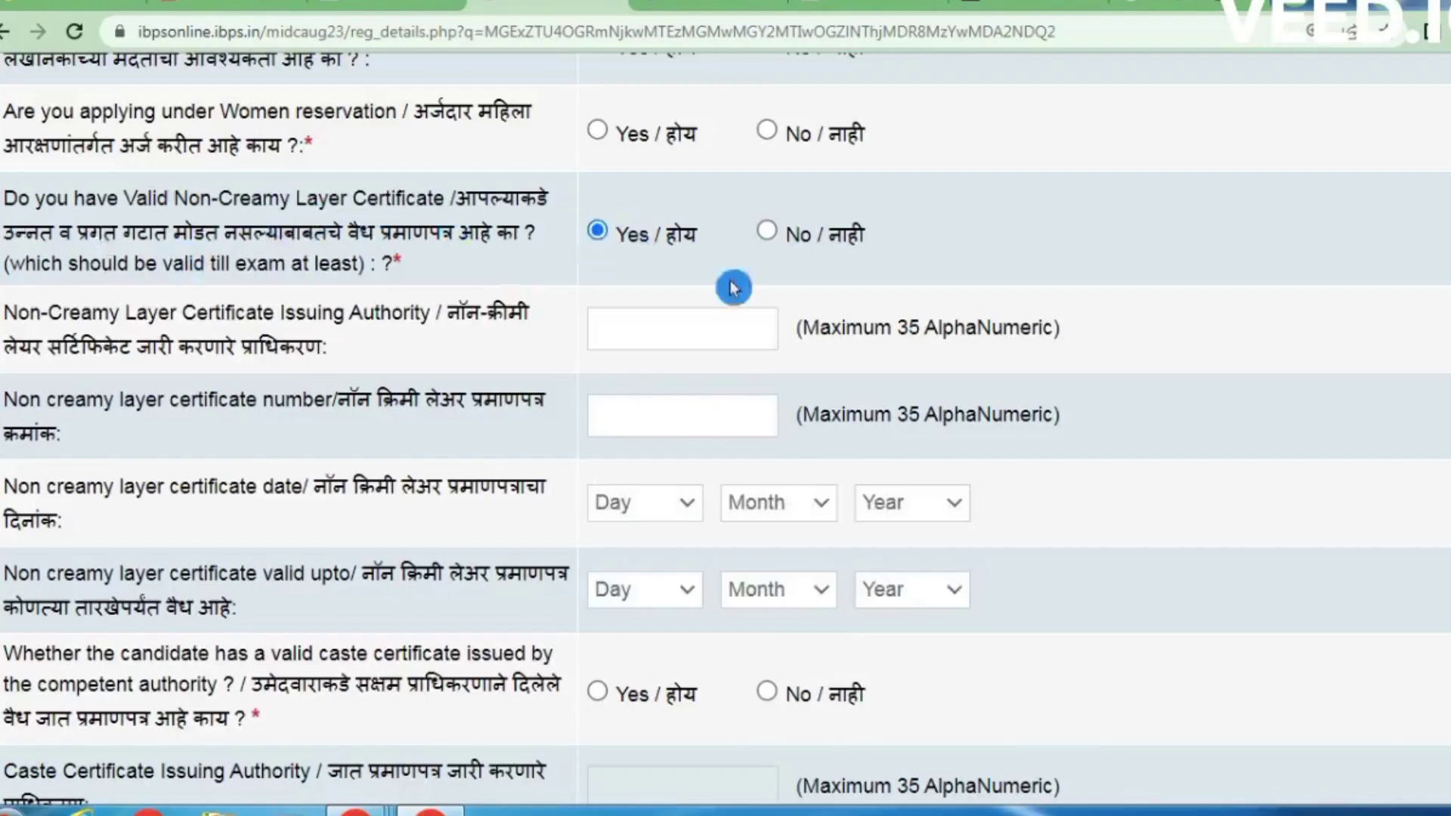
- Set the year of the non-creamy layer certificate date to 2011
click(583, 332)
click(582, 405)
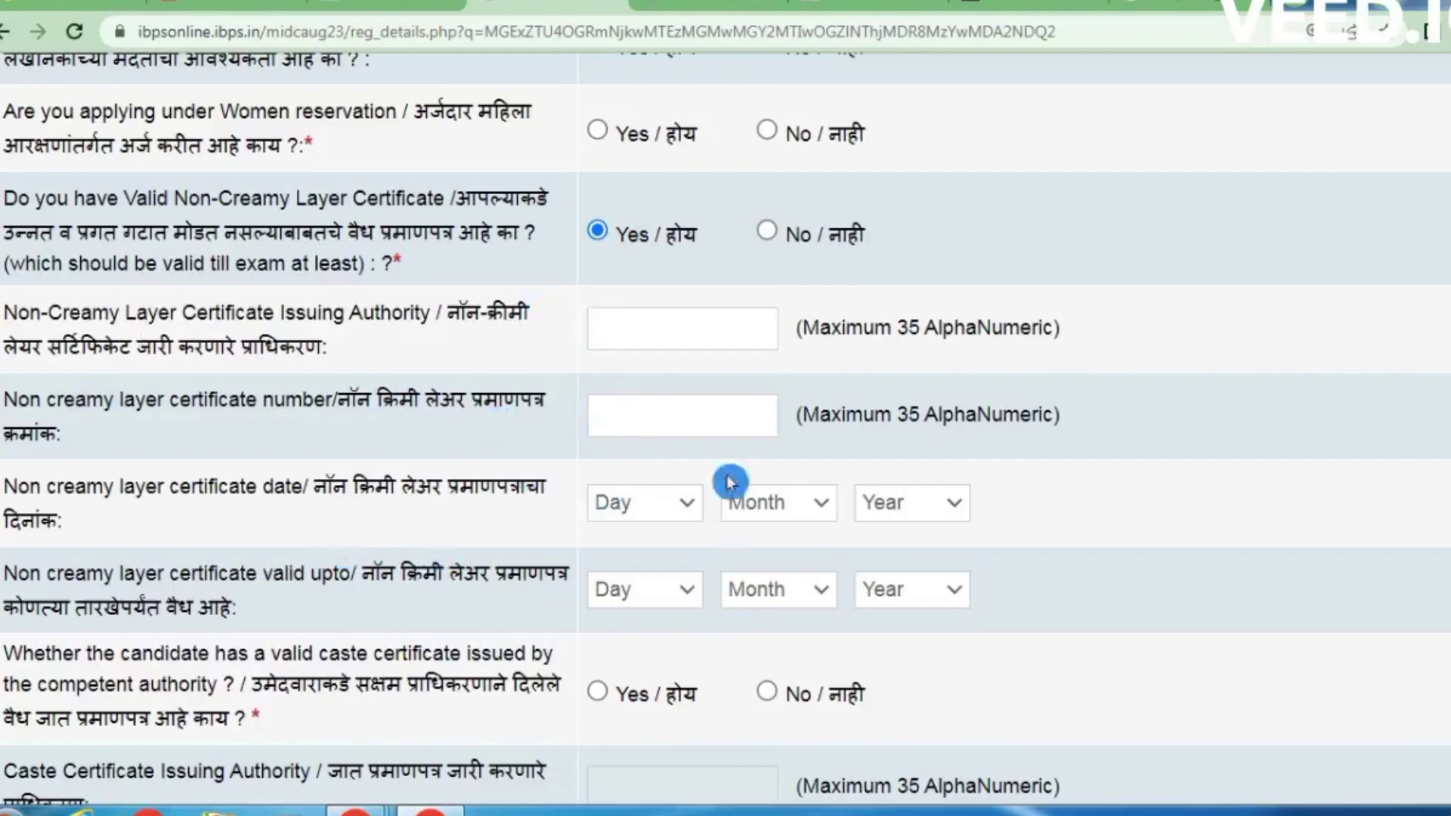
scroll(826, 574, down, 1)
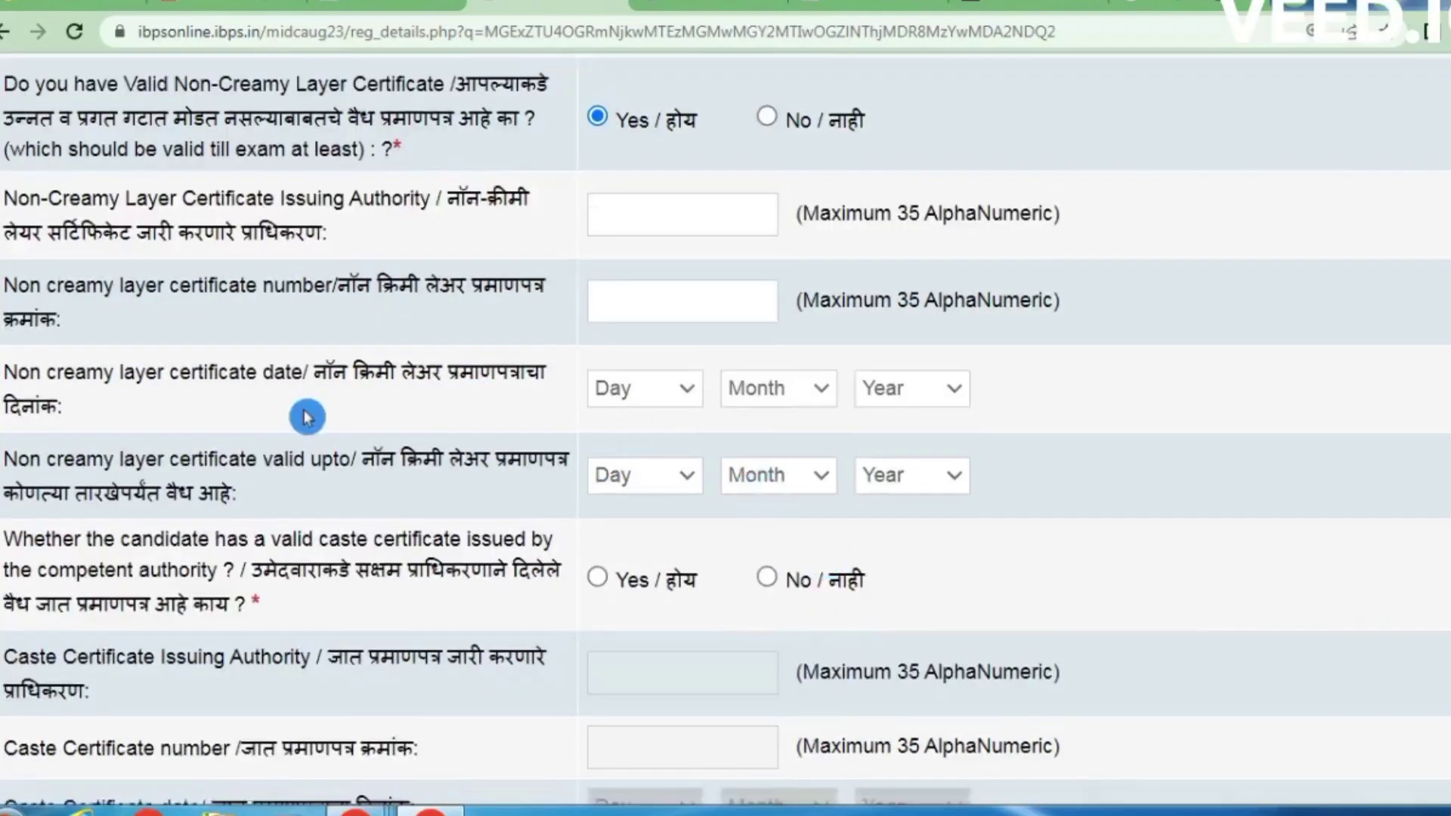
click(649, 388)
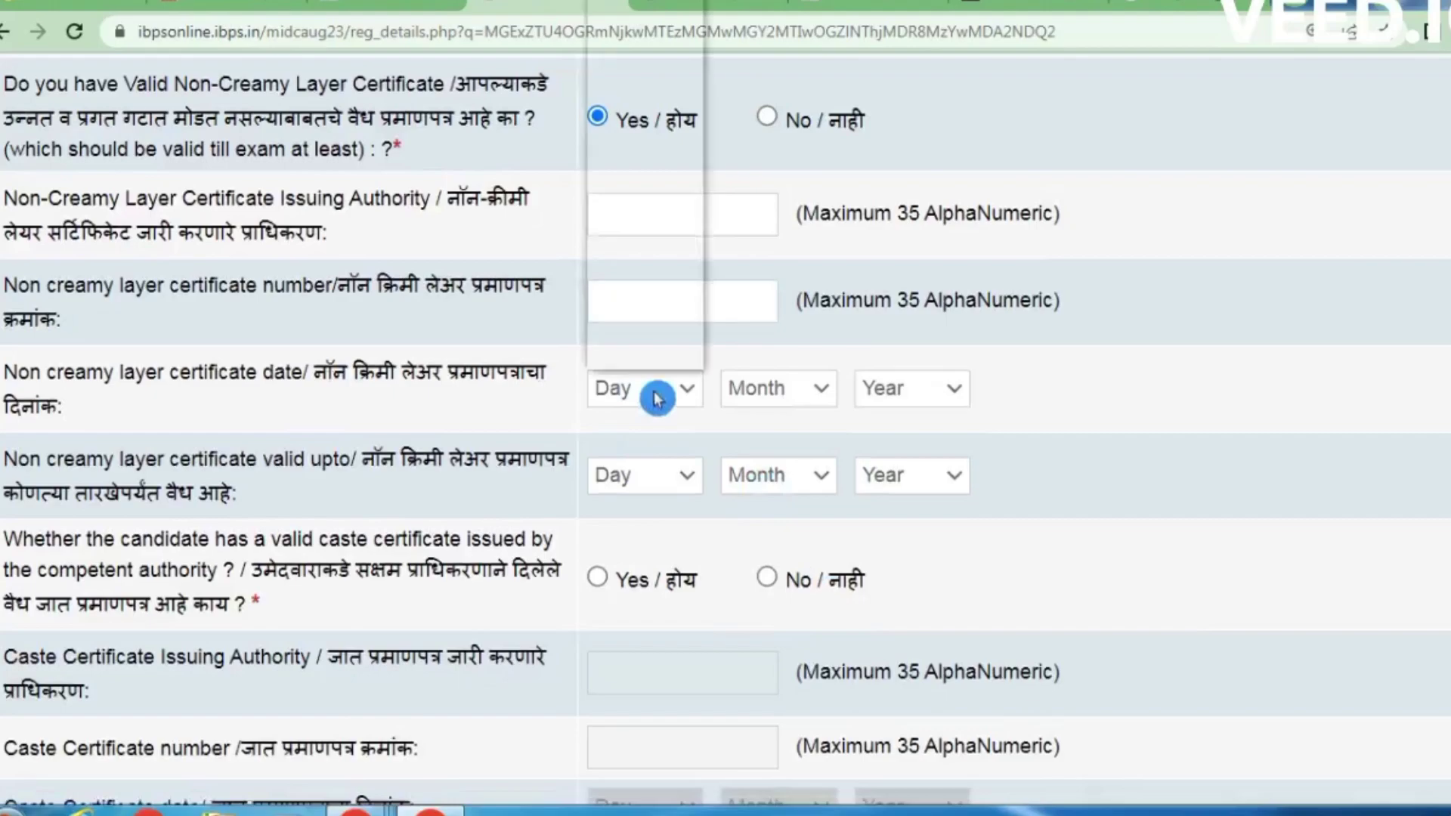
click(760, 388)
click(894, 386)
click(906, 317)
scroll(753, 461, down, 1)
scroll(752, 461, down, 1)
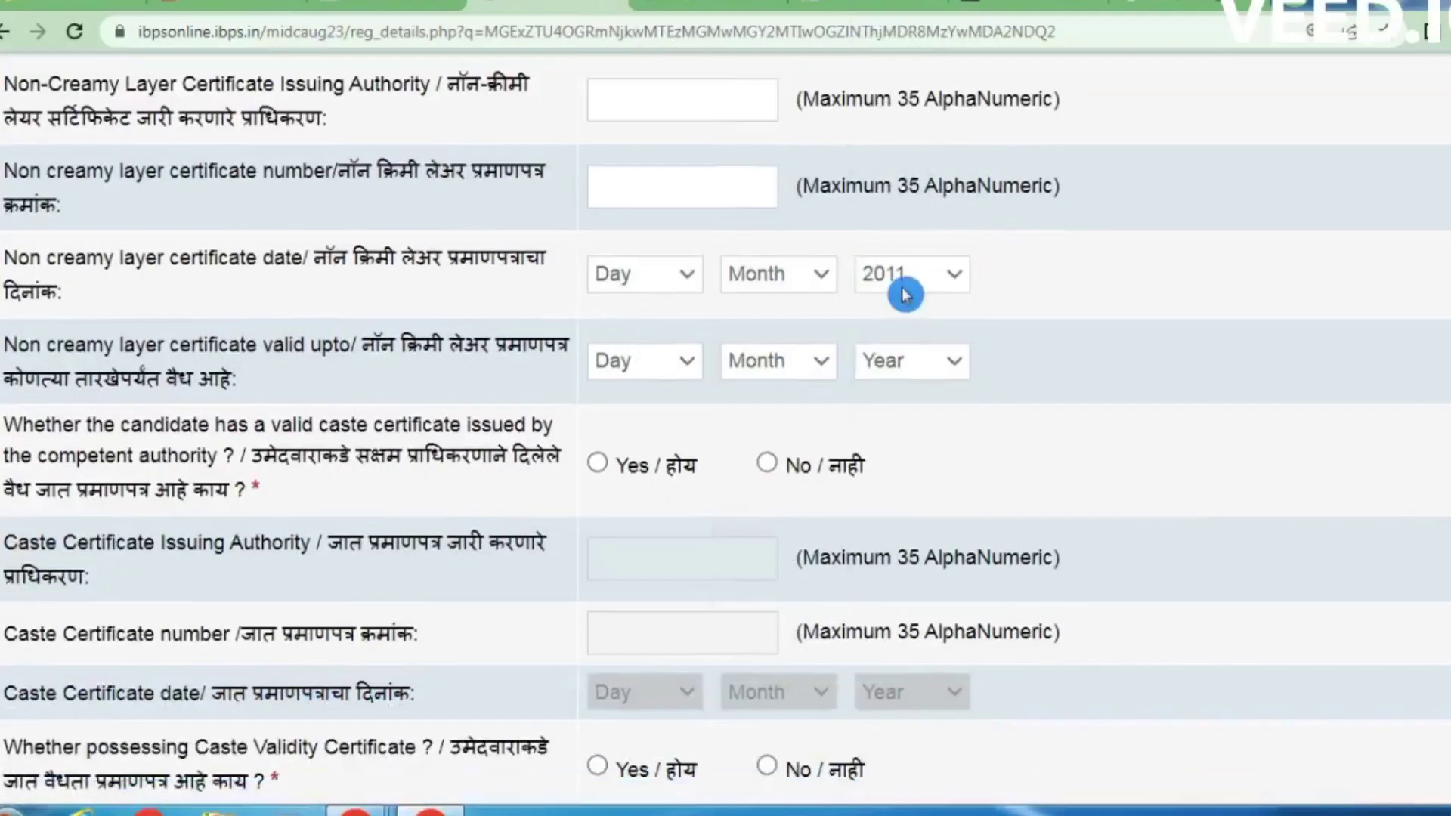
- Set the year of the non-creamy layer certificate date to 2023
click(904, 283)
click(891, 332)
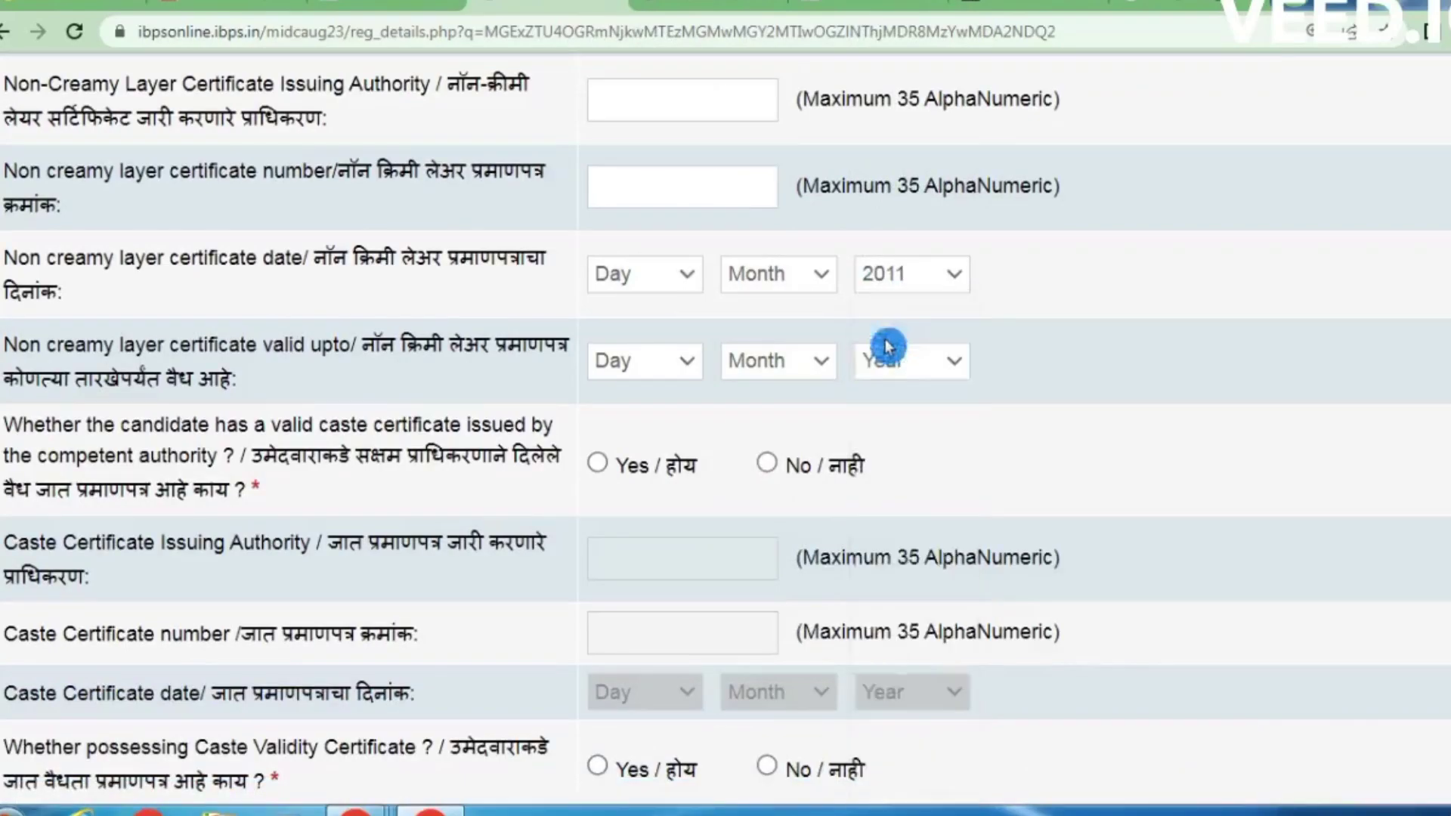
scroll(266, 306, down, 1)
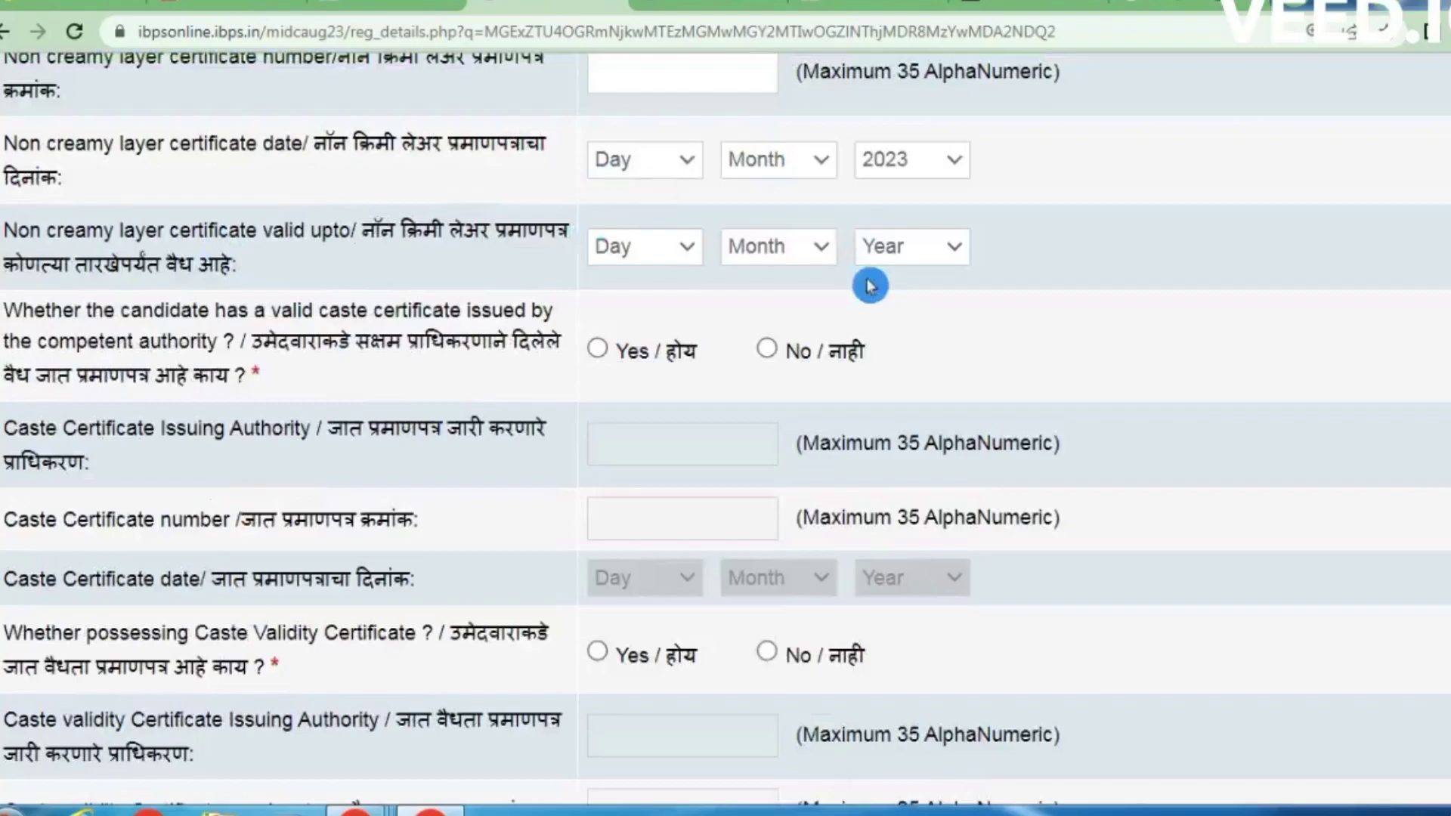
- Set the year of the non-creamy layer certificate's valid-up-to date to 2024 and answer Yes to having a valid caste certificate
click(937, 251)
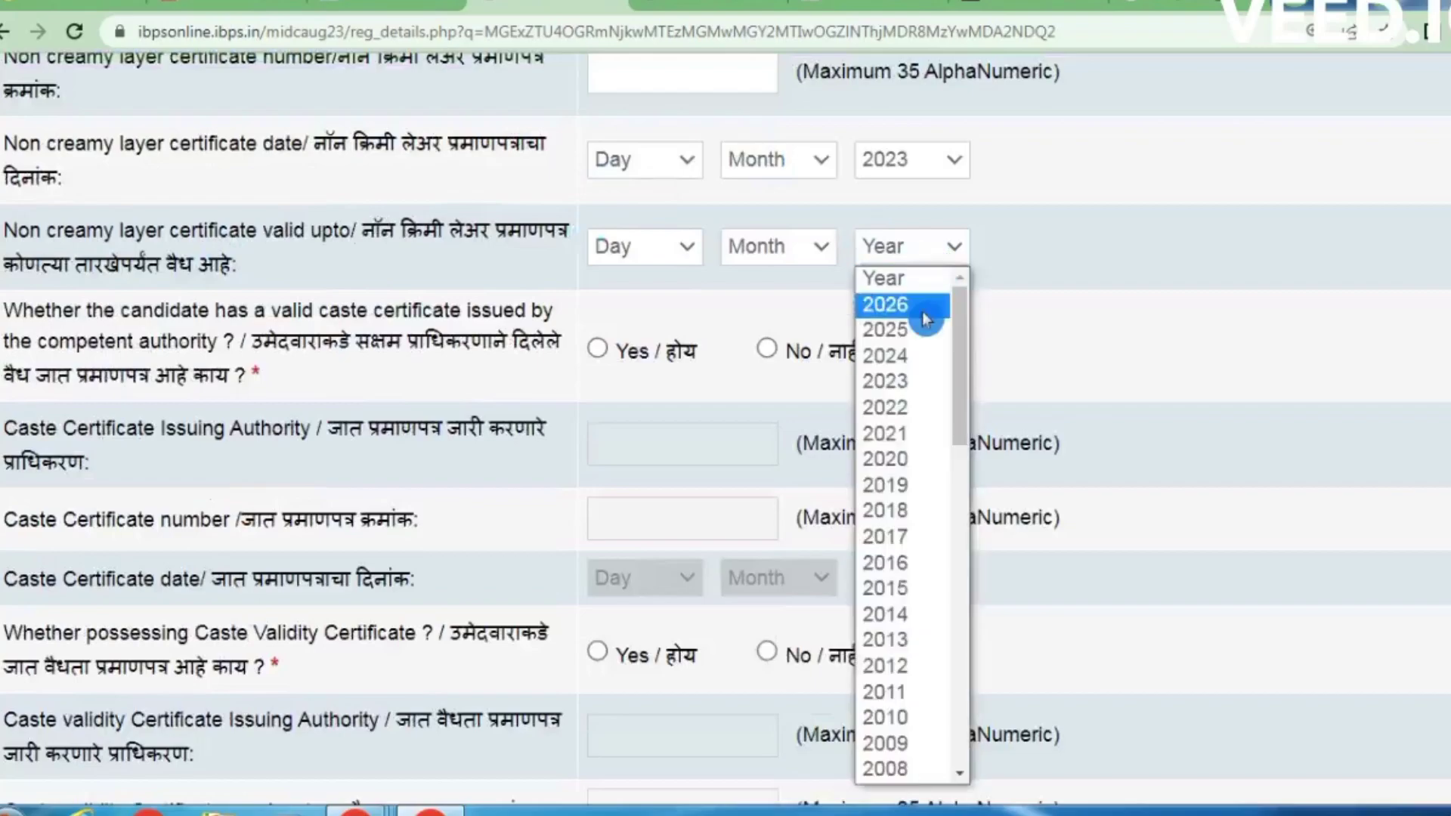
click(911, 357)
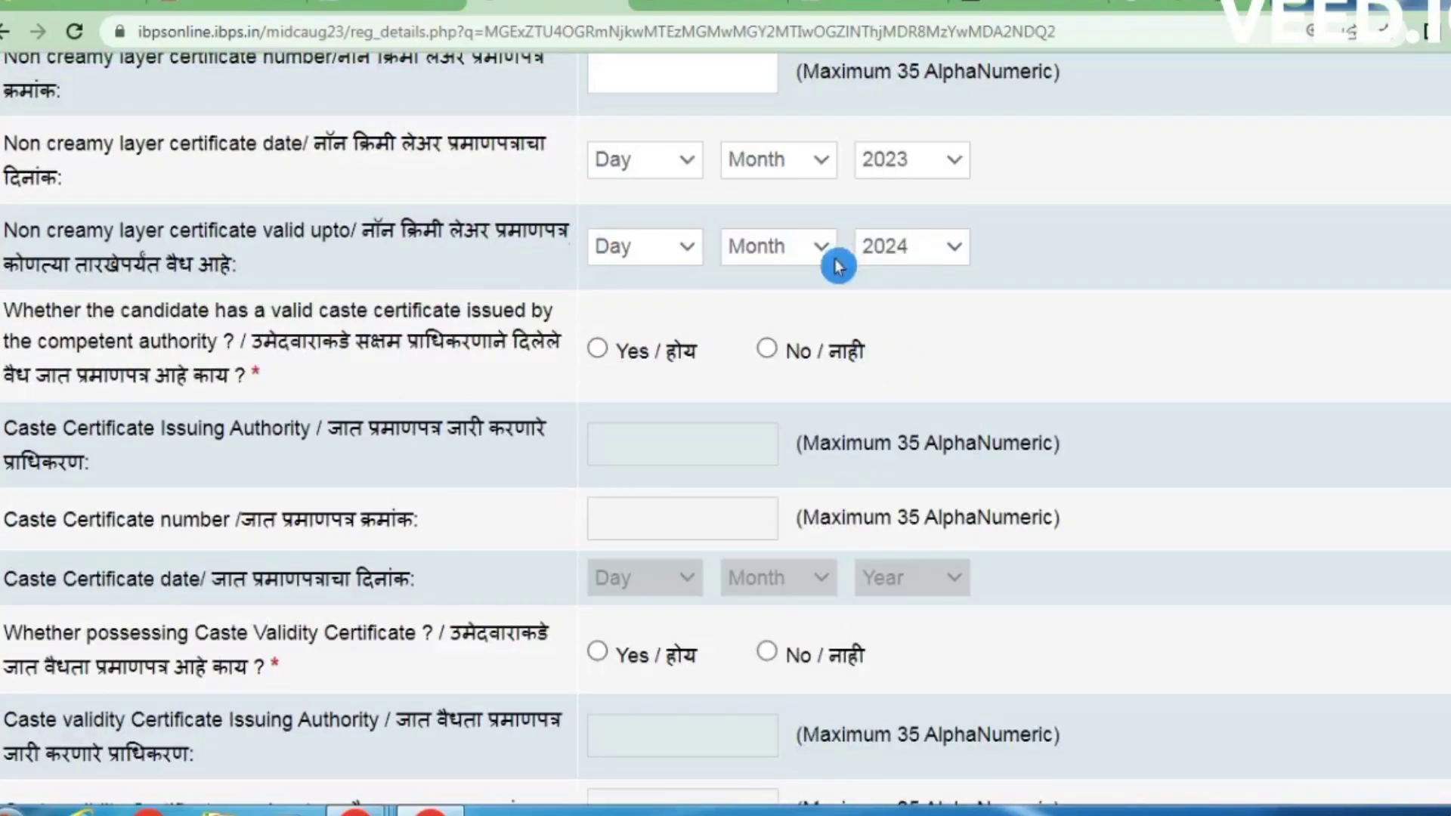
scroll(838, 265, down, 1)
click(266, 262)
click(598, 234)
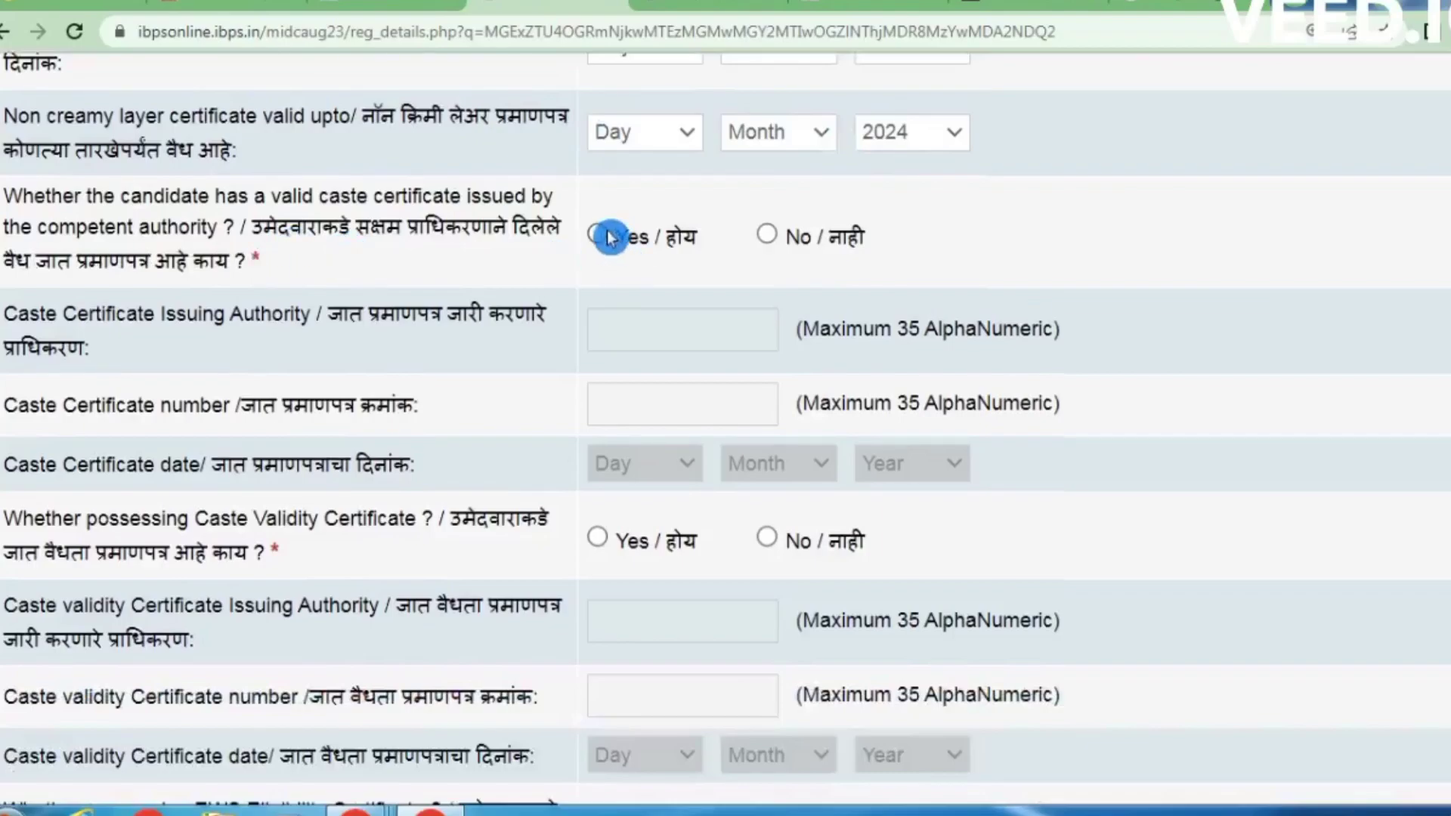
- Answer No to the question about possessing a Caste Validity Certificate
scroll(726, 293, down, 1)
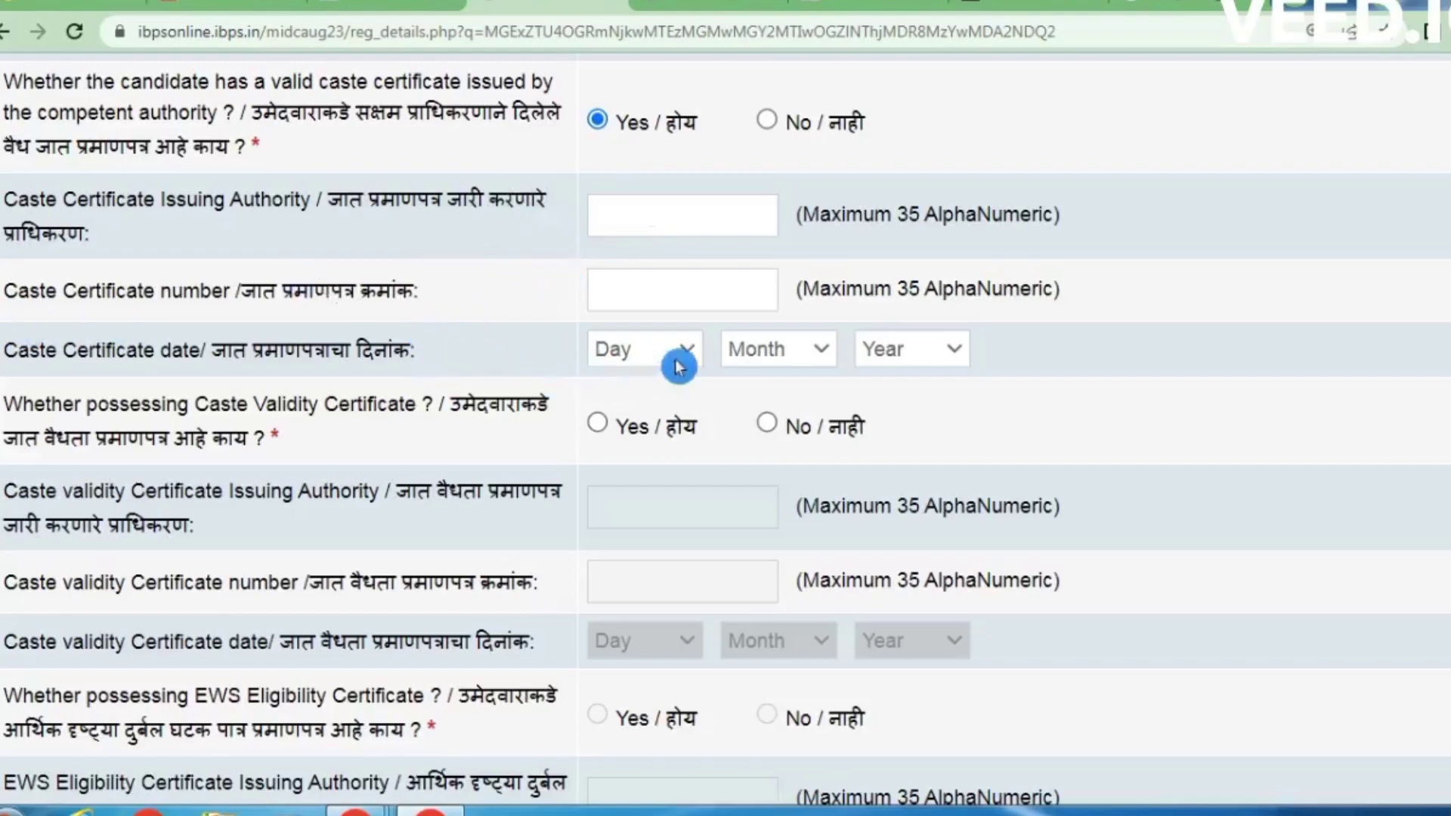
click(954, 349)
click(1113, 343)
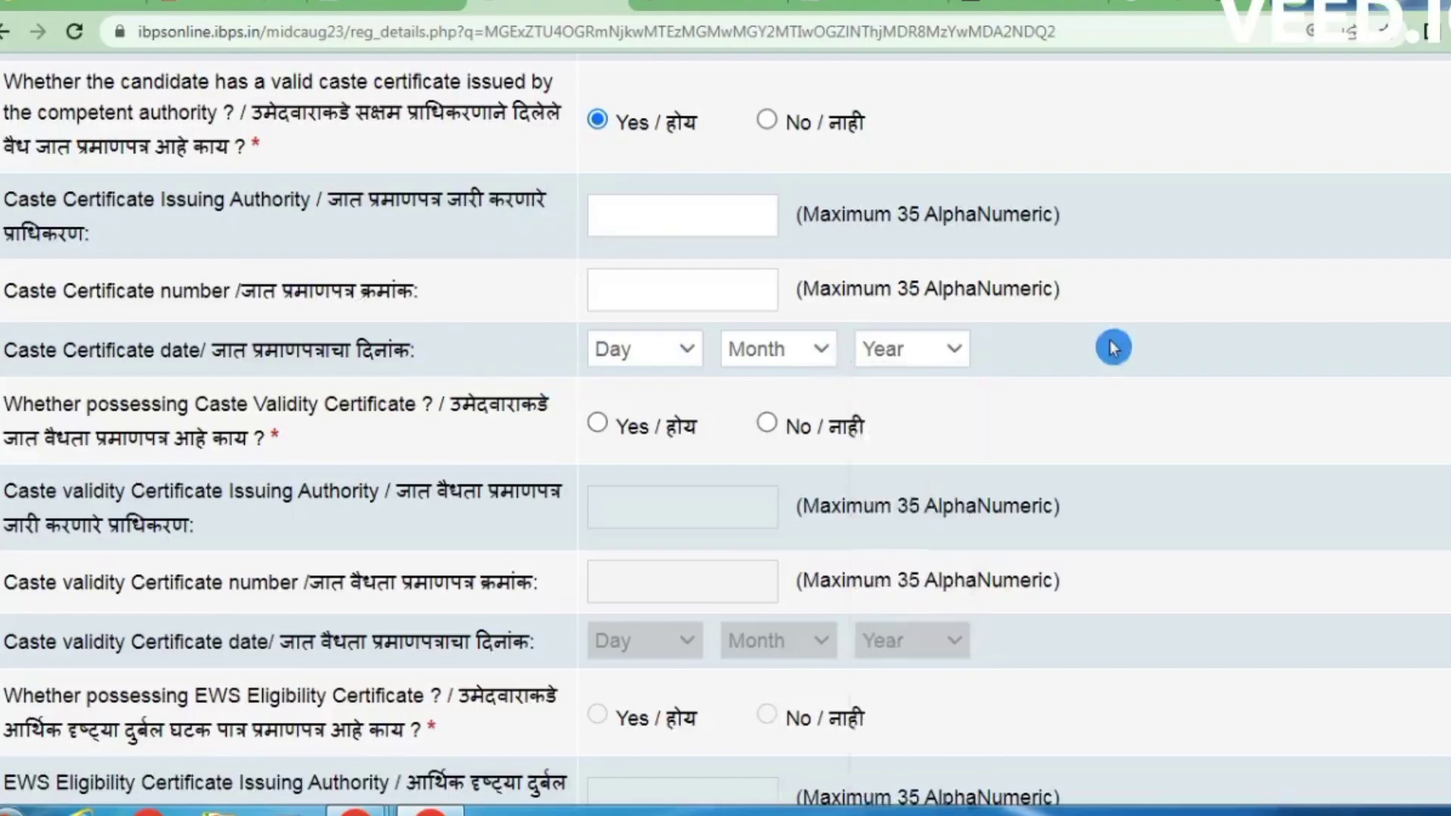
scroll(1113, 347, down, 3)
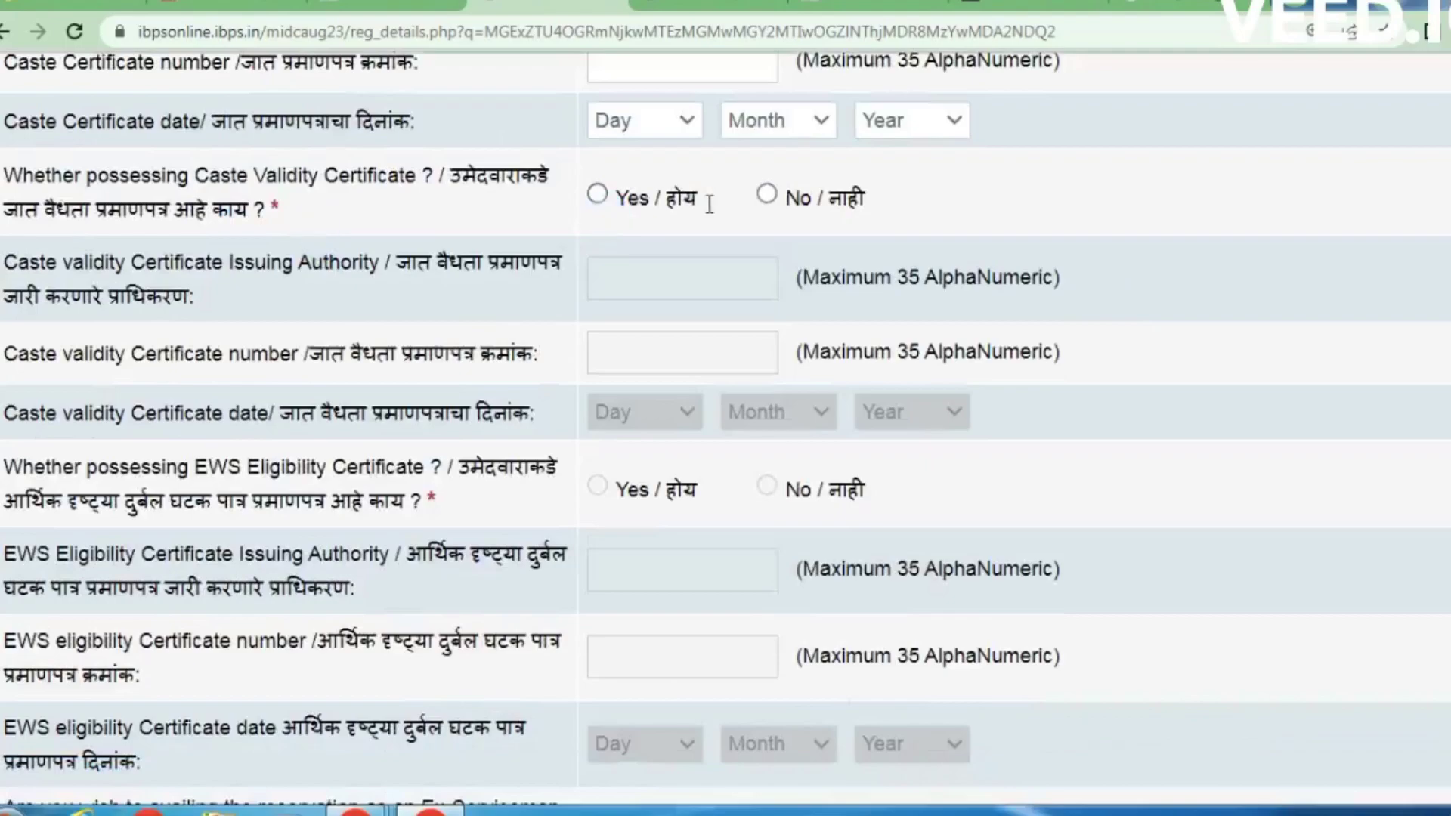
click(778, 199)
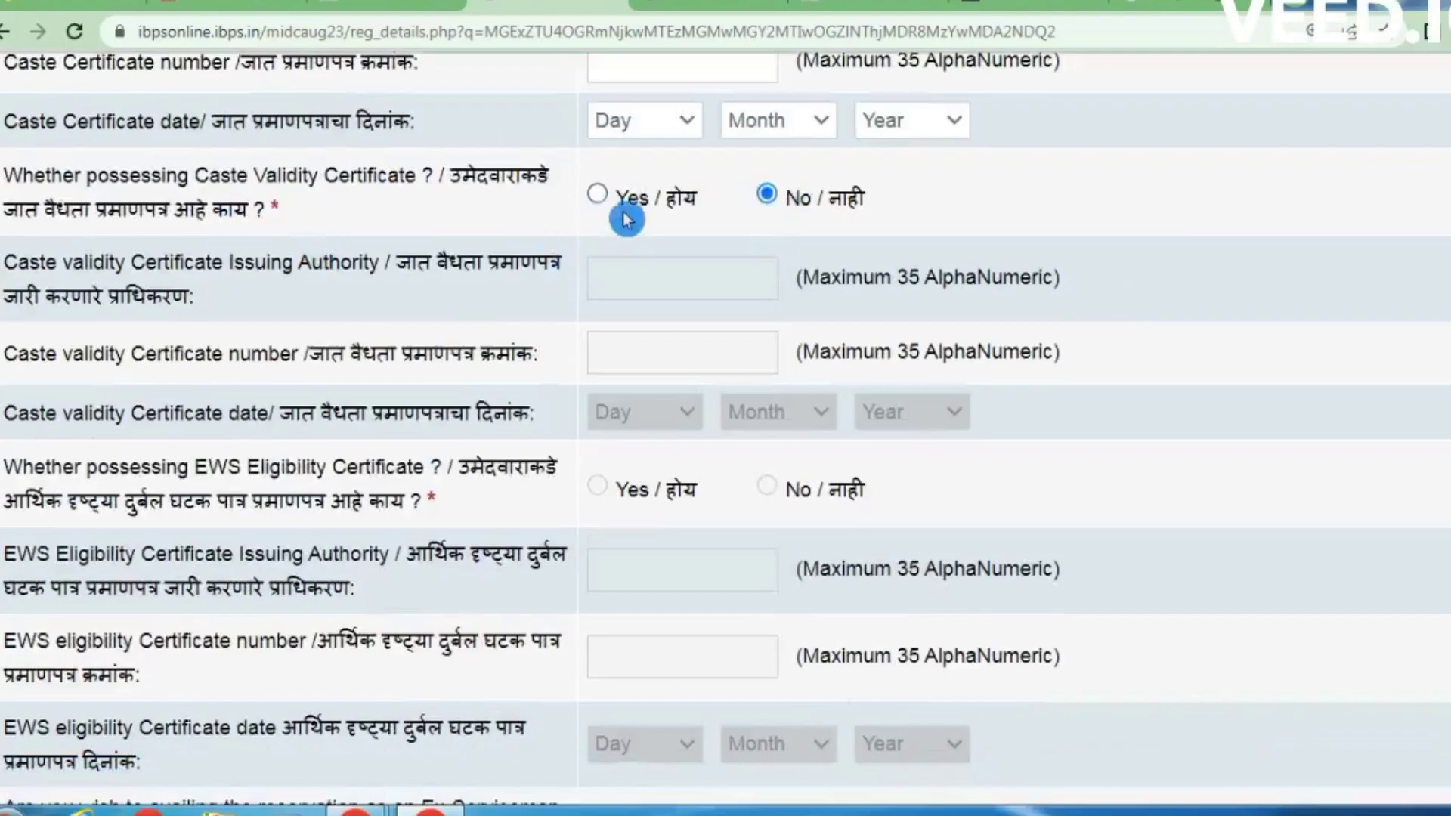
- Answer No to availing the reservation as an Ex-Serviceman
scroll(658, 323, down, 2)
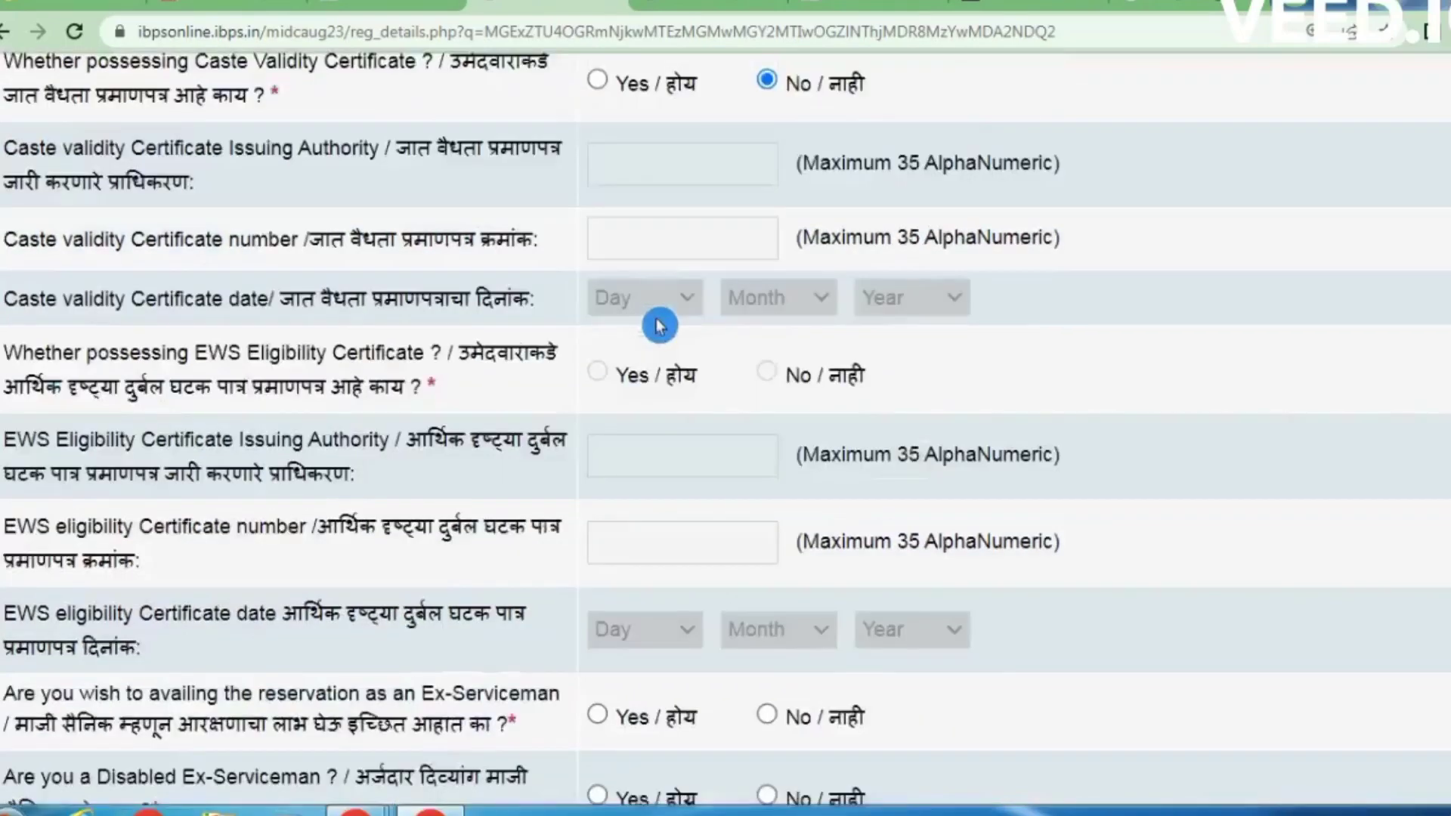
scroll(657, 325, down, 2)
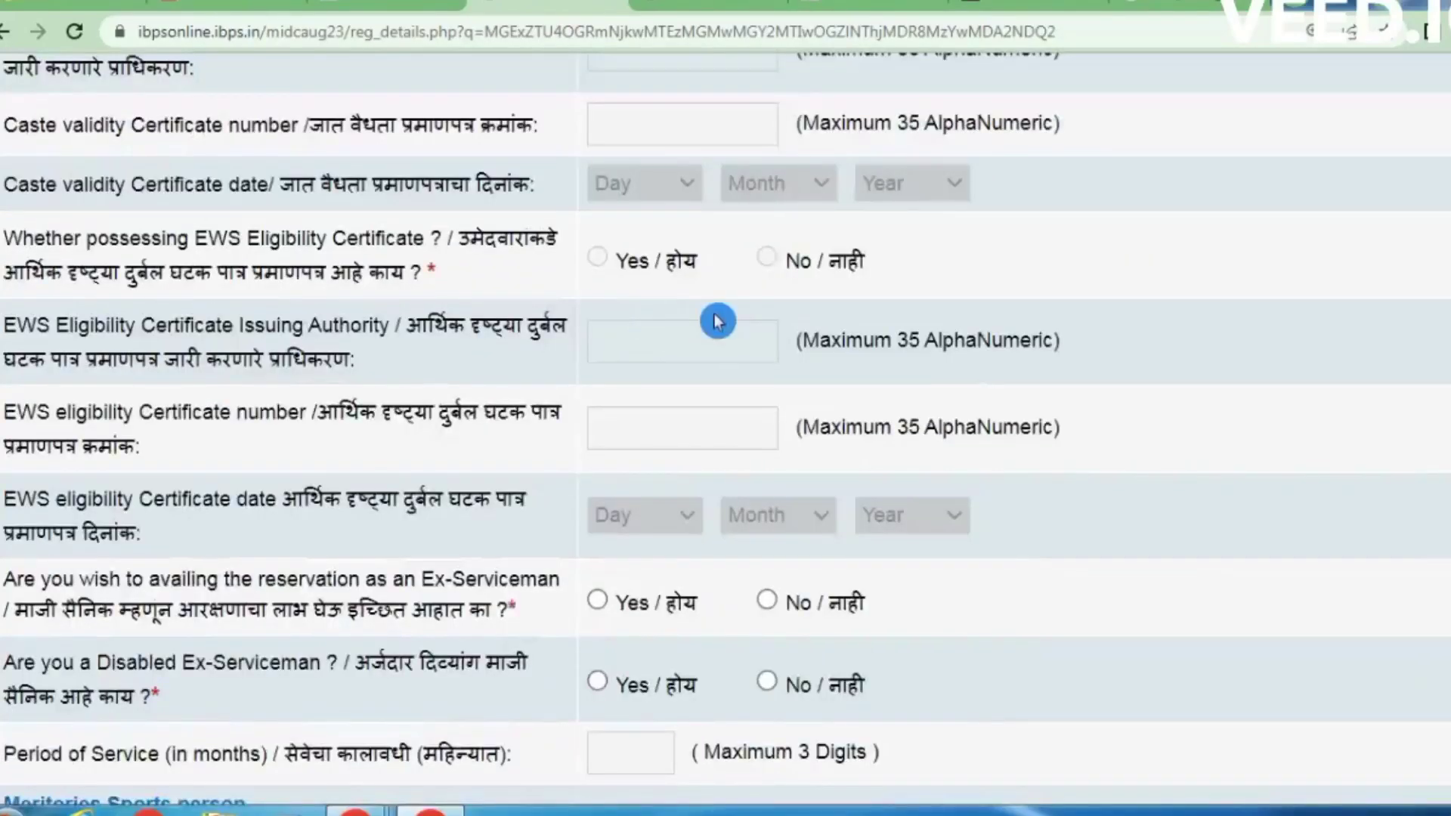
scroll(717, 321, down, 4)
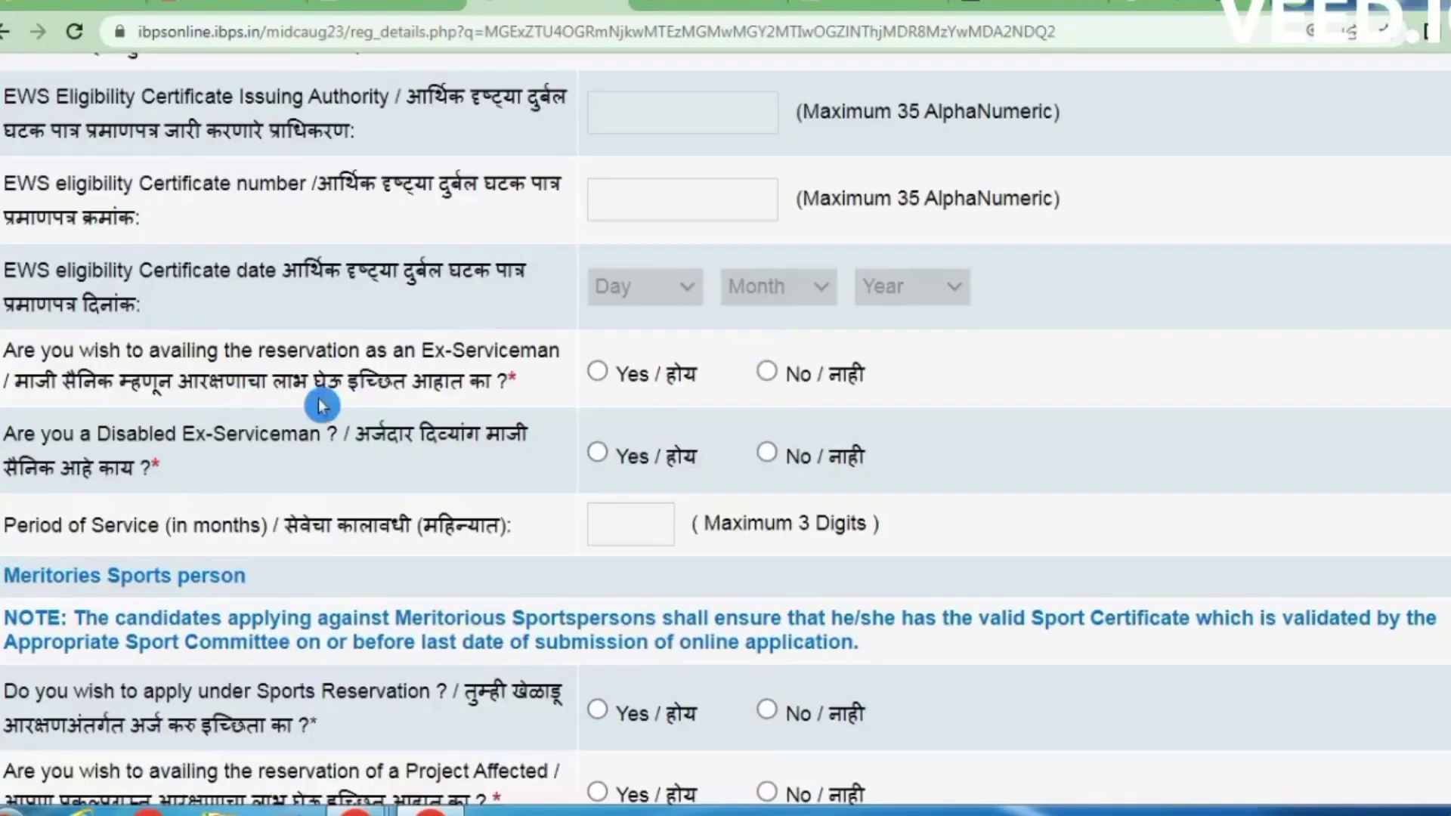
click(766, 371)
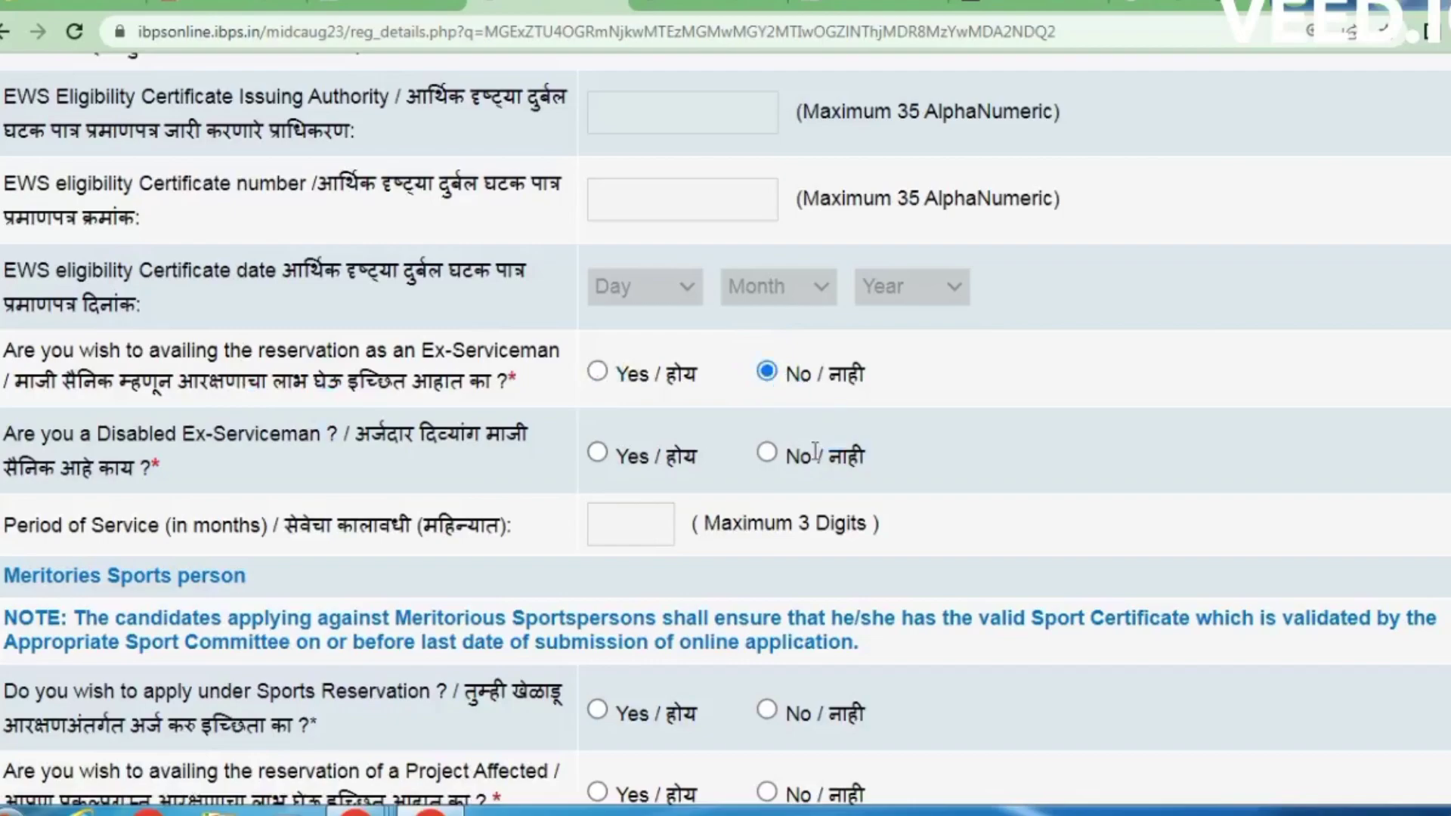
- Try Yes for the Disabled Ex-Serviceman question, then set the answer to No
scroll(816, 451, down, 2)
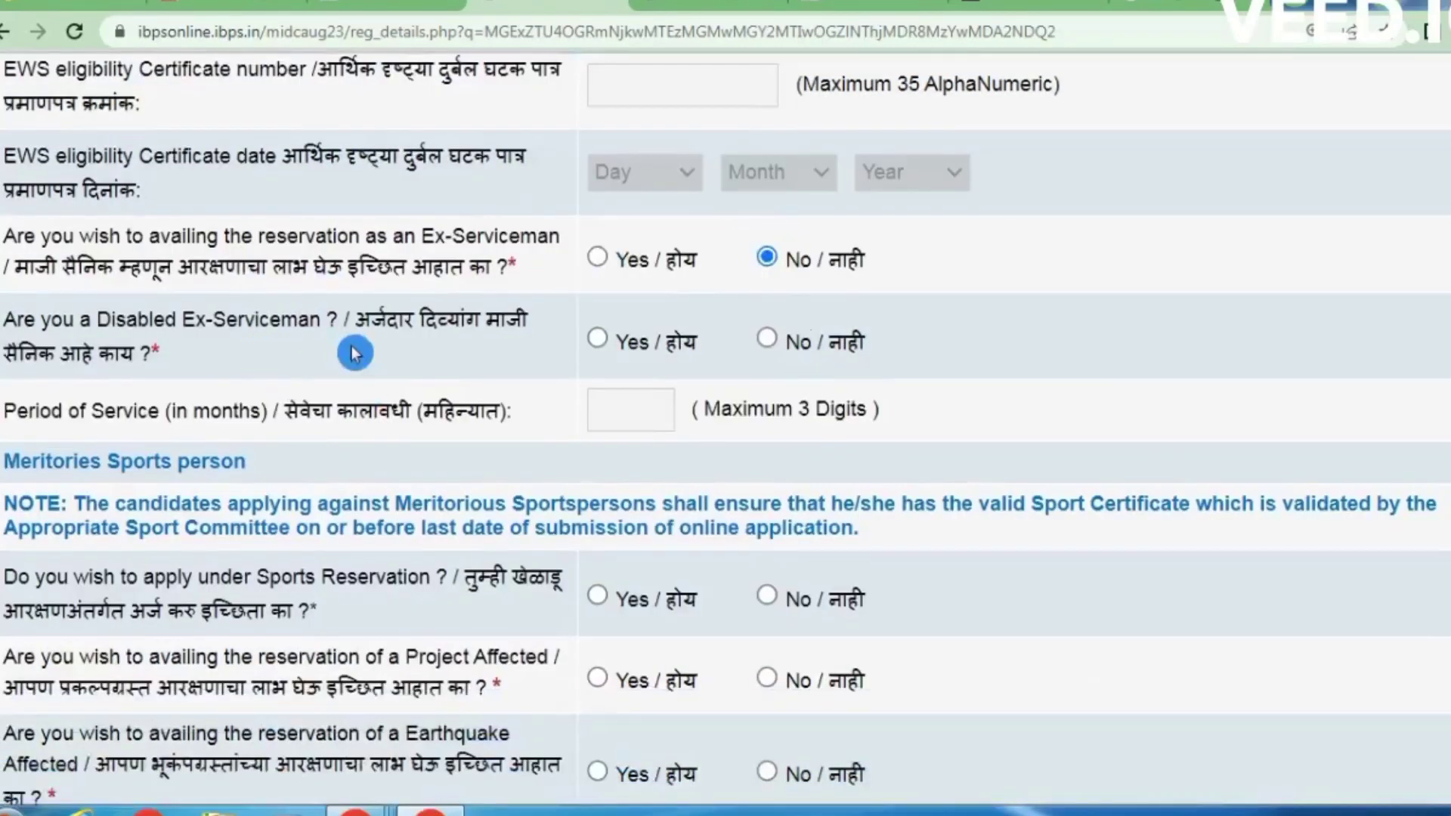
click(597, 338)
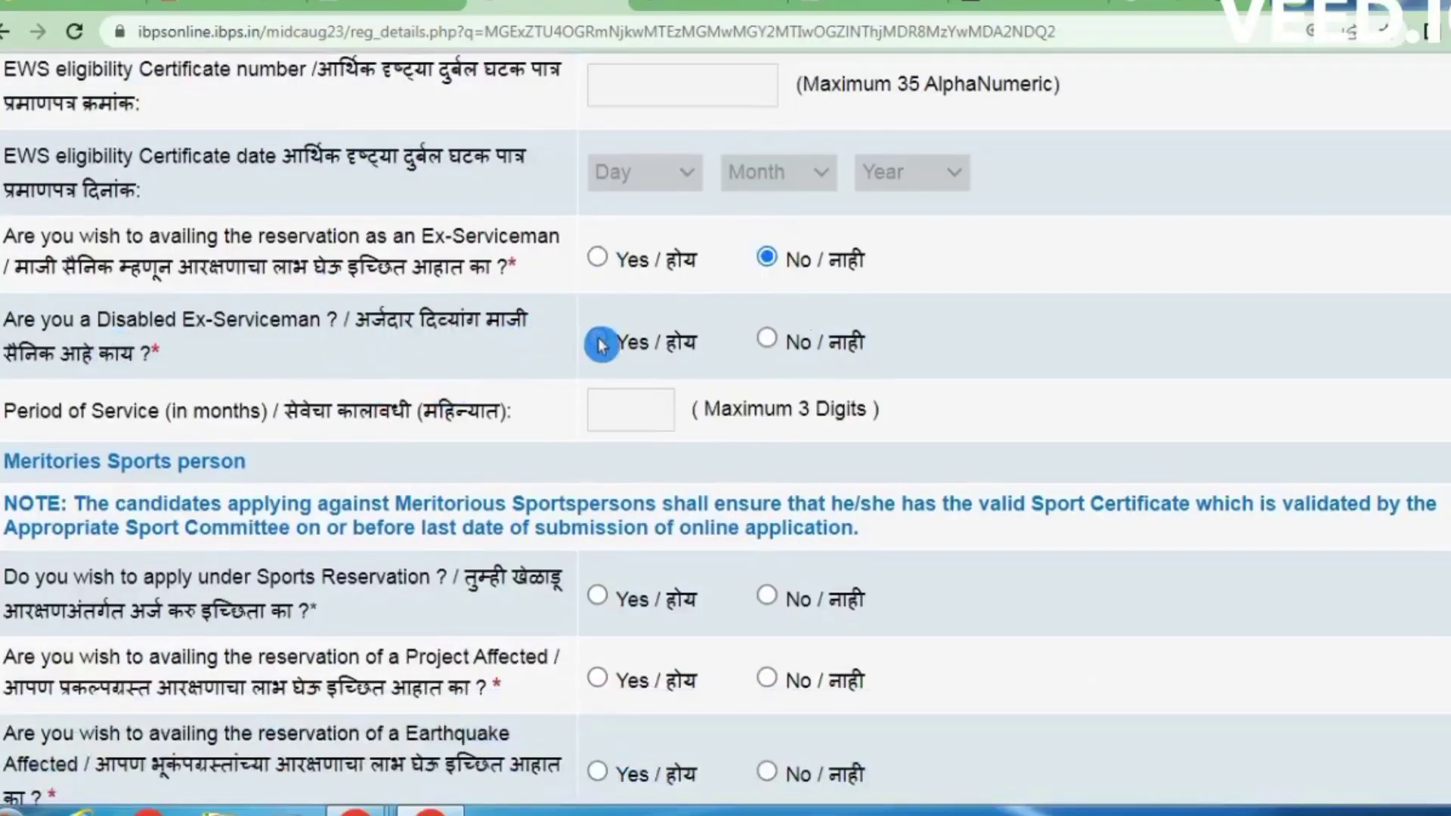
click(621, 399)
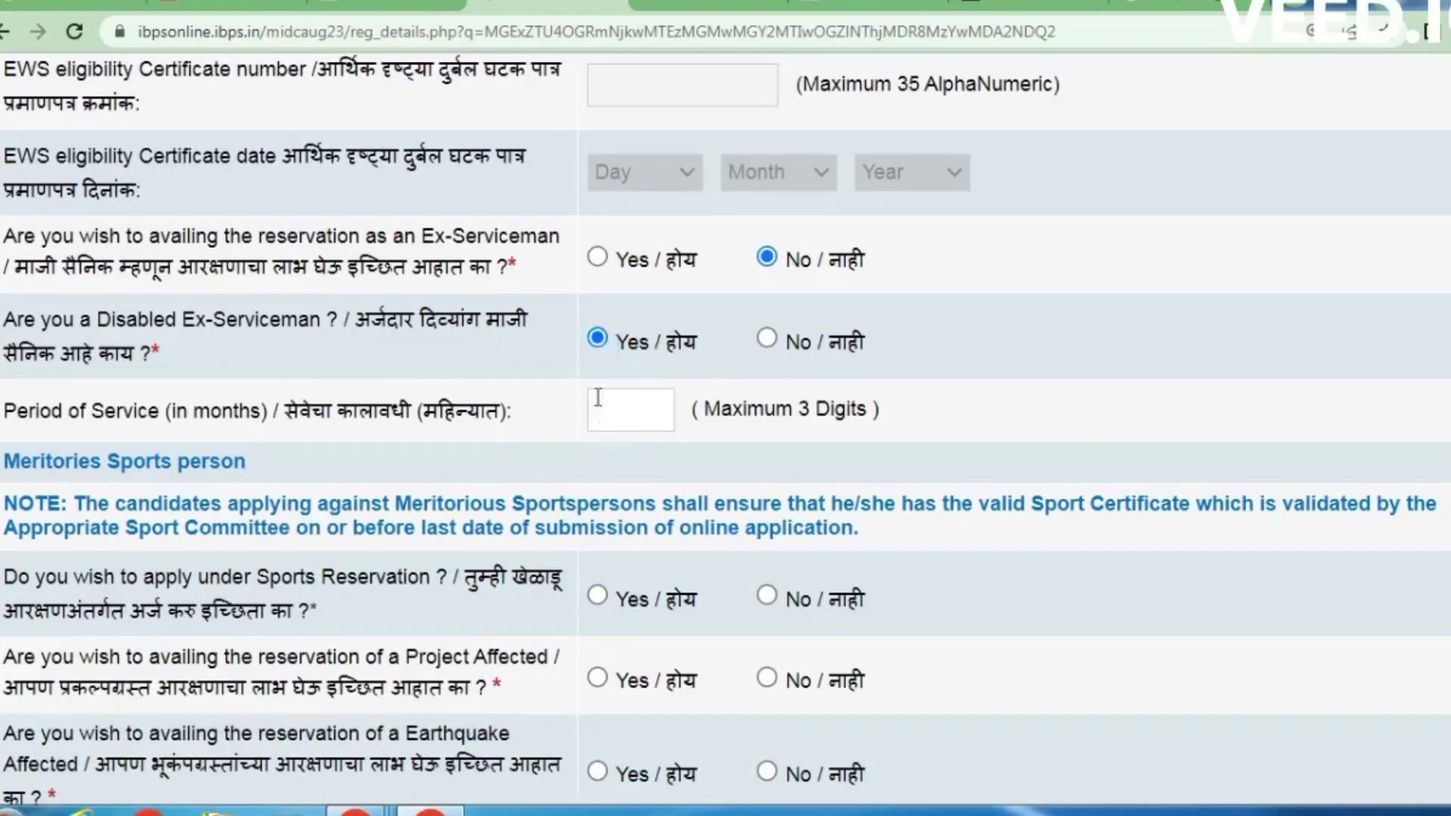
click(768, 338)
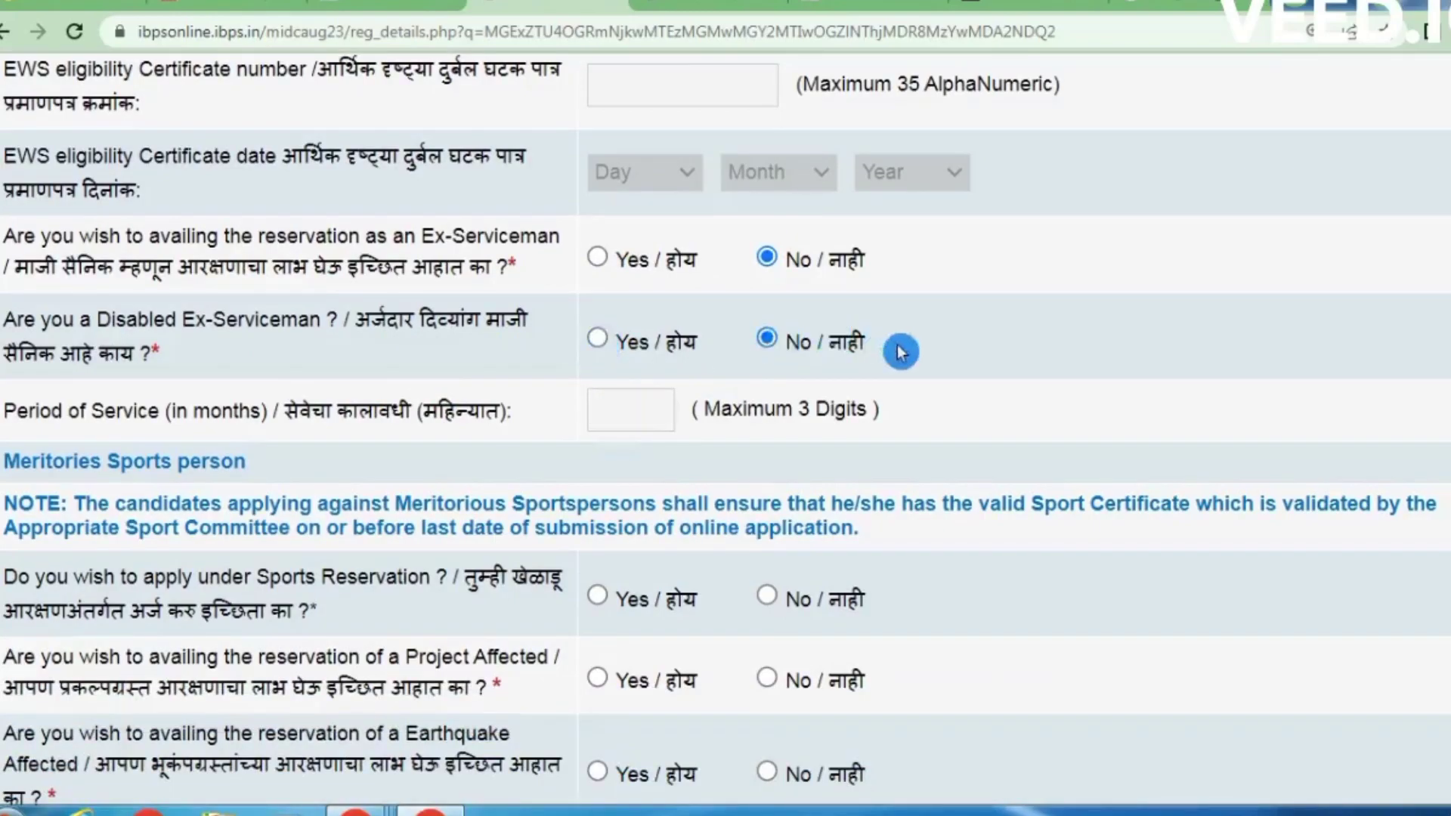
- Answer No to applying under Sports Reservation
scroll(900, 353, down, 1)
scroll(901, 353, down, 3)
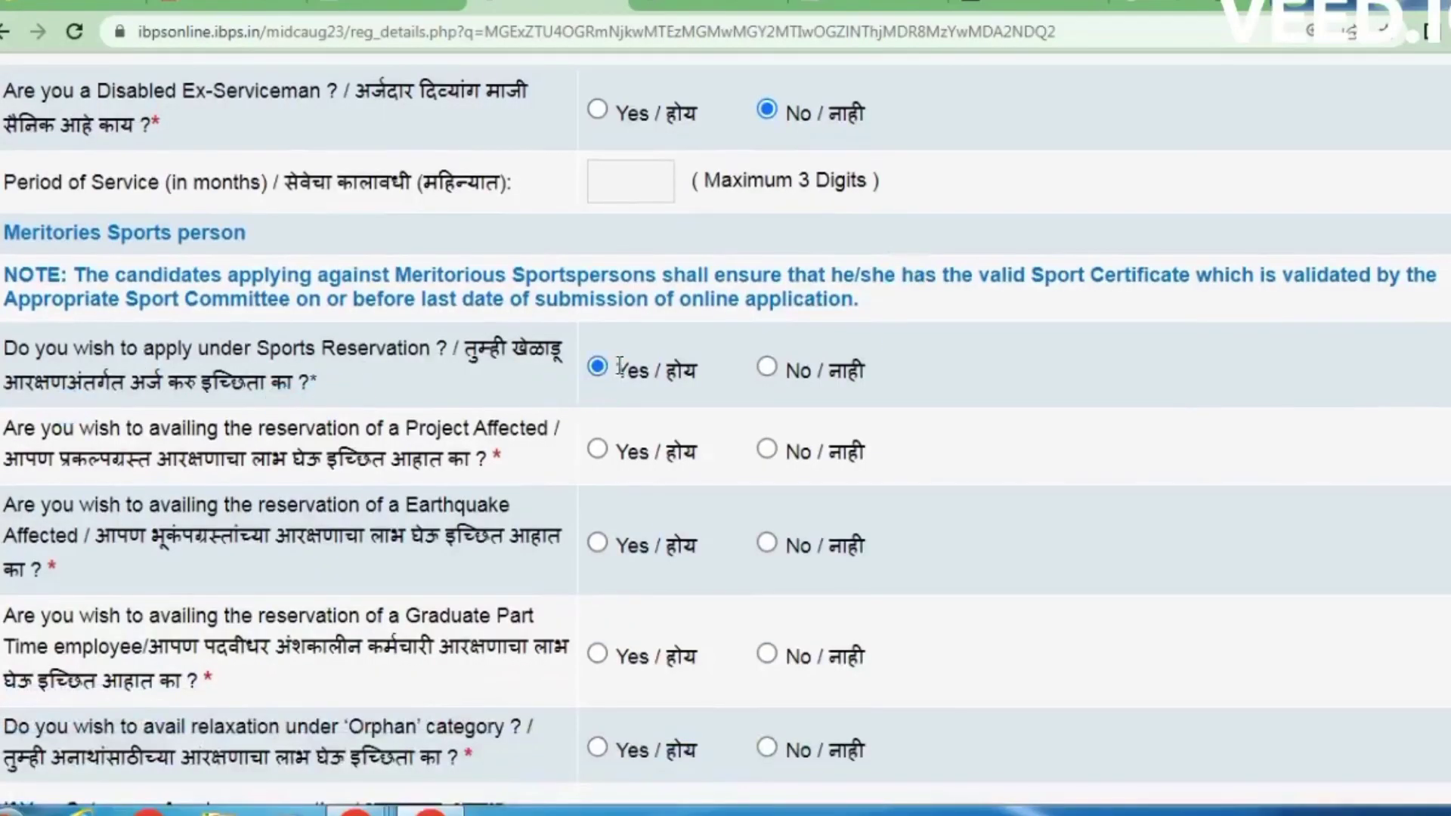
click(784, 370)
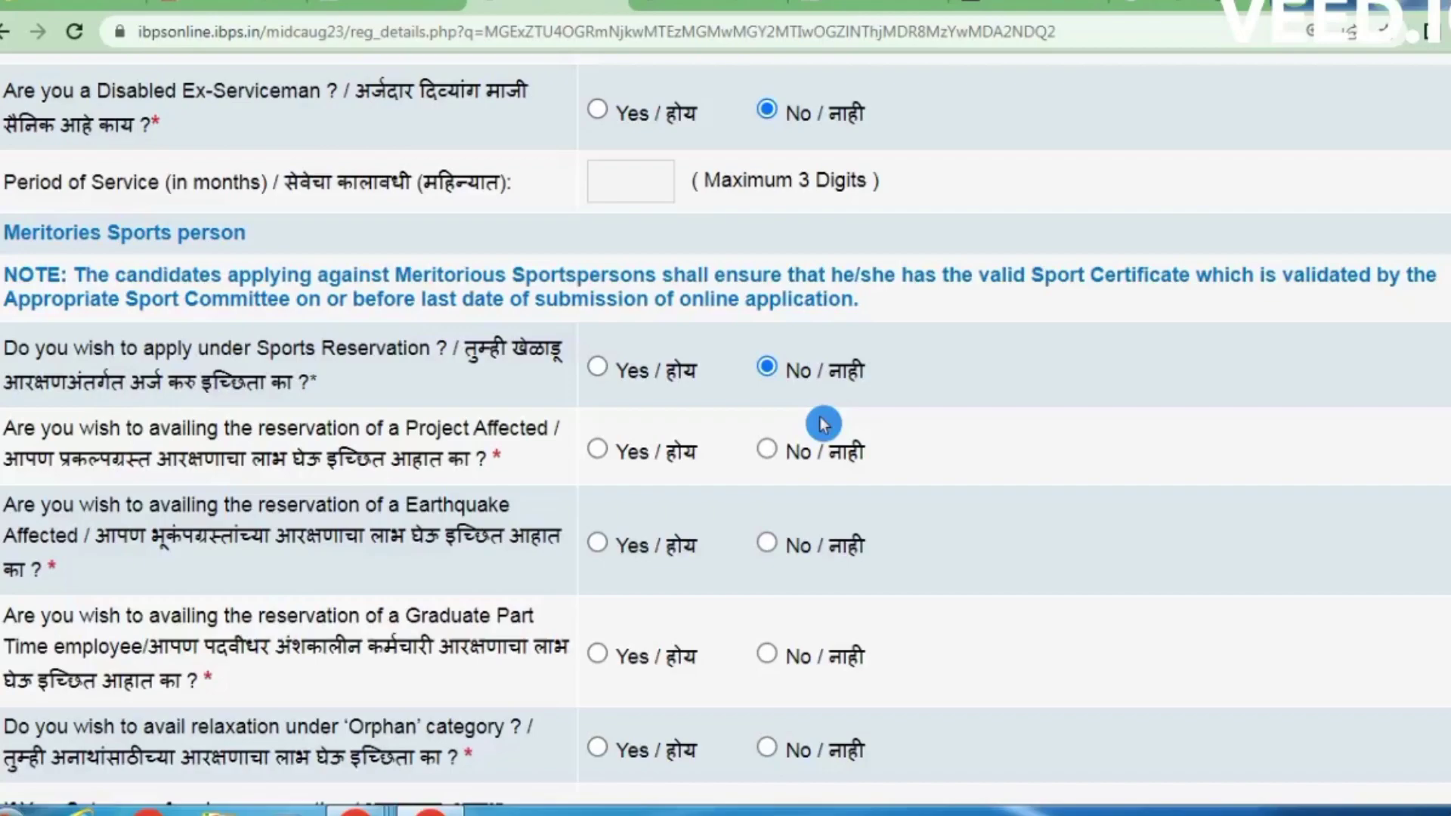
- Answer No to availing the Project Affected and Earthquake Affected reservations
scroll(822, 423, down, 1)
click(785, 362)
scroll(453, 454, down, 1)
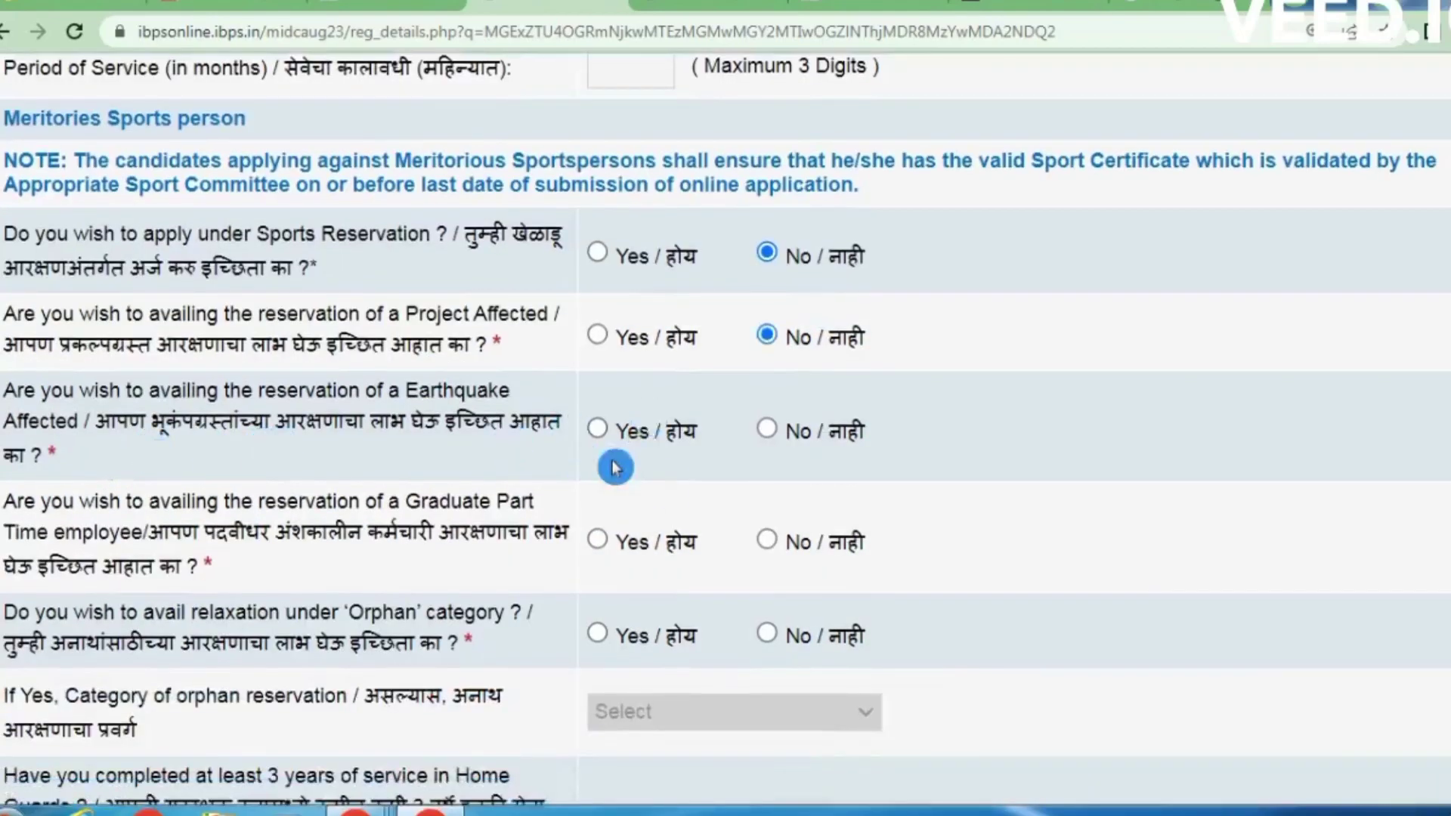
scroll(778, 442, down, 2)
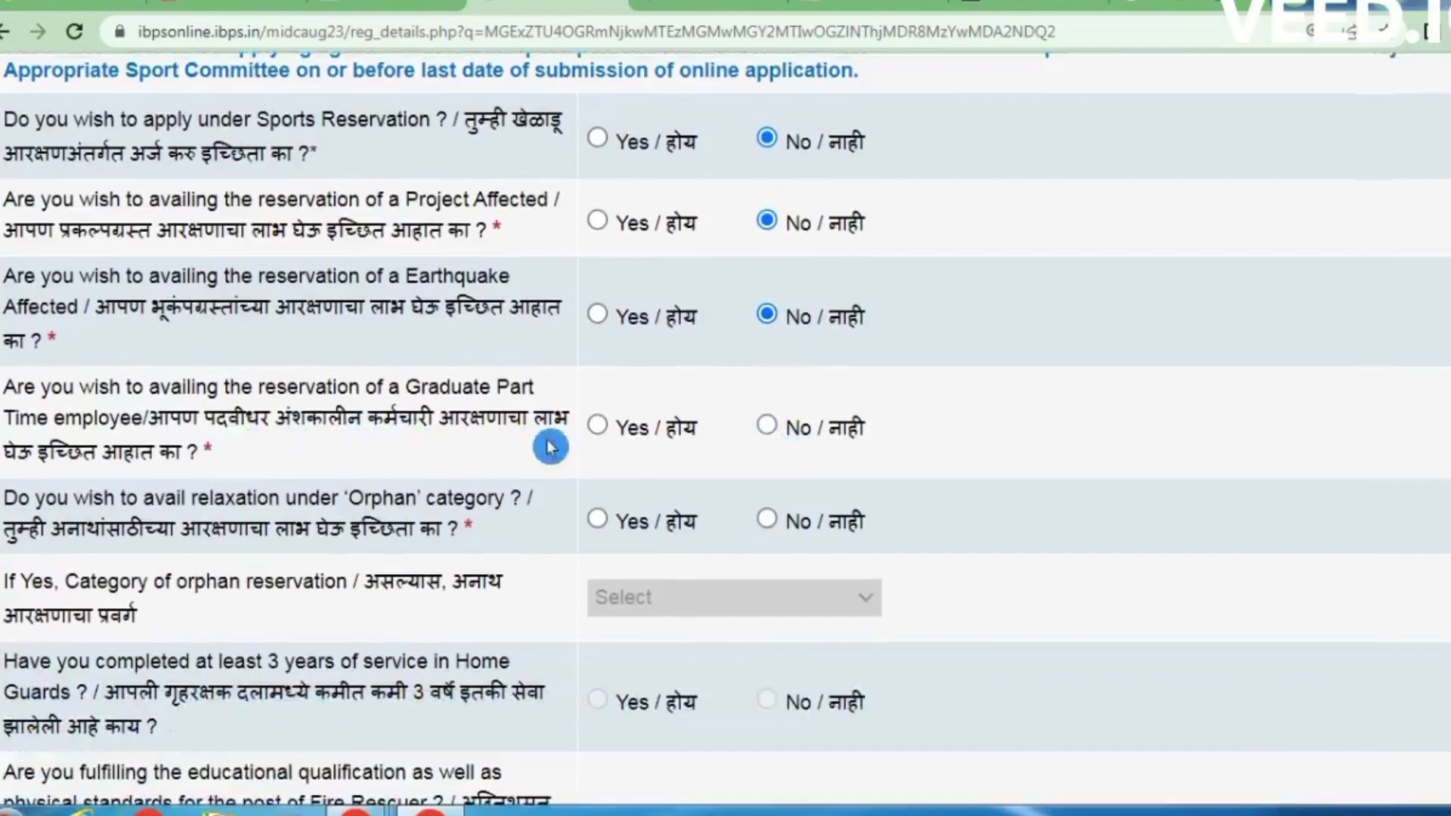
- Answer No to the Graduate Part Time employee reservation and to relaxation under the Orphan category
click(777, 426)
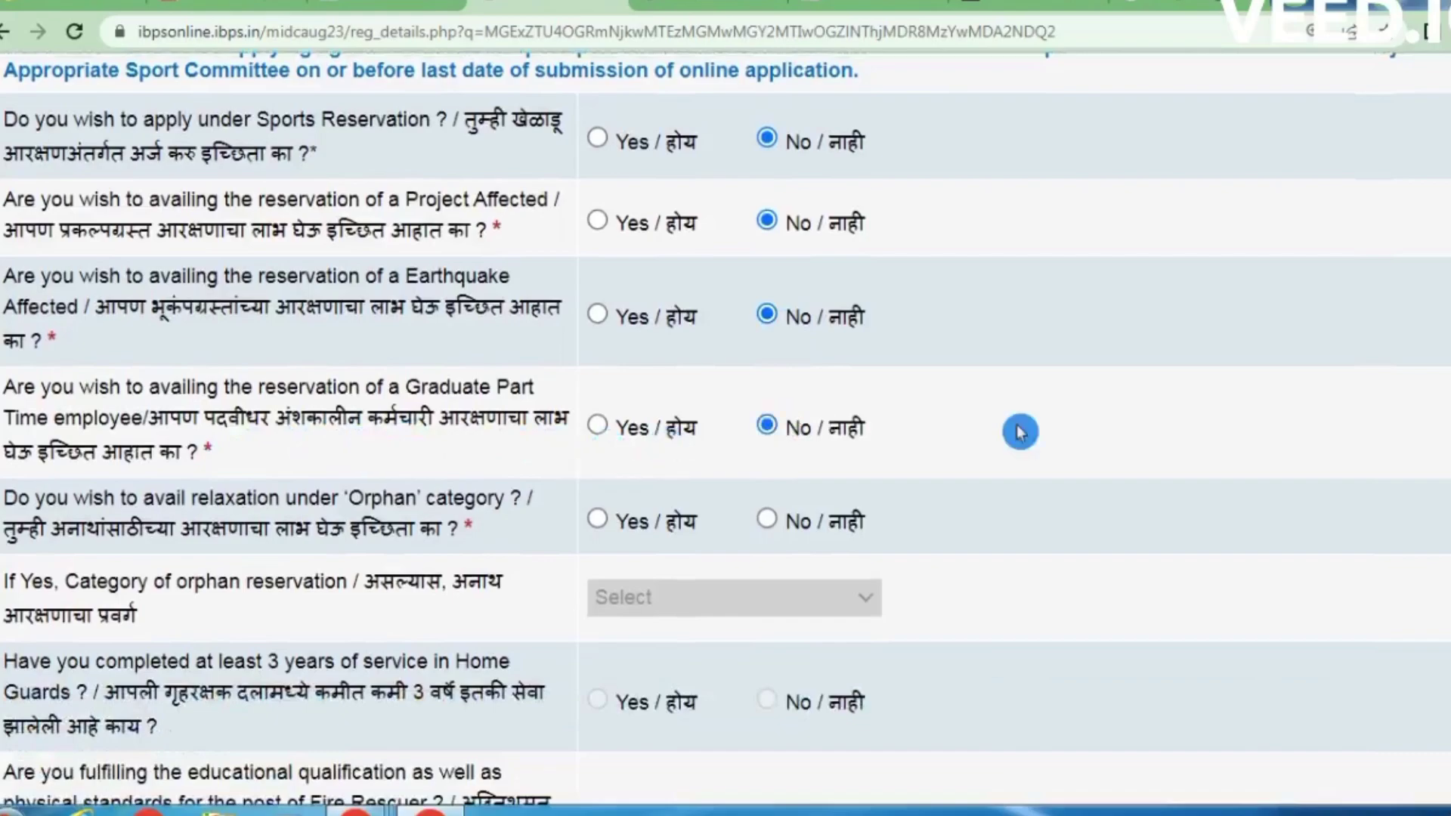
scroll(1020, 432, down, 2)
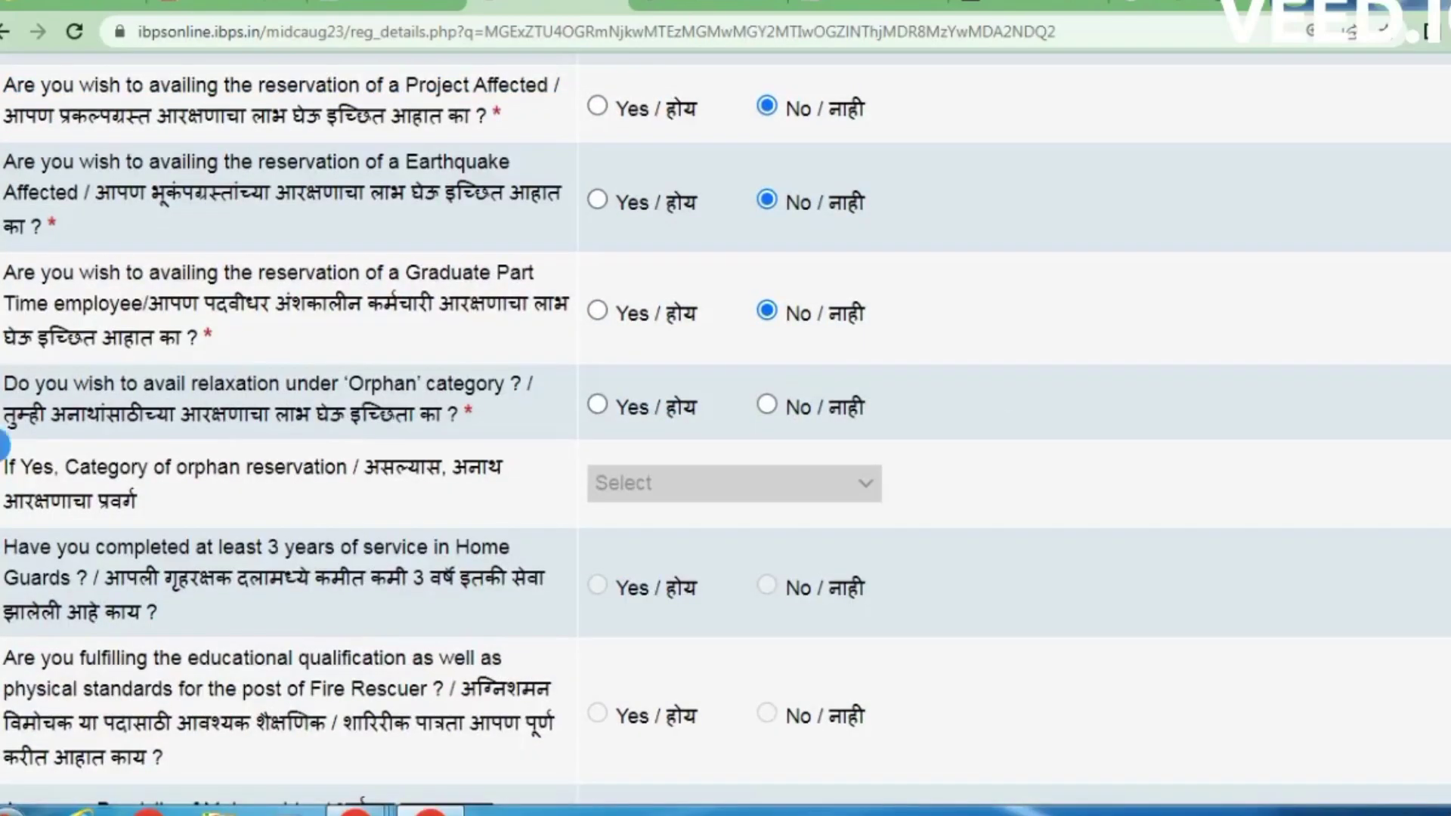
click(775, 408)
- Answer Yes to being a Domicile of Maharashtra
scroll(786, 389, down, 2)
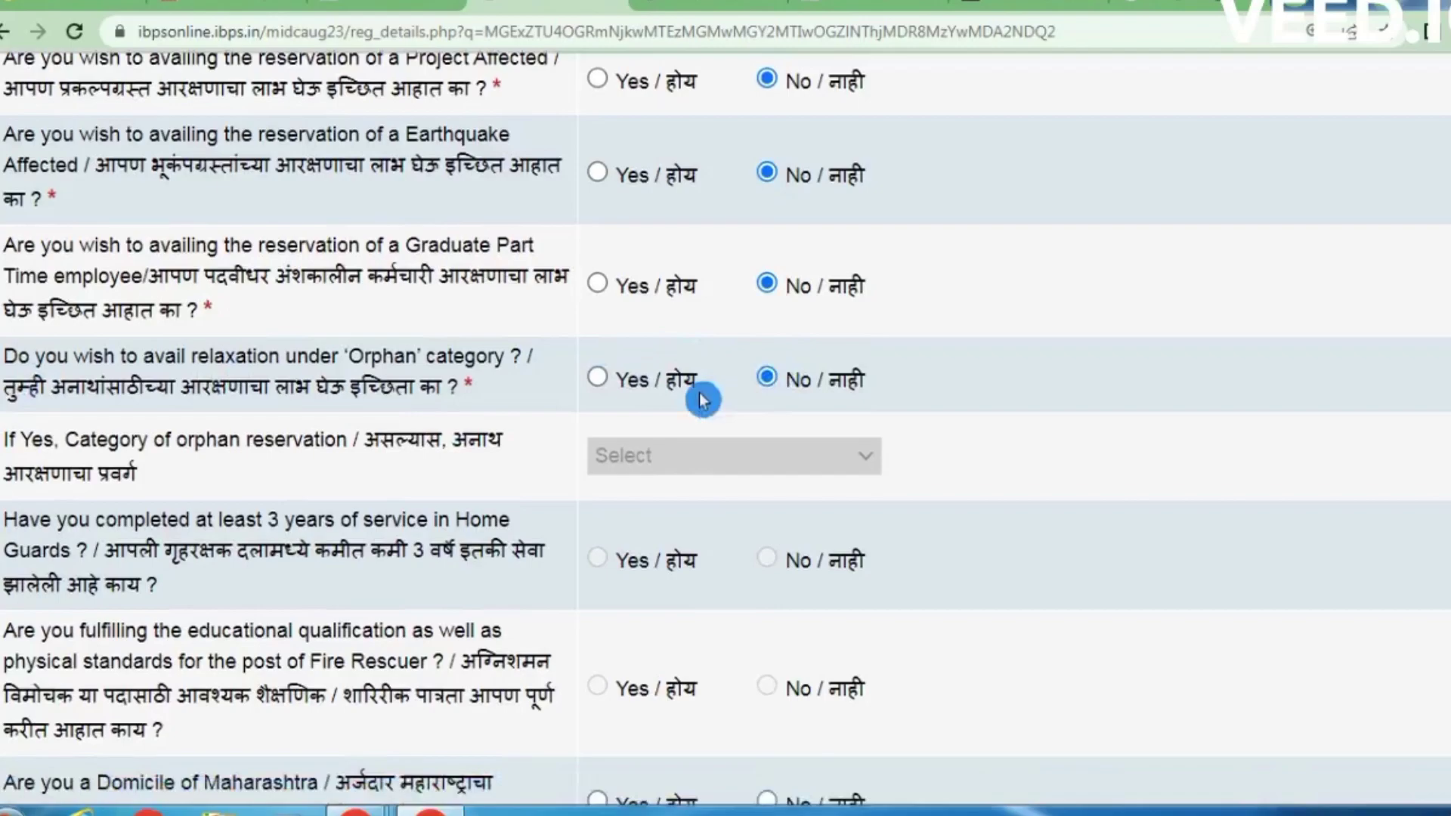
scroll(260, 472, down, 1)
scroll(261, 473, down, 1)
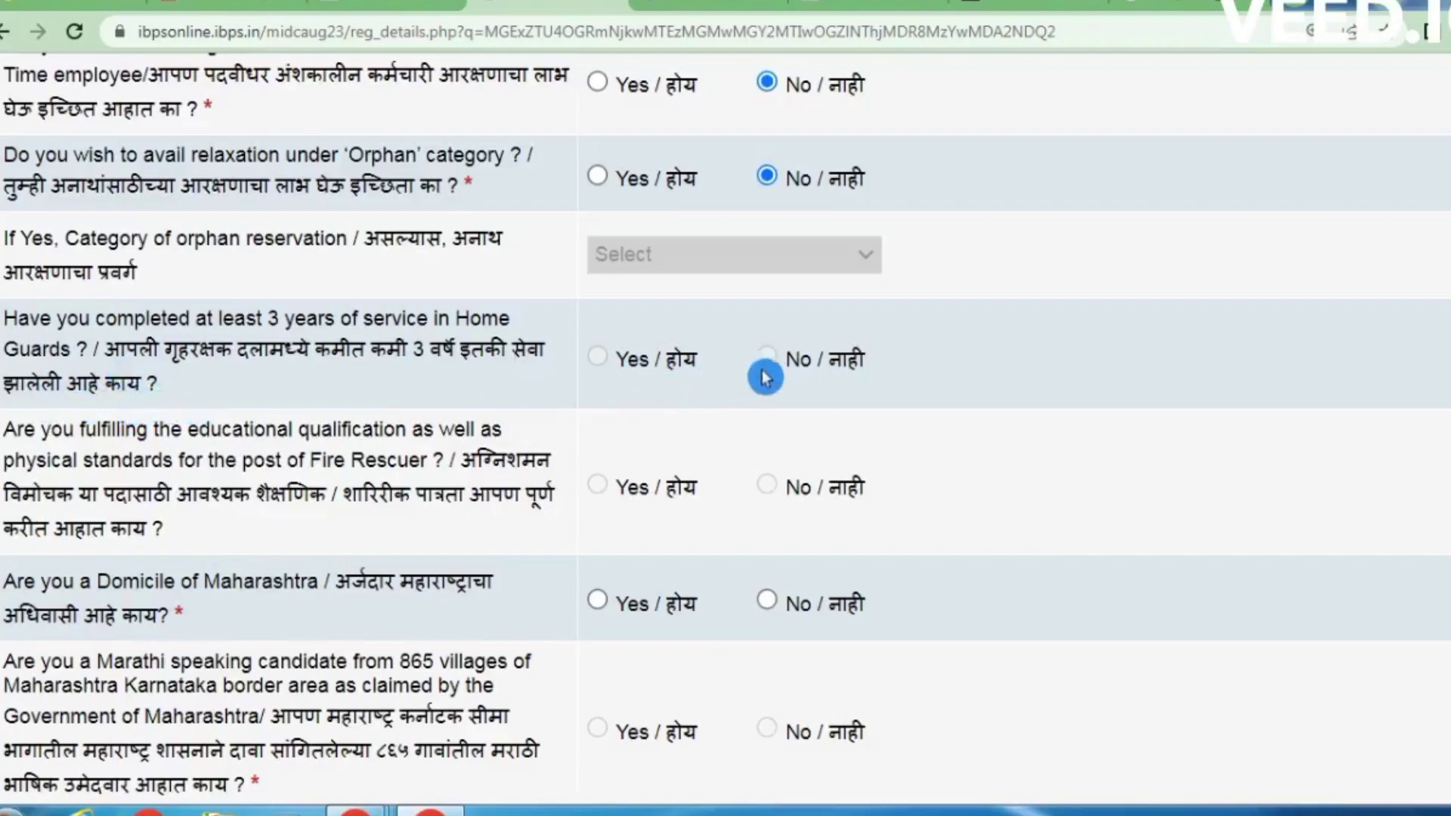
scroll(920, 344, down, 1)
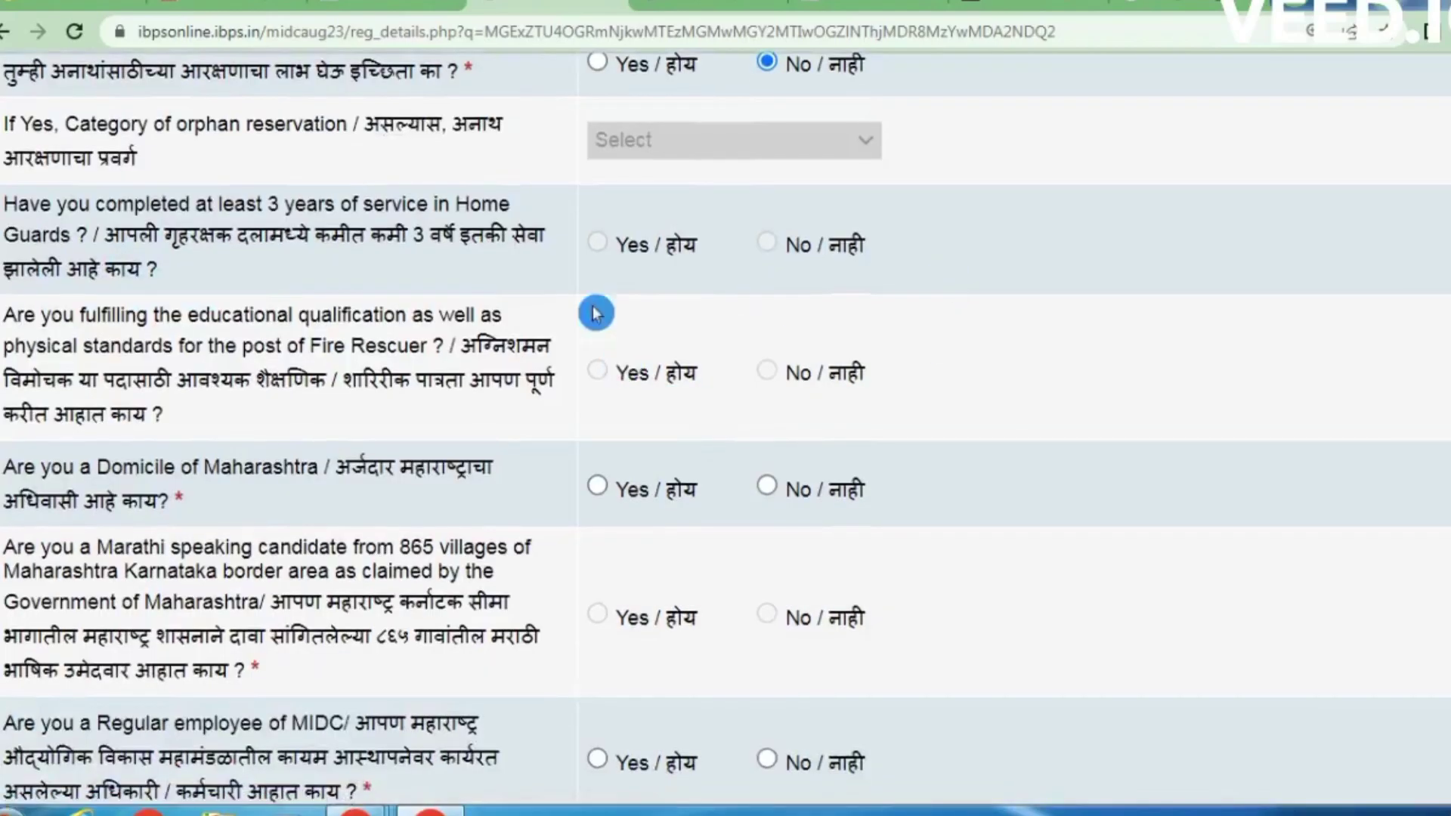
scroll(680, 378, up, 1)
scroll(728, 423, down, 1)
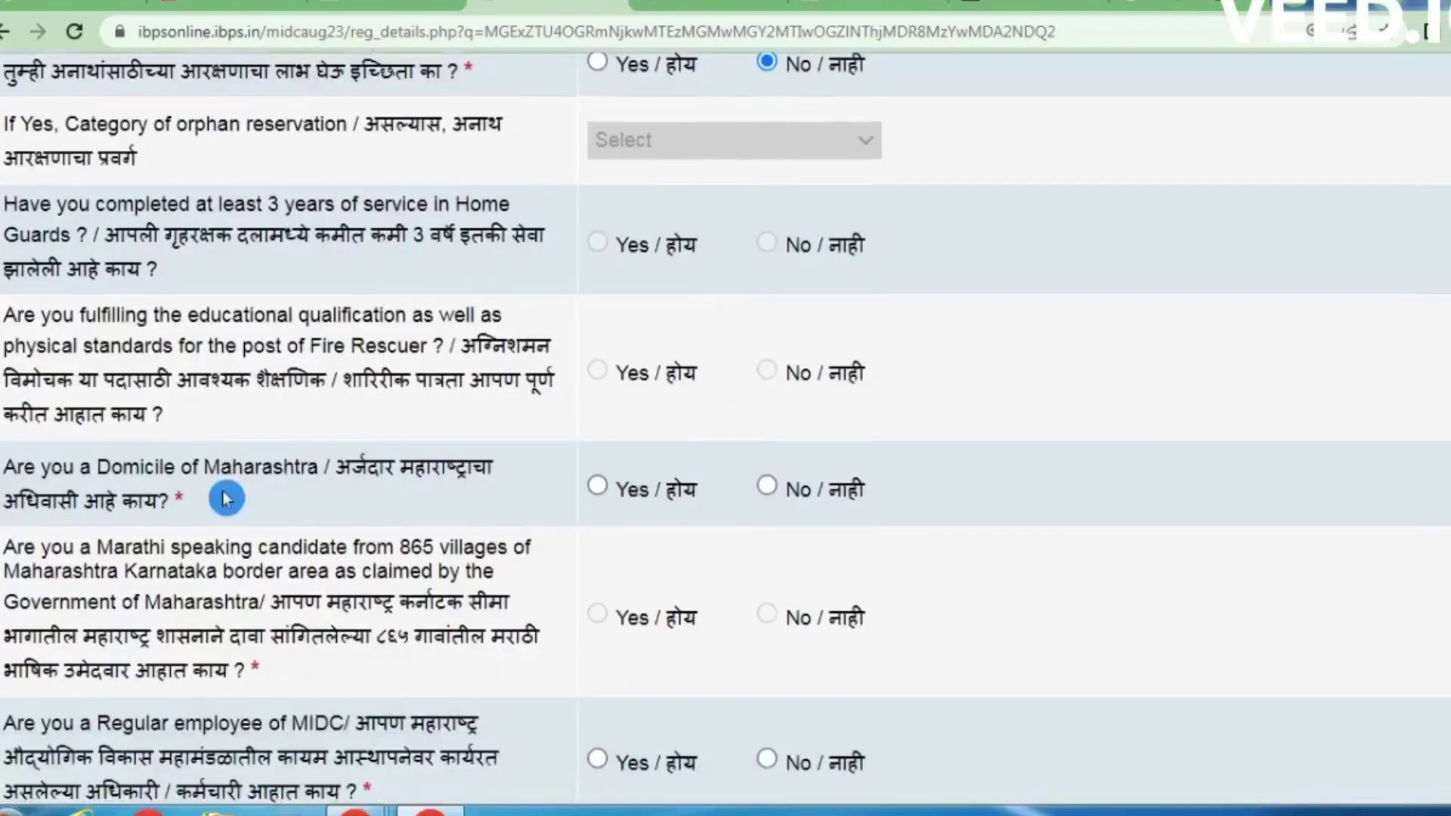
click(596, 486)
- Try Yes for the question about being a Regular employee of MIDC, then set the answer to No
scroll(723, 503, down, 1)
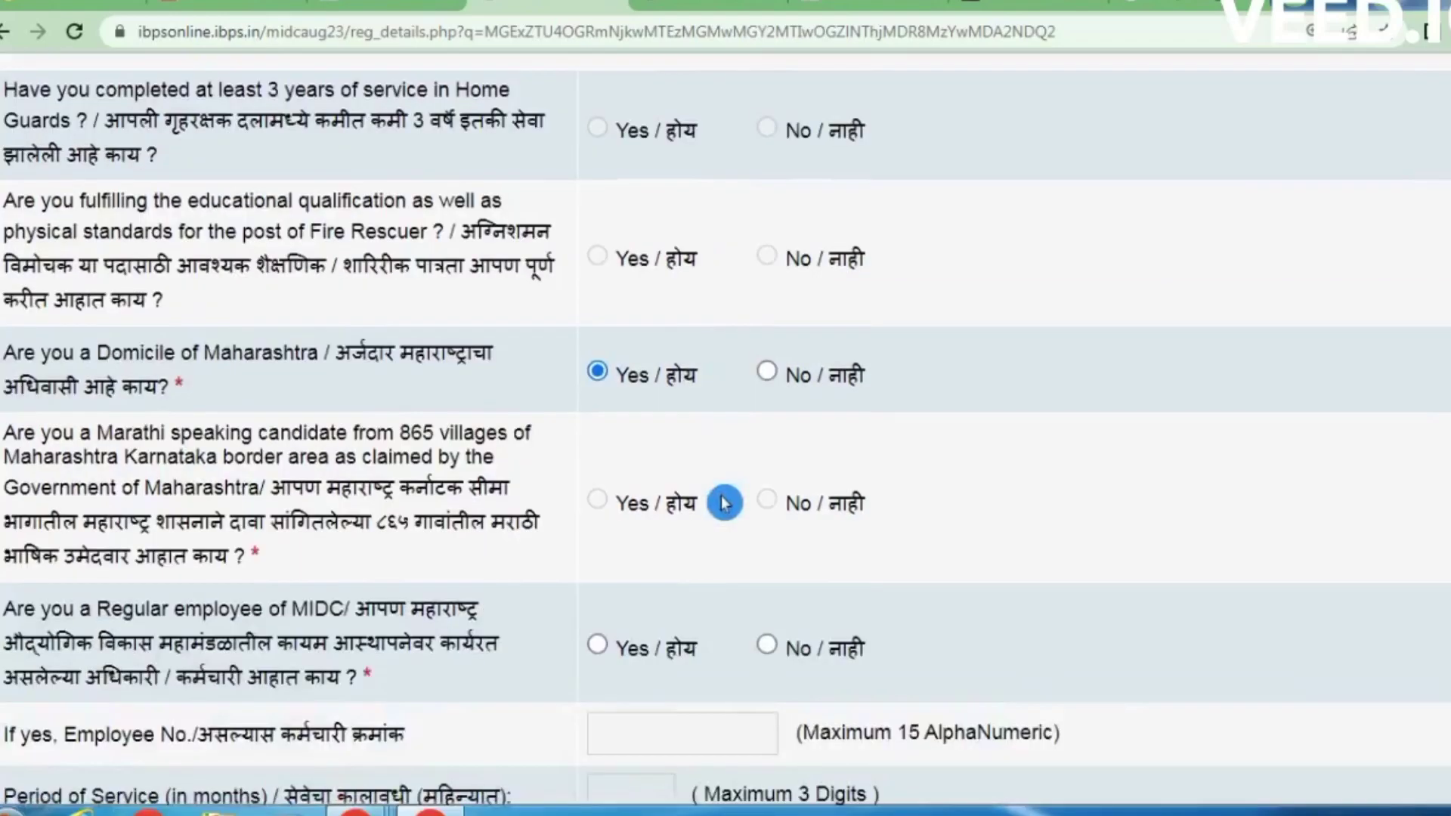
scroll(723, 503, down, 1)
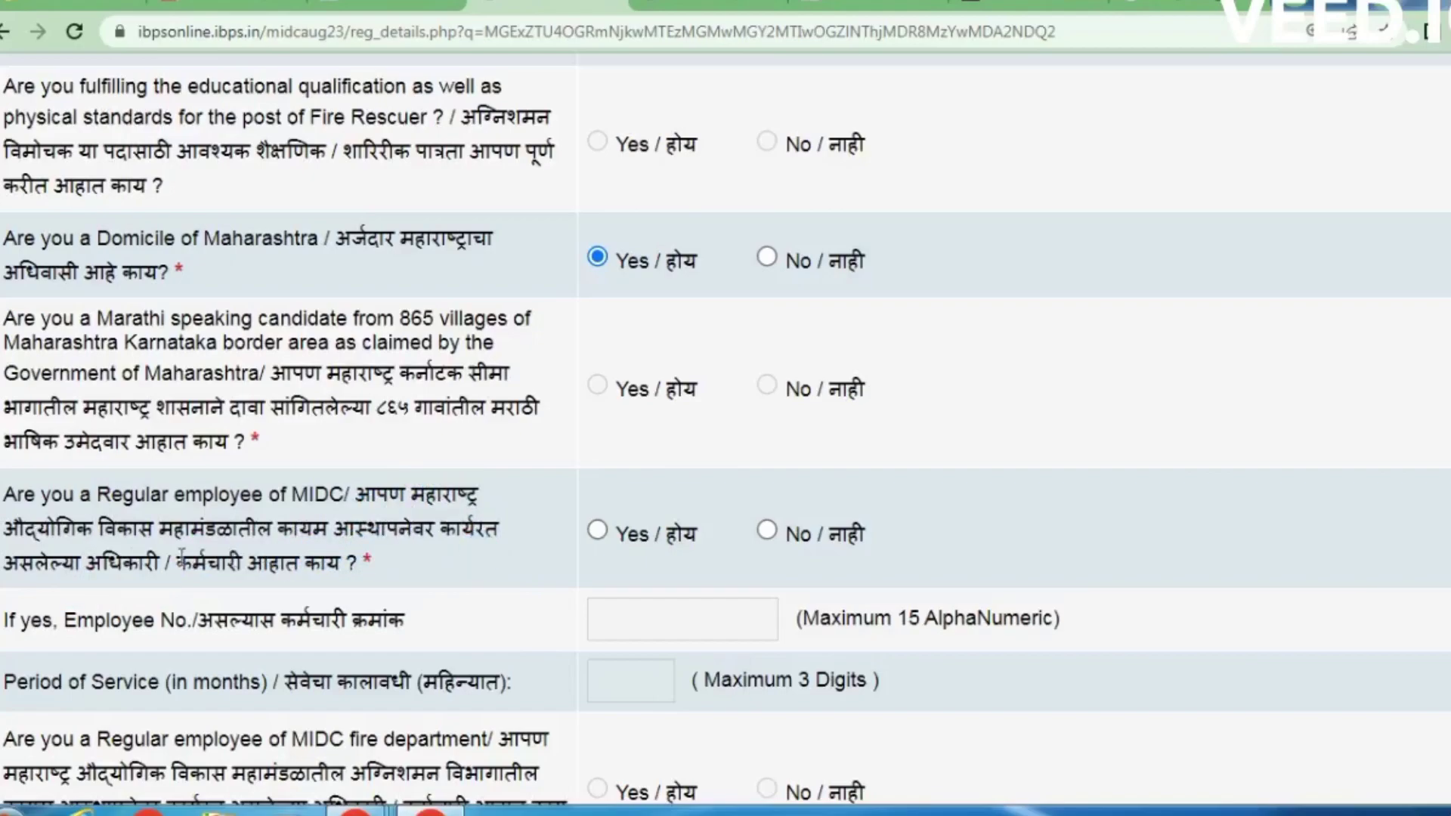
click(260, 552)
scroll(430, 562, down, 2)
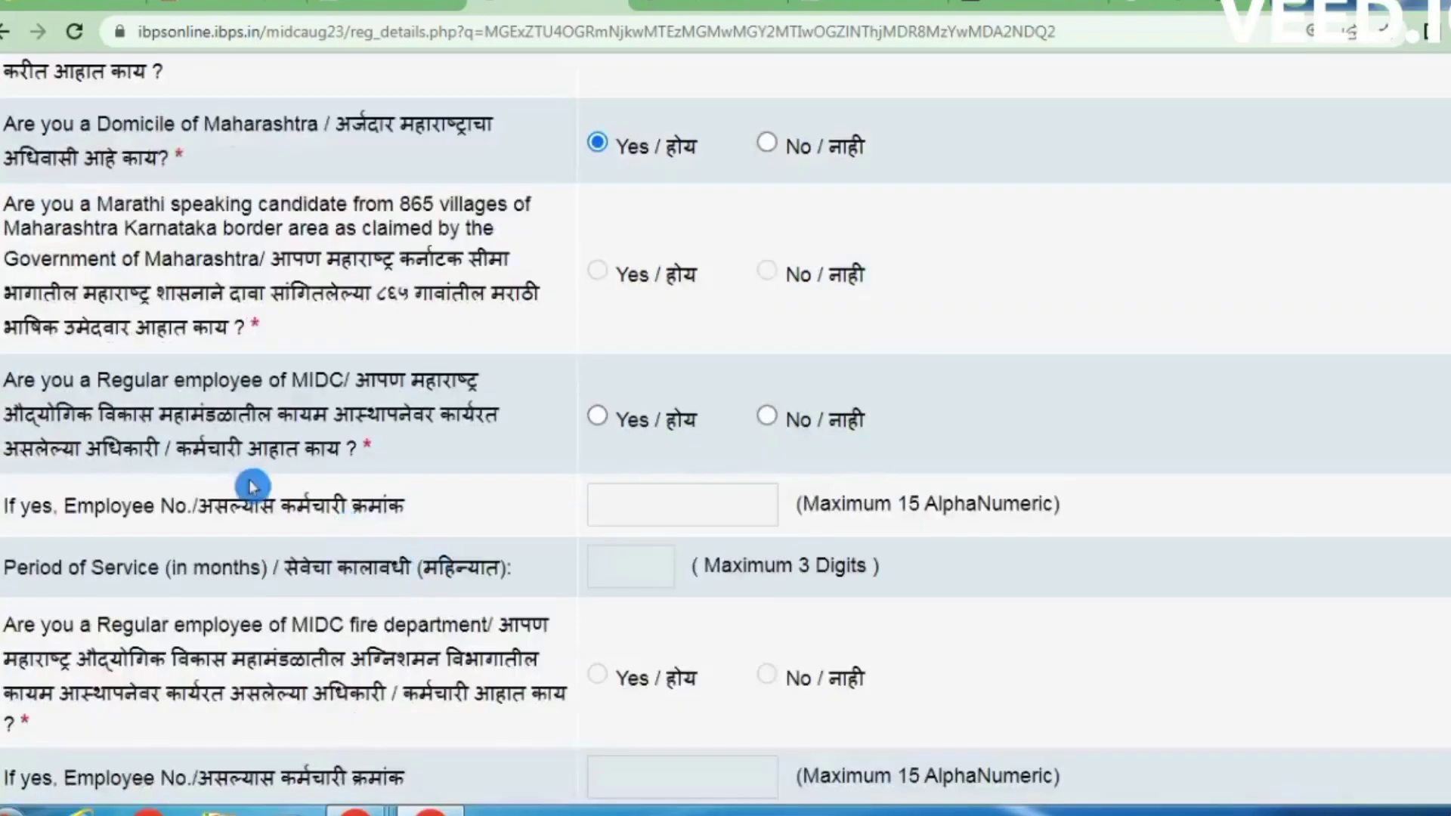
click(670, 427)
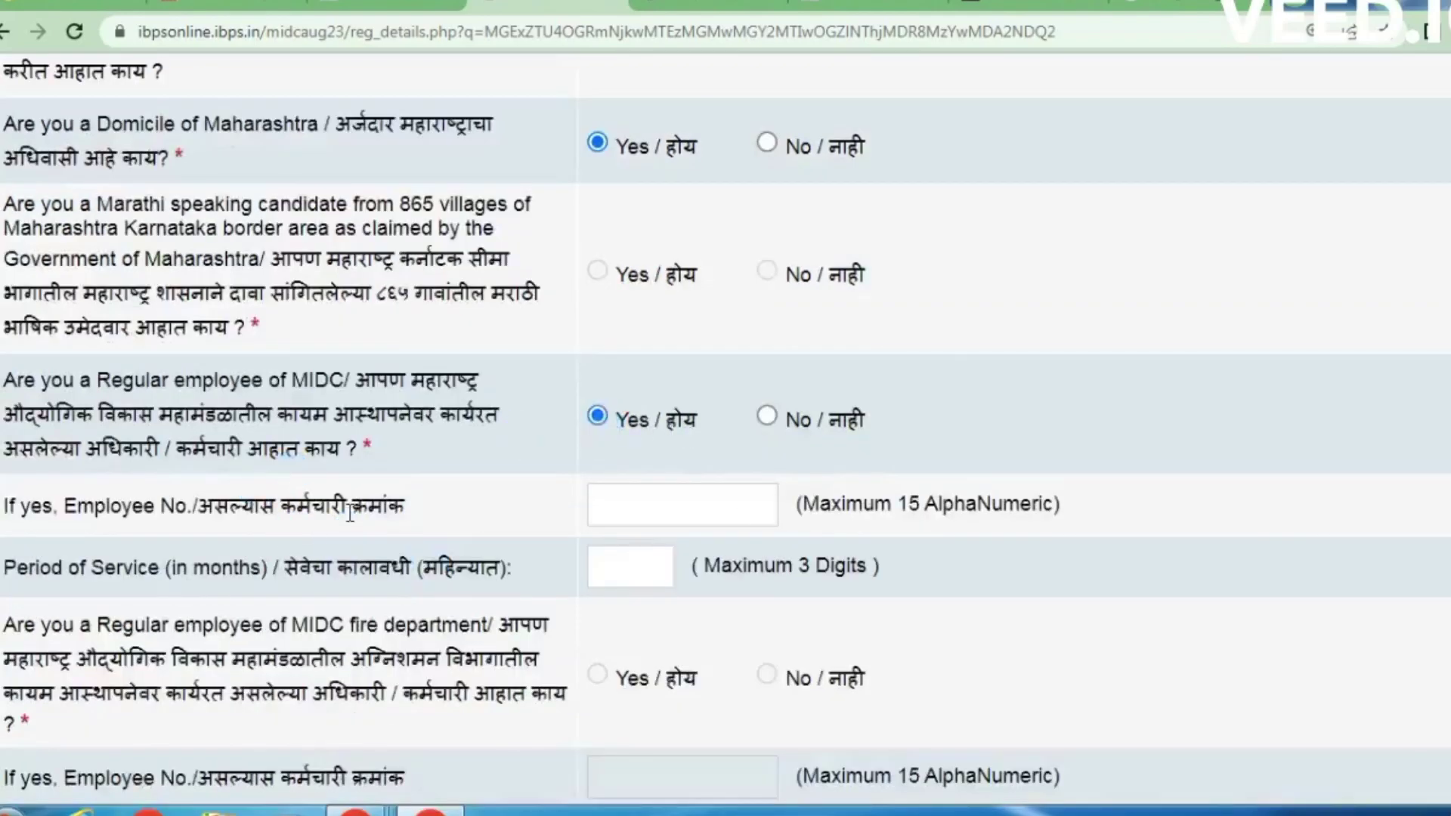
click(766, 415)
- Answer No to being an employee for 1991 census work and for election duty appointed after 1994
scroll(952, 448, down, 3)
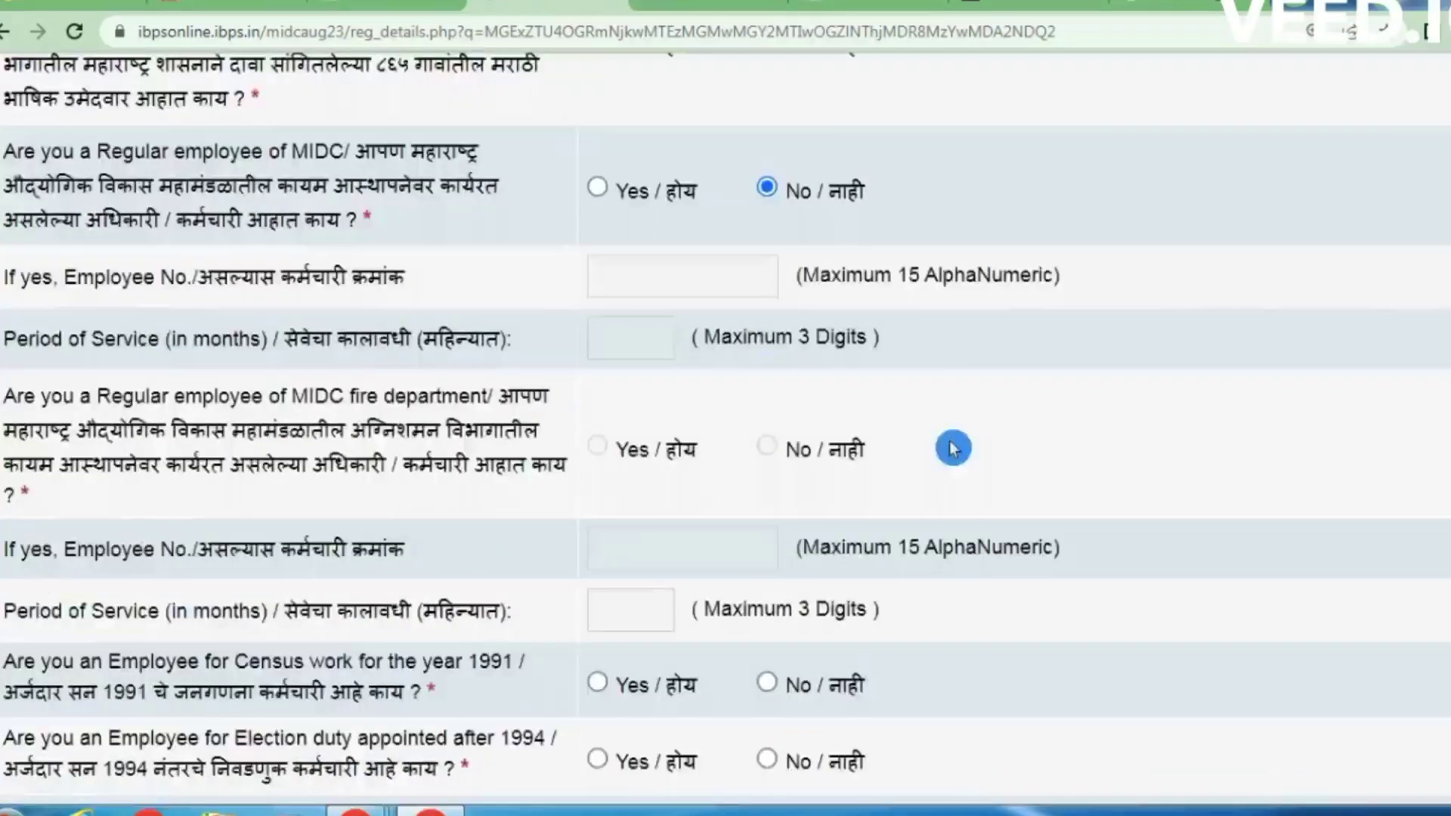
scroll(952, 448, down, 1)
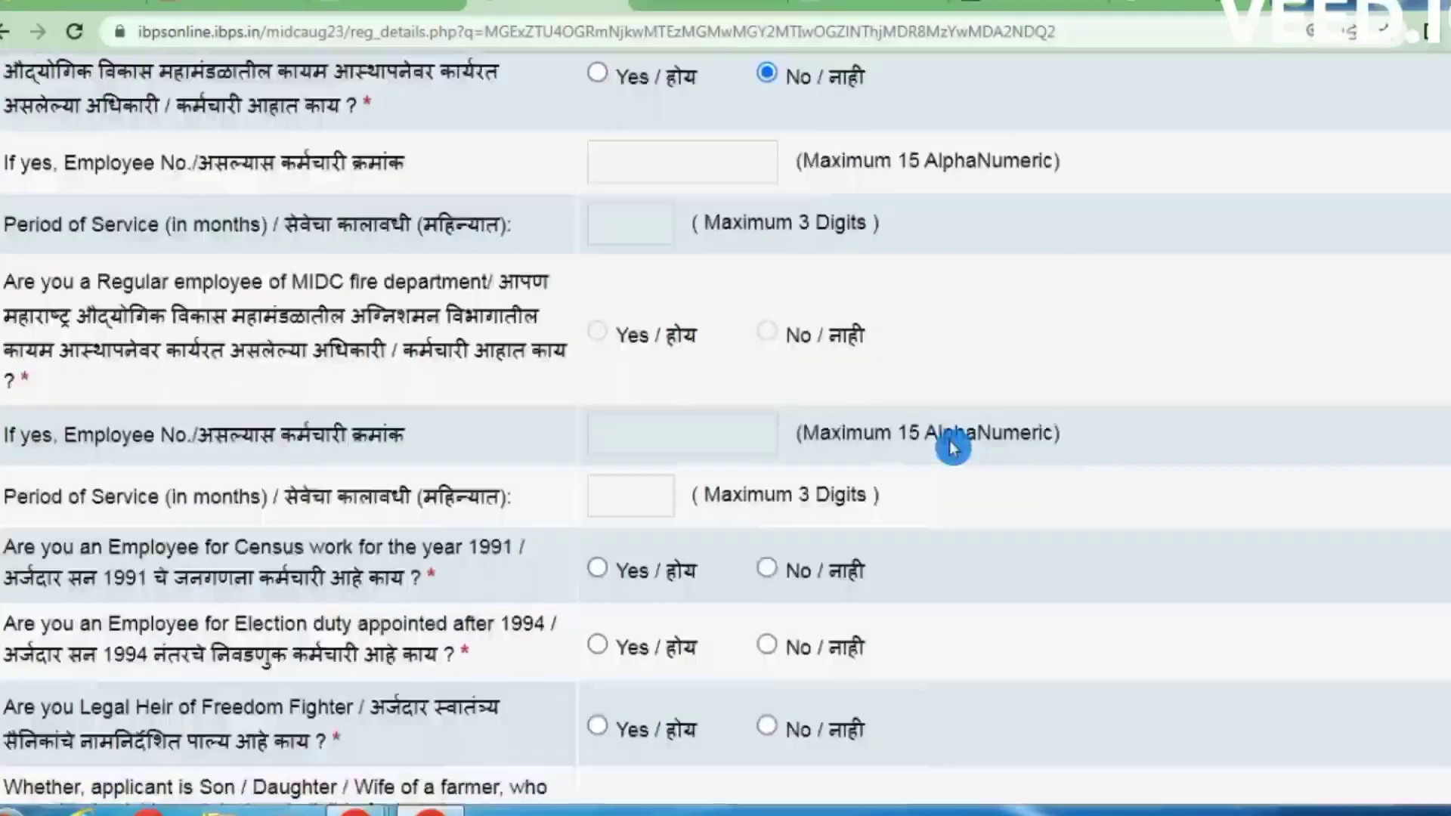
scroll(343, 458, down, 1)
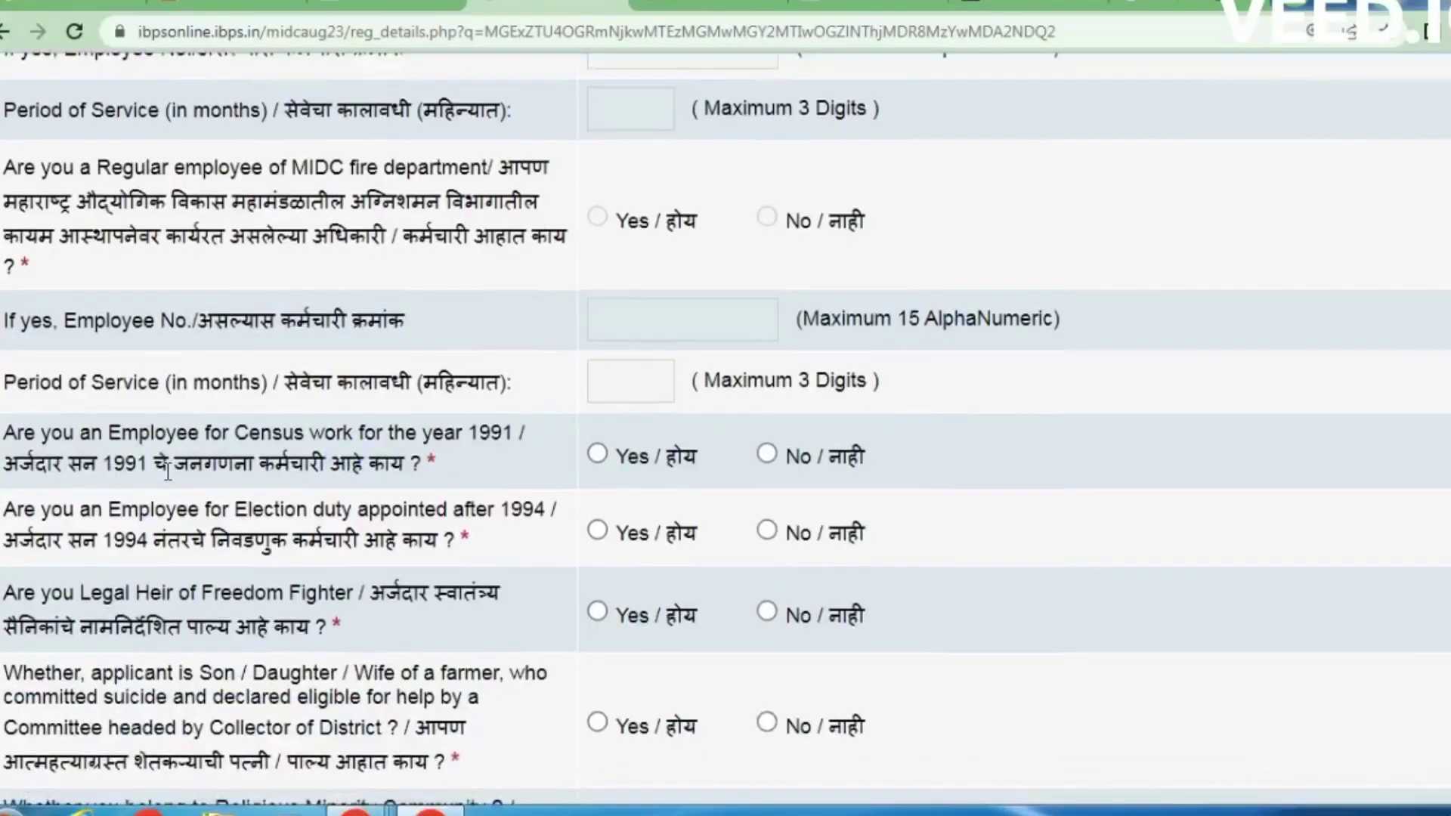
click(766, 455)
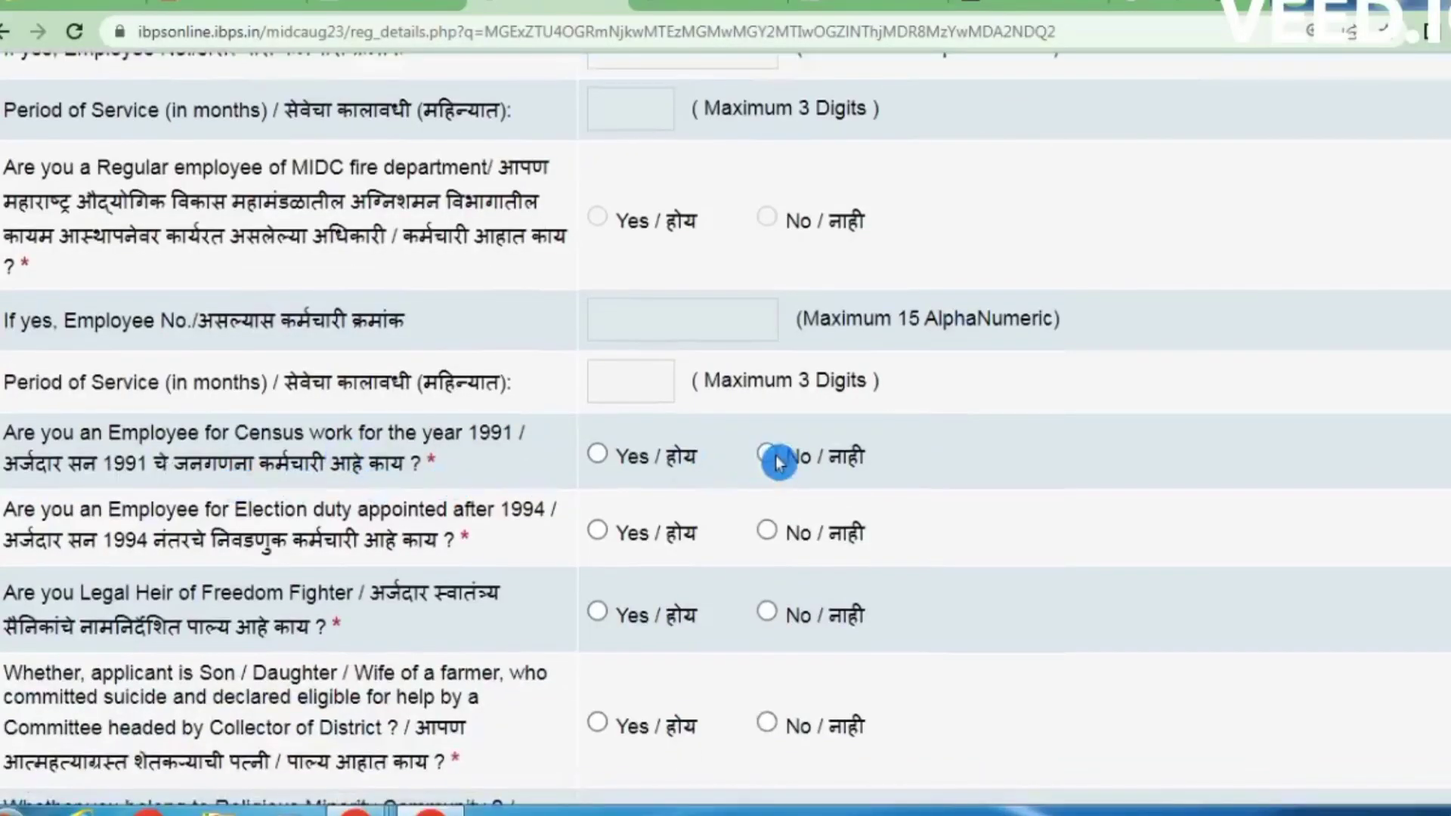
scroll(812, 475, down, 1)
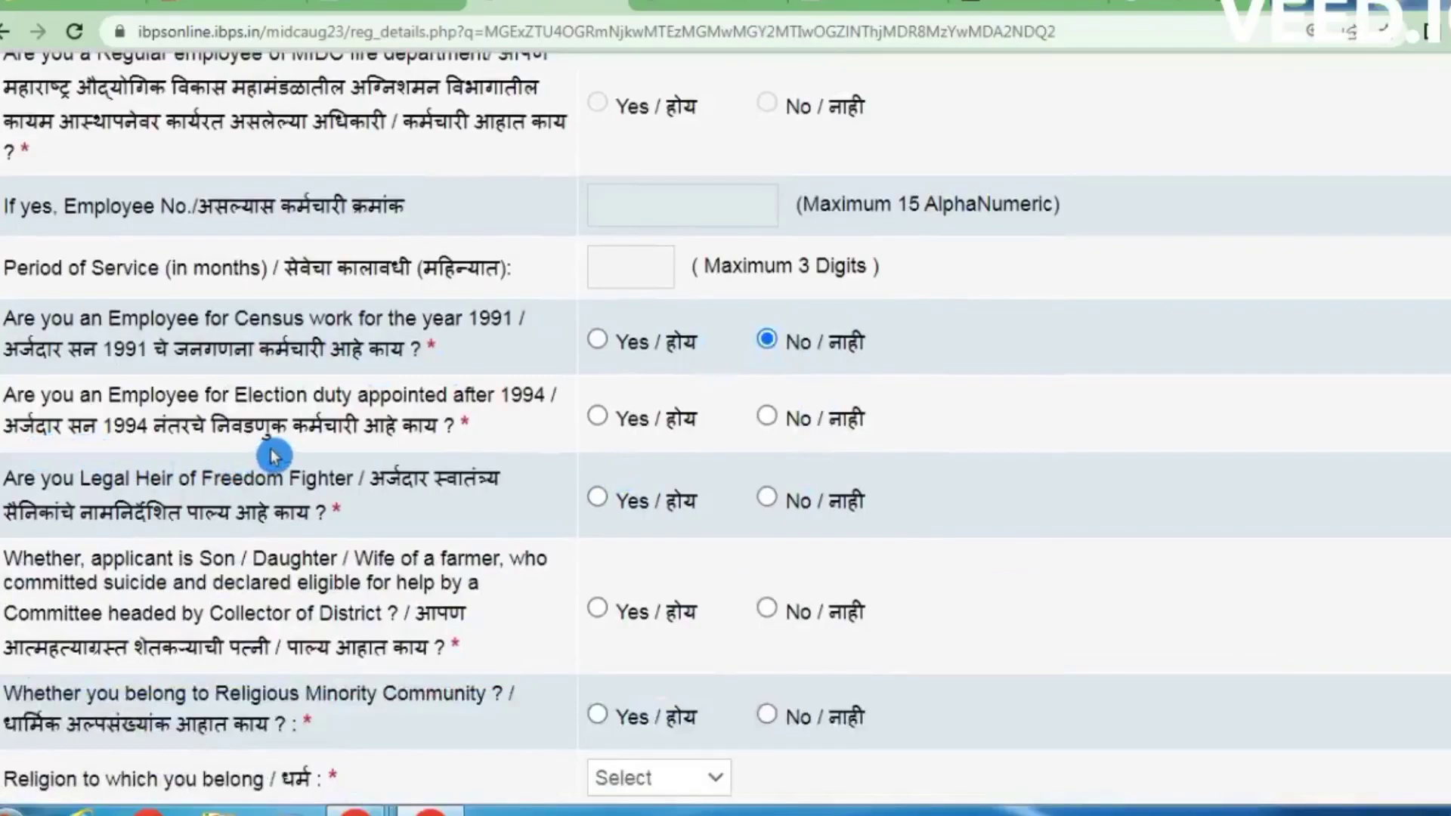
click(767, 420)
scroll(814, 550, down, 1)
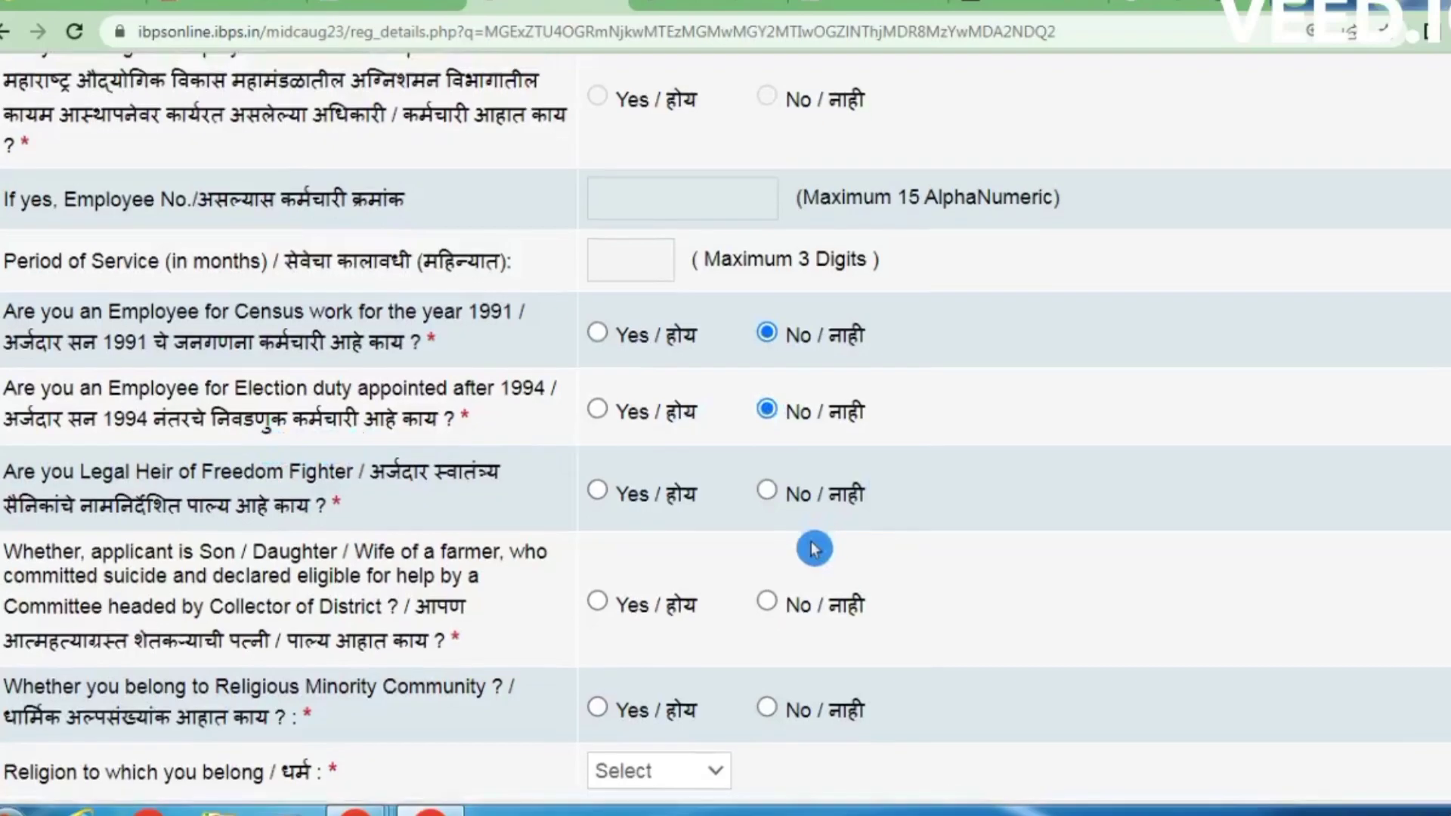
- Answer No to being a Legal Heir of a Freedom Fighter and to being a family member of a farmer who committed suicide
scroll(814, 549, down, 1)
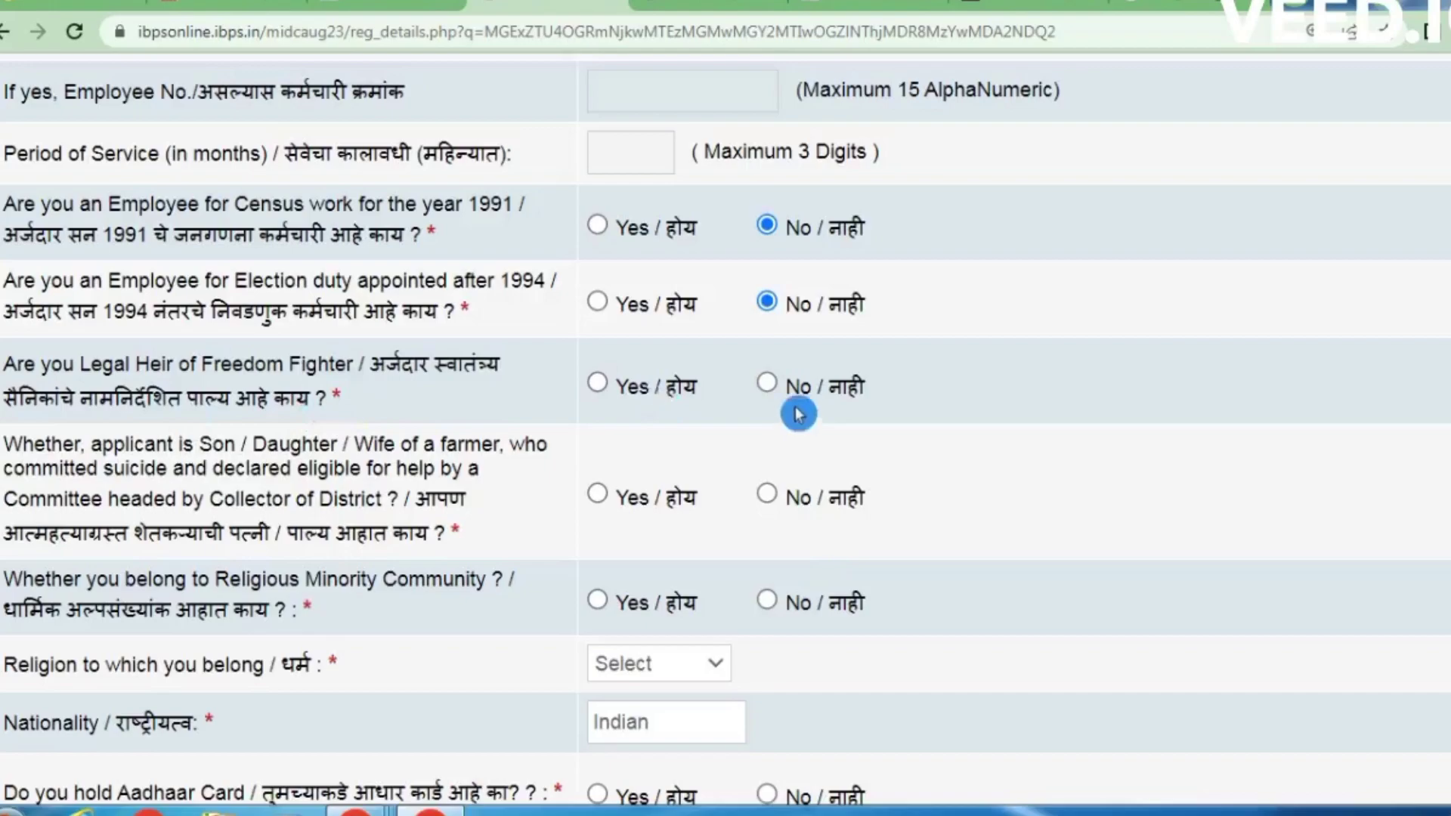
click(767, 383)
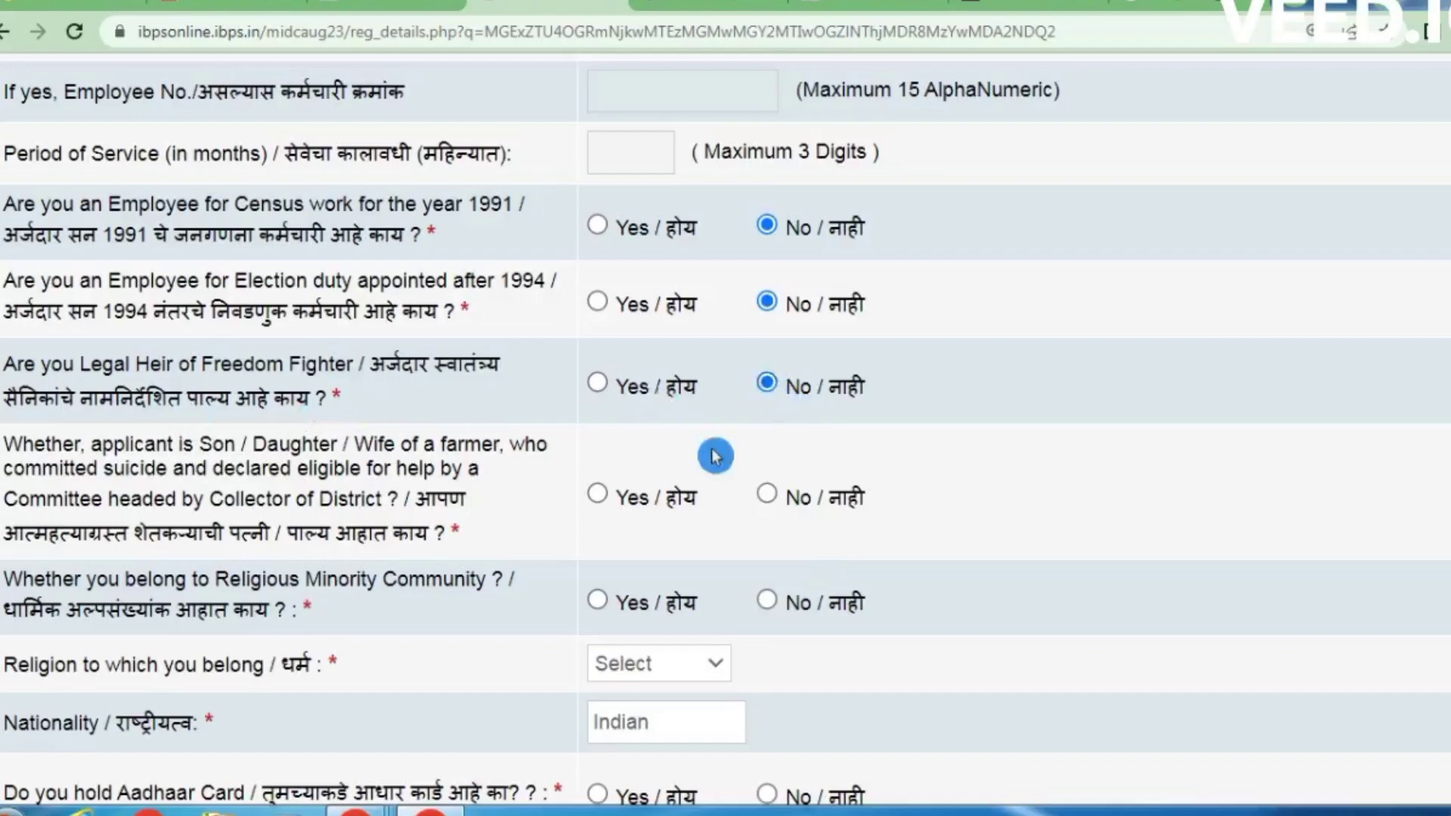
scroll(401, 500, down, 1)
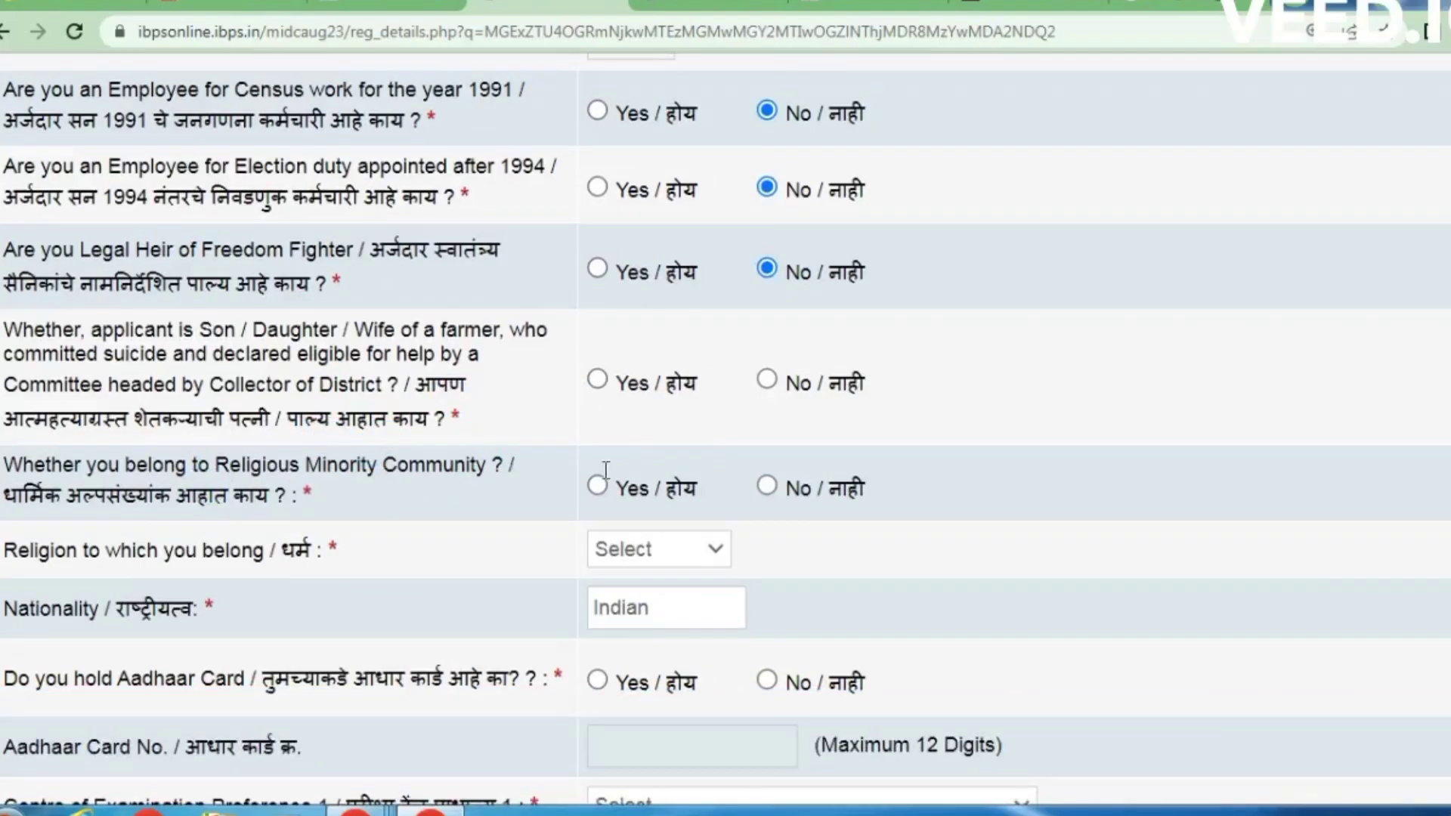
click(767, 379)
- Answer No to belonging to a Religious Minority Community and set the religion to Hindu
scroll(982, 479, down, 1)
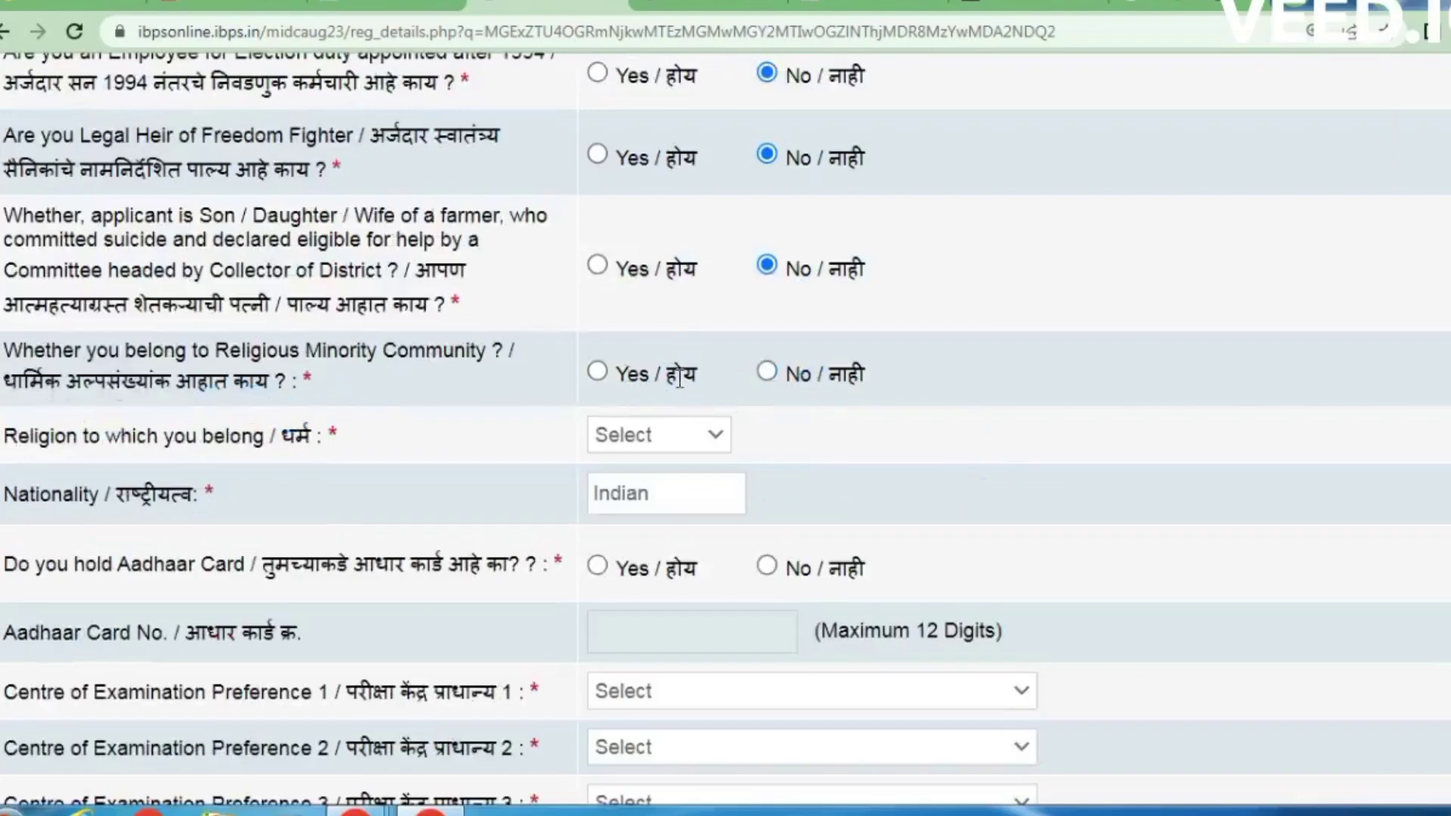
click(767, 371)
scroll(871, 430, down, 1)
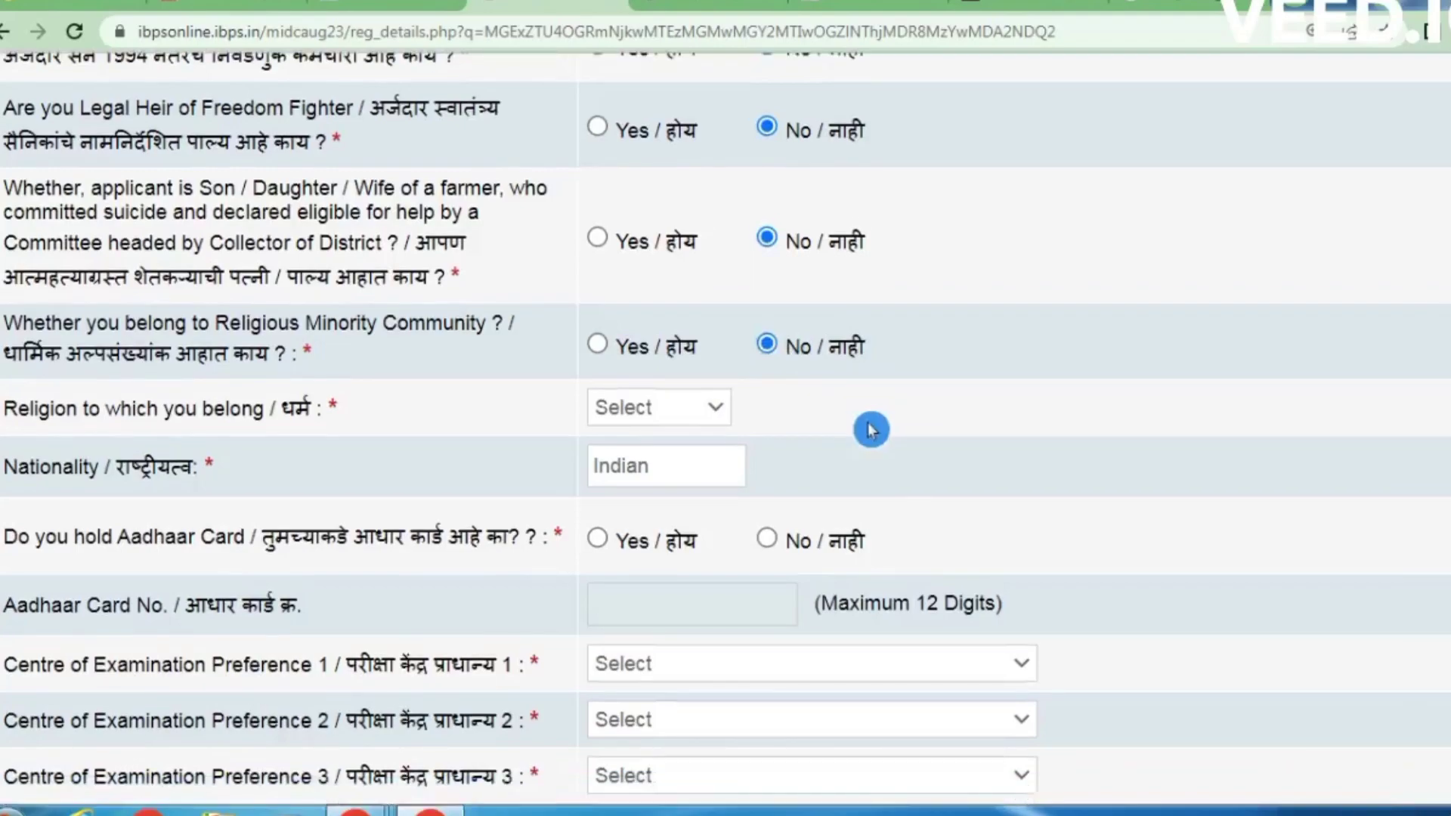
scroll(871, 430, down, 1)
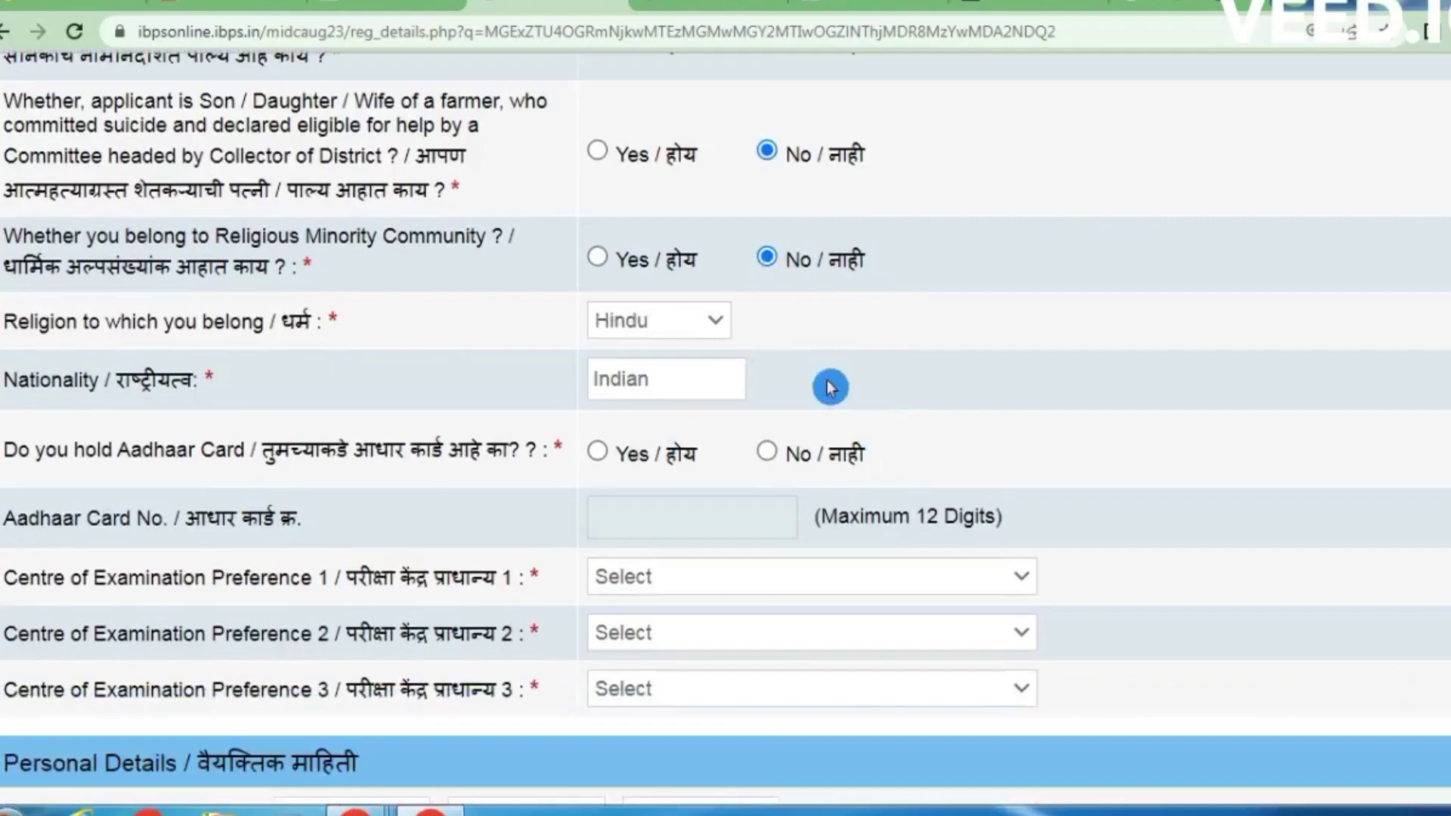
- Try No for the question about holding an Aadhaar Card and finish with the answer set to Yes
scroll(828, 385, down, 1)
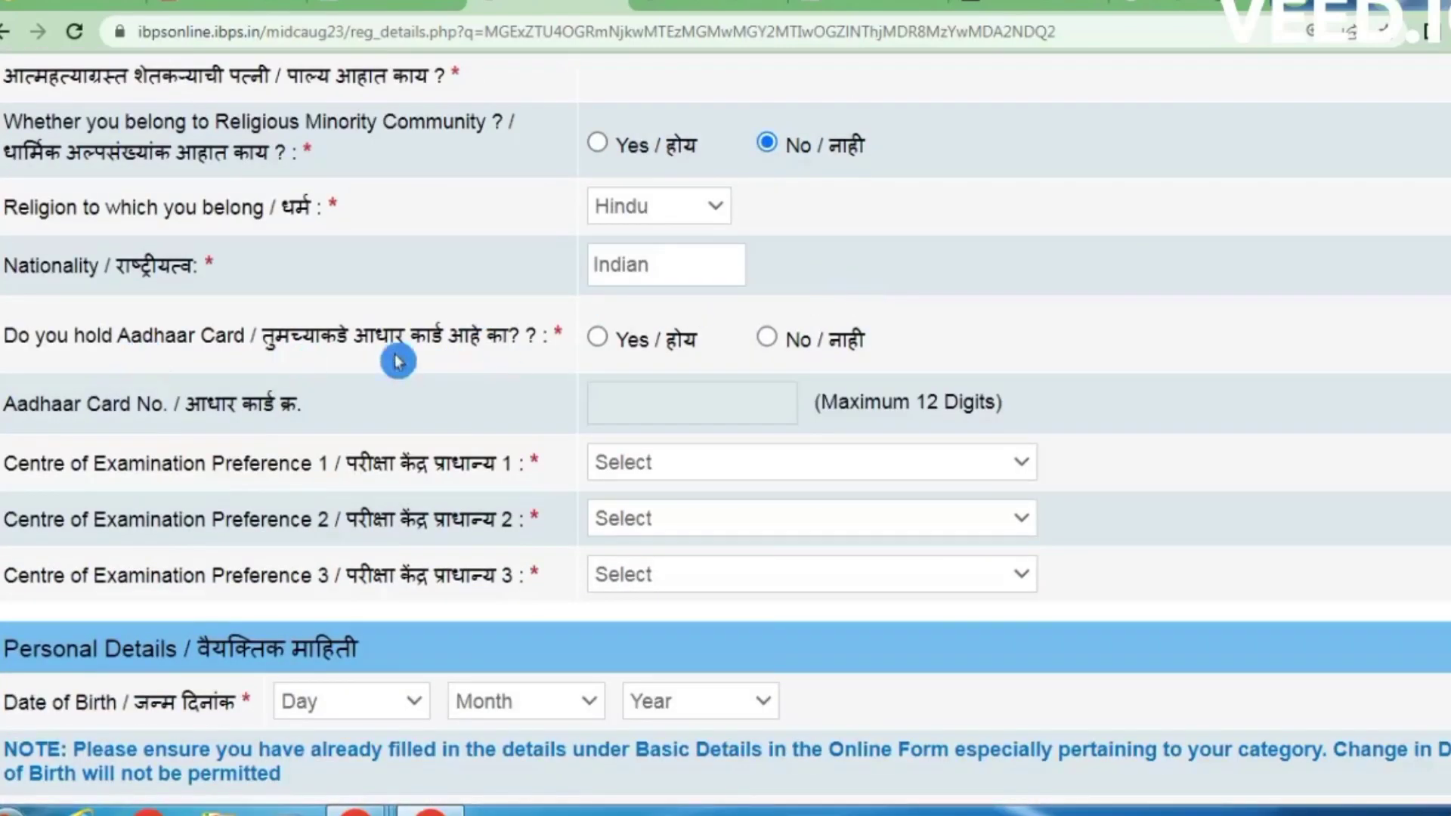
click(598, 339)
click(766, 340)
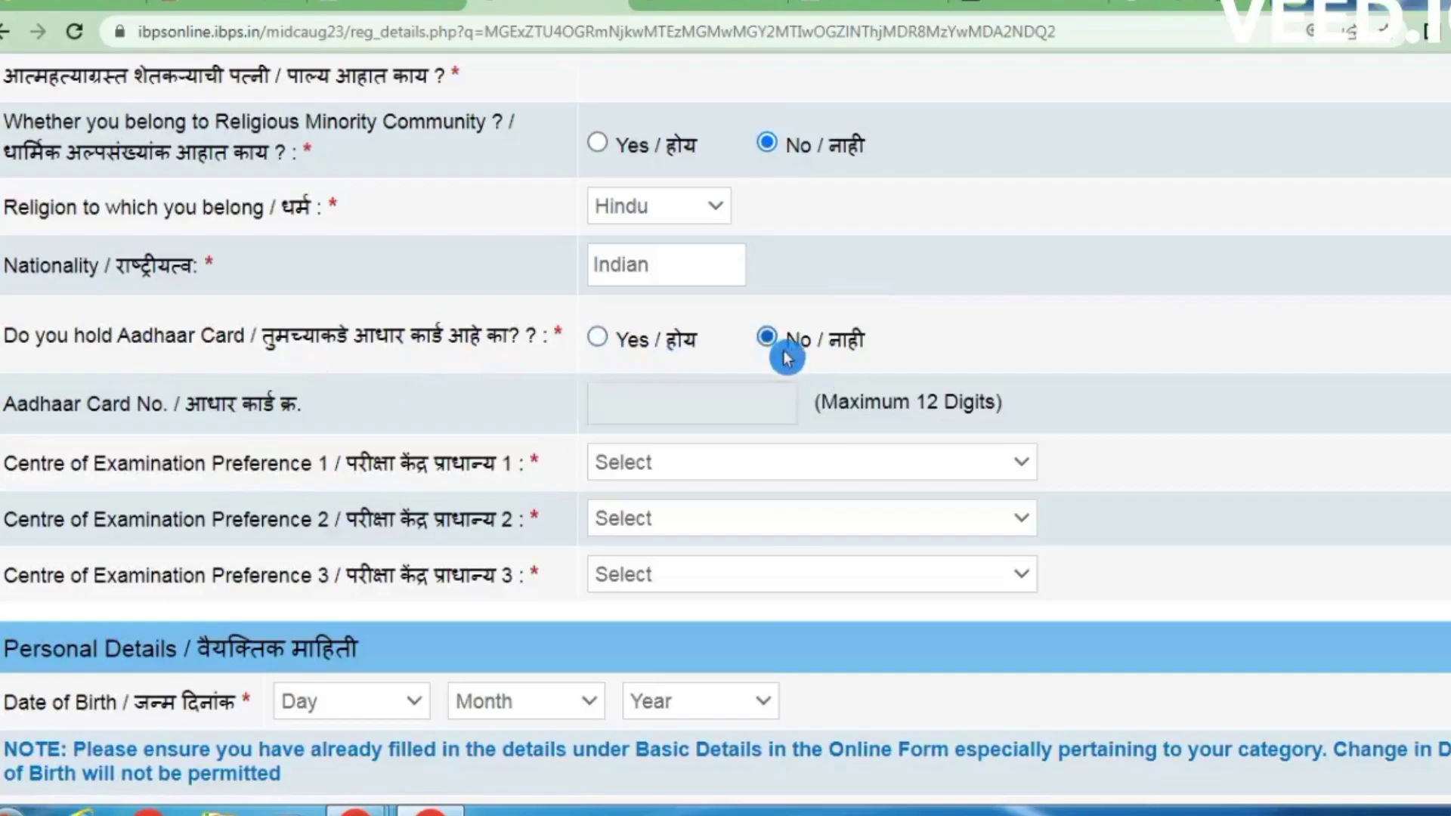
click(598, 337)
scroll(635, 388, down, 2)
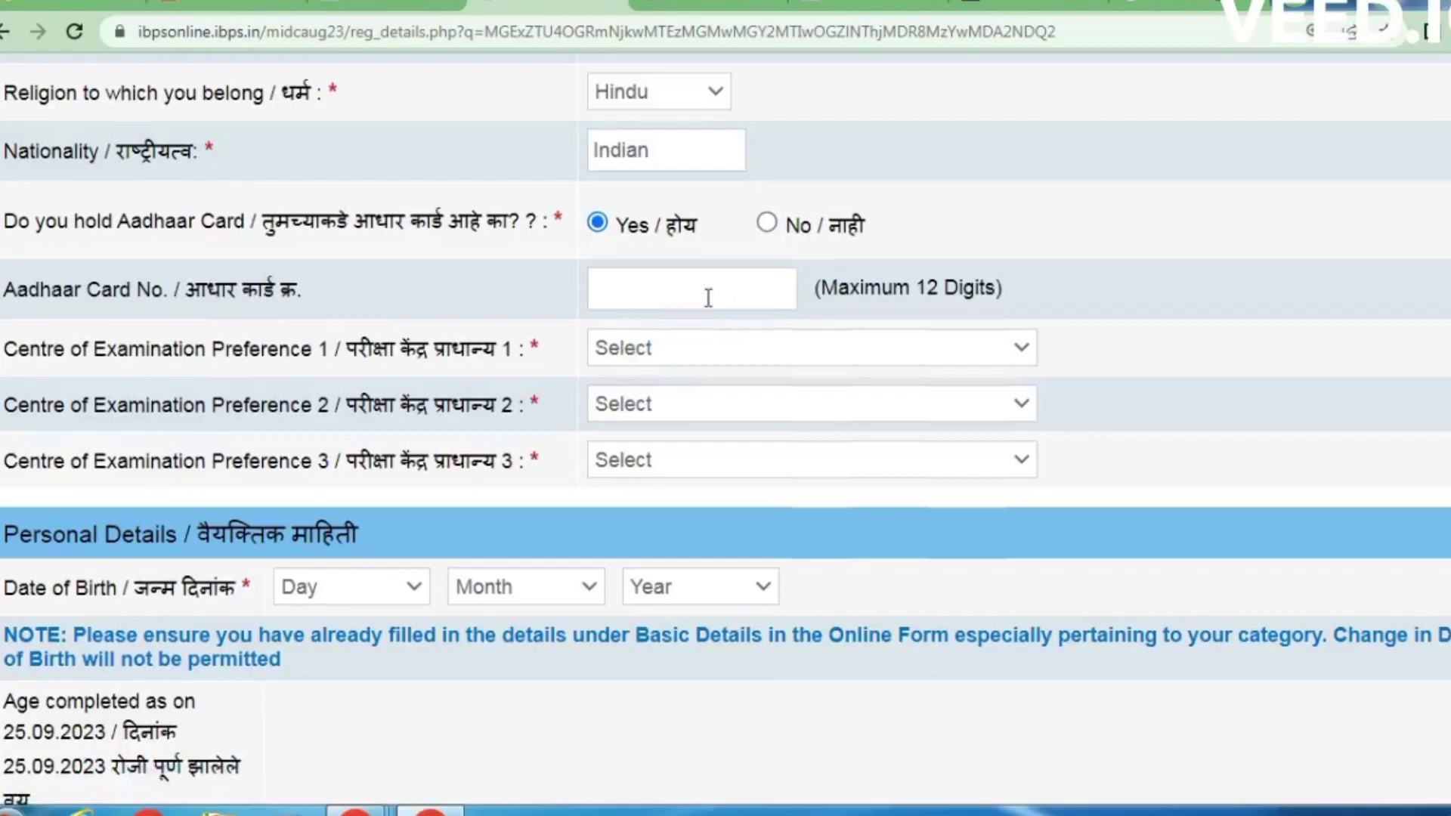
- Choose Ratnagiri, Pune and Kolhapur as examination centre preferences 1, 2 and 3
scroll(839, 317, down, 2)
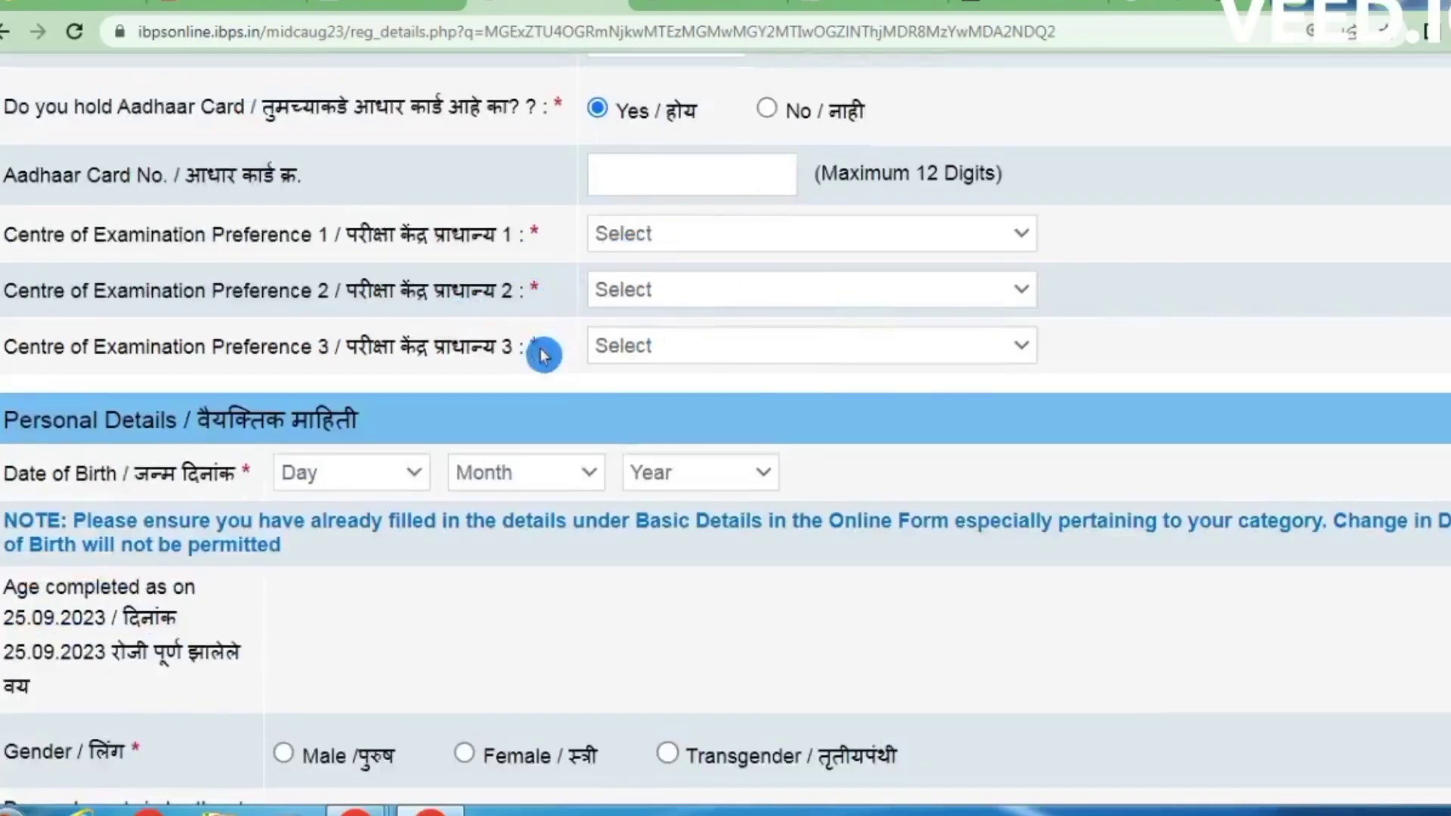
click(626, 234)
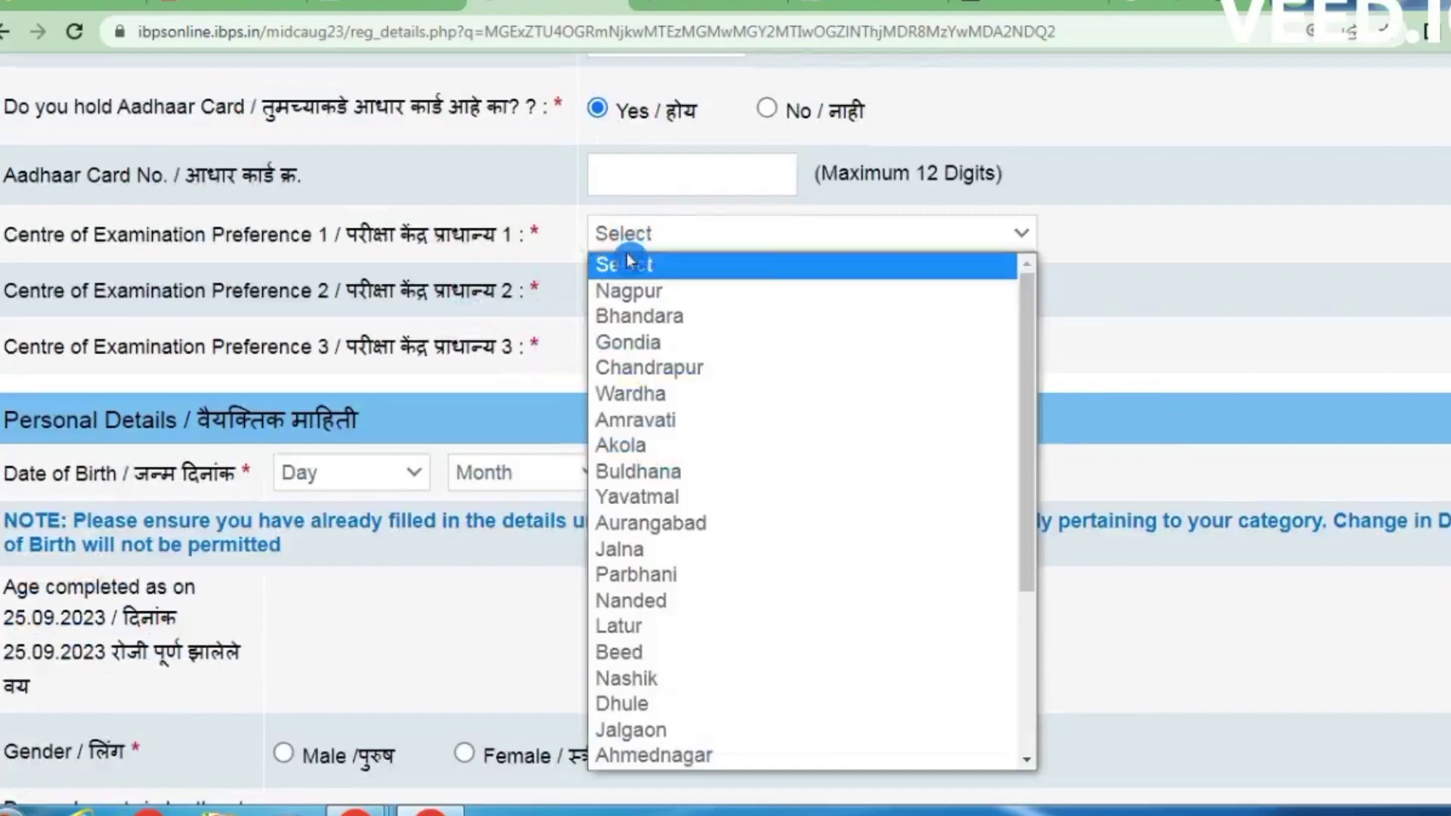
key(r)
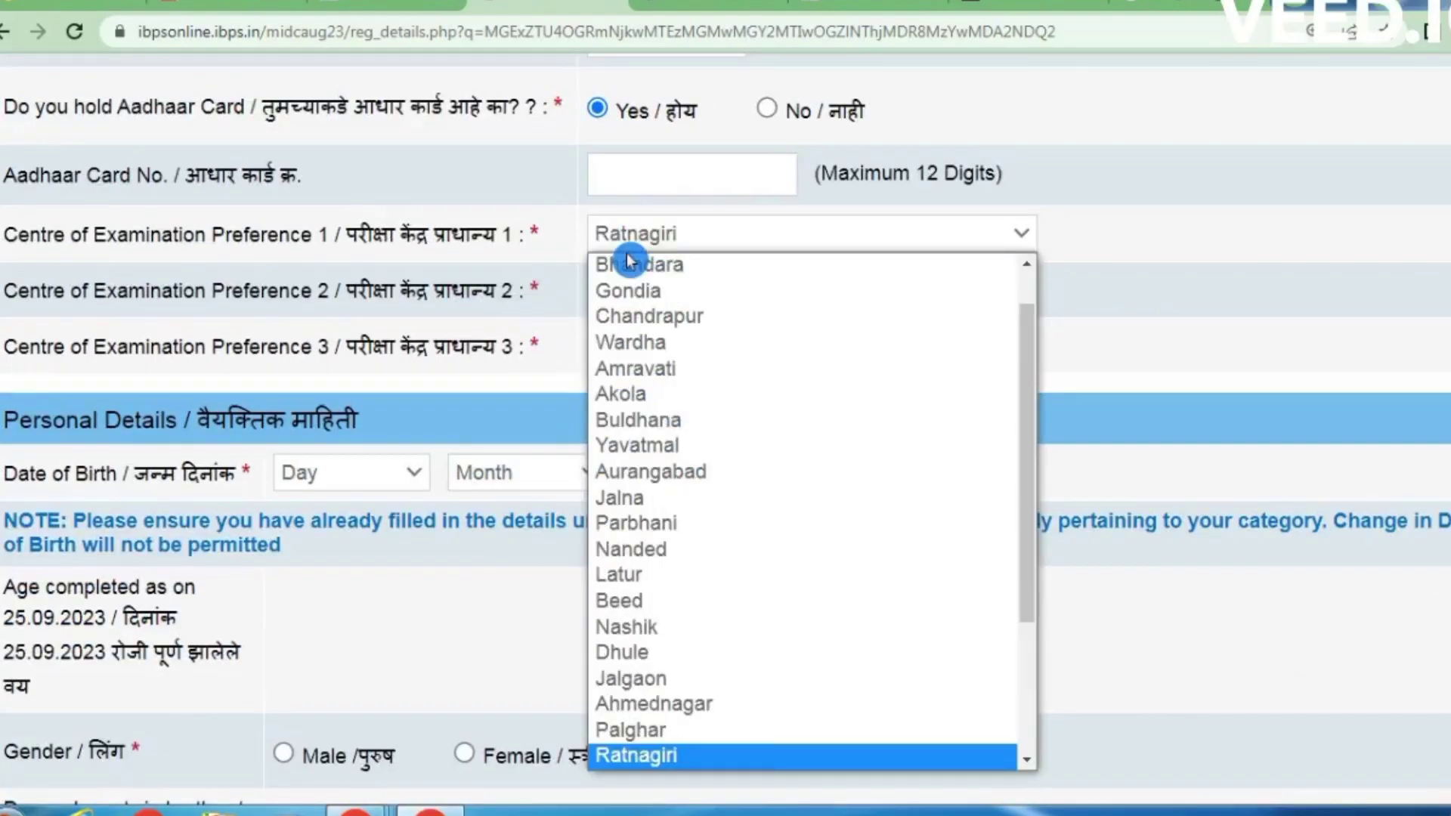
click(670, 756)
key(Tab)
text(pu)
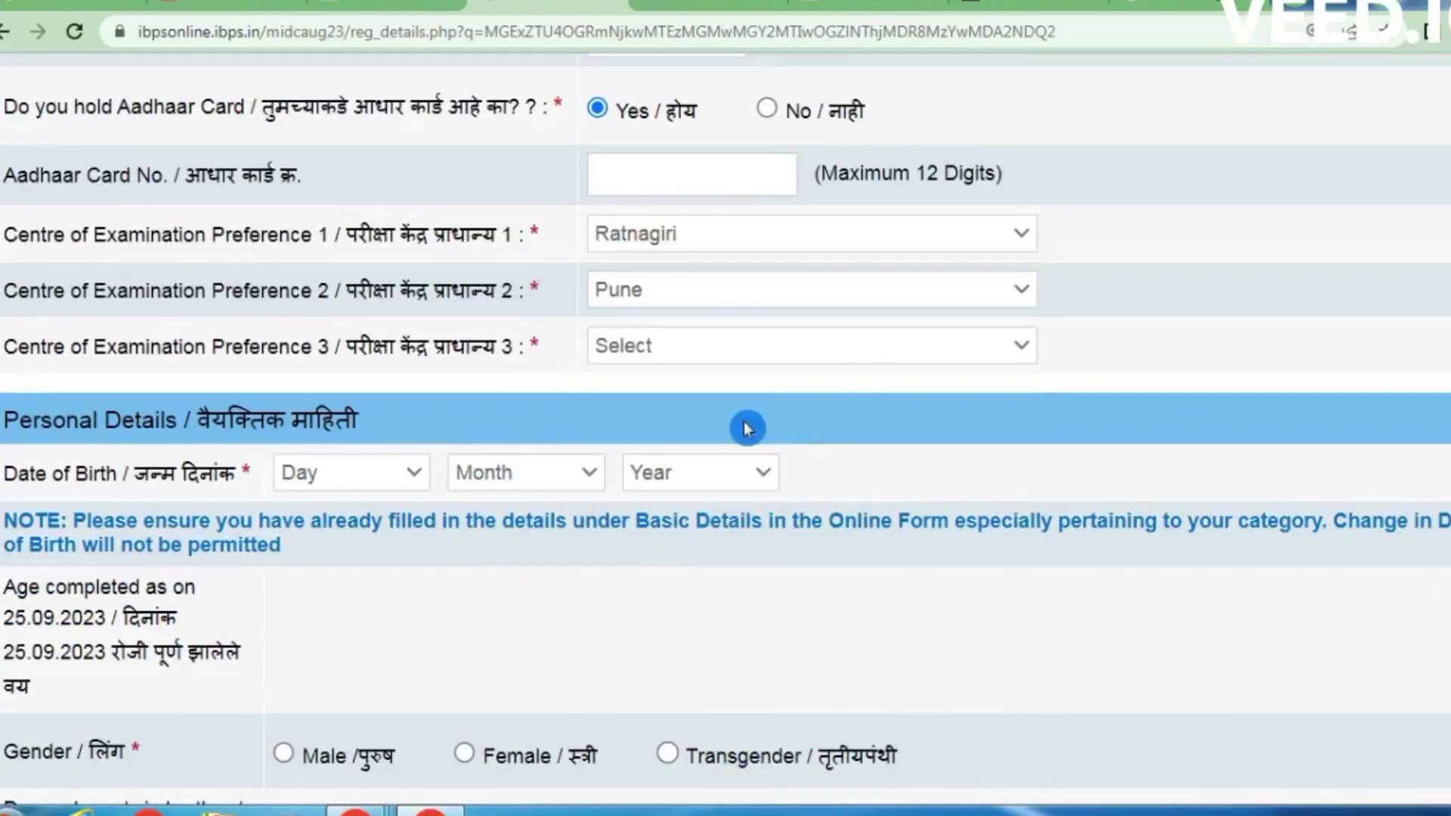
click(744, 353)
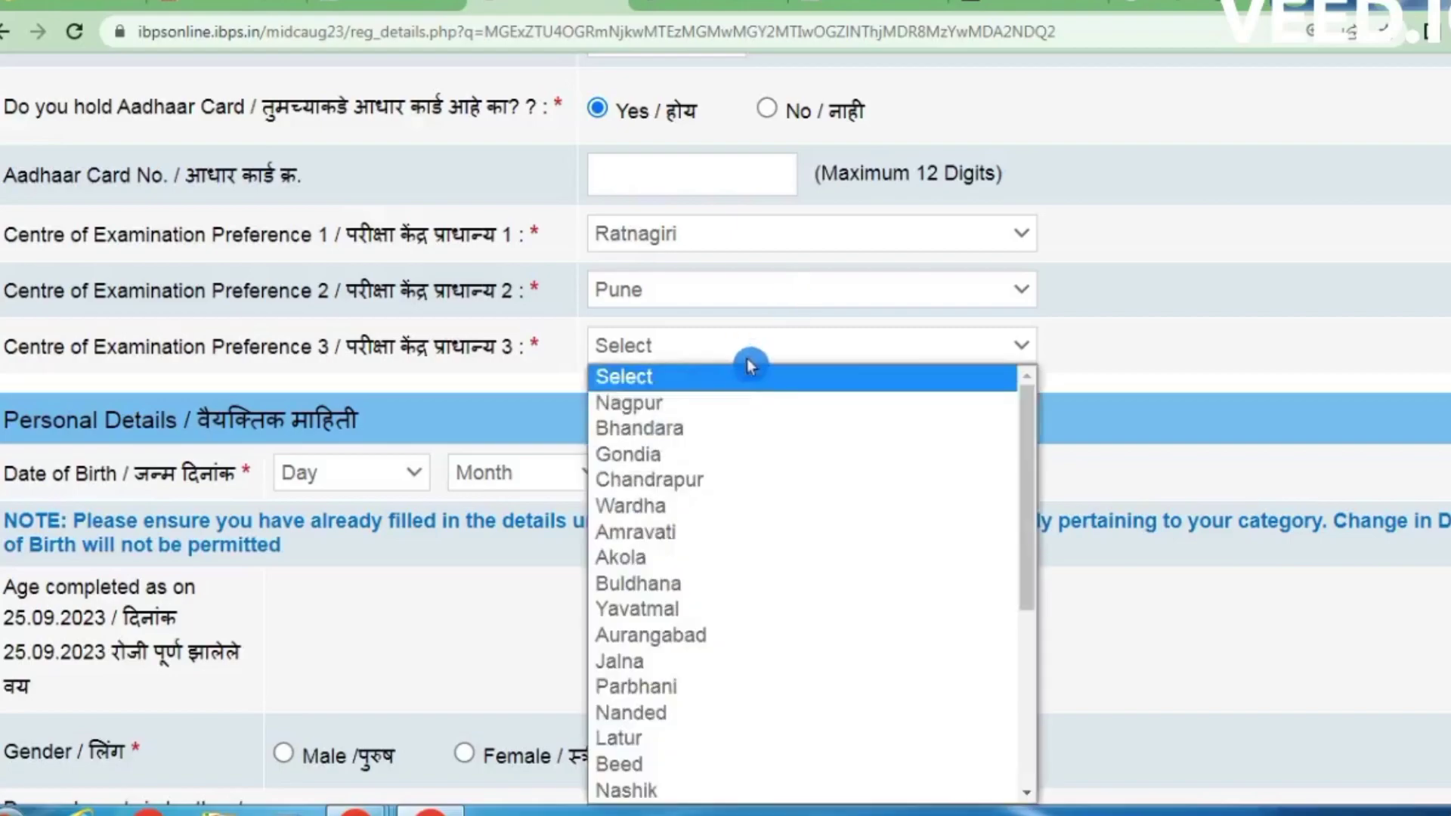
key(k)
key(Return)
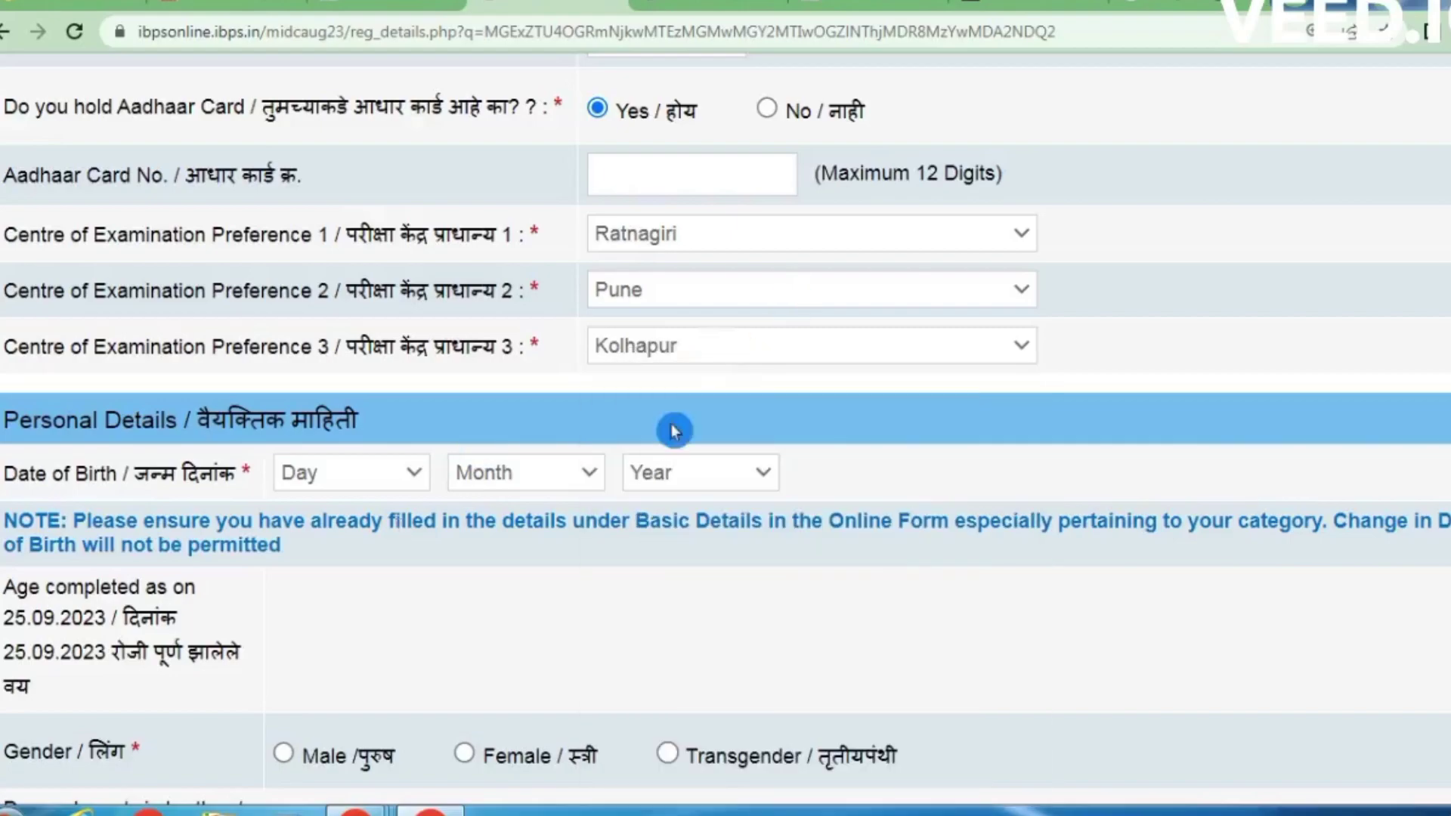
- Fill in the applicant's date of birth in the Personal Details and set the gender to Male
scroll(675, 431, down, 1)
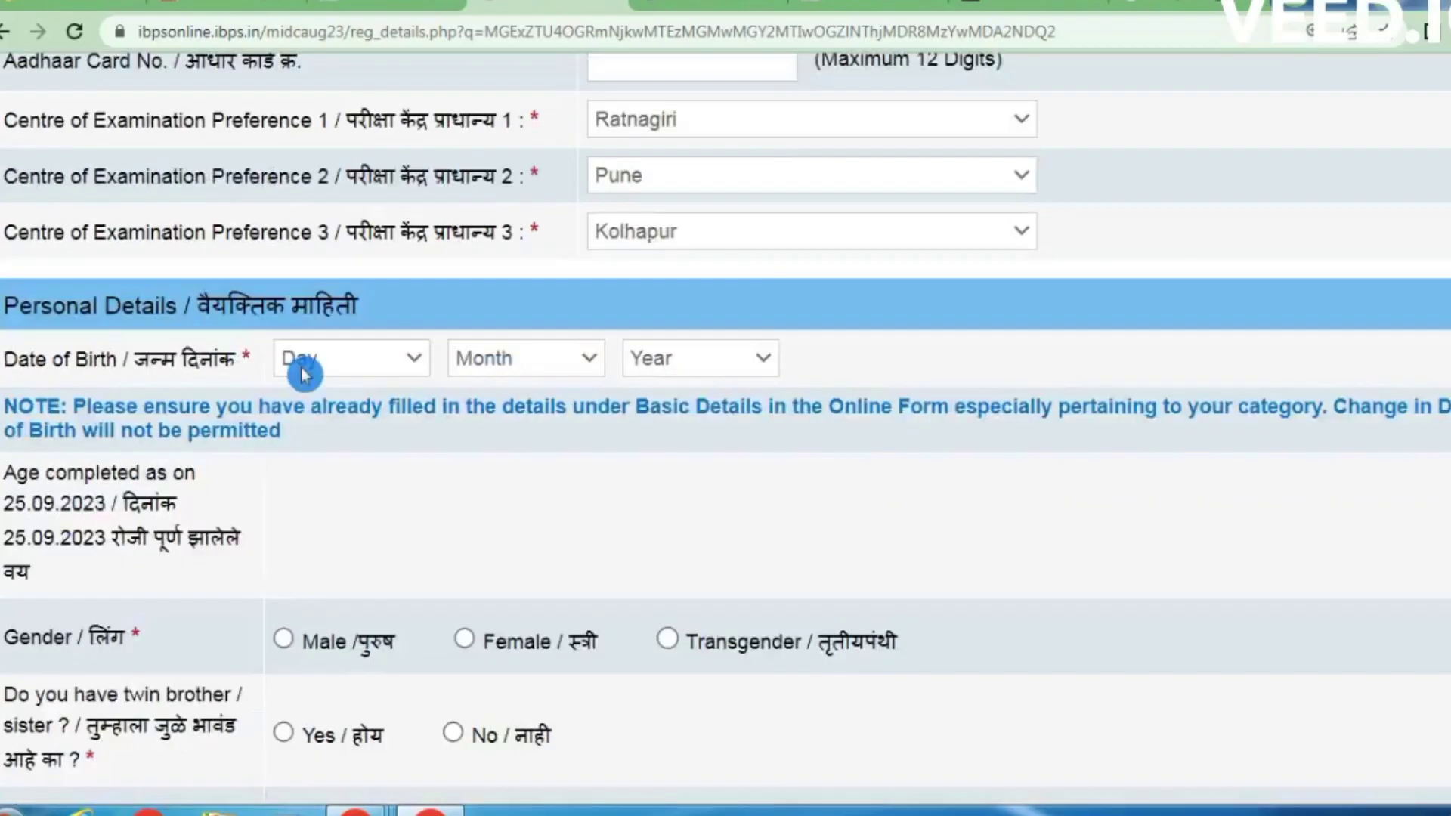
click(365, 360)
click(379, 400)
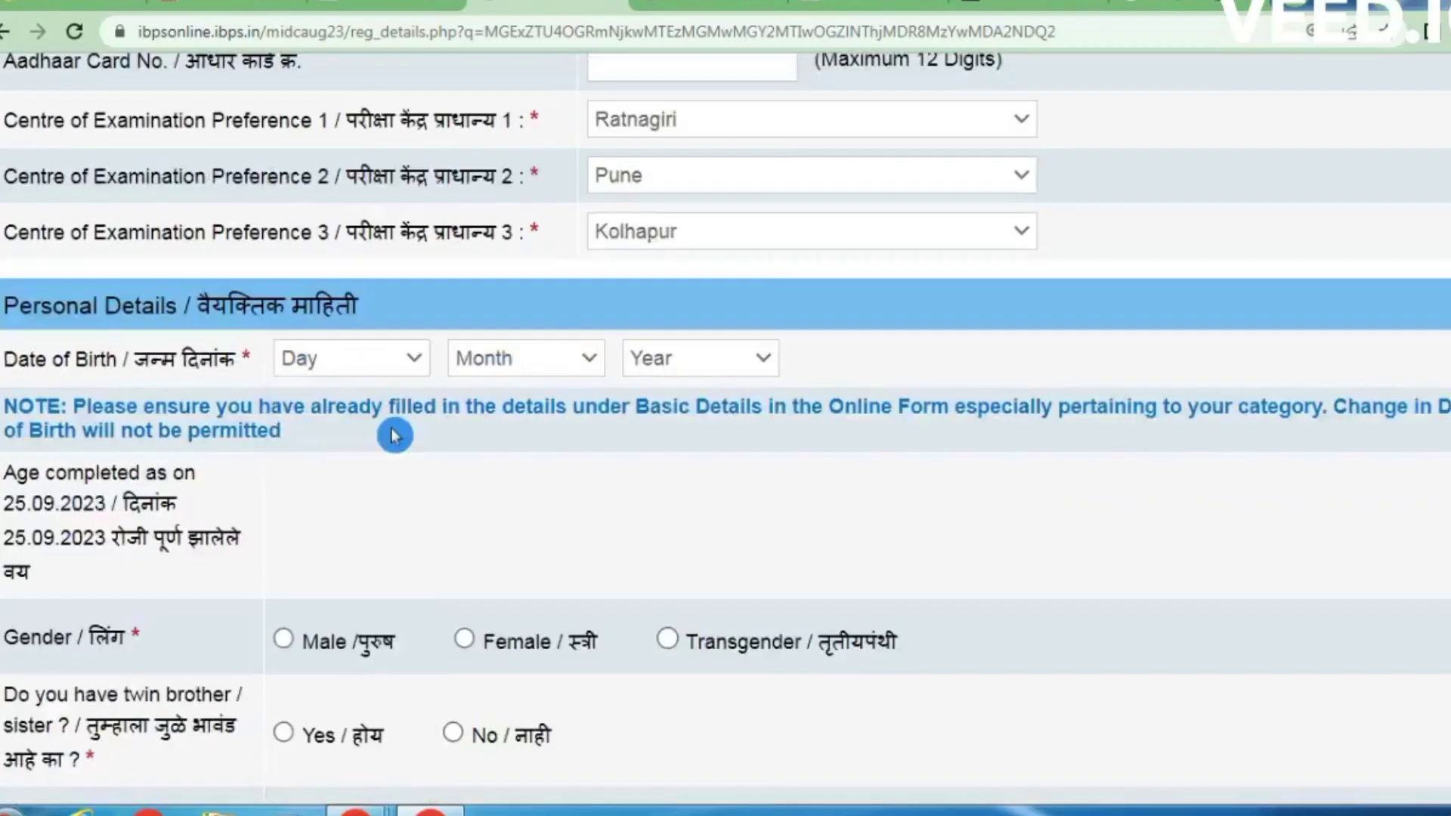
click(537, 360)
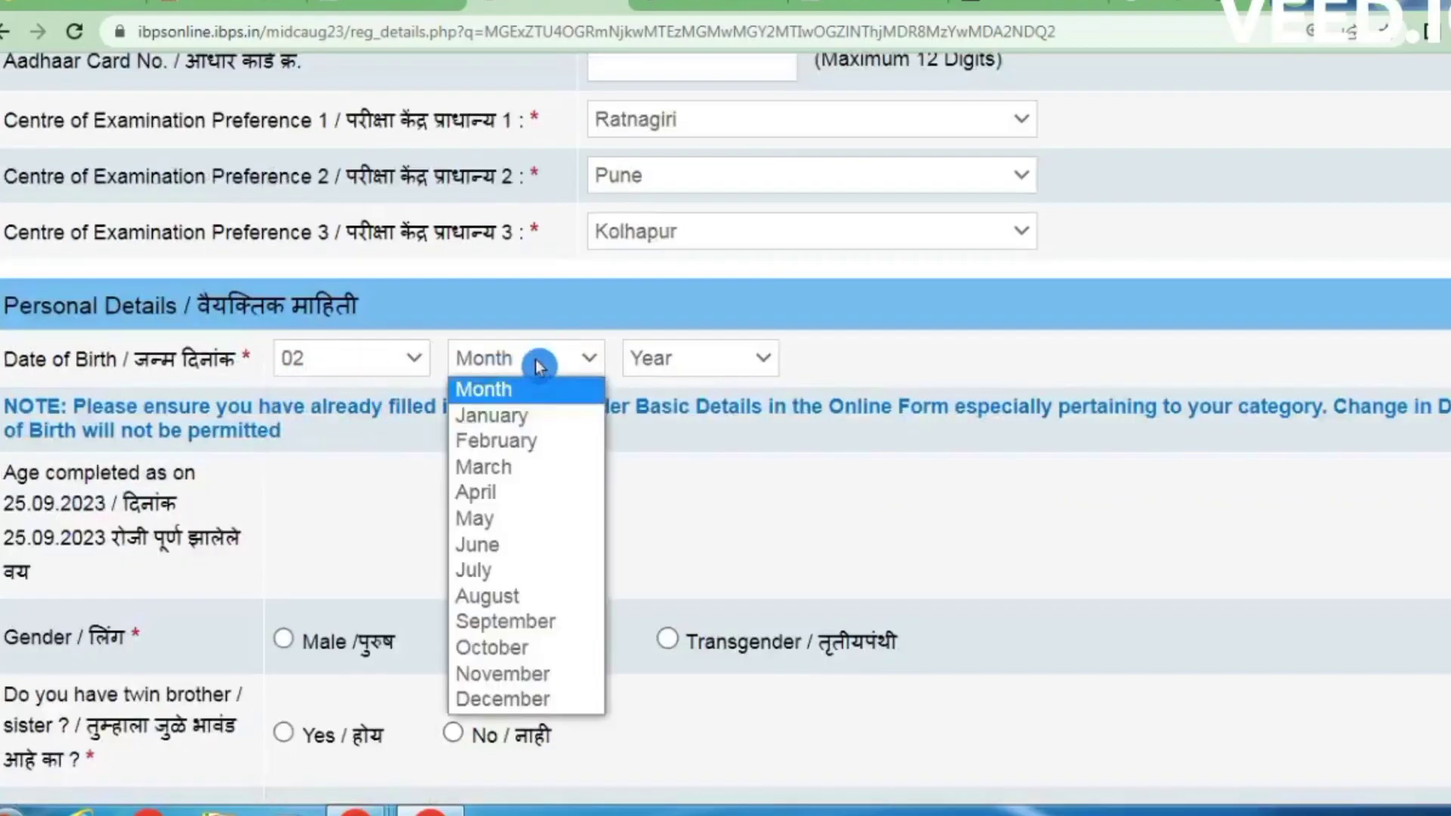
click(547, 415)
click(684, 359)
scroll(705, 669, down, 4)
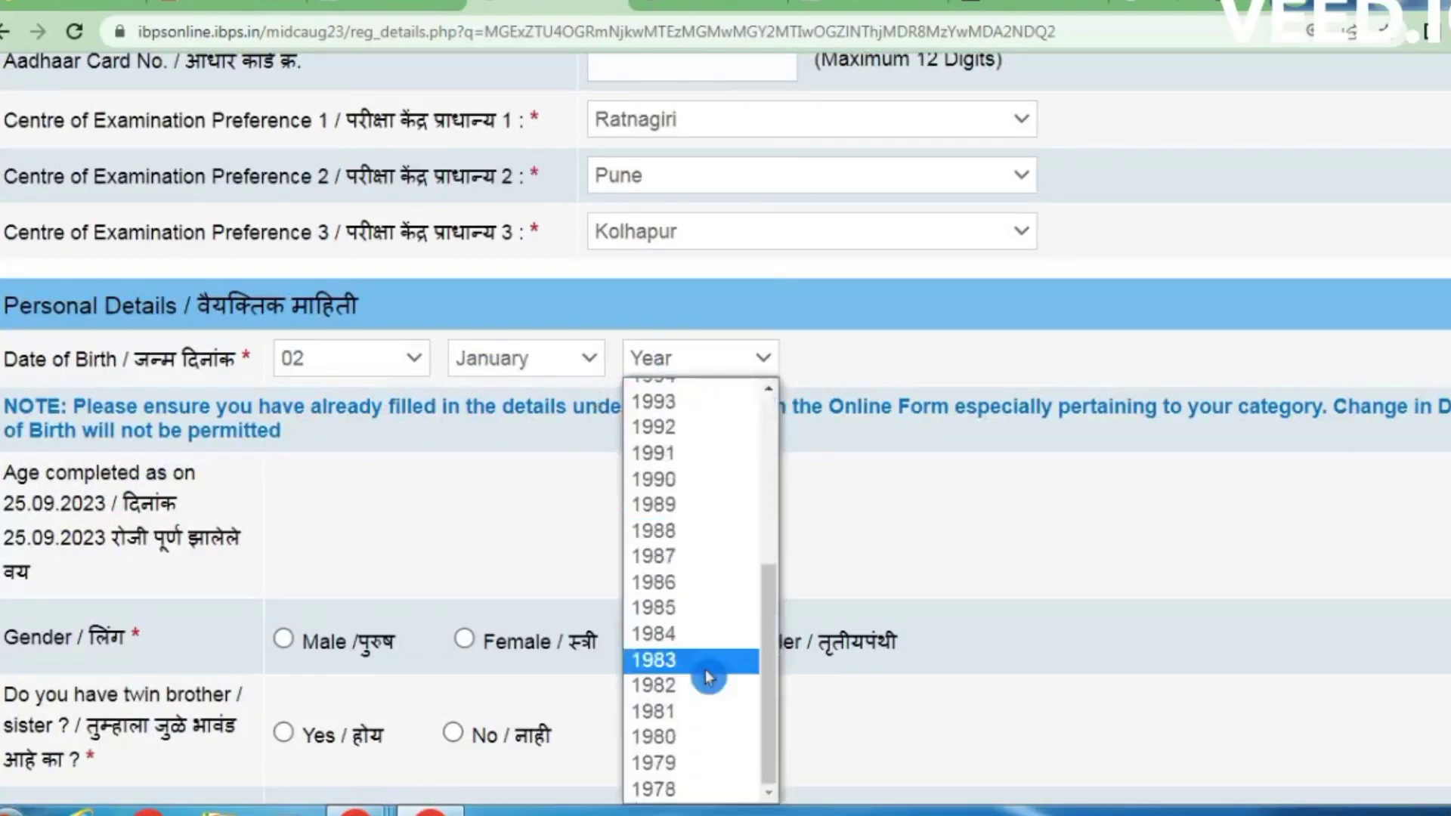
click(693, 408)
scroll(491, 574, down, 3)
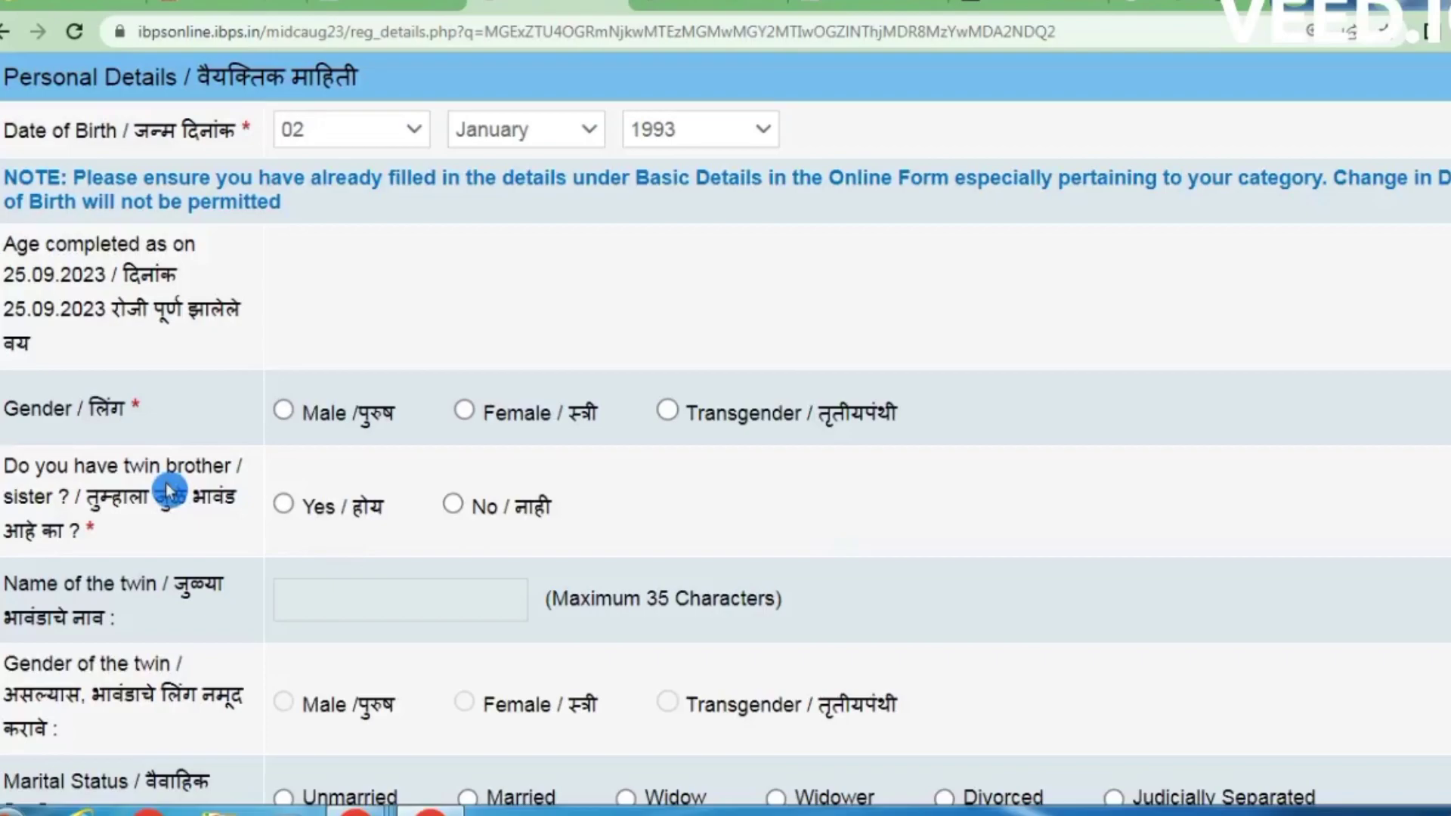
click(284, 410)
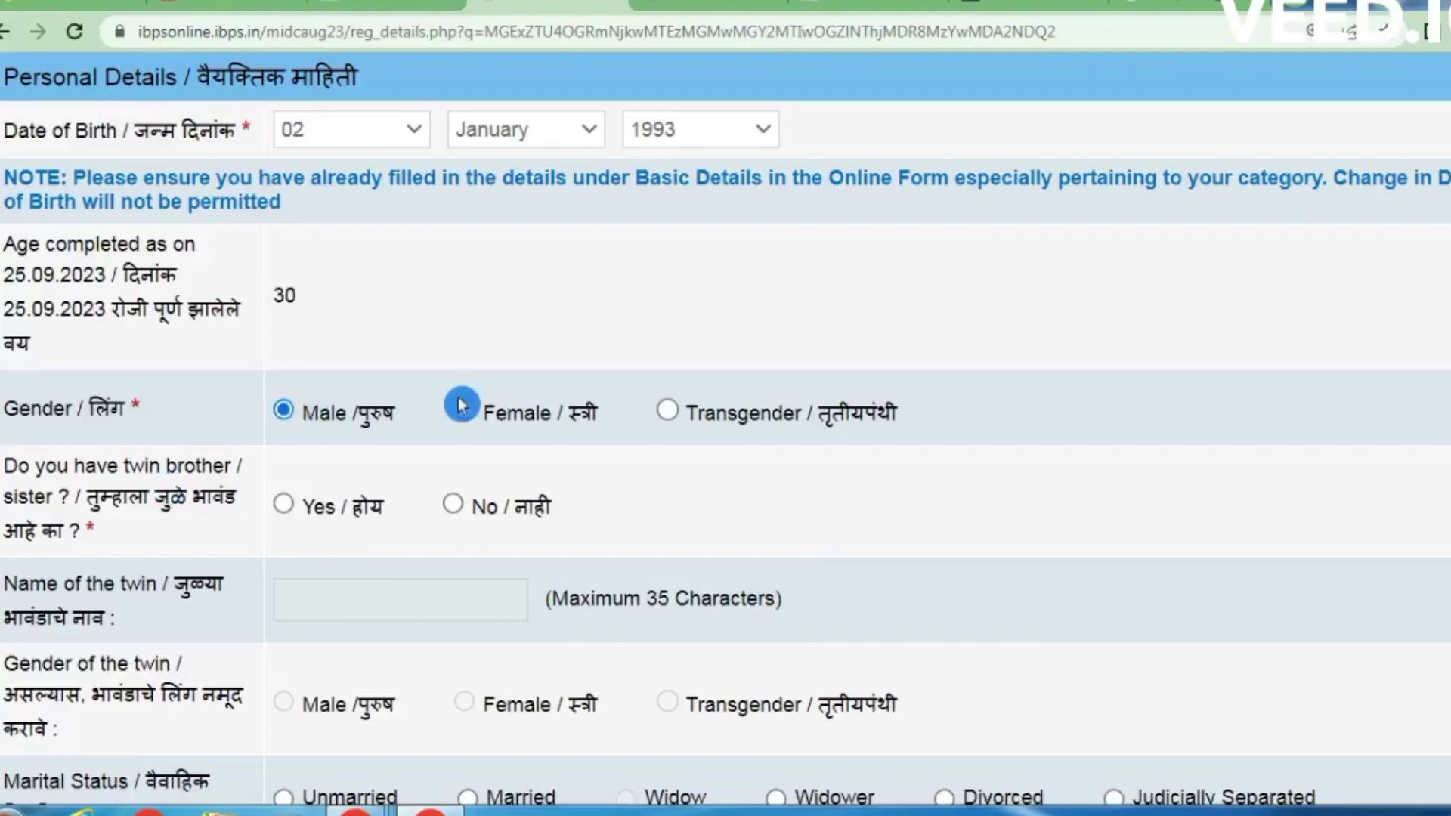
- Answer No to having a twin brother or sister and set the marital status to Unmarried
scroll(453, 400, down, 2)
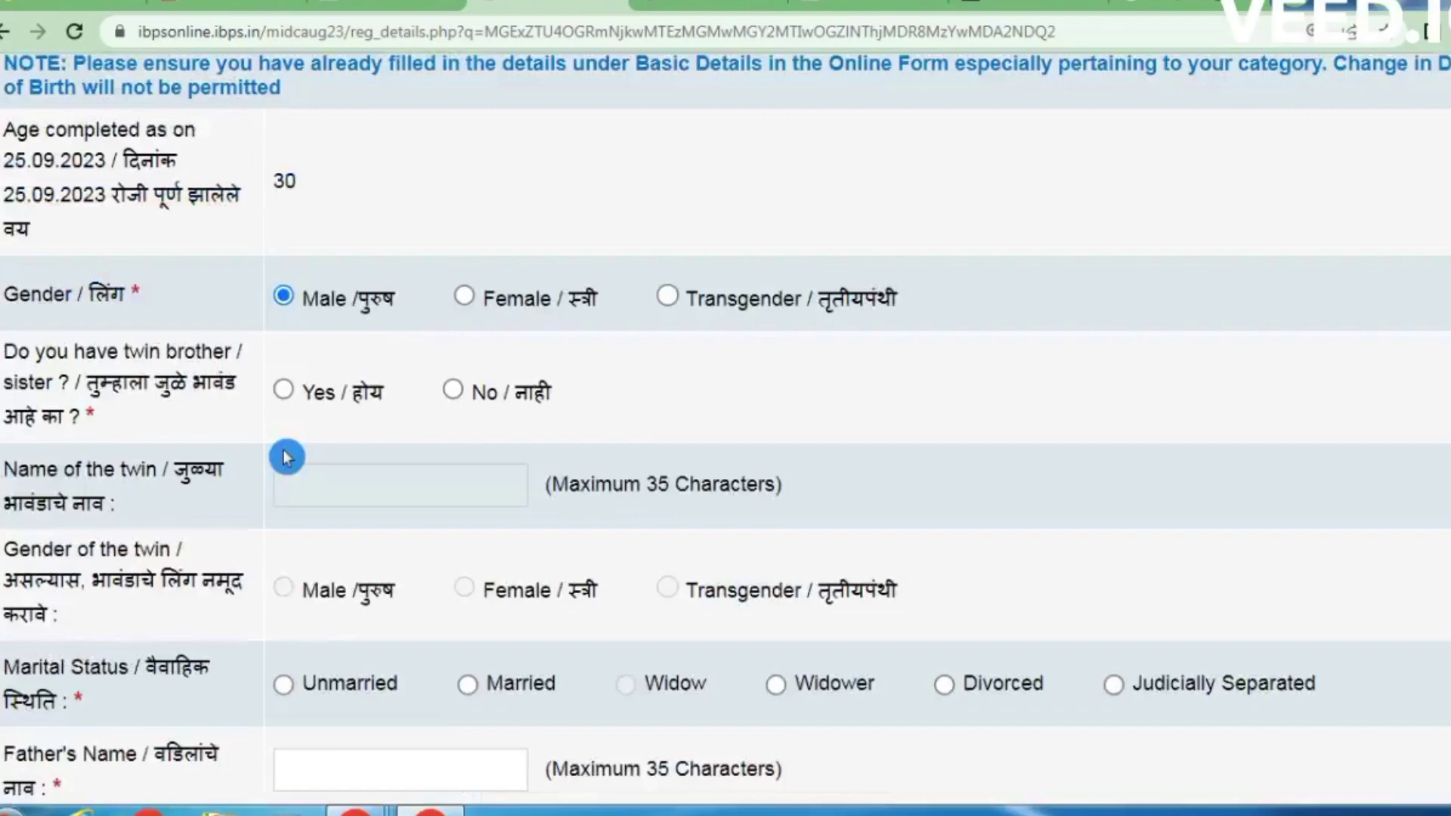
click(453, 390)
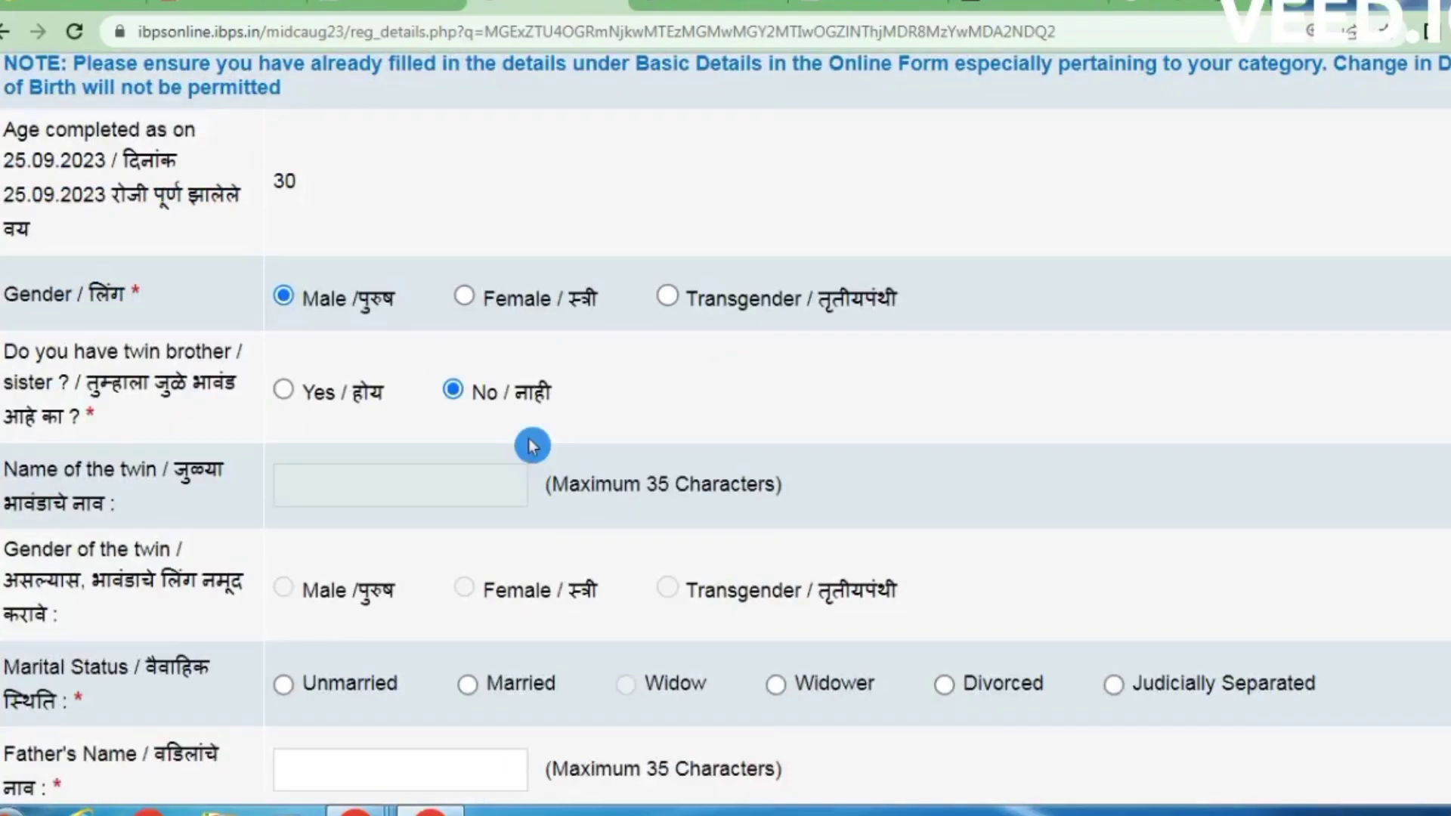
scroll(532, 446, down, 2)
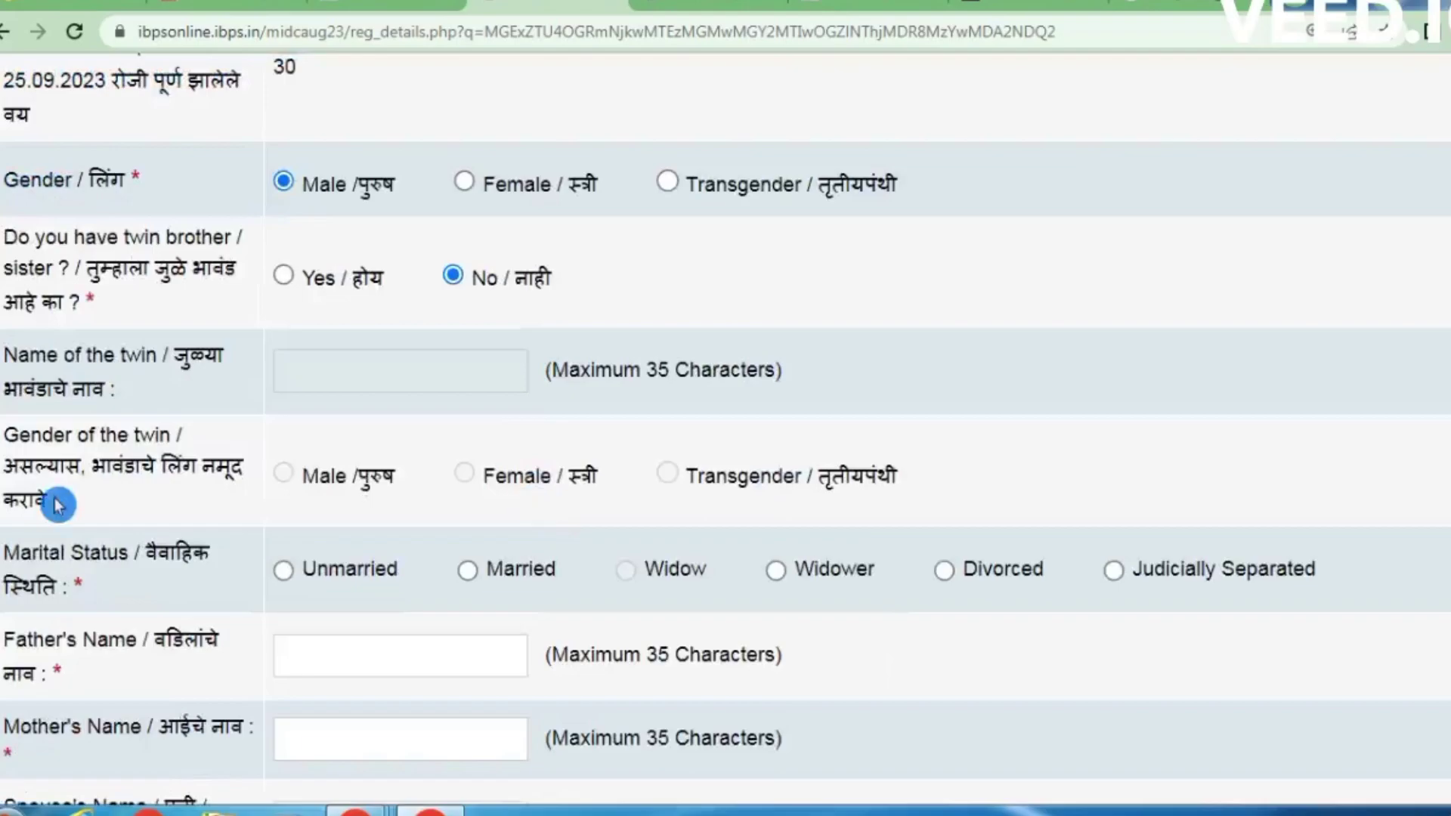
scroll(106, 484, down, 4)
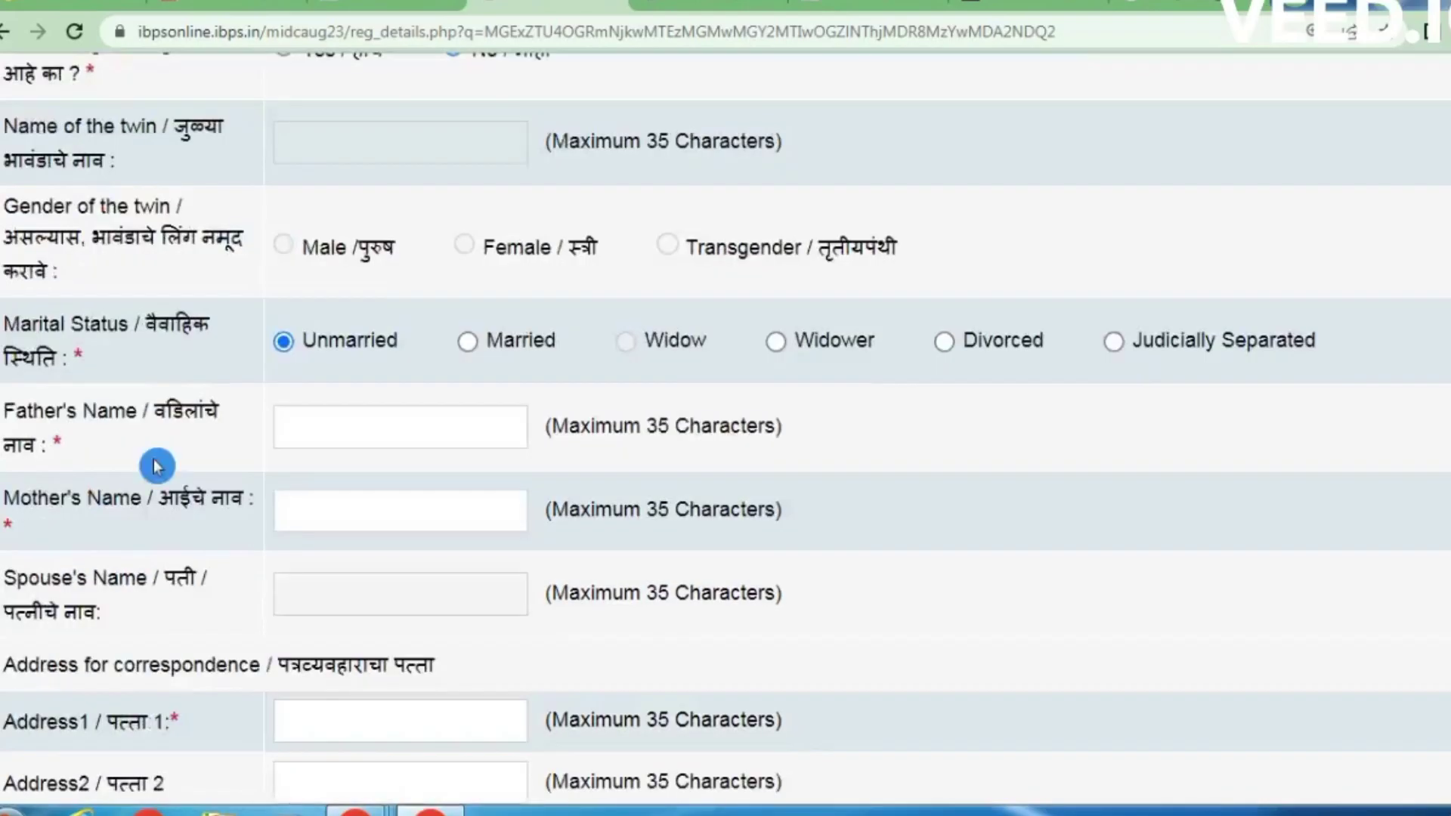
- Fill in the father's and mother's names and the address lines, taluka and district of the correspondence address
scroll(137, 509, down, 4)
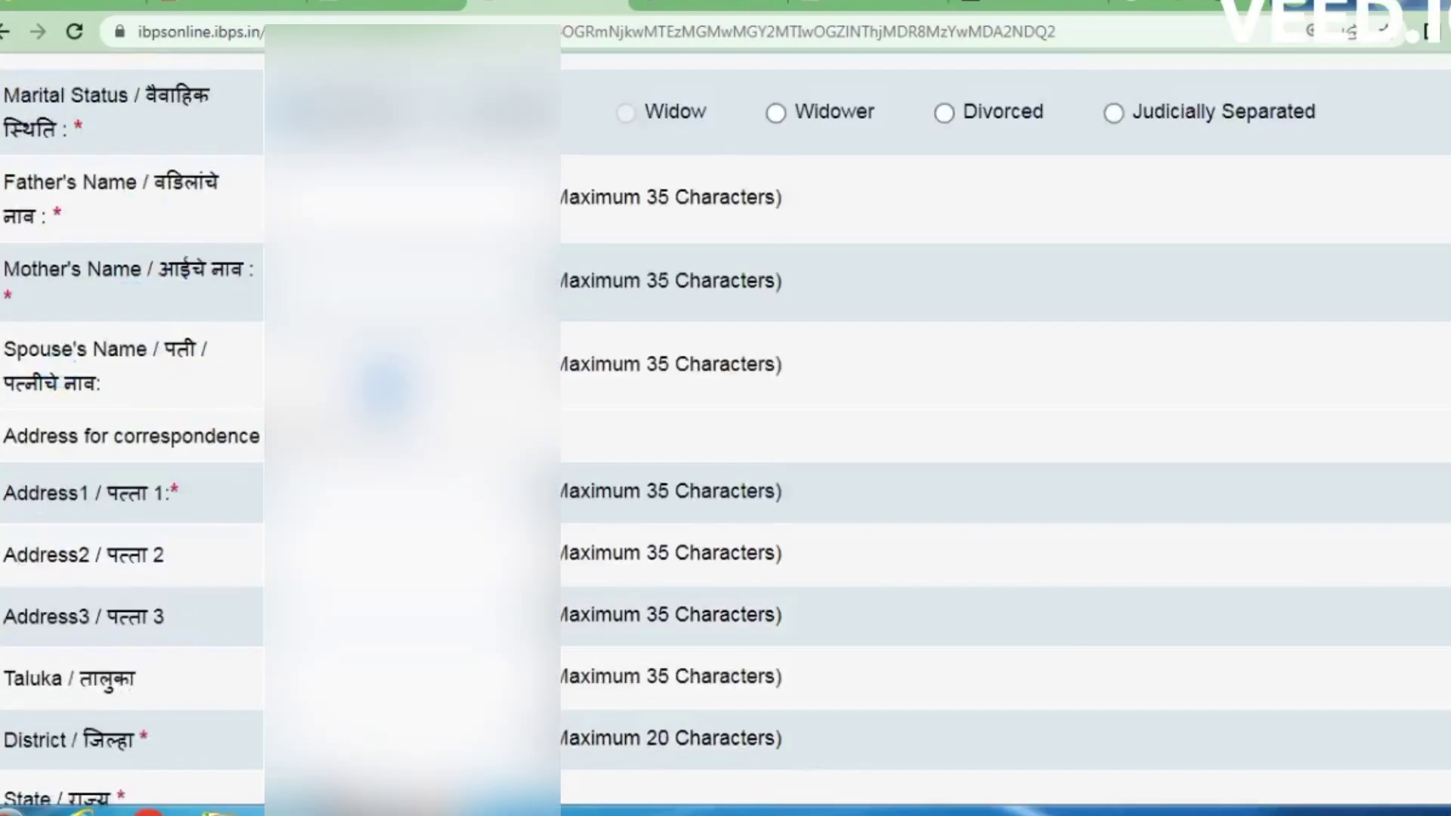
scroll(226, 378, down, 2)
click(219, 373)
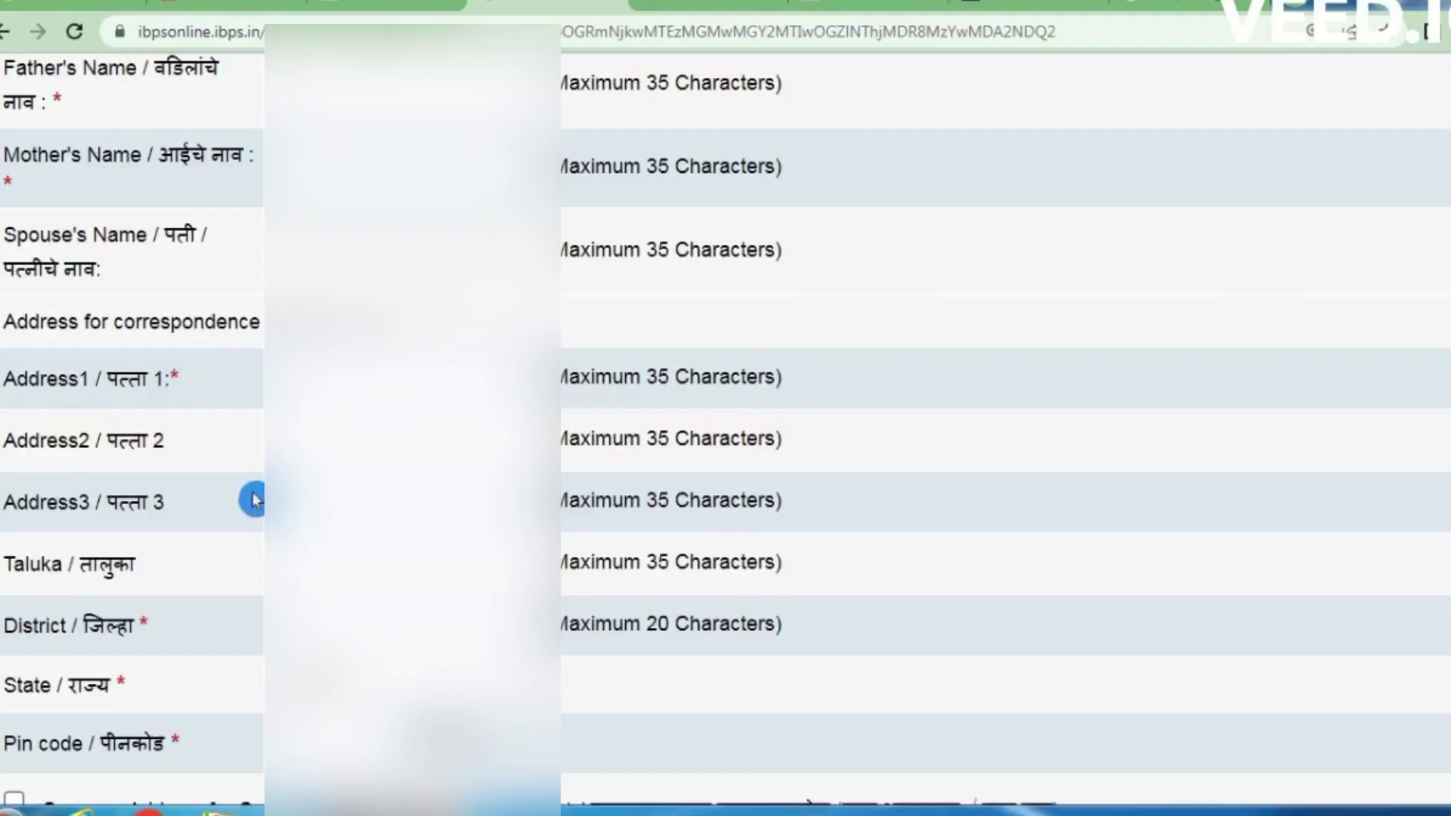
scroll(831, 416, down, 1)
scroll(242, 457, down, 2)
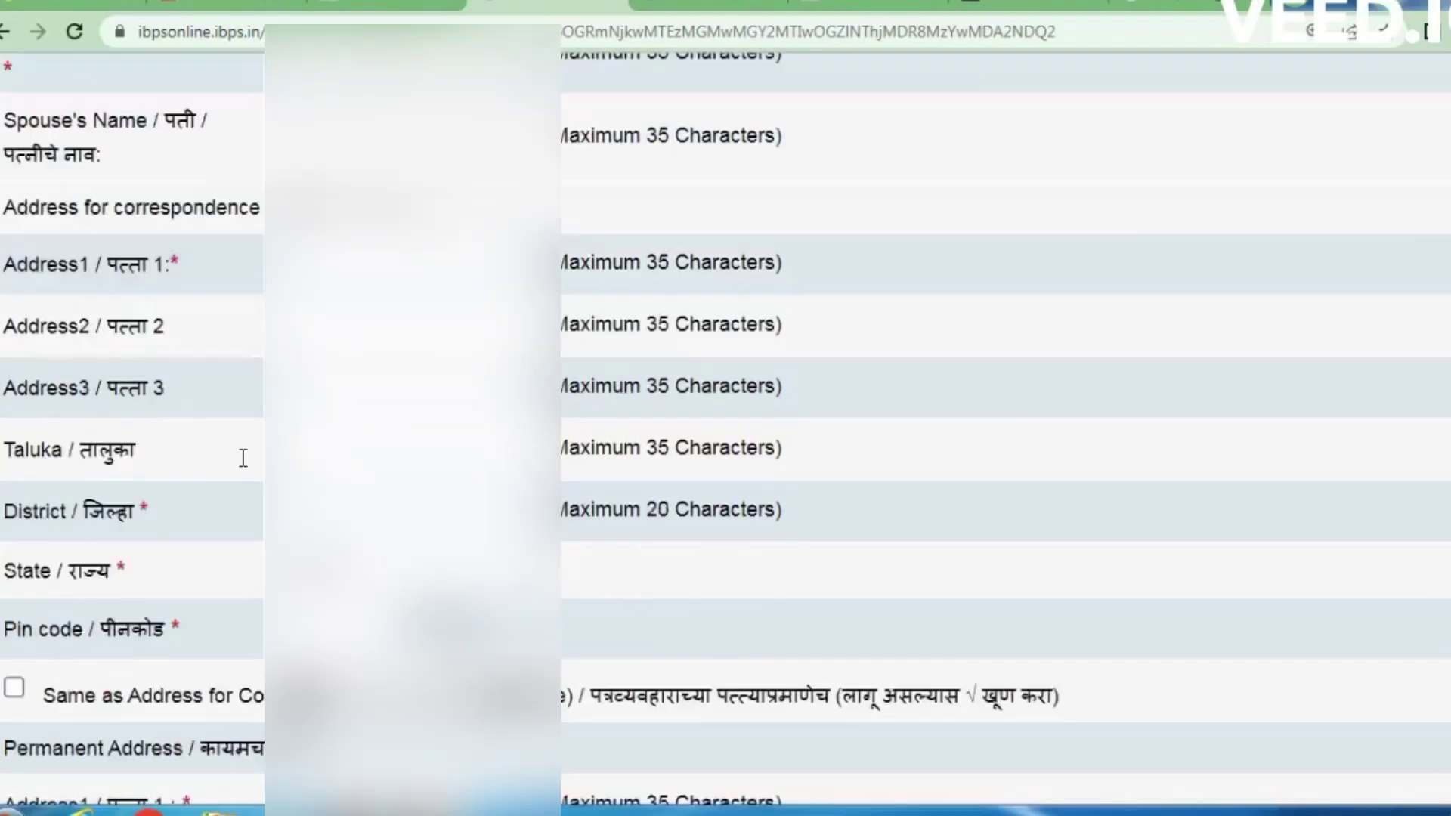
scroll(725, 430, down, 2)
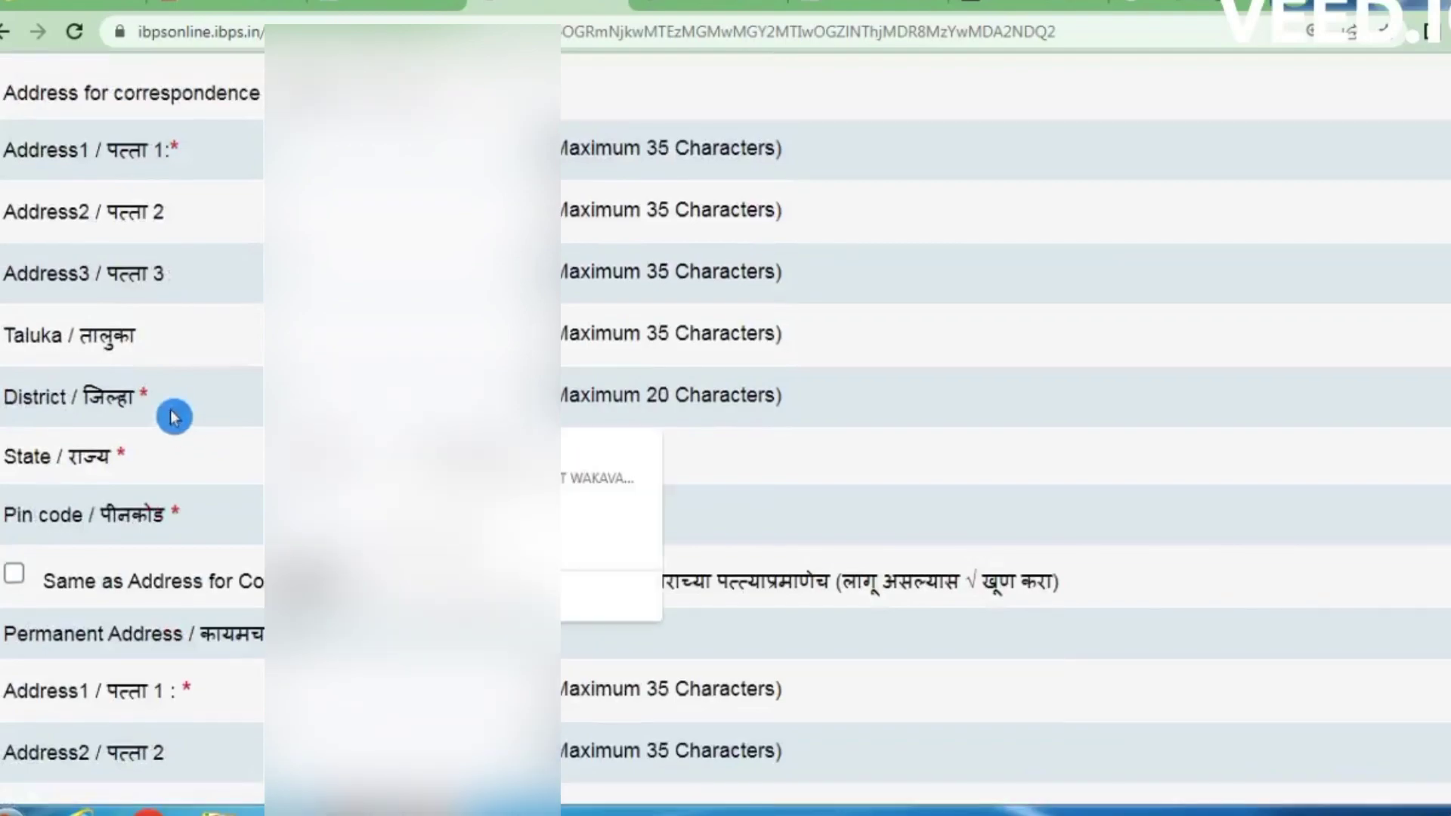
- Select the state and enter the postal pin code for the correspondence address
click(302, 453)
scroll(412, 423, down, 2)
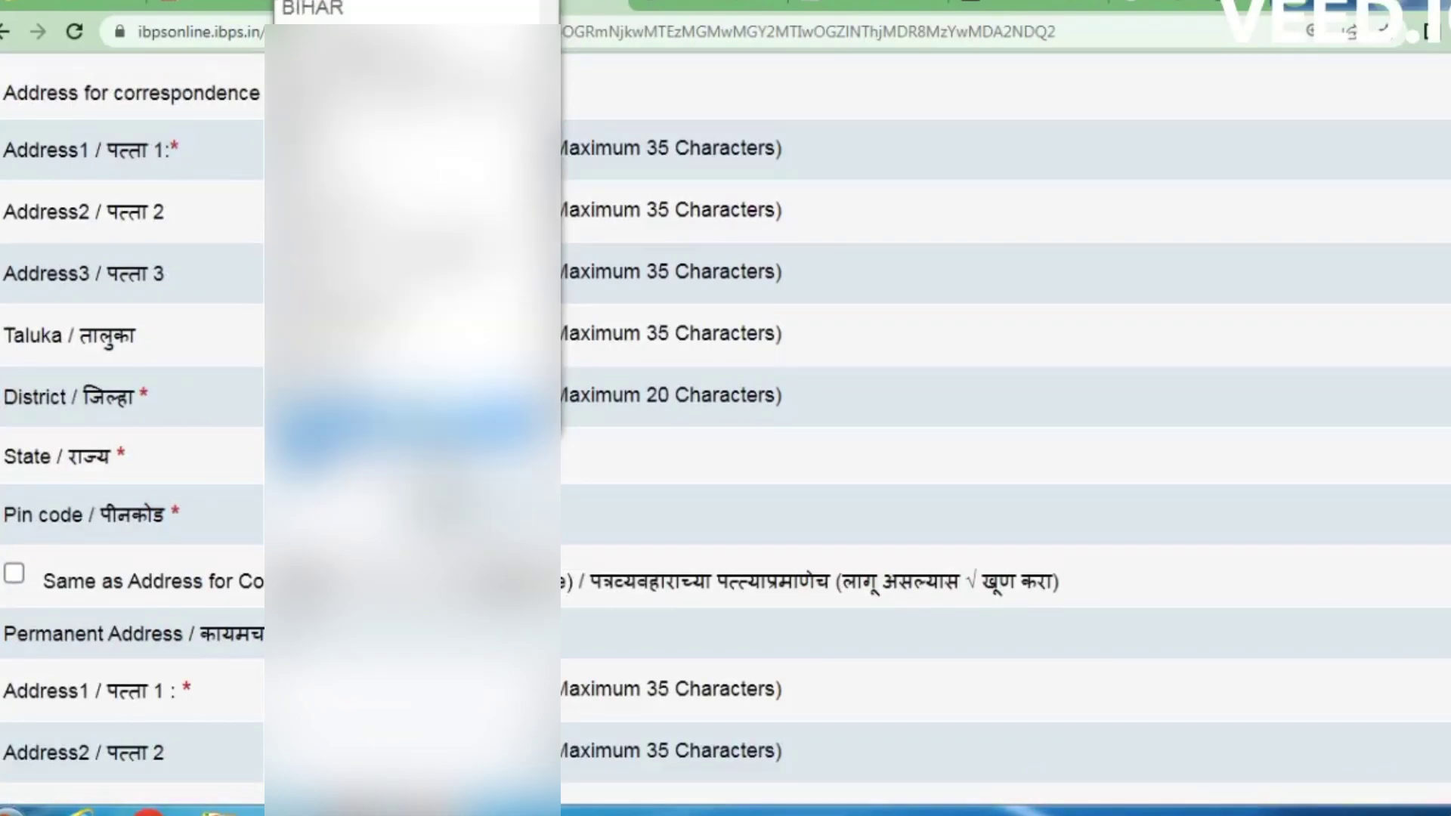
click(412, 424)
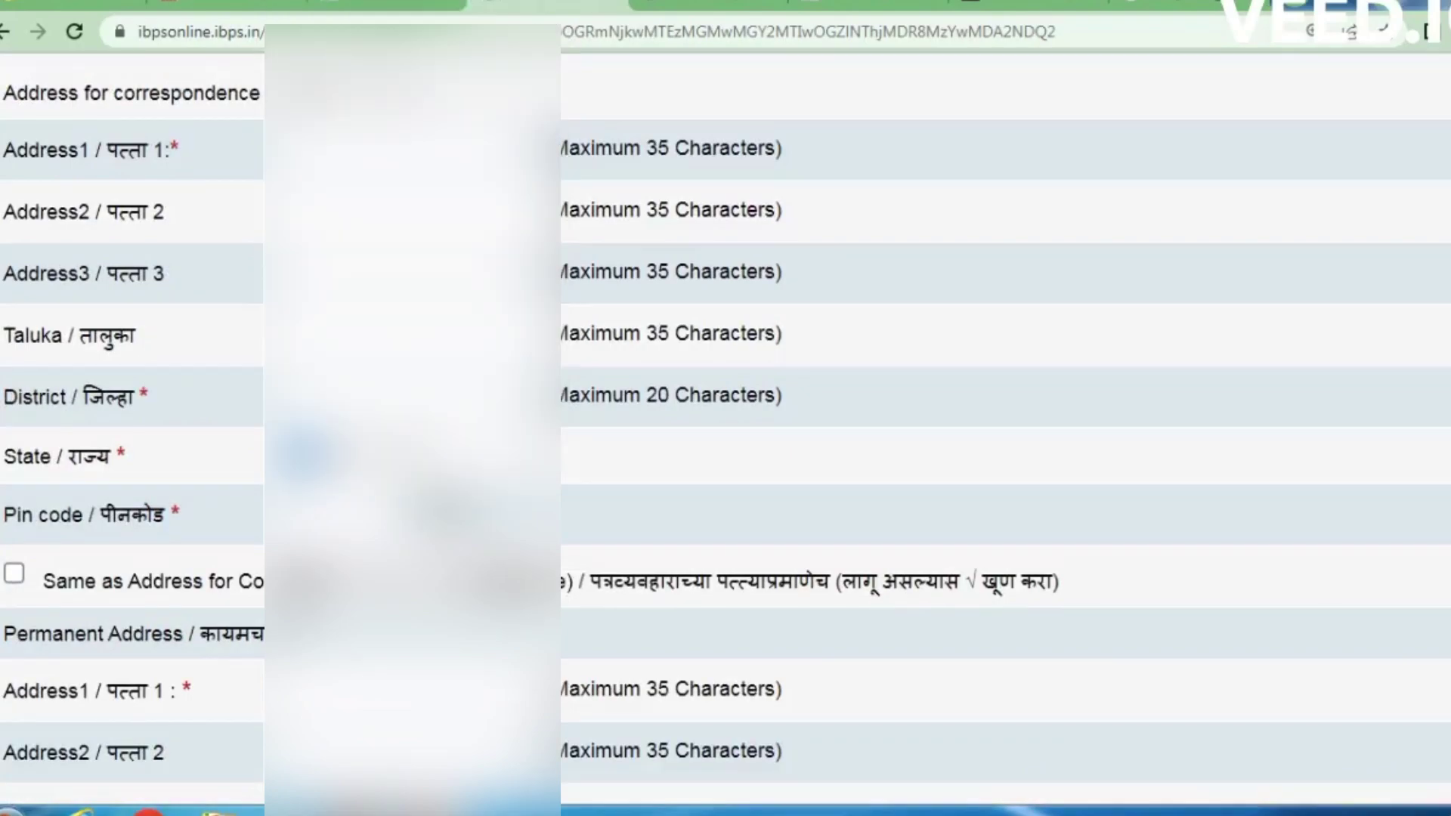
click(302, 514)
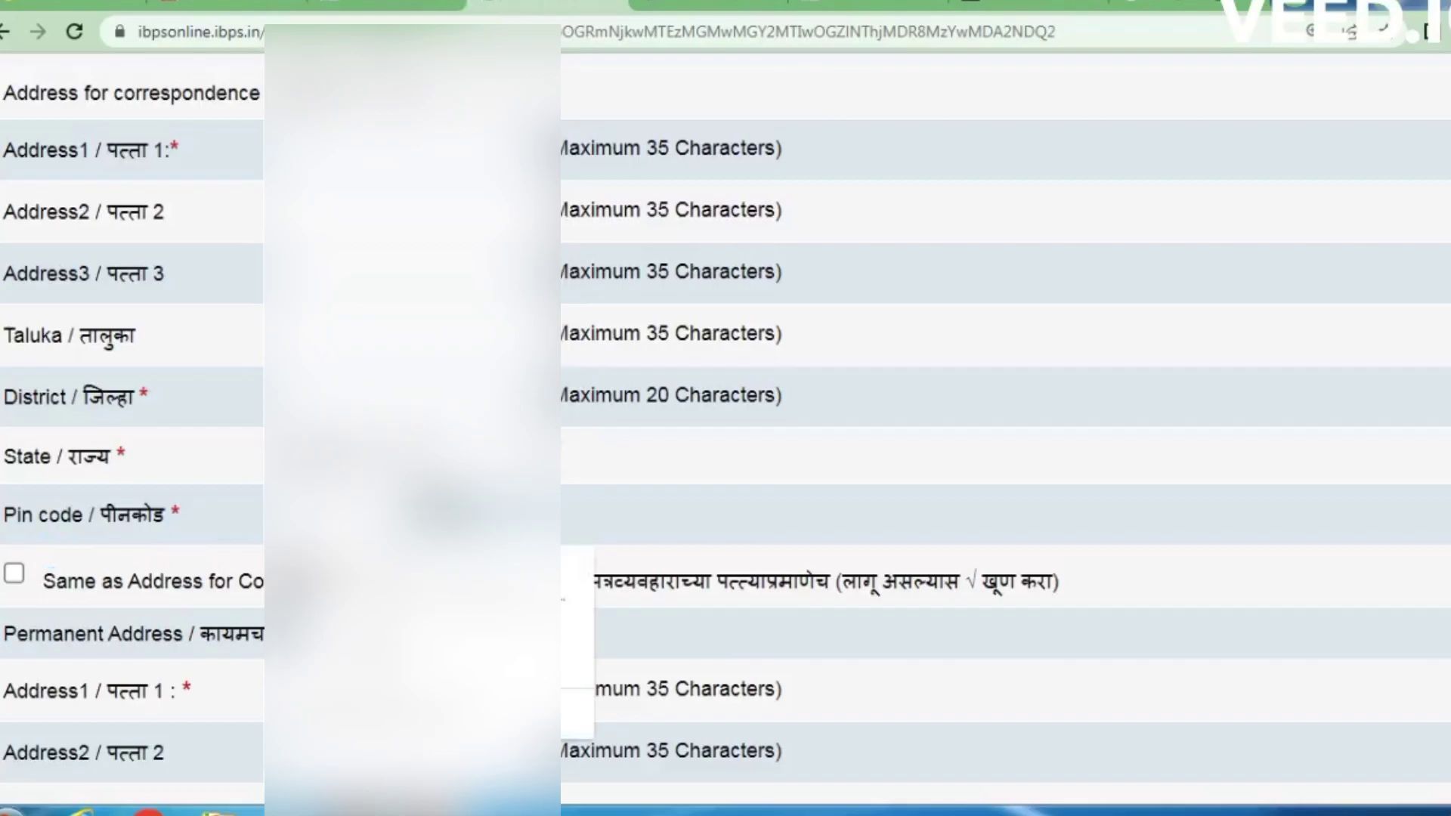
- Mark the permanent address as the same as the address for correspondence
scroll(726, 423, down, 2)
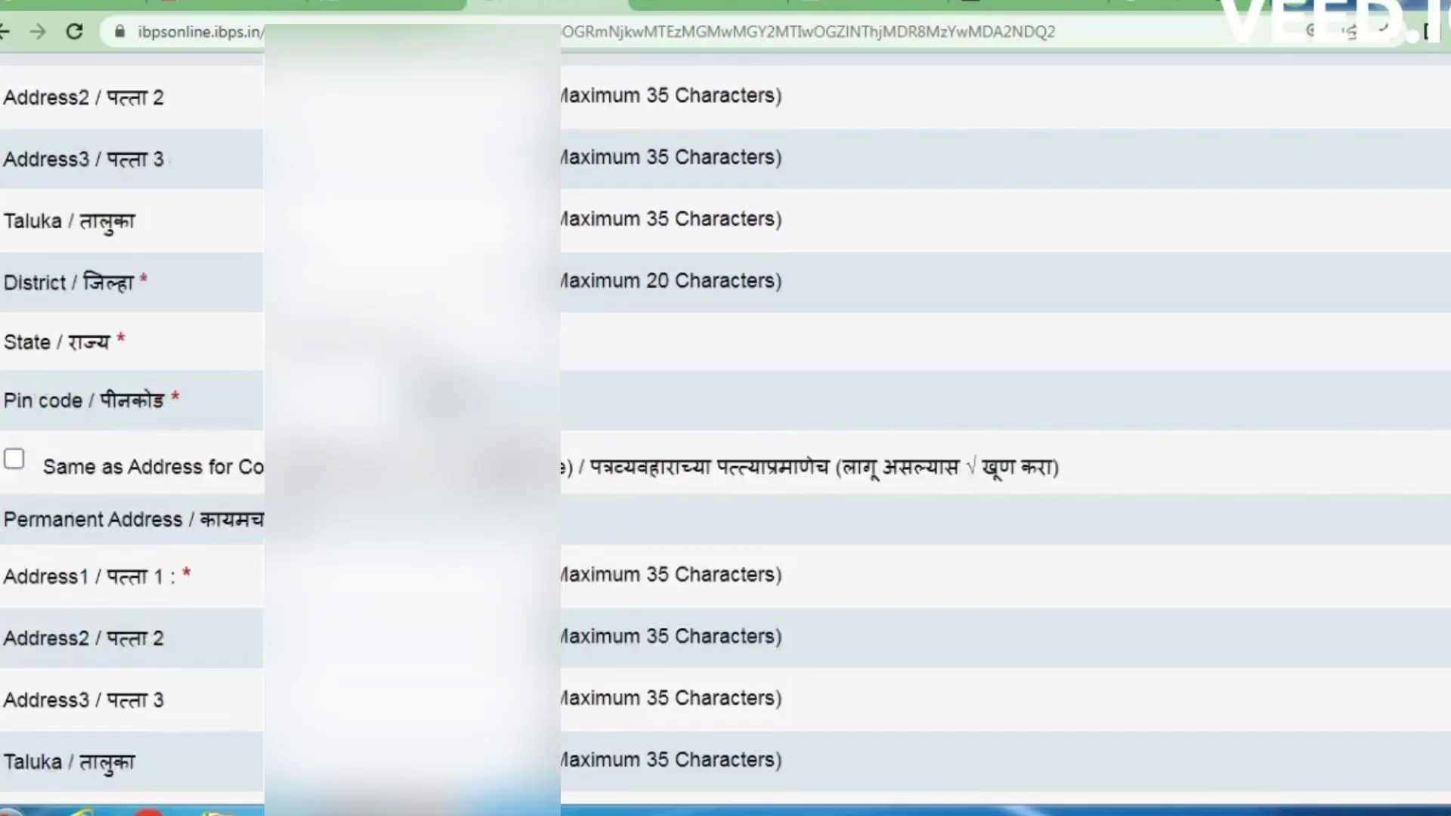
click(125, 473)
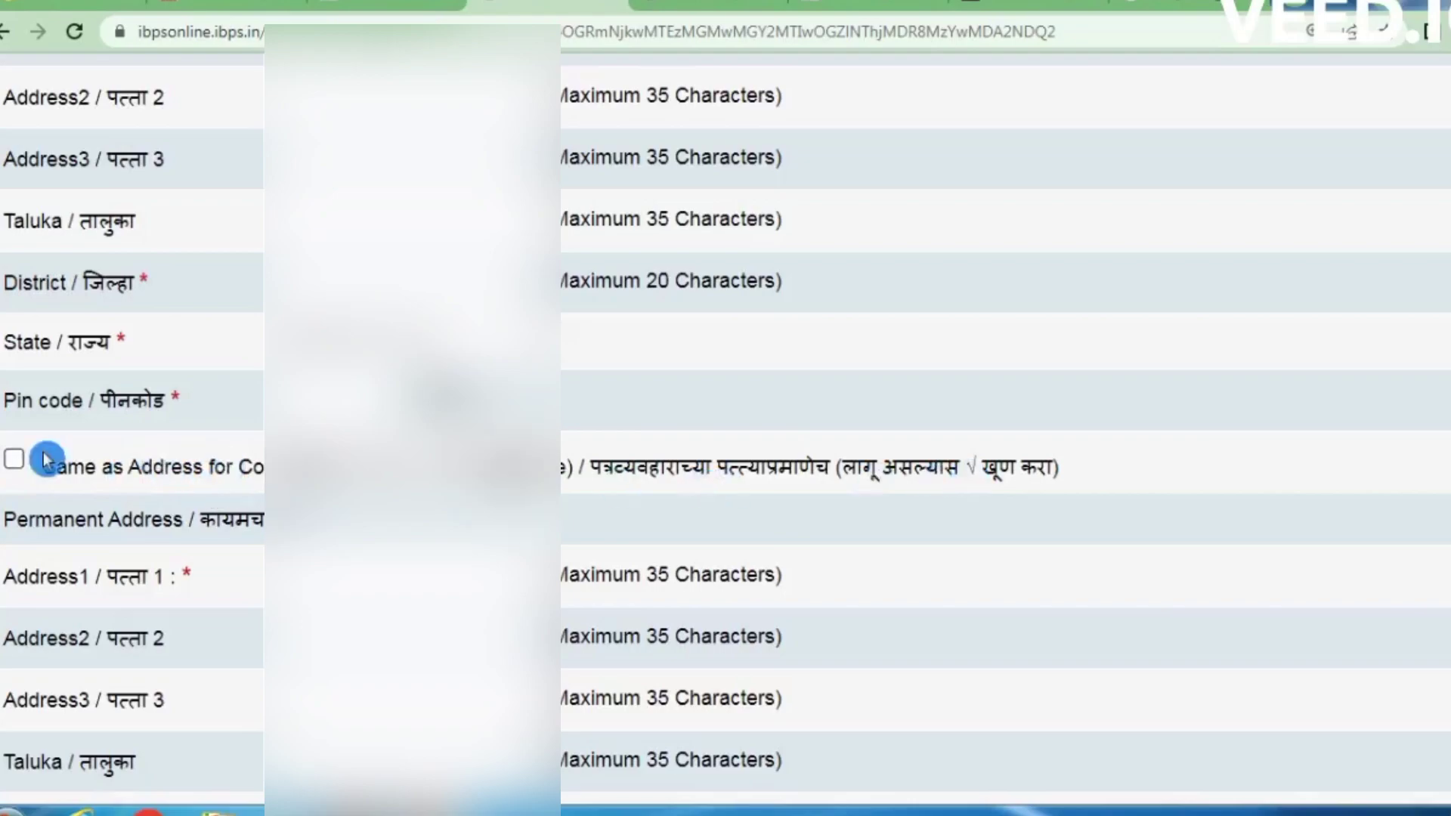
click(14, 459)
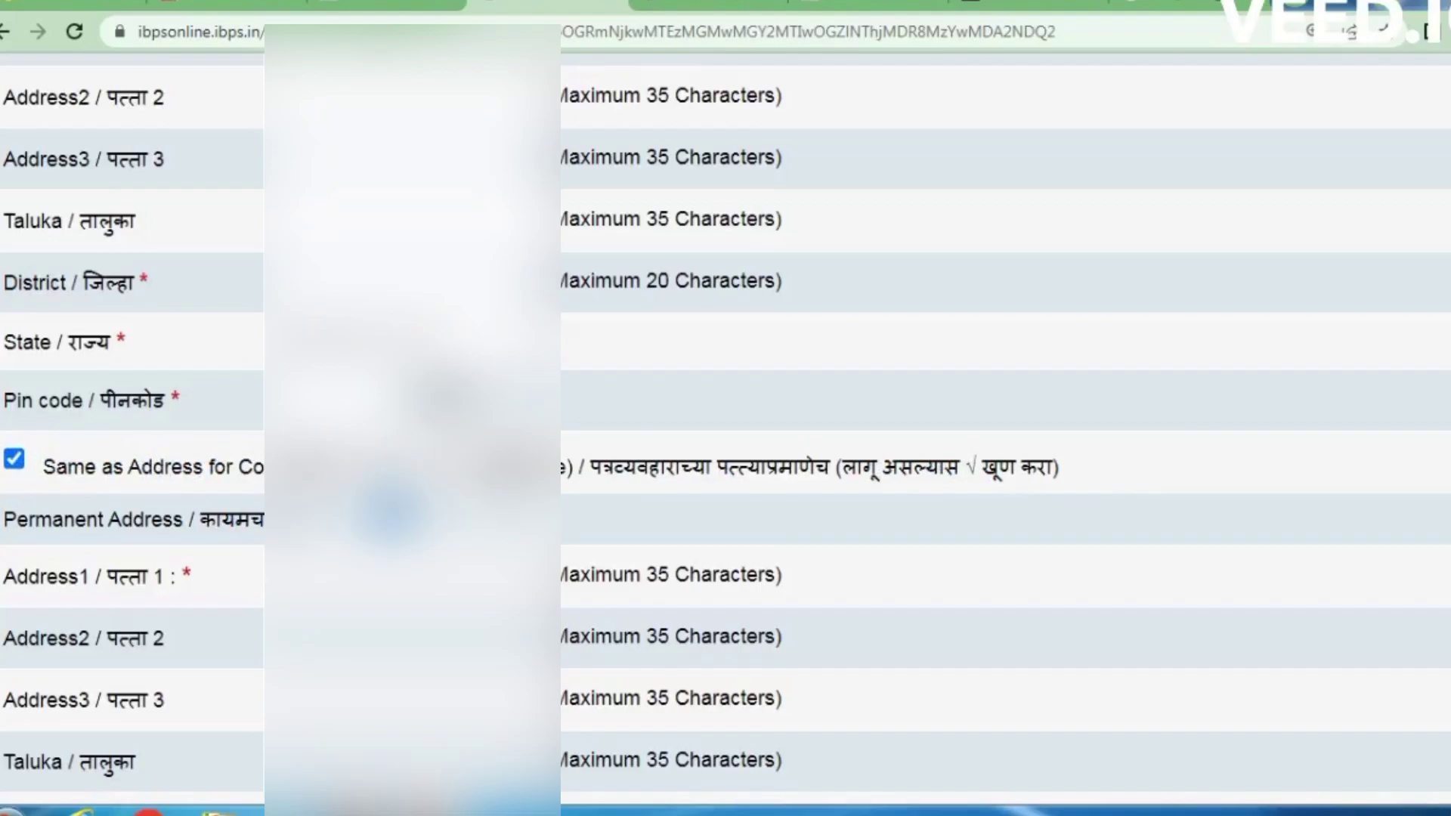
- Choose Permanent Address as the address for GST invoicing
scroll(148, 531, down, 7)
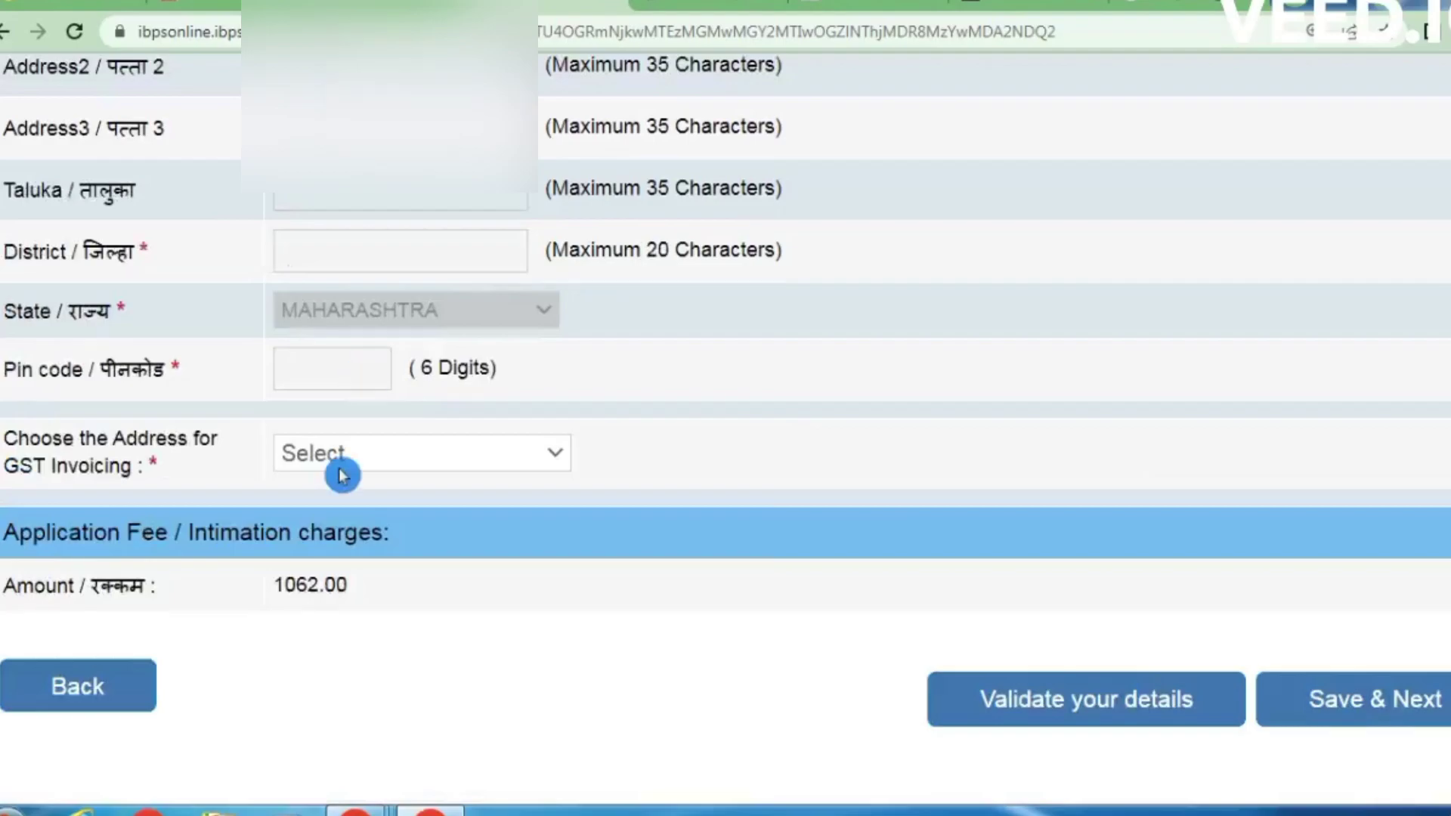
scroll(343, 475, down, 1)
click(385, 398)
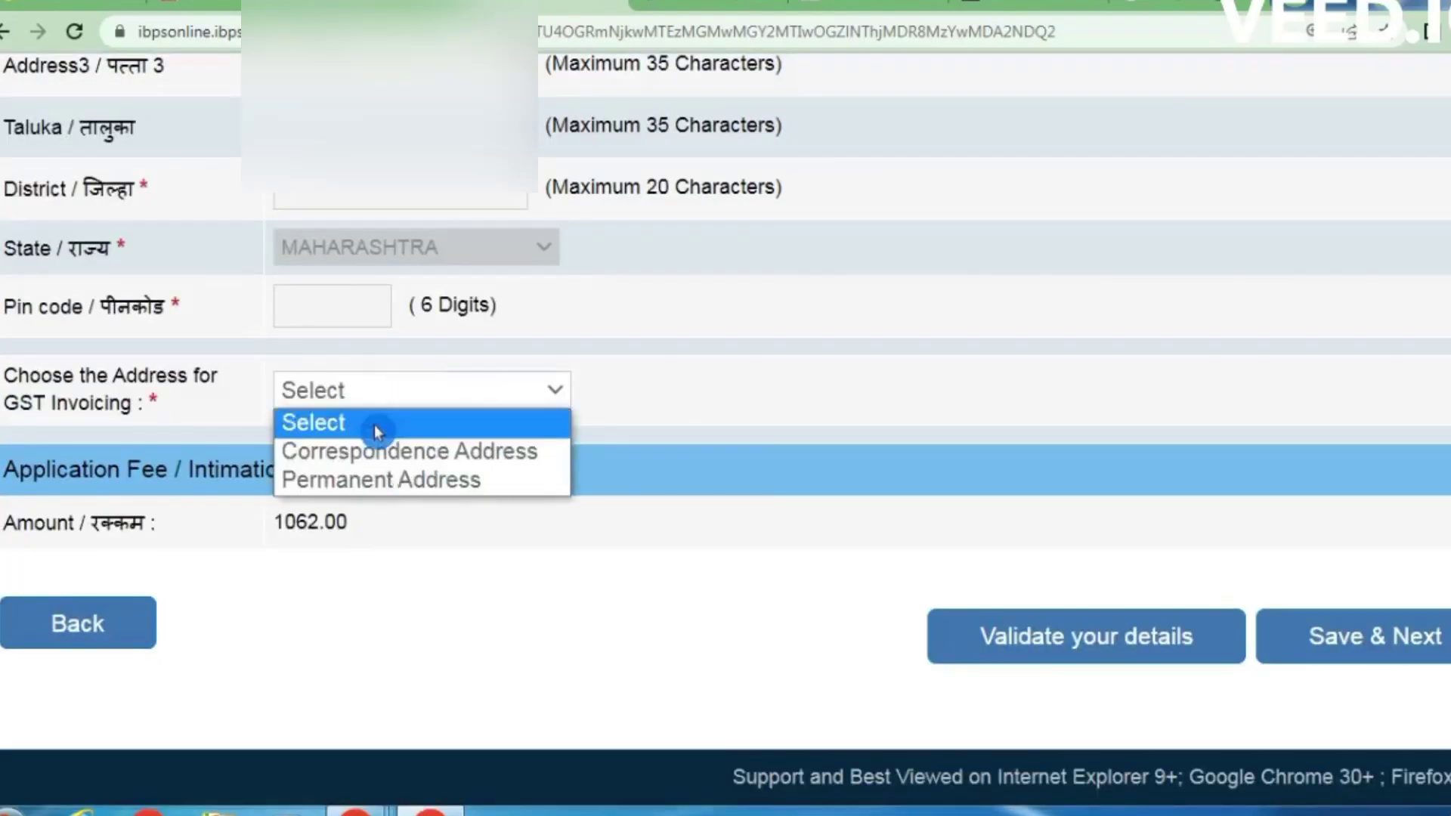
click(462, 484)
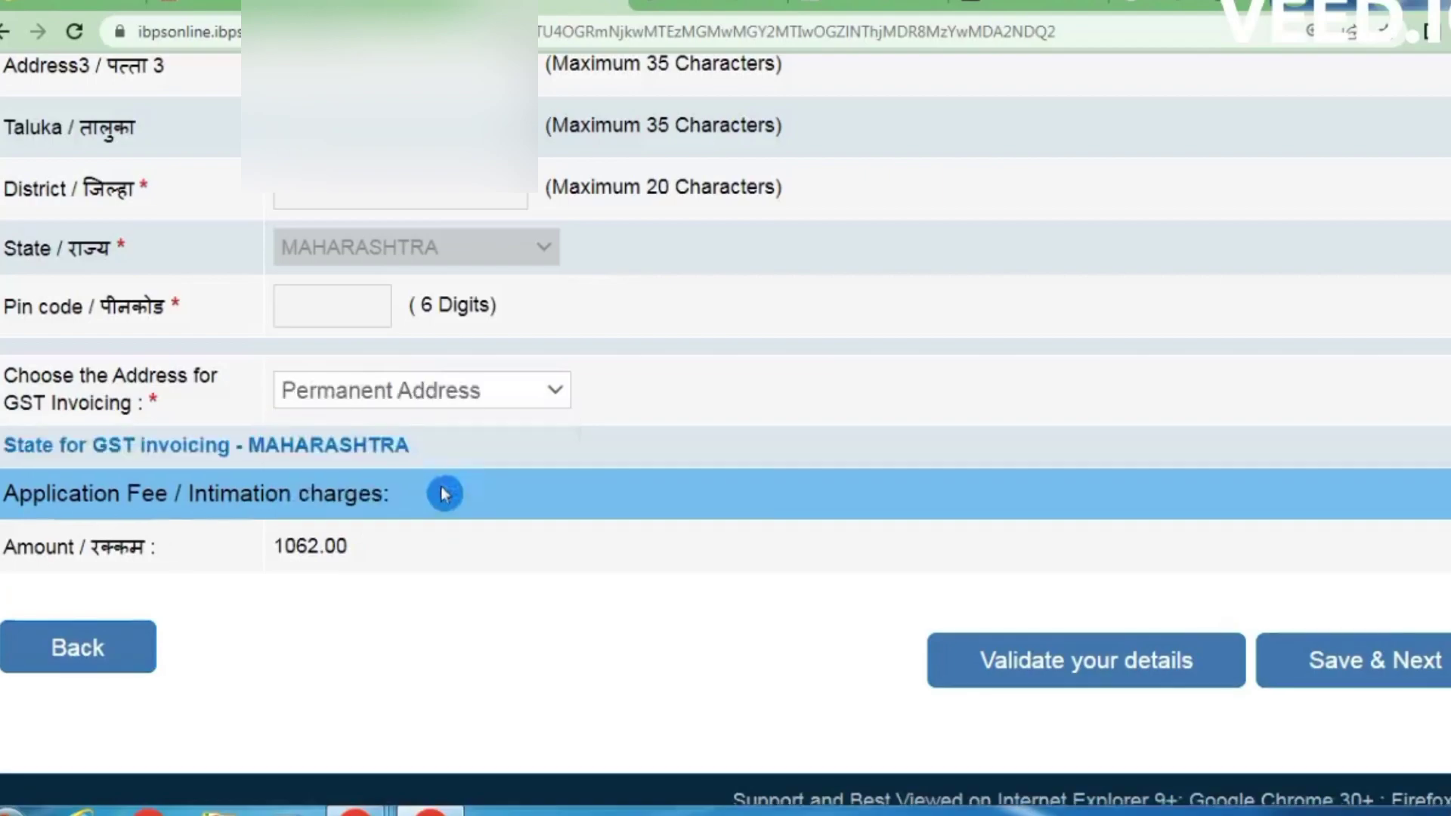
click(405, 393)
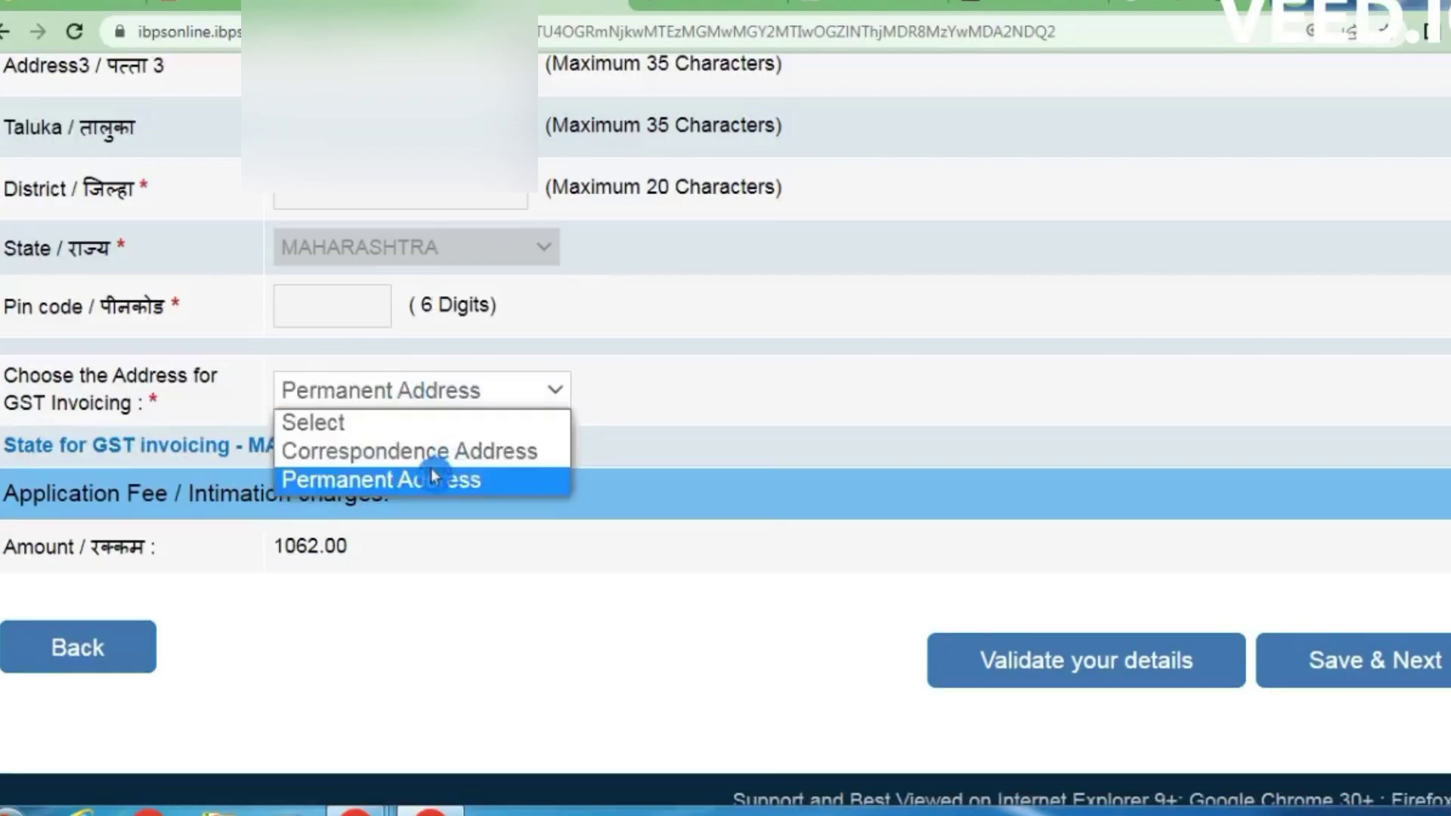
click(428, 481)
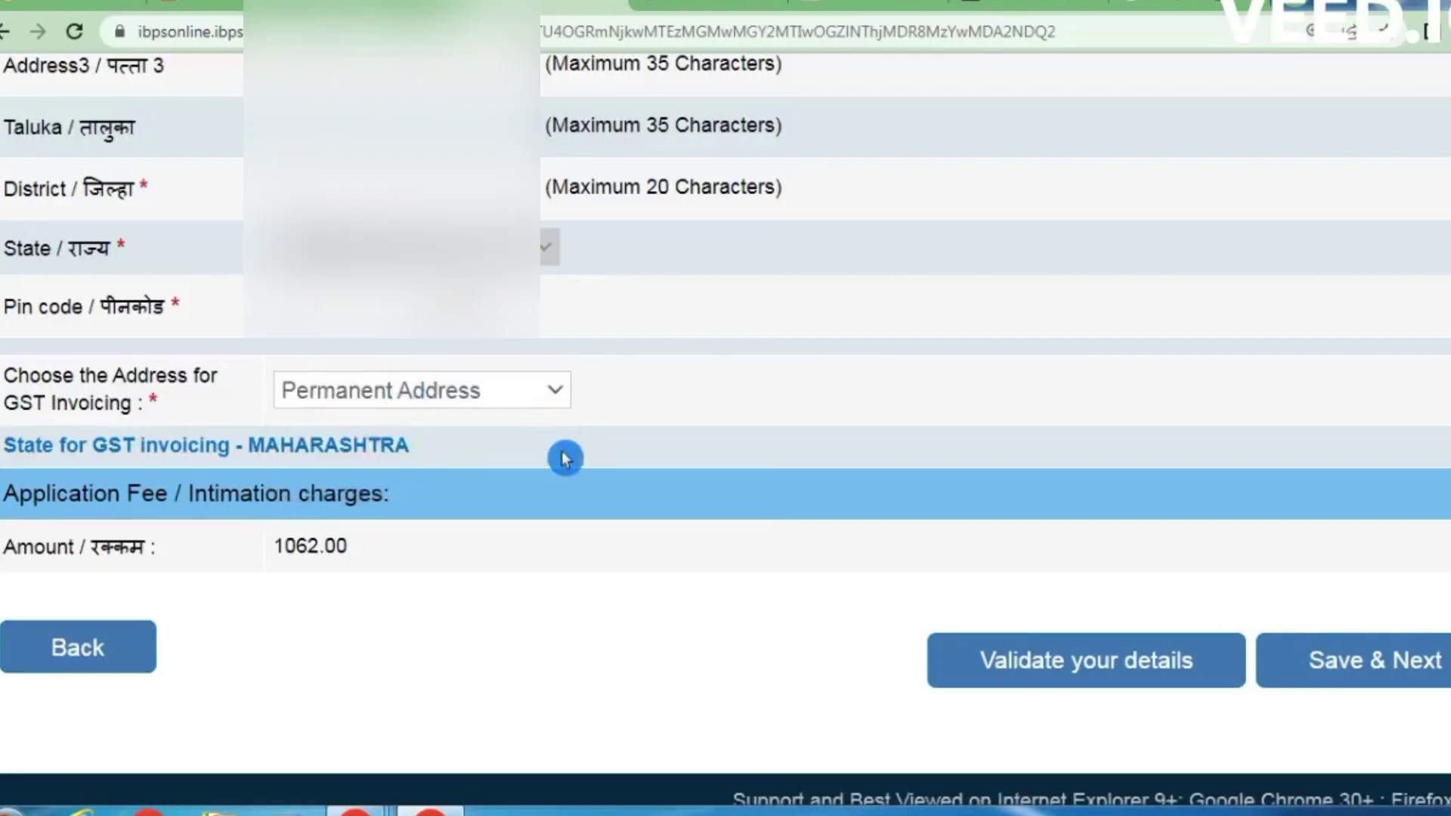
- Validate the basic details, acknowledge the confirmation, and save them to continue to the qualification details
scroll(565, 460, down, 1)
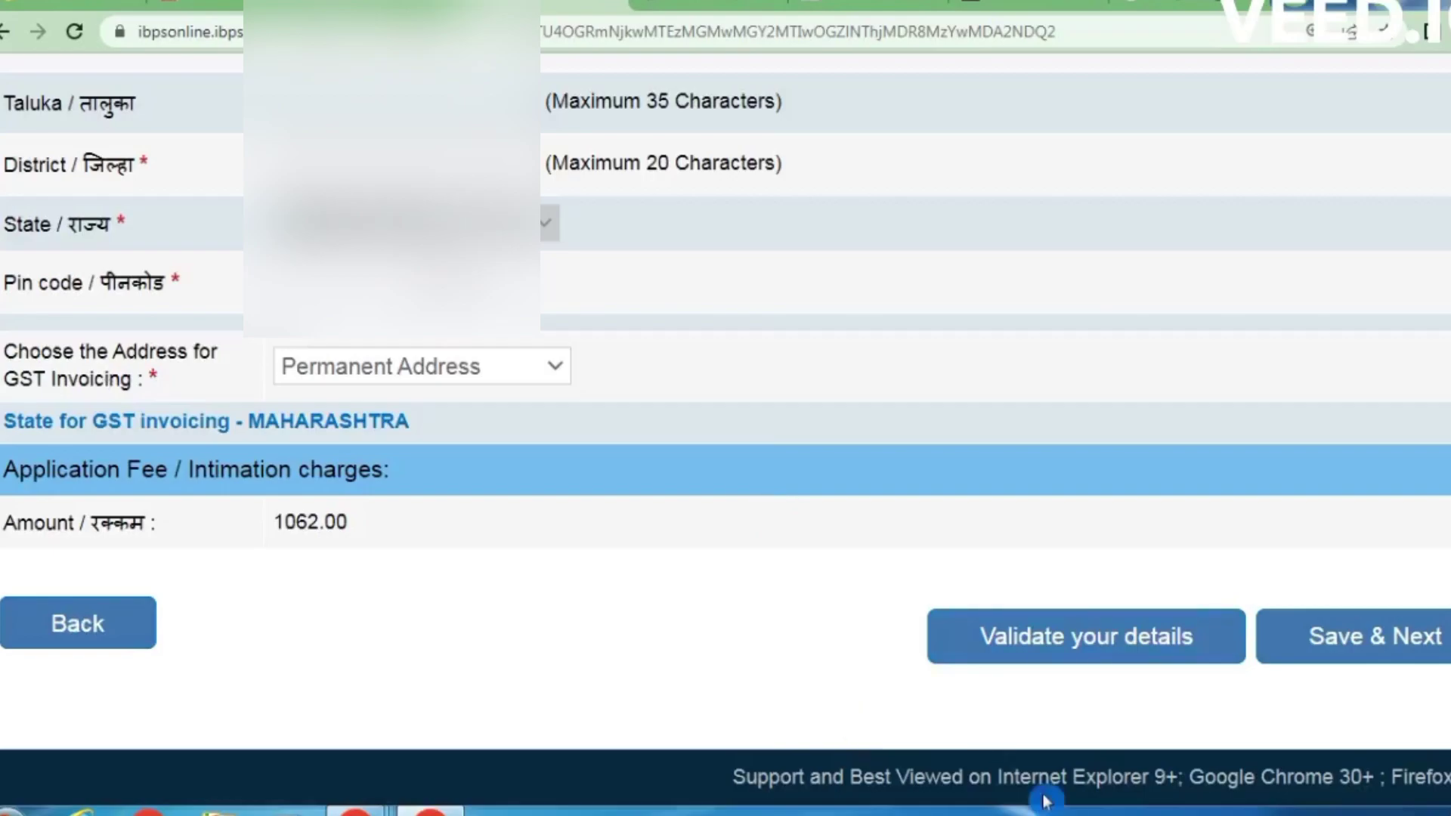
click(1118, 639)
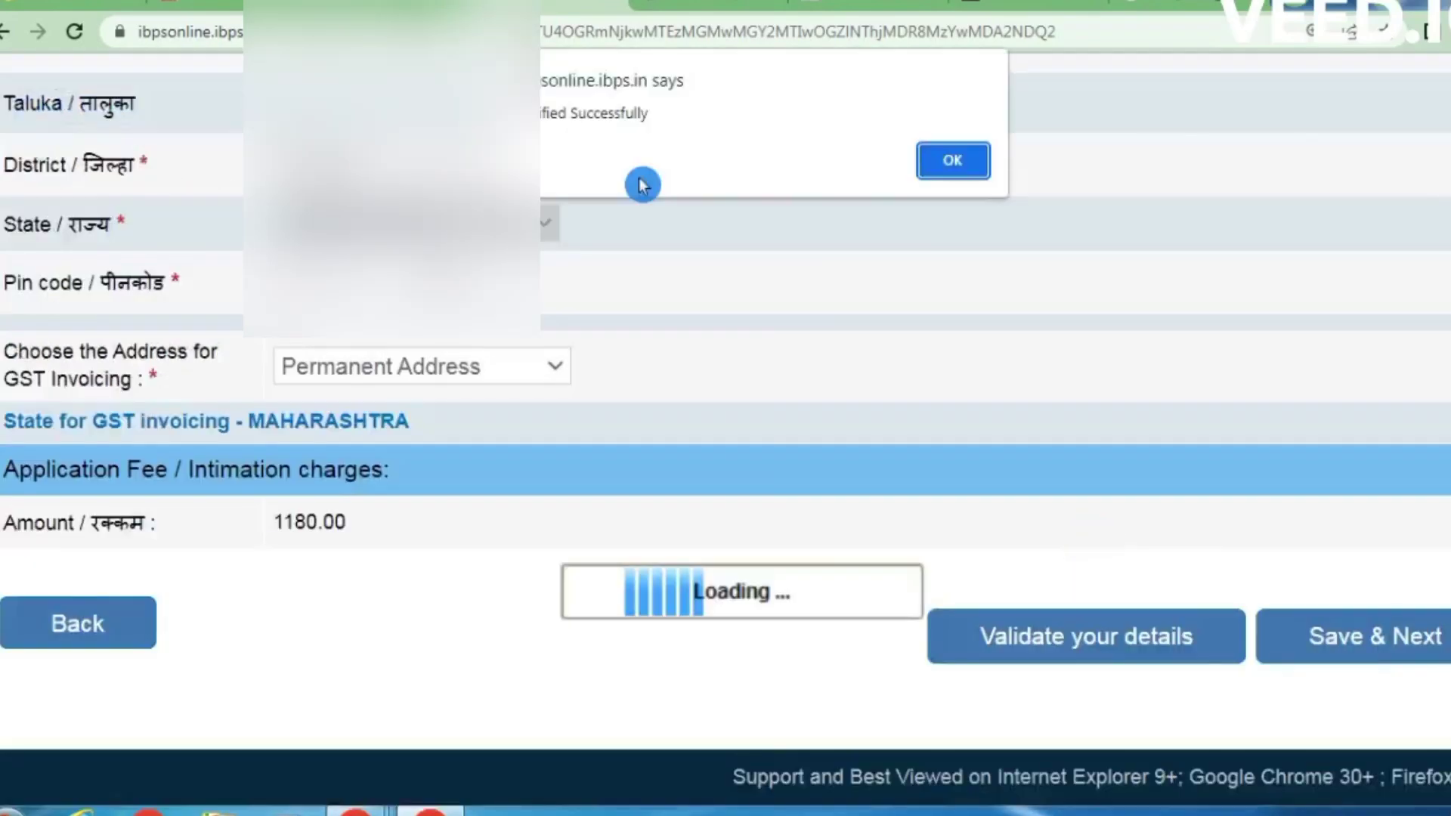
click(954, 161)
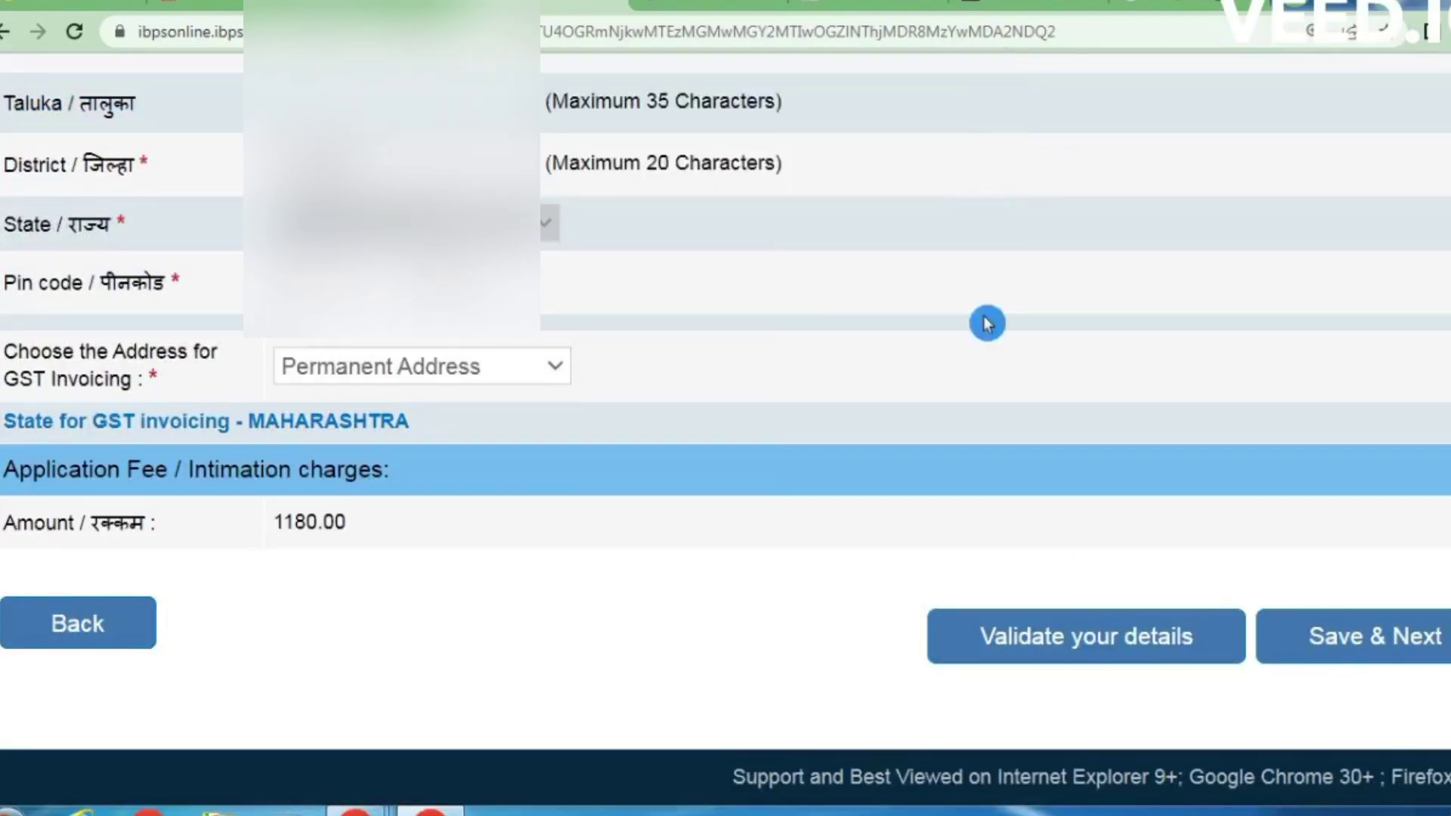
click(1393, 649)
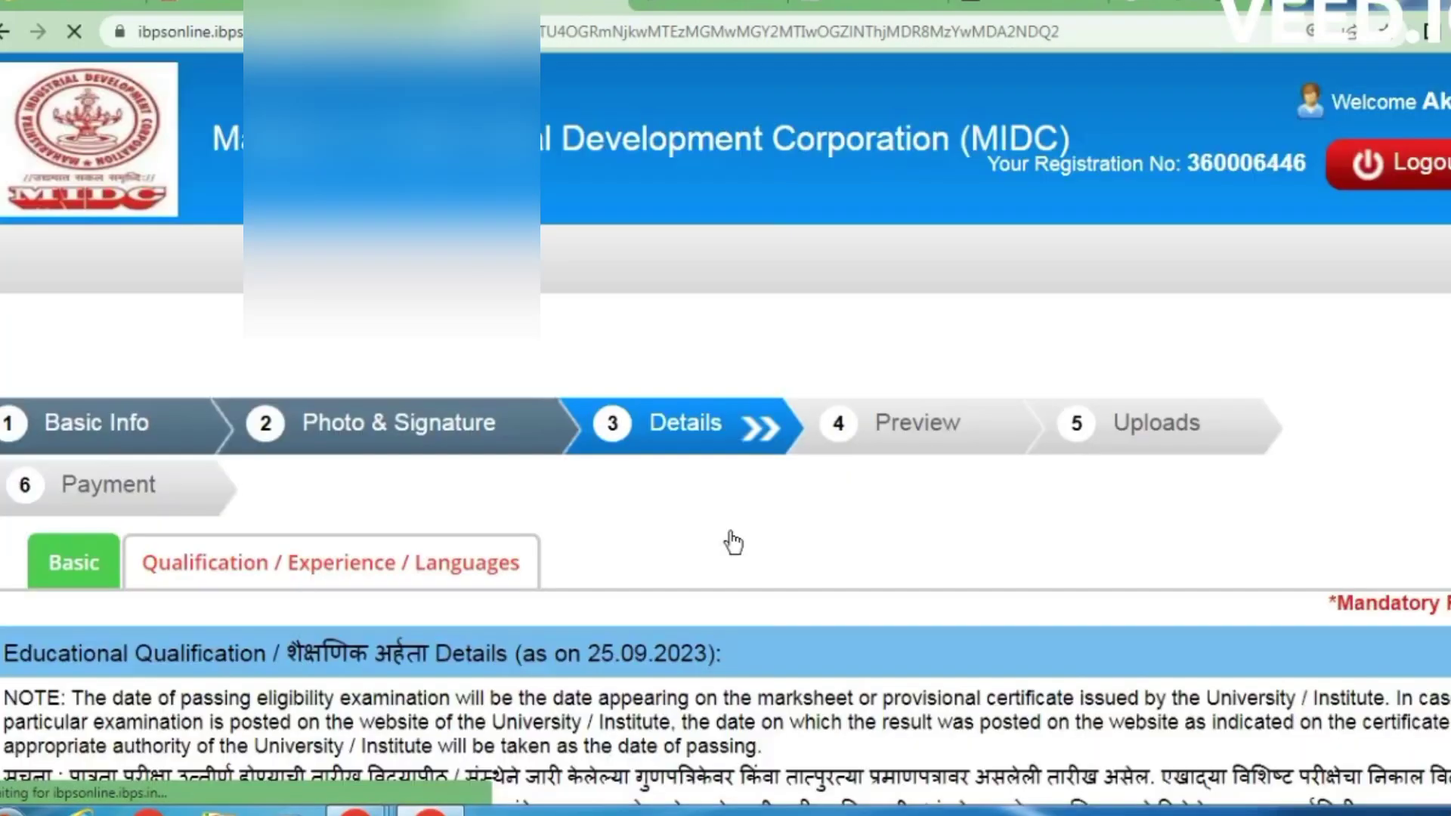
- Examine the educational qualification rows from SSC to Other, including the SSC row's board name and date of passing fields
scroll(660, 308, down, 8)
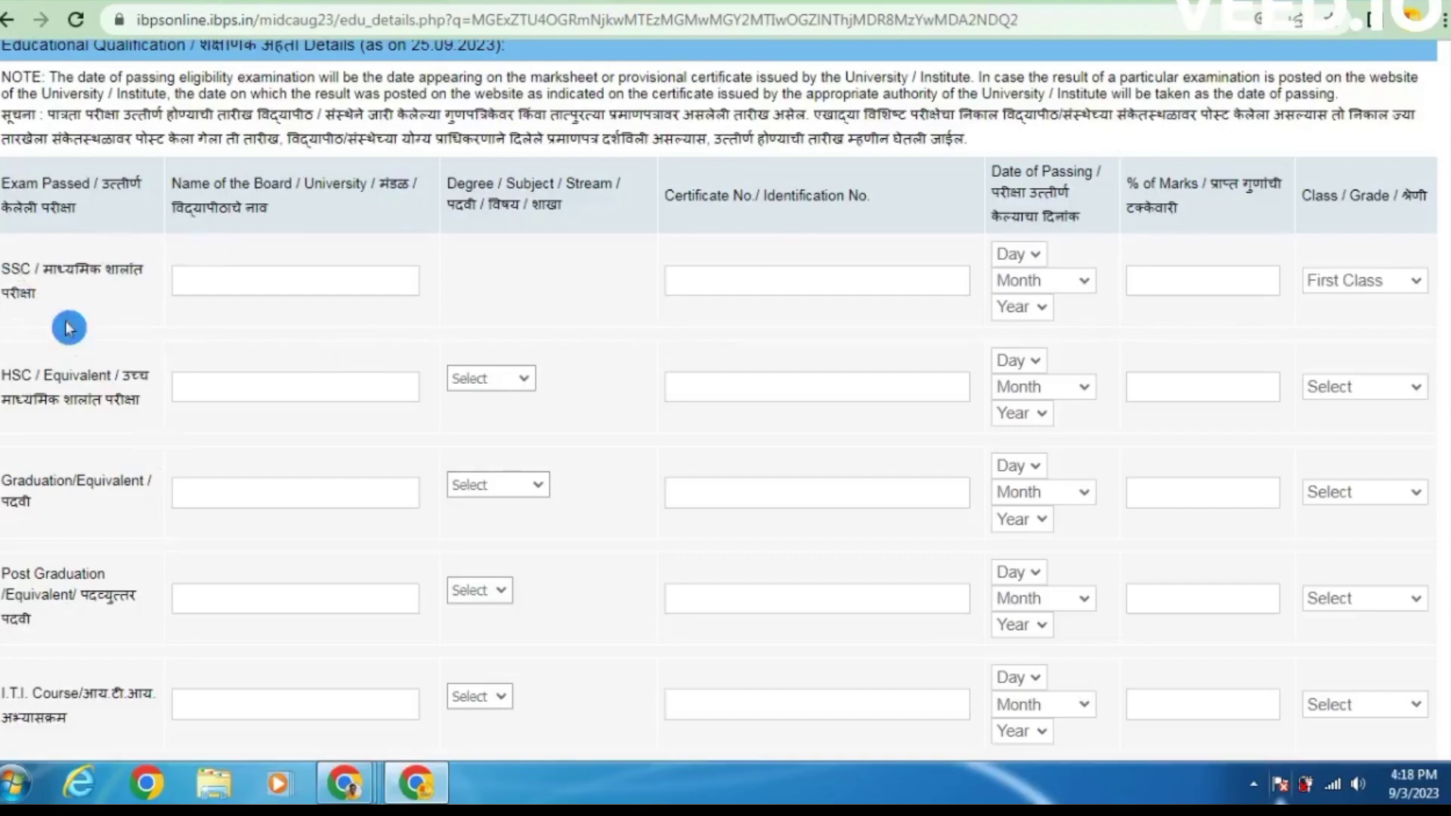
scroll(83, 272, down, 2)
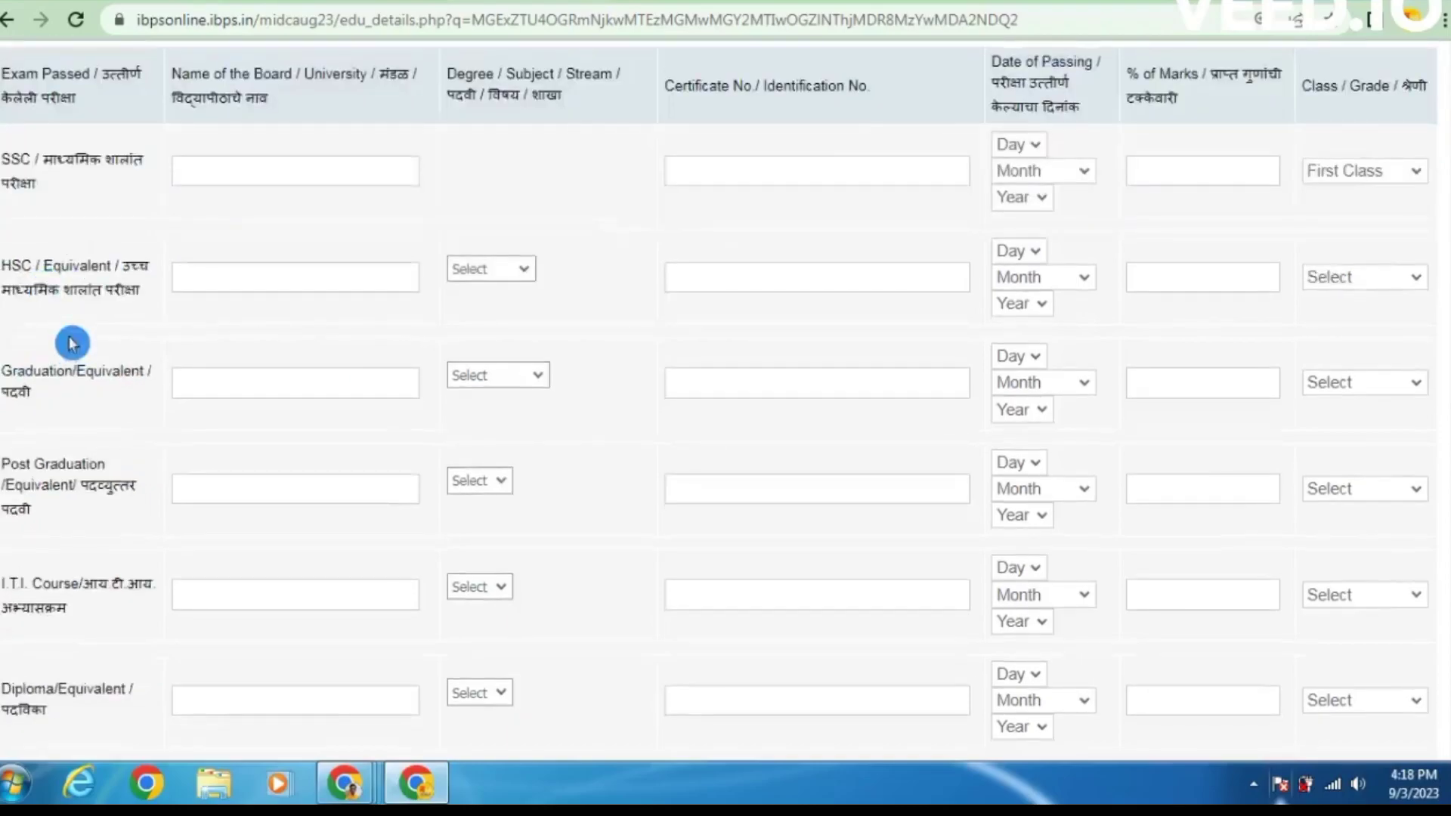
scroll(76, 325, down, 2)
scroll(47, 413, down, 2)
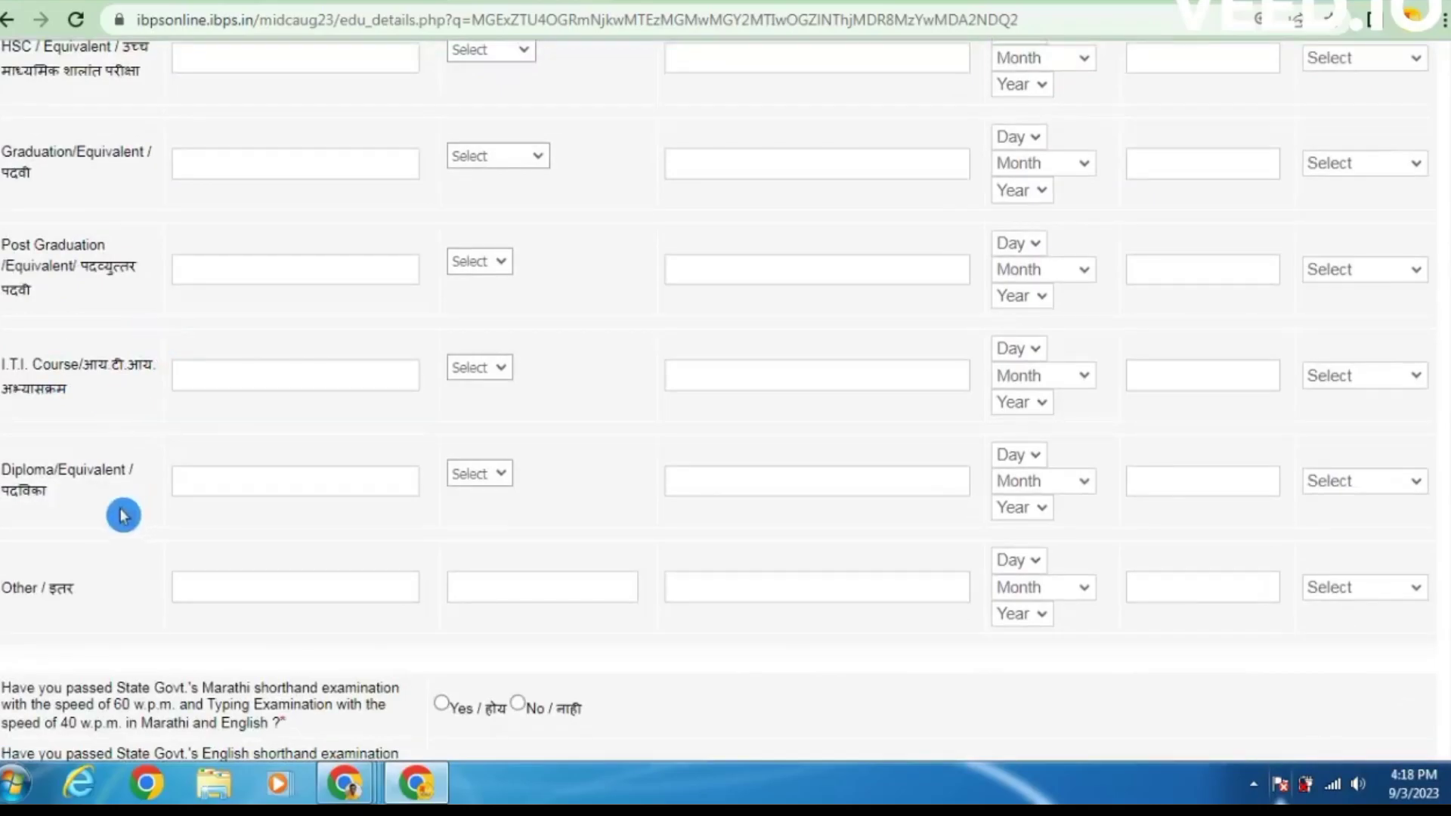
scroll(211, 536, down, 2)
scroll(534, 403, up, 8)
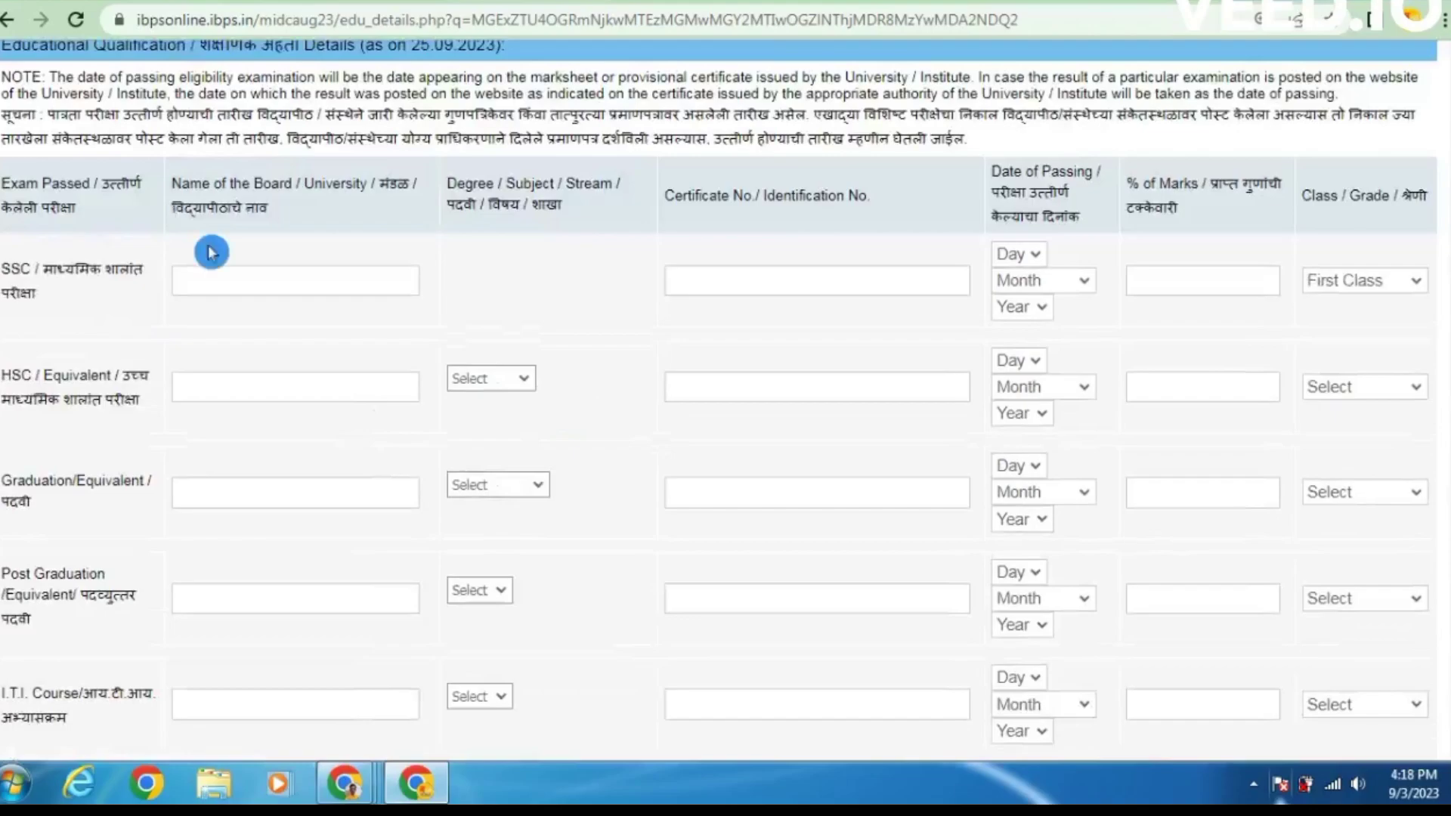
click(272, 287)
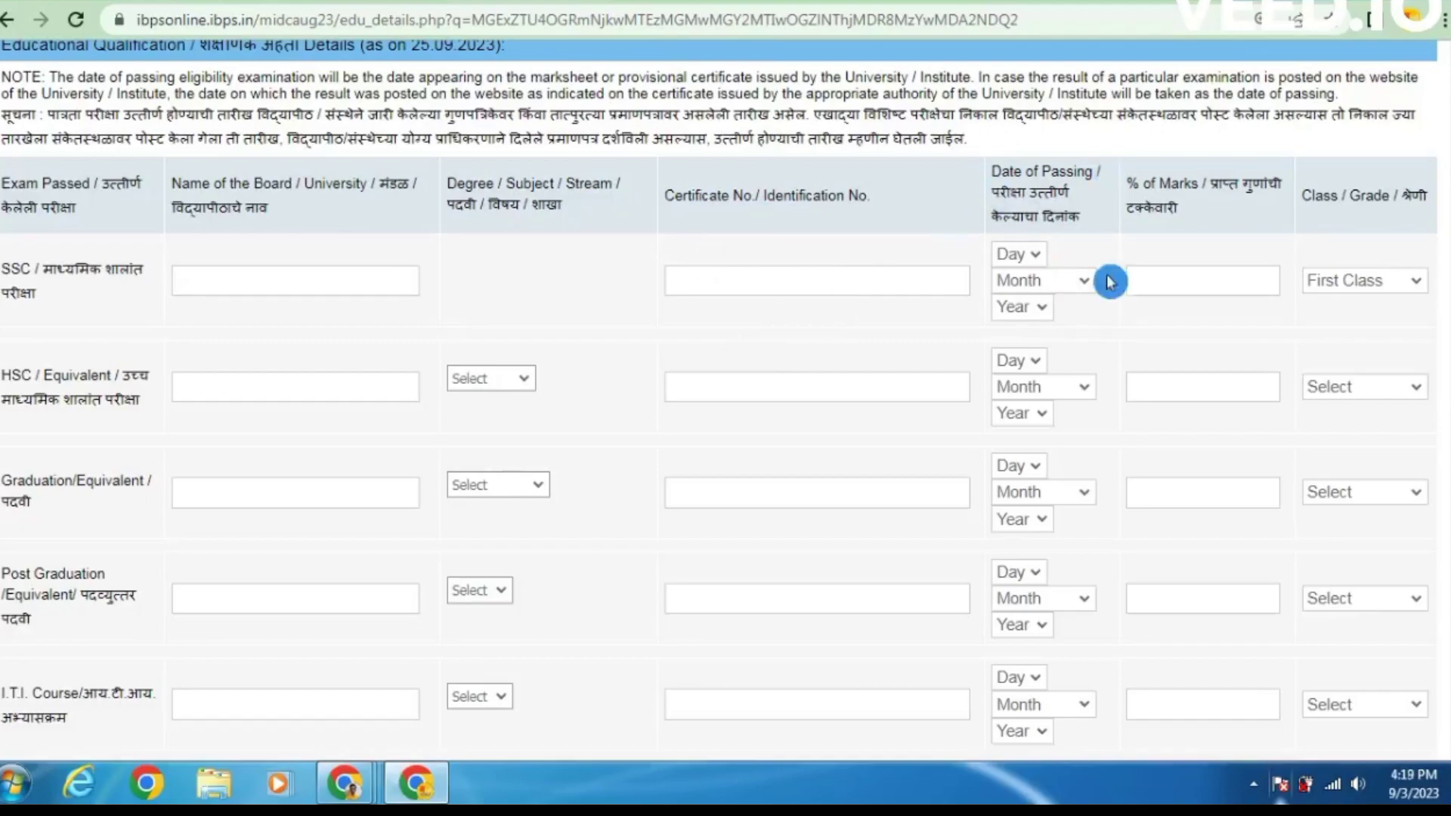
click(1035, 254)
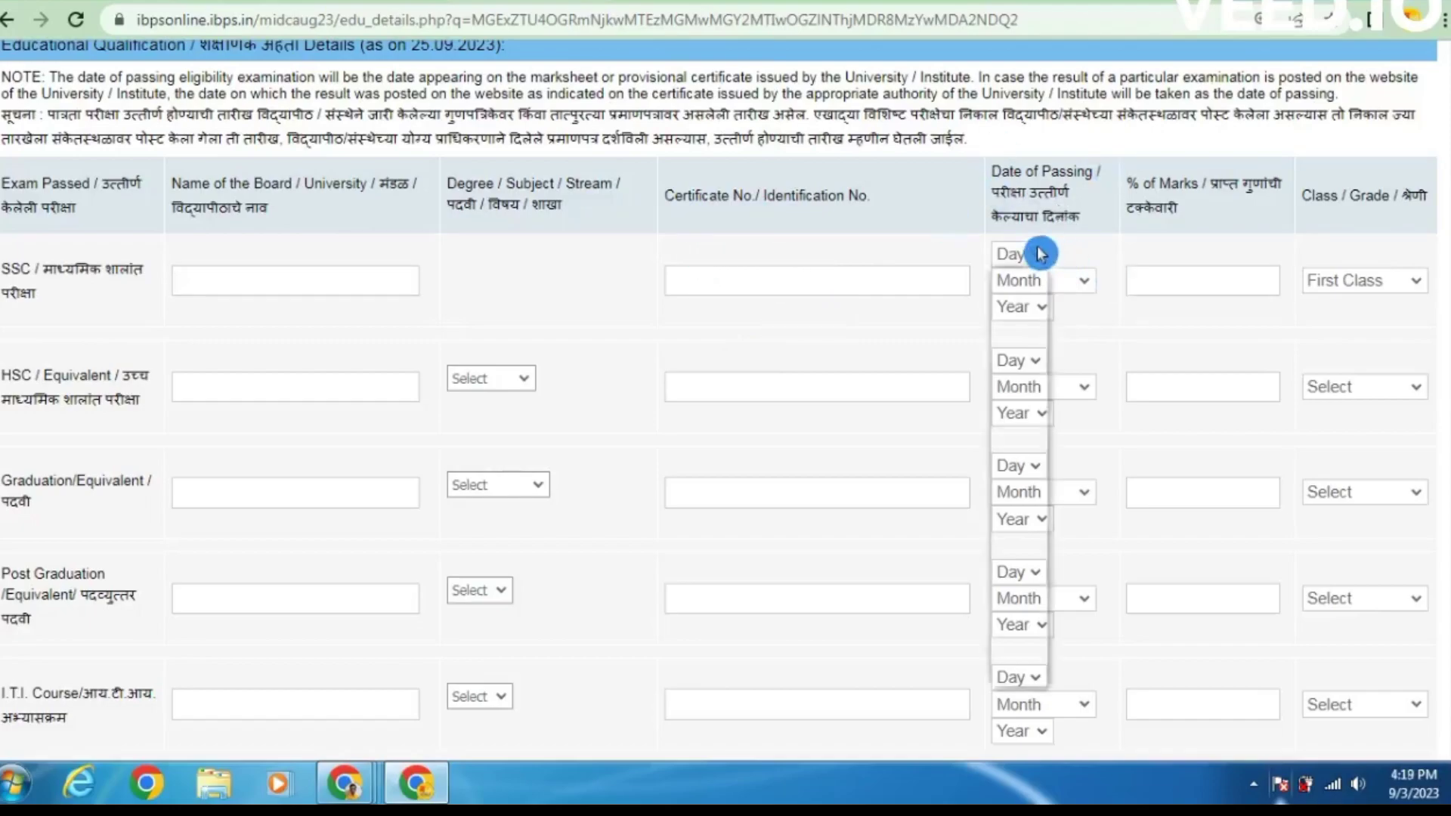
click(1050, 287)
click(1043, 284)
click(1049, 306)
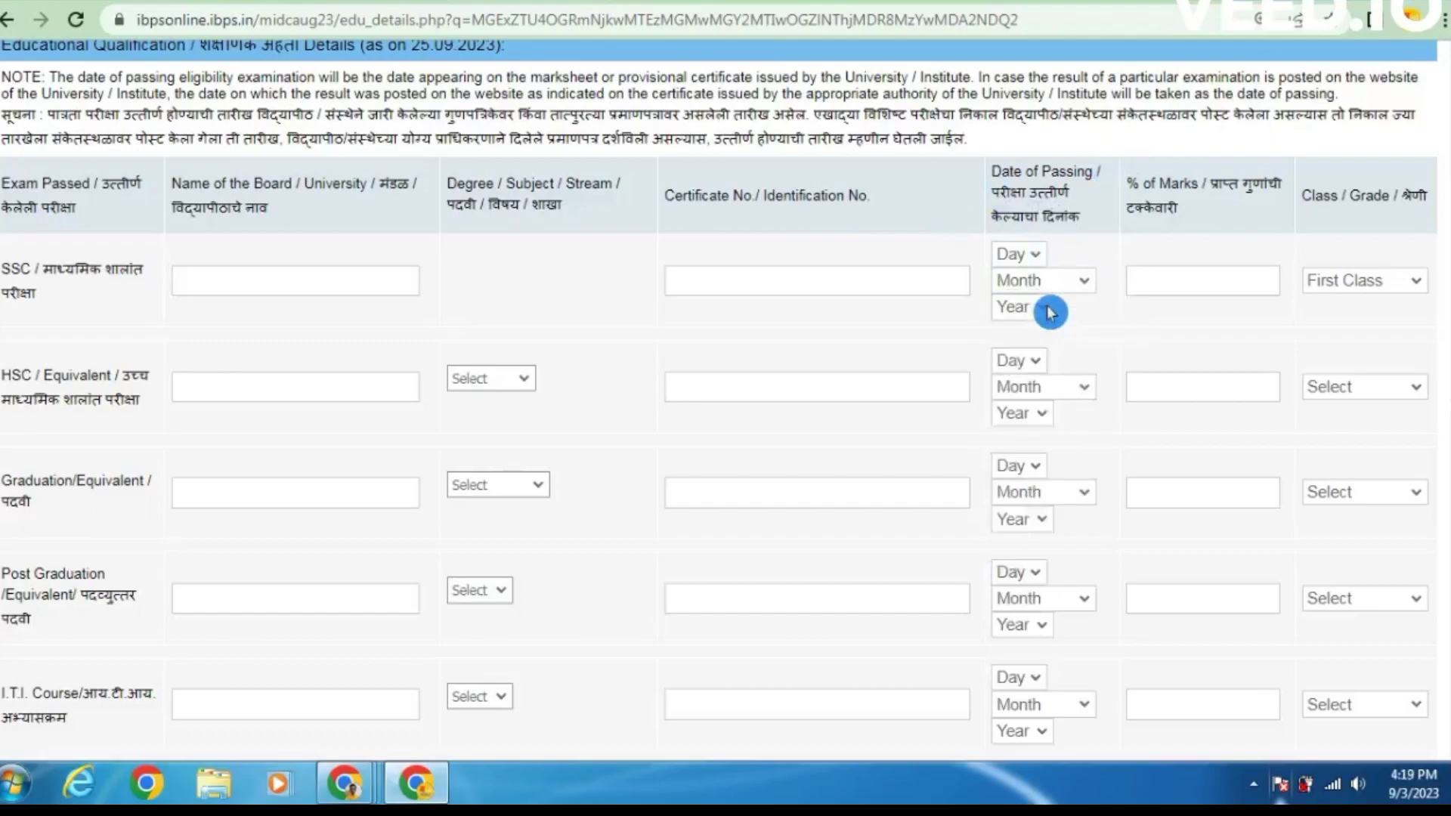
click(1111, 352)
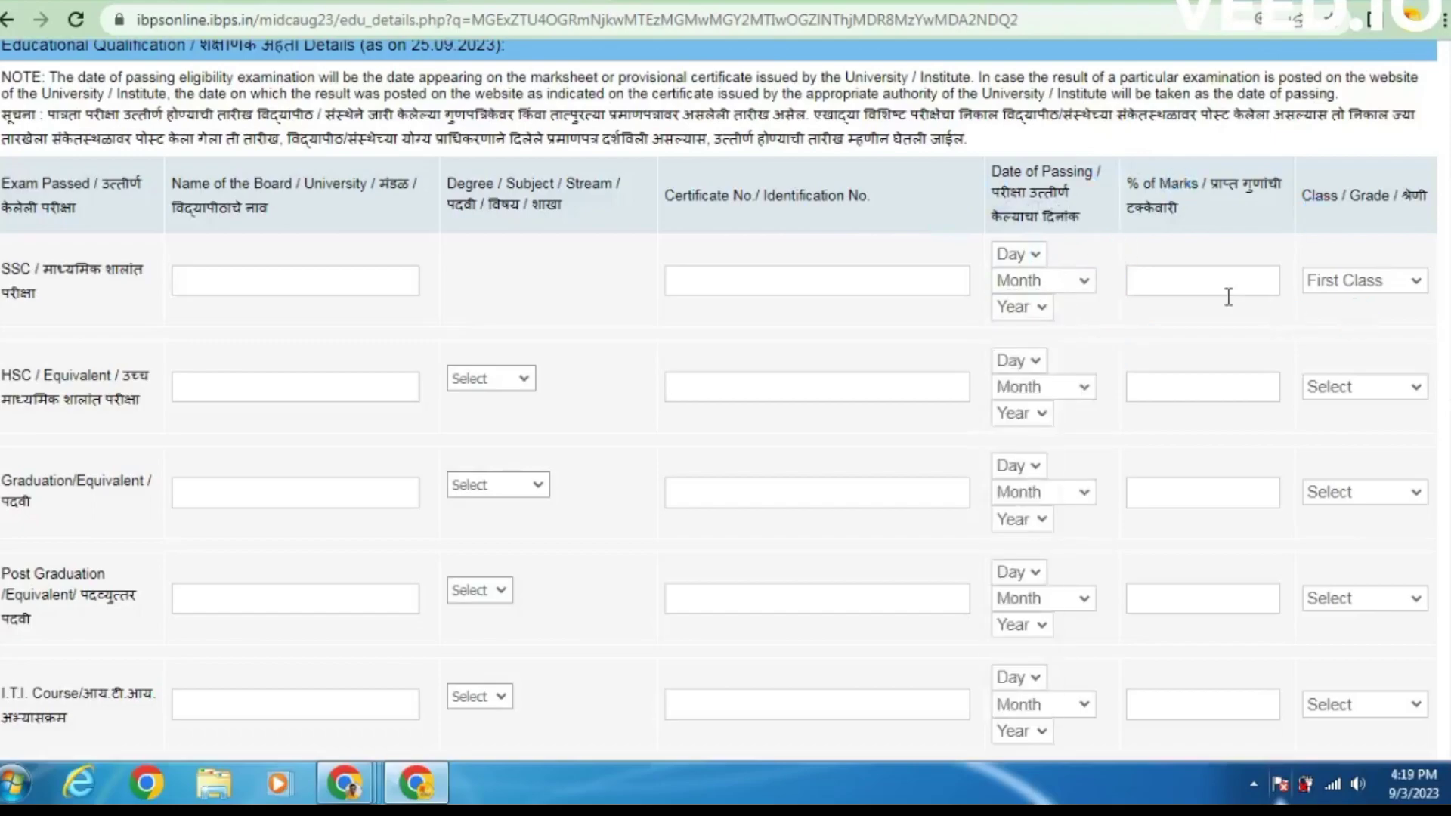
- Select Arts as the HSC / Equivalent stream and look through the remaining qualification rows down to Other
scroll(566, 345, down, 2)
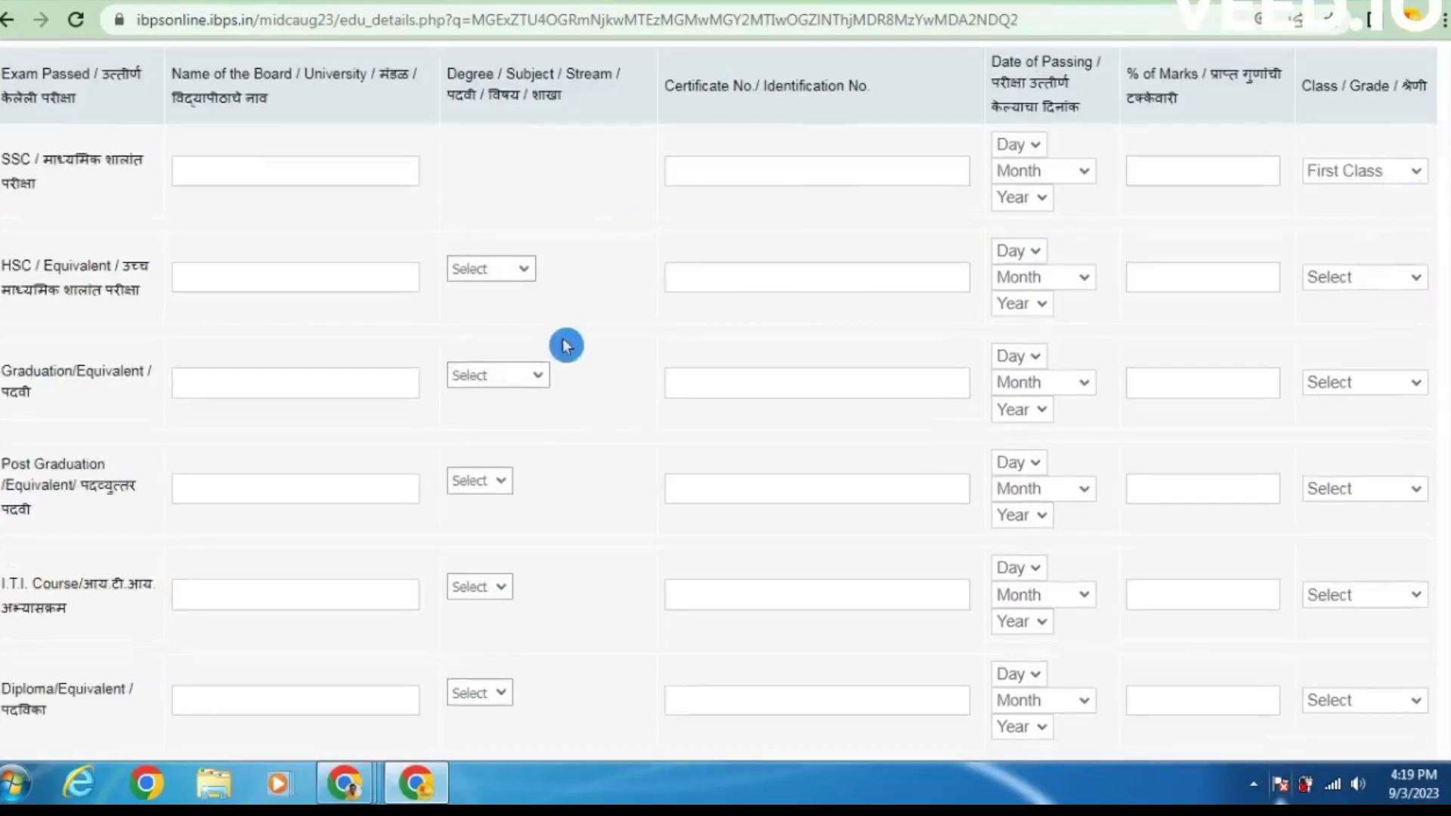
scroll(84, 468, down, 2)
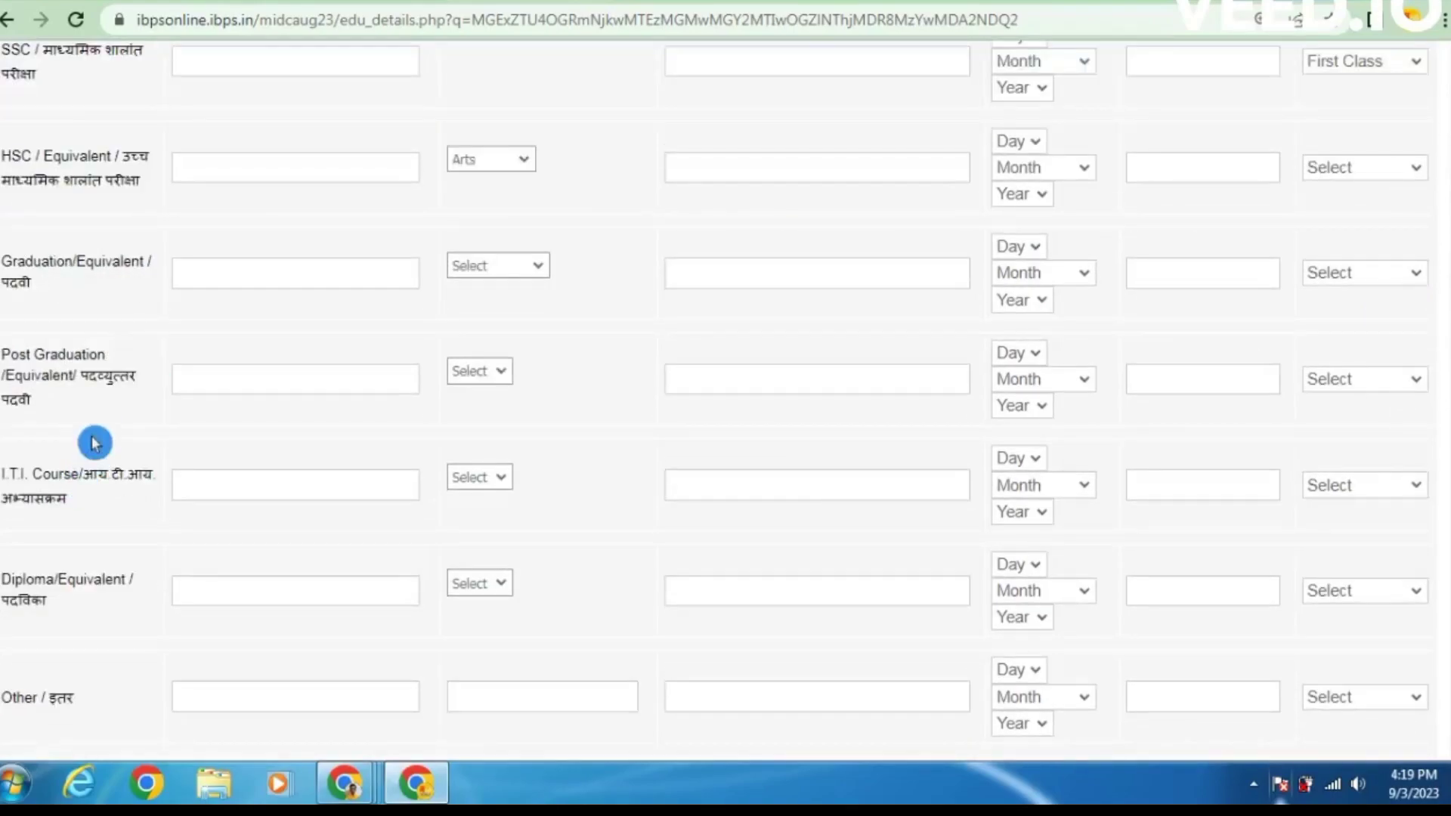
scroll(102, 413, down, 2)
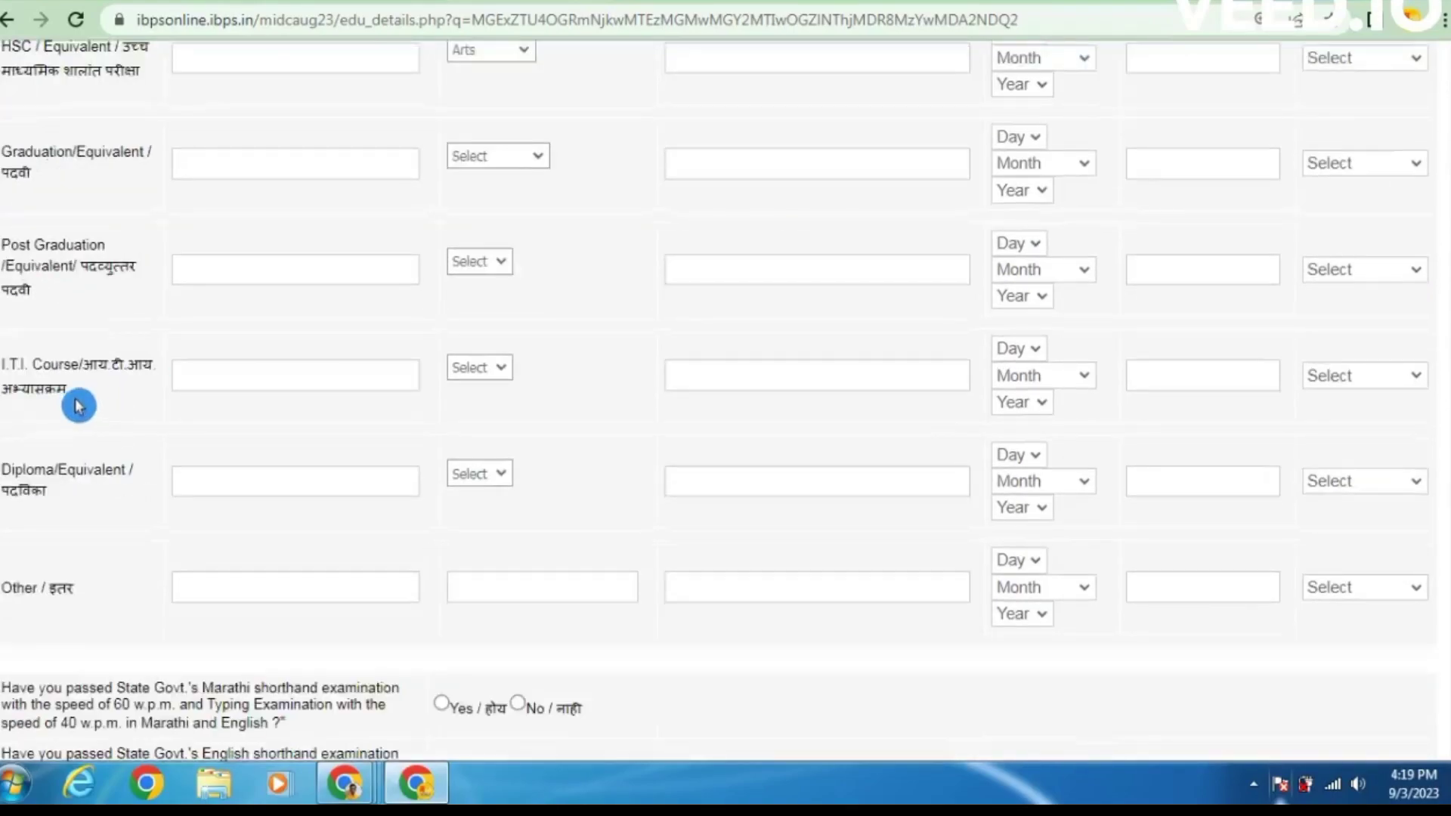
scroll(79, 406, down, 2)
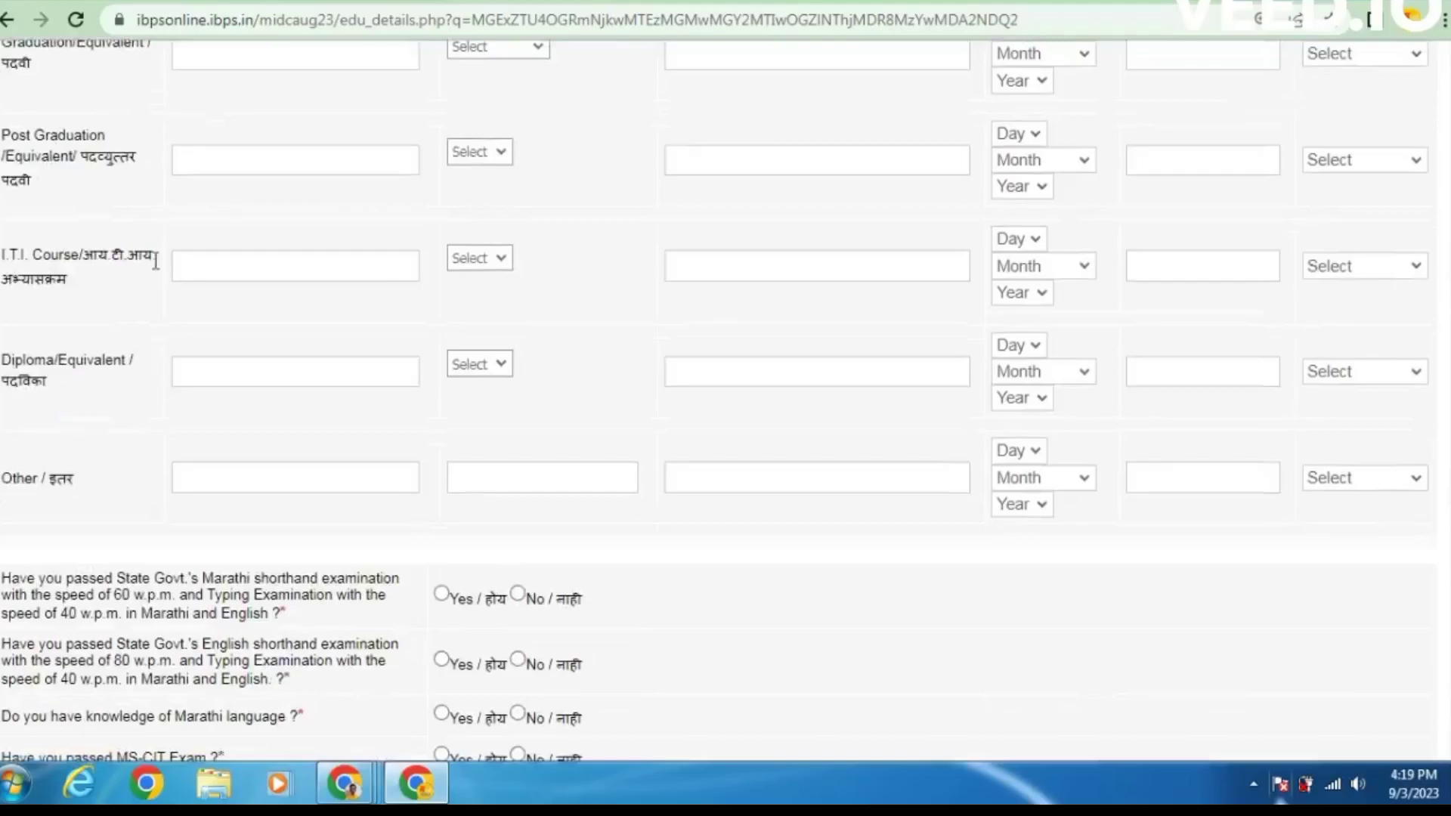
scroll(94, 379, down, 2)
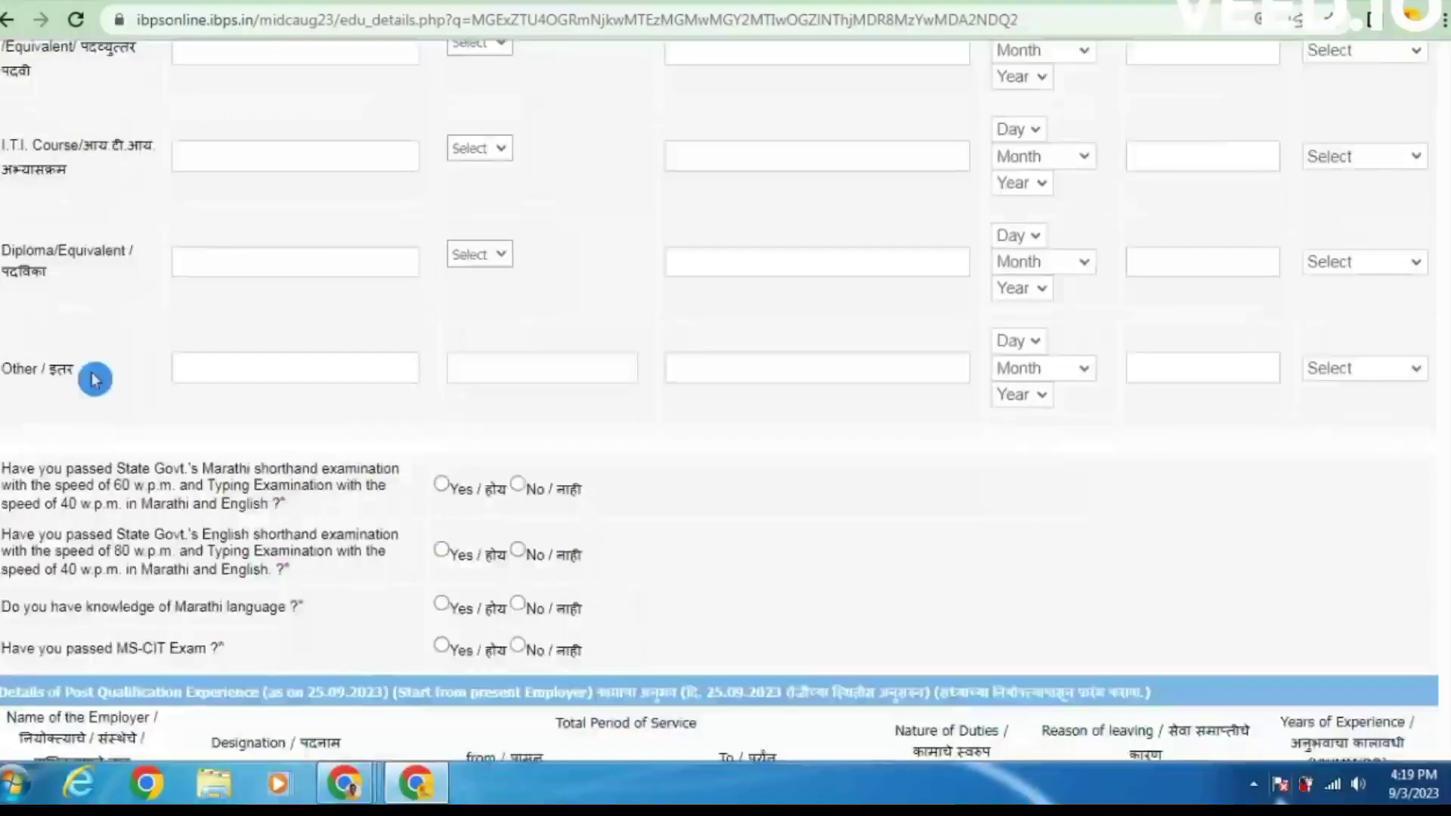
scroll(883, 355, down, 2)
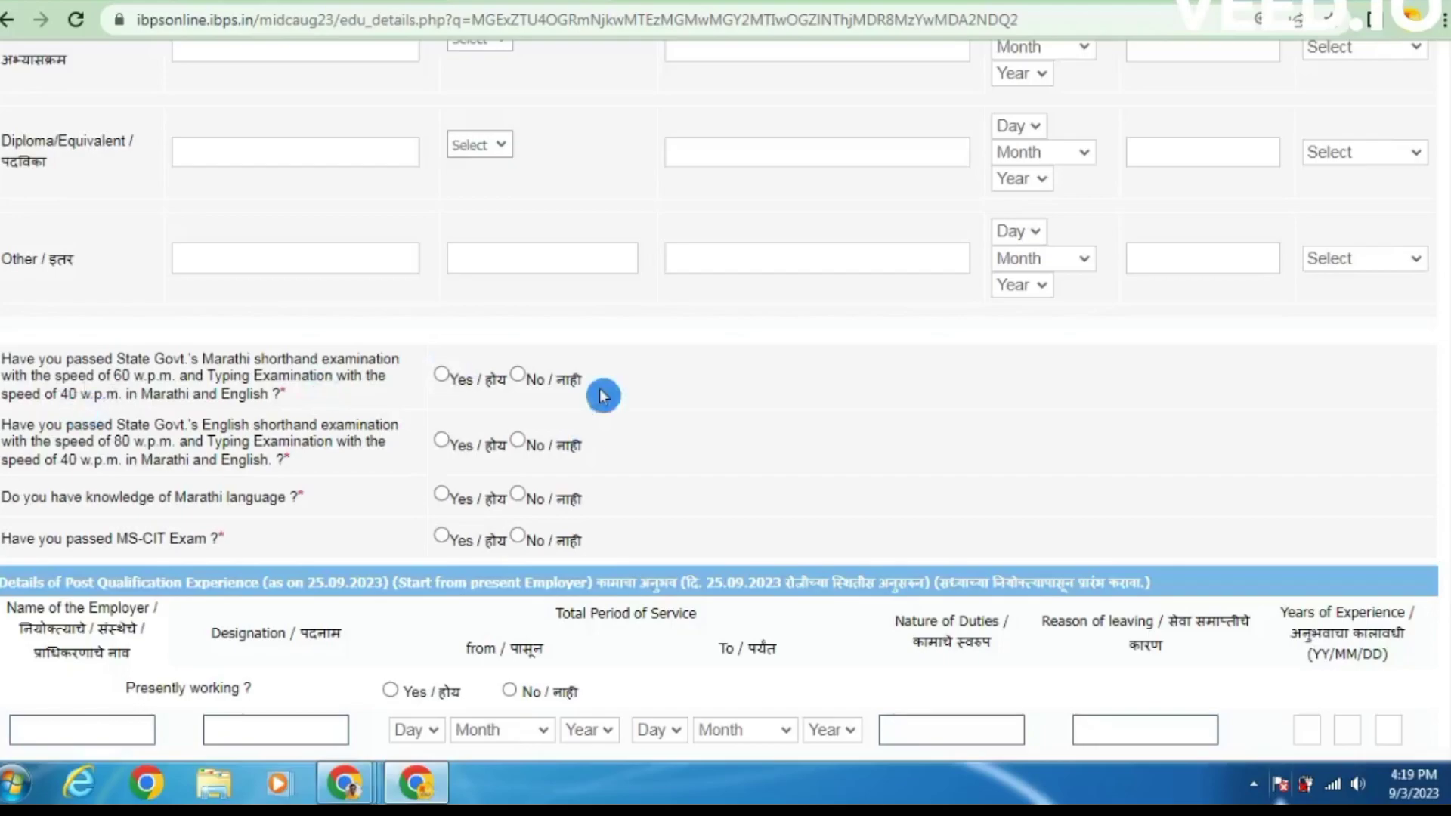
- Answer Yes to passing the Marathi and English shorthand and typing examinations, knowing Marathi, and passing the MS-CIT exam
click(441, 374)
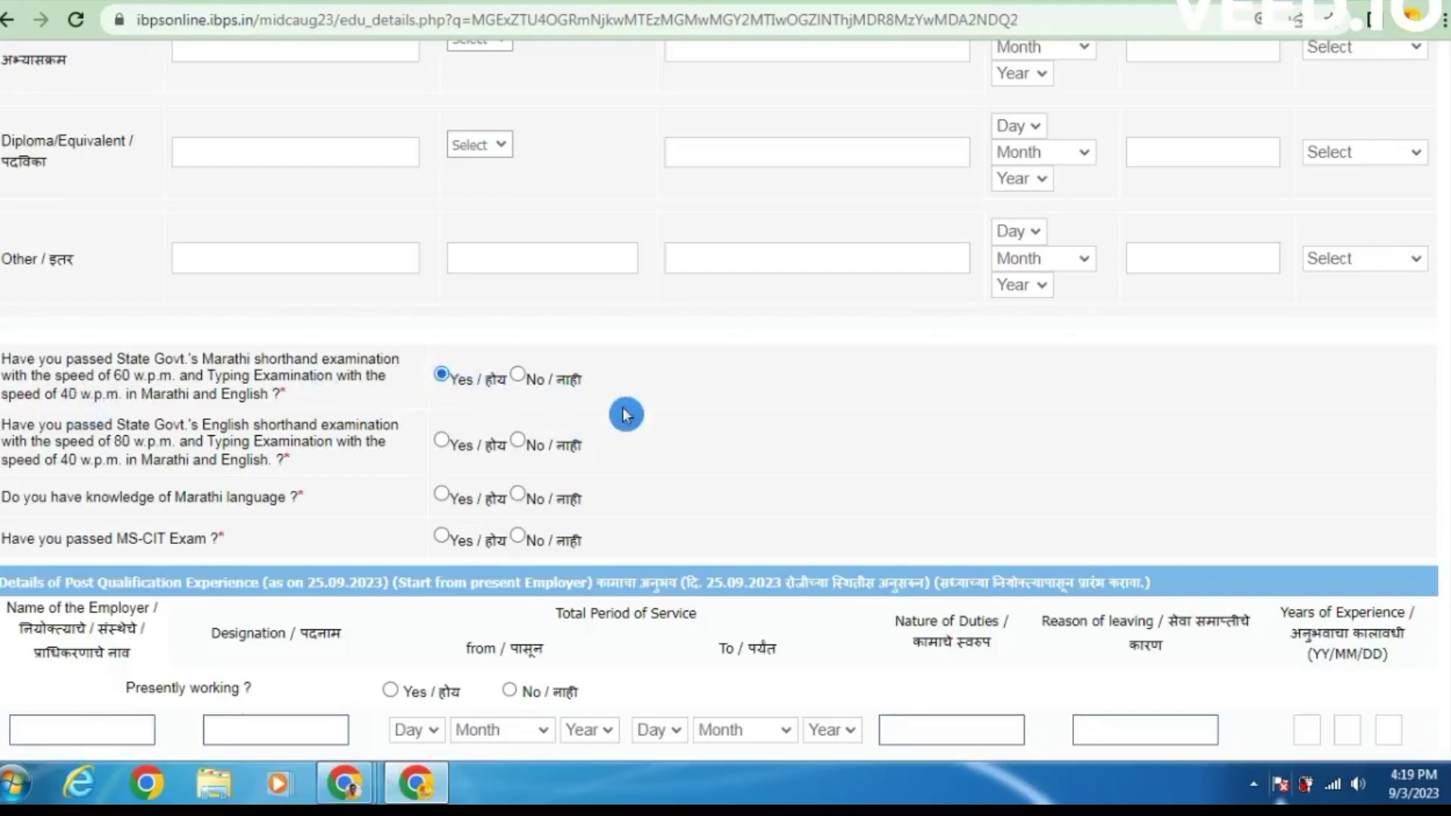
scroll(454, 378, down, 1)
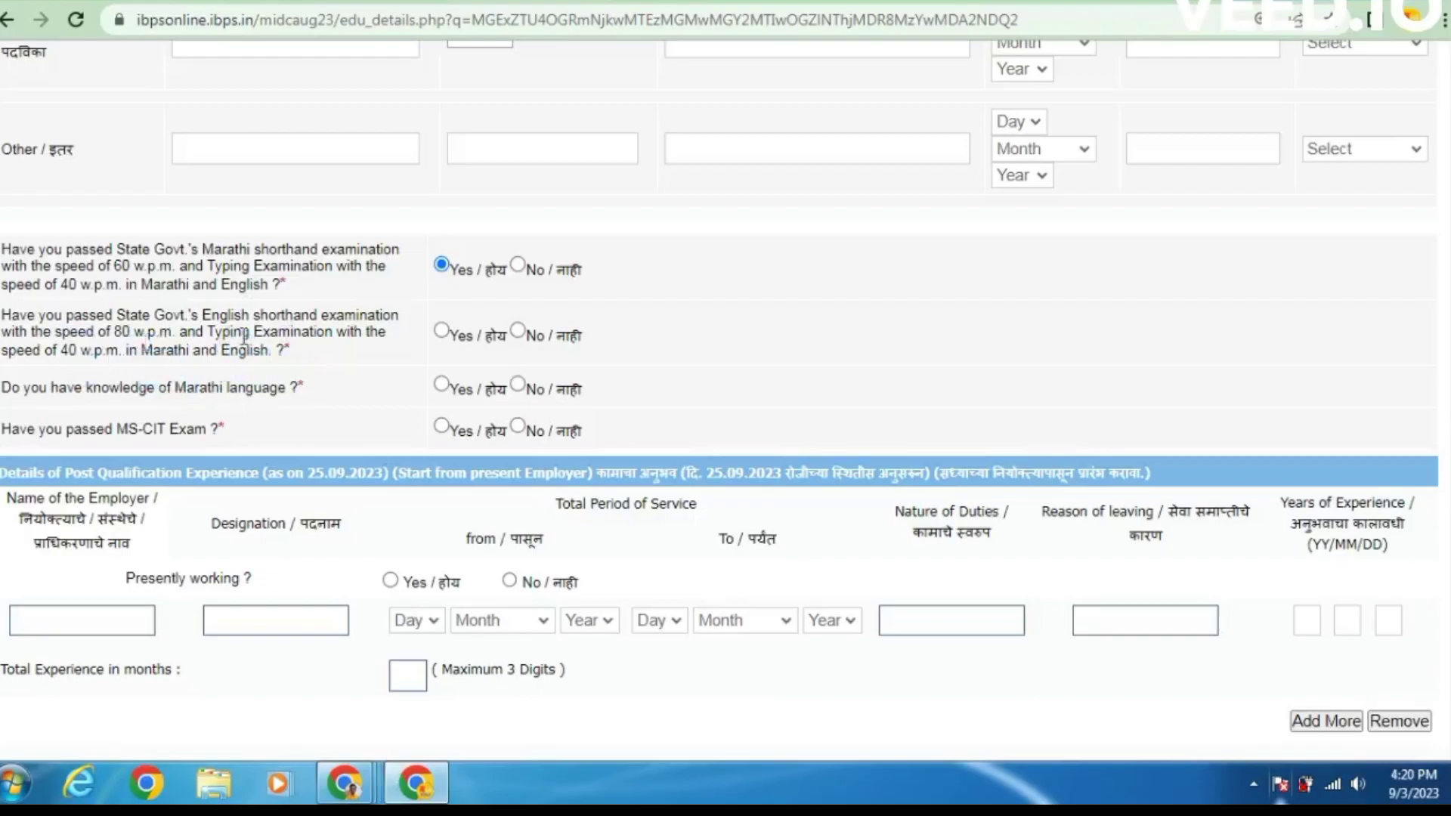
click(443, 332)
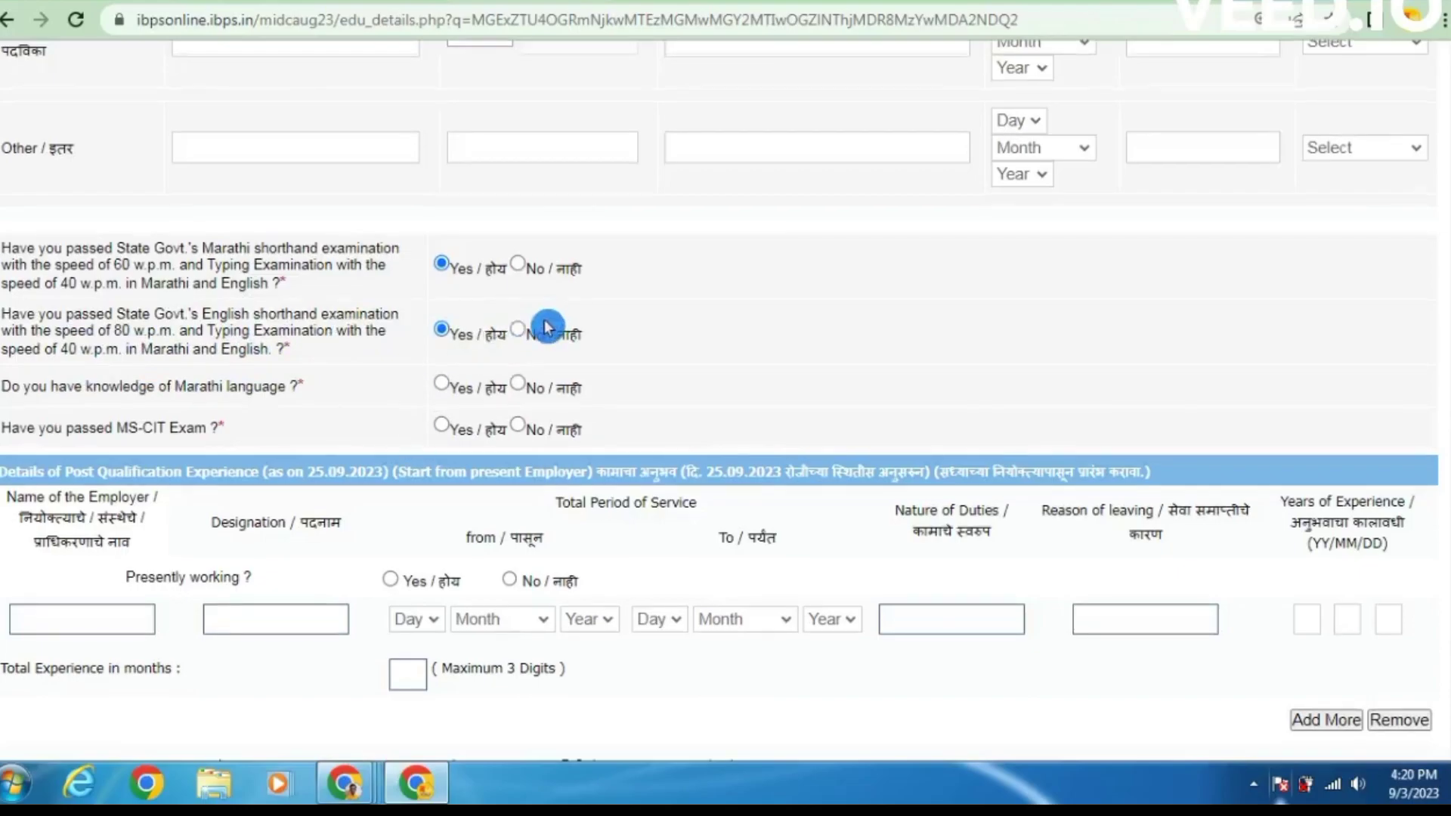
scroll(75, 283, down, 2)
click(441, 275)
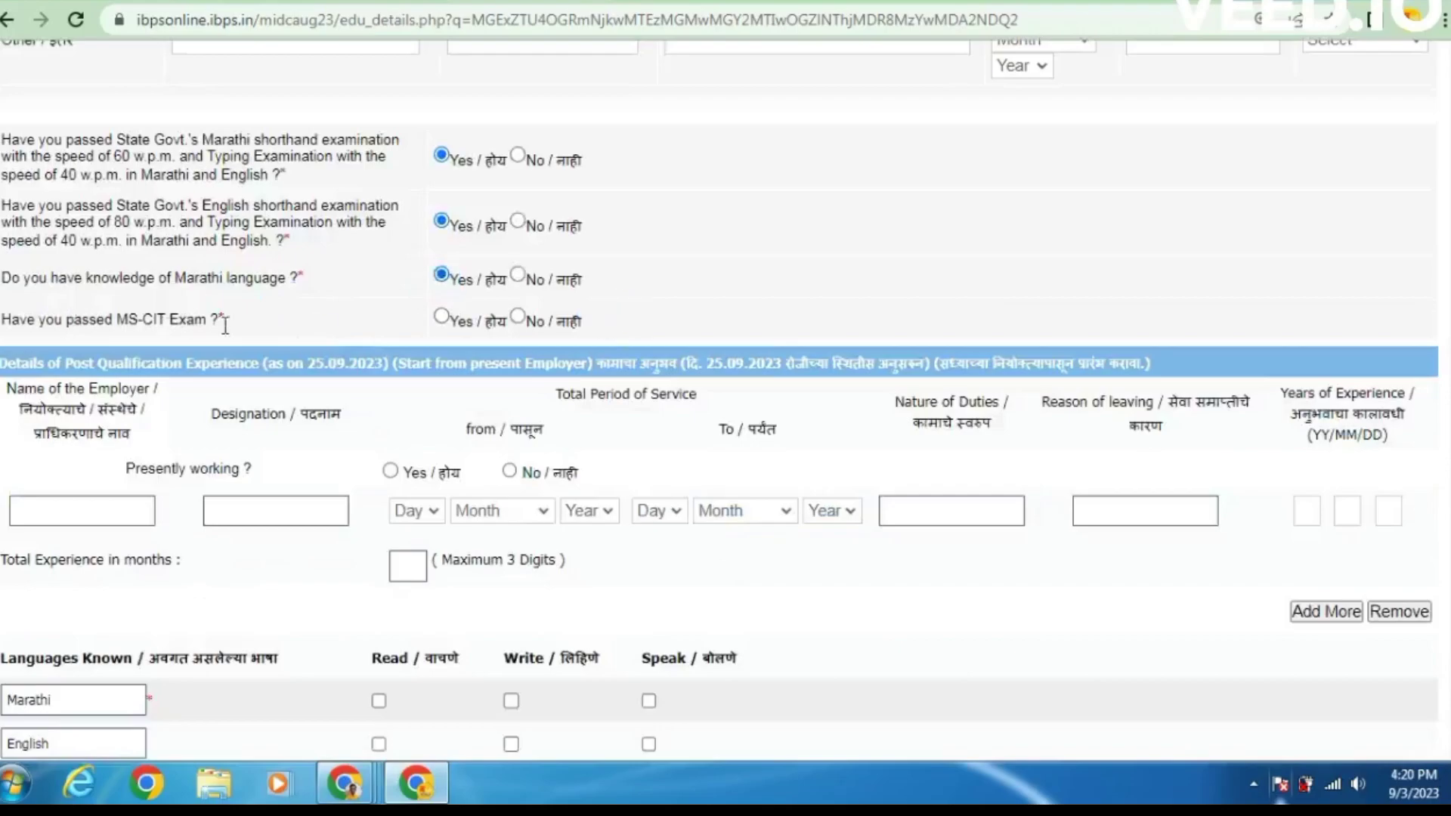
click(441, 319)
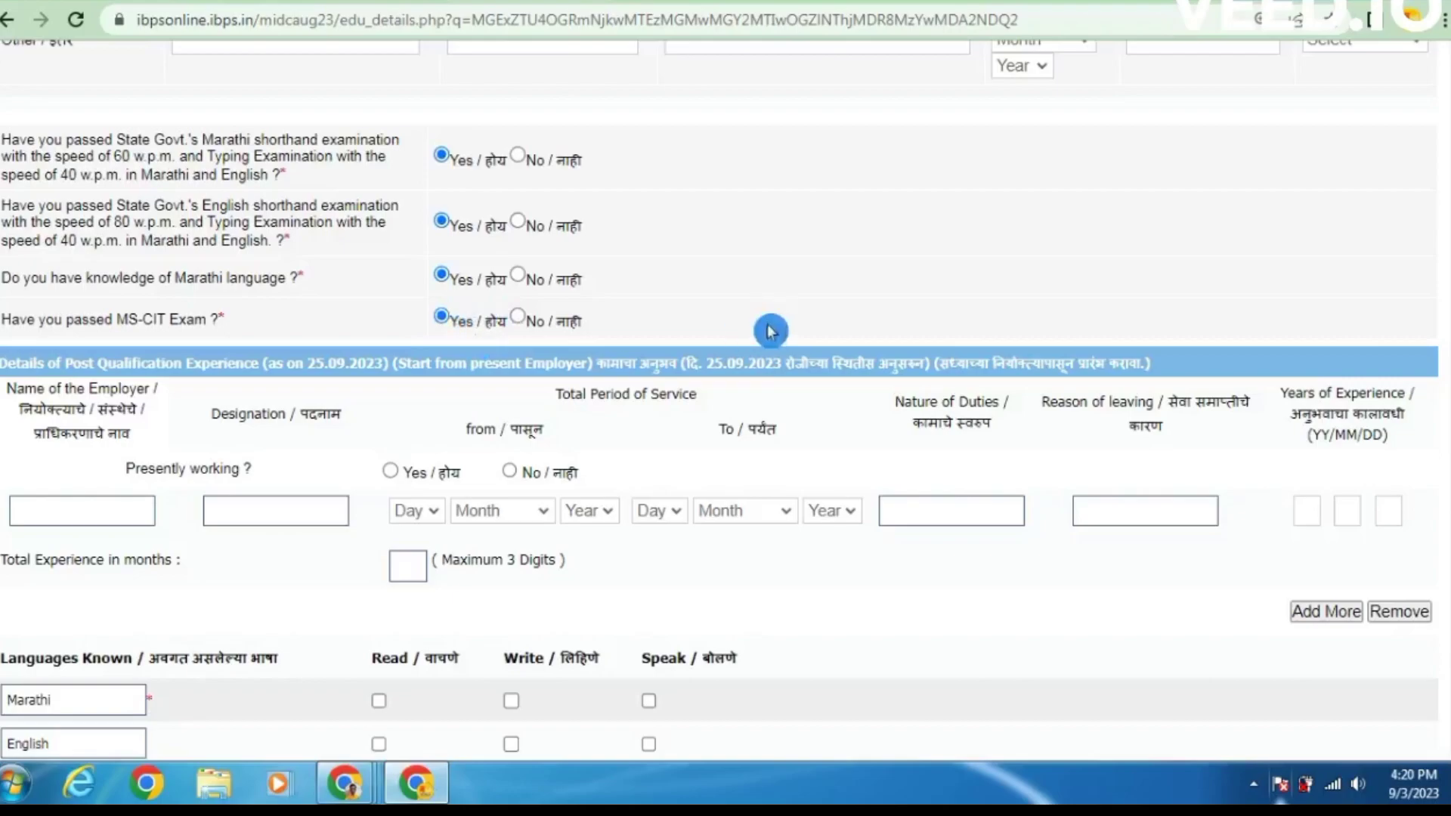
- Mark both Marathi and English as languages known for reading, writing and speaking
scroll(769, 330, down, 3)
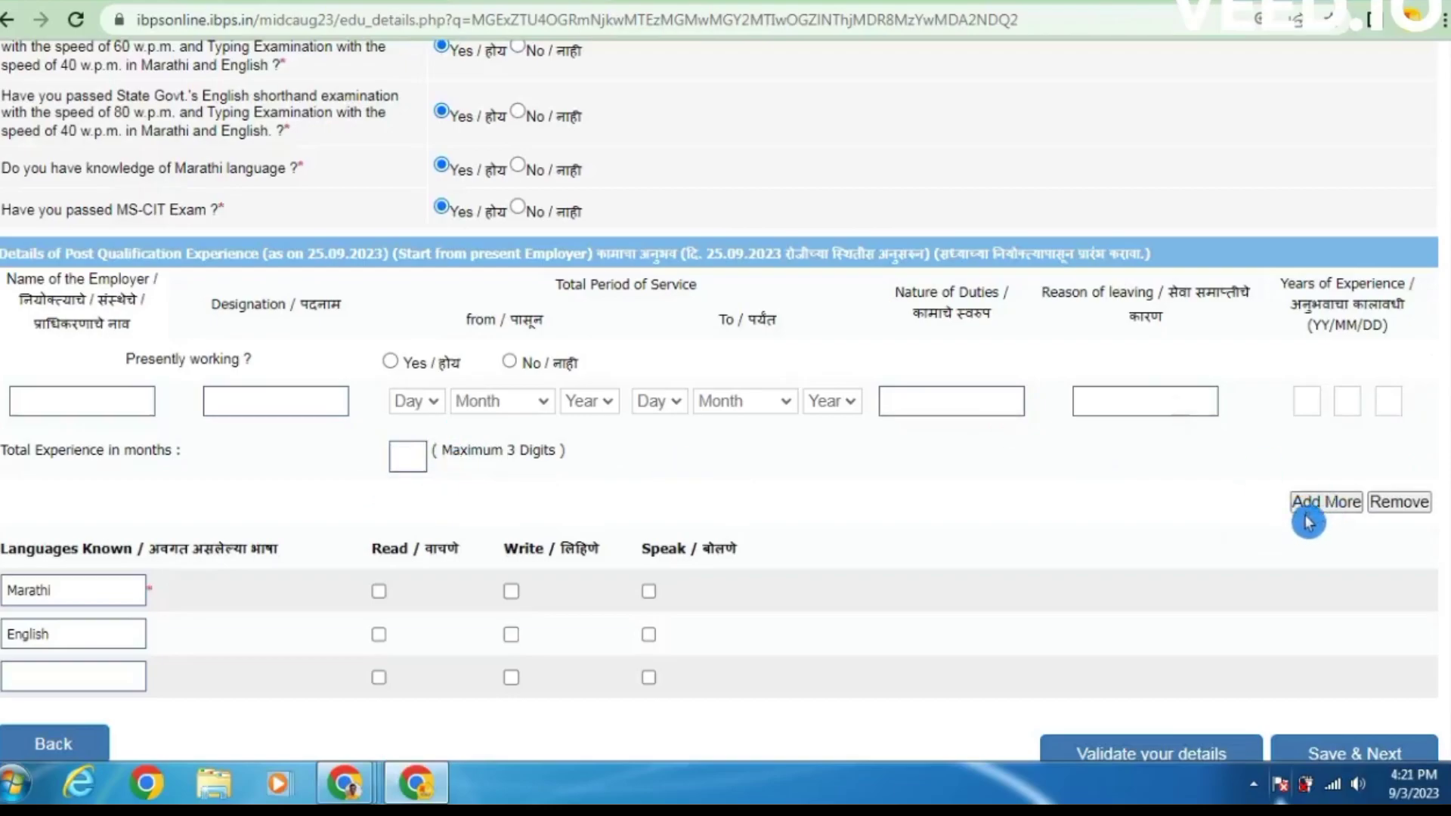
scroll(1308, 516, down, 2)
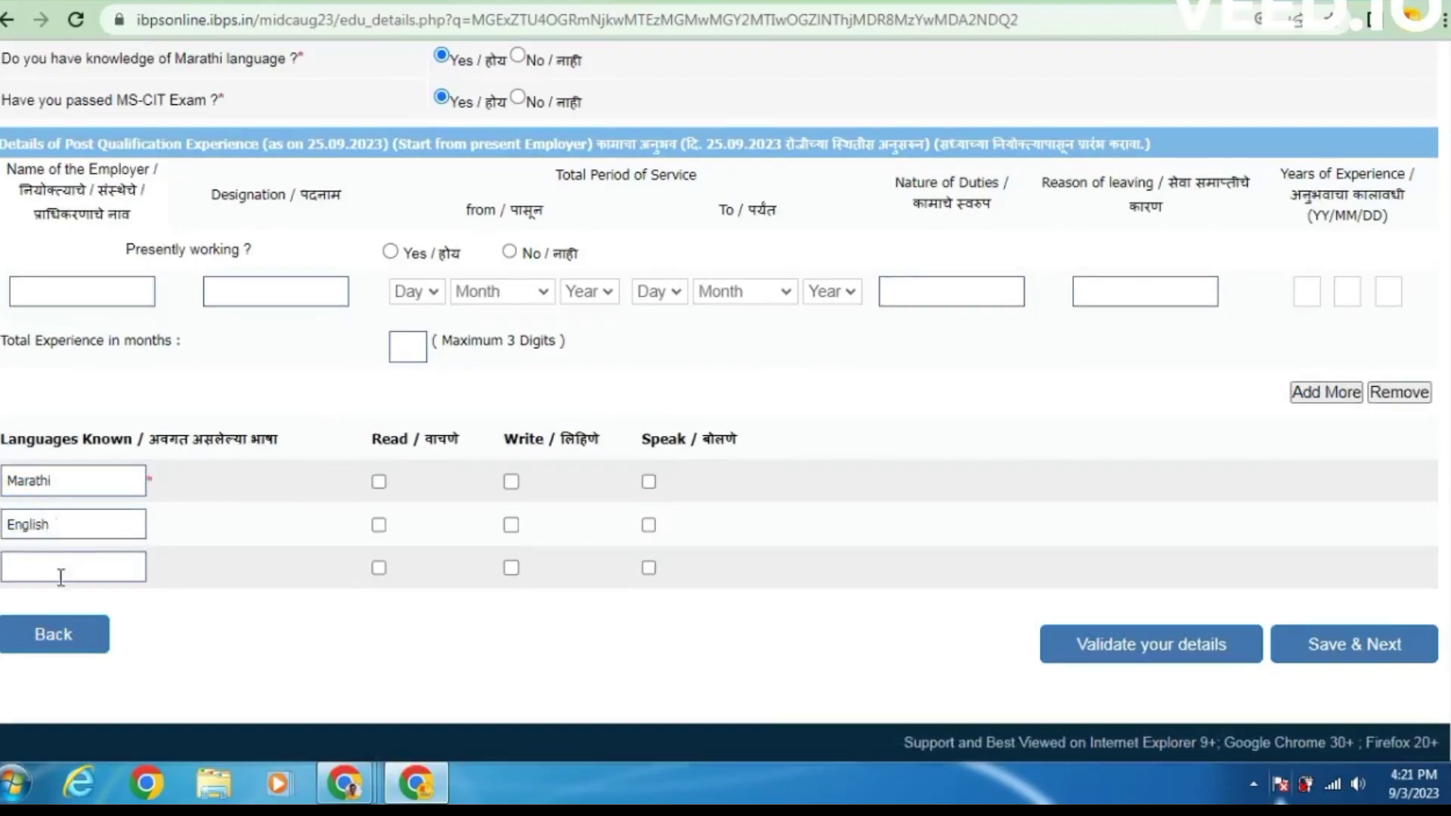
click(379, 481)
click(378, 525)
click(510, 481)
click(511, 524)
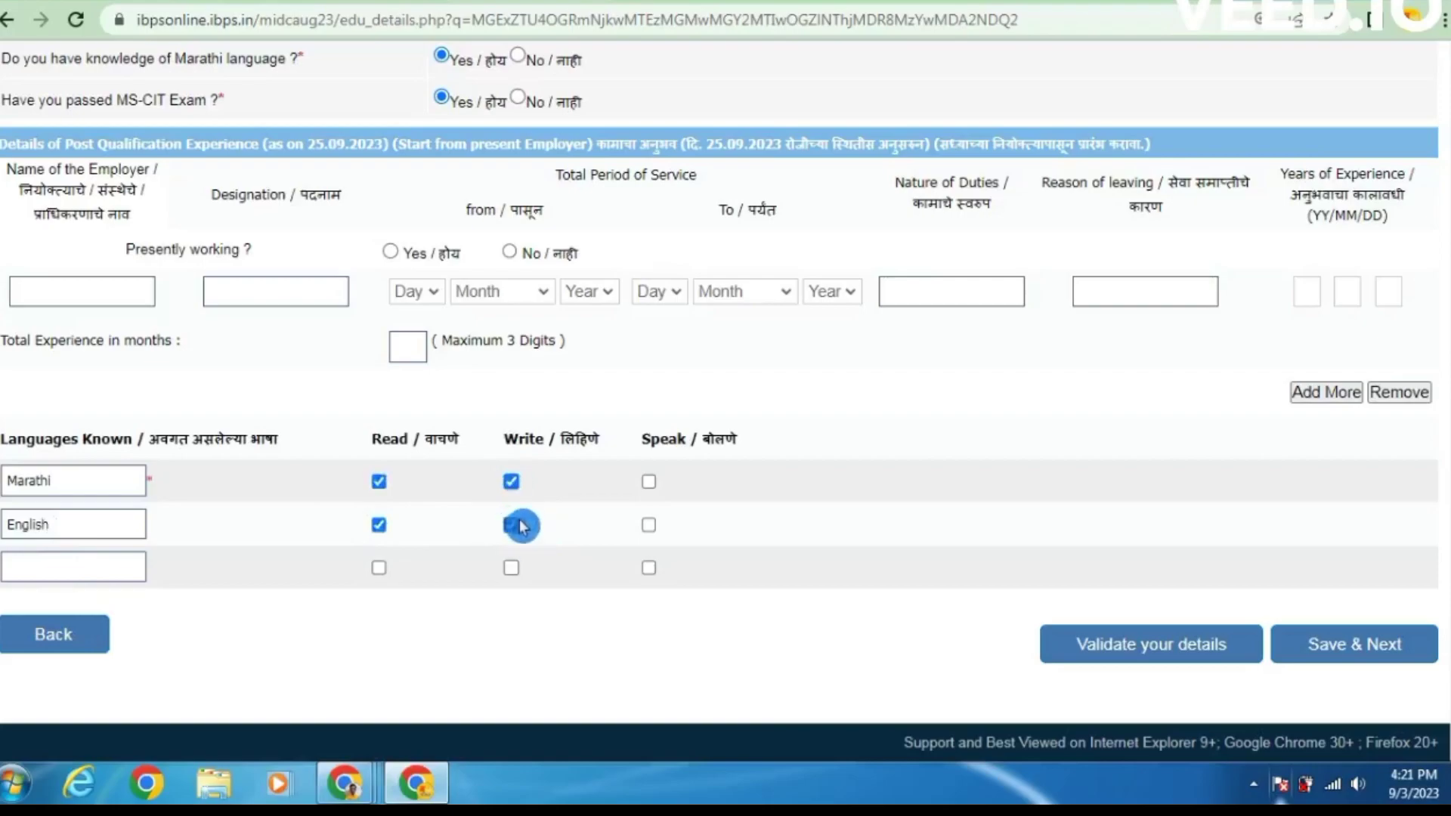
click(648, 481)
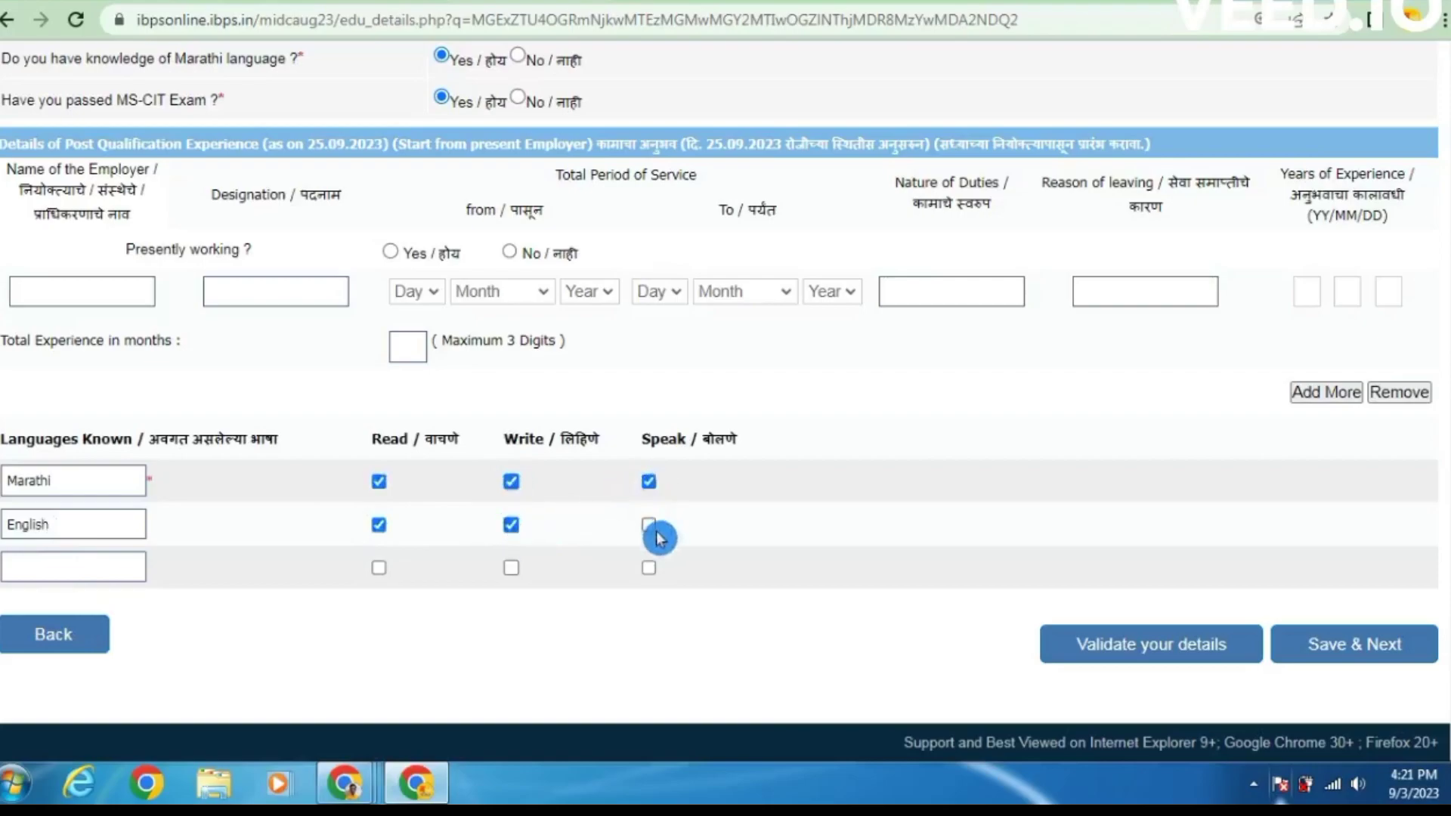
click(651, 529)
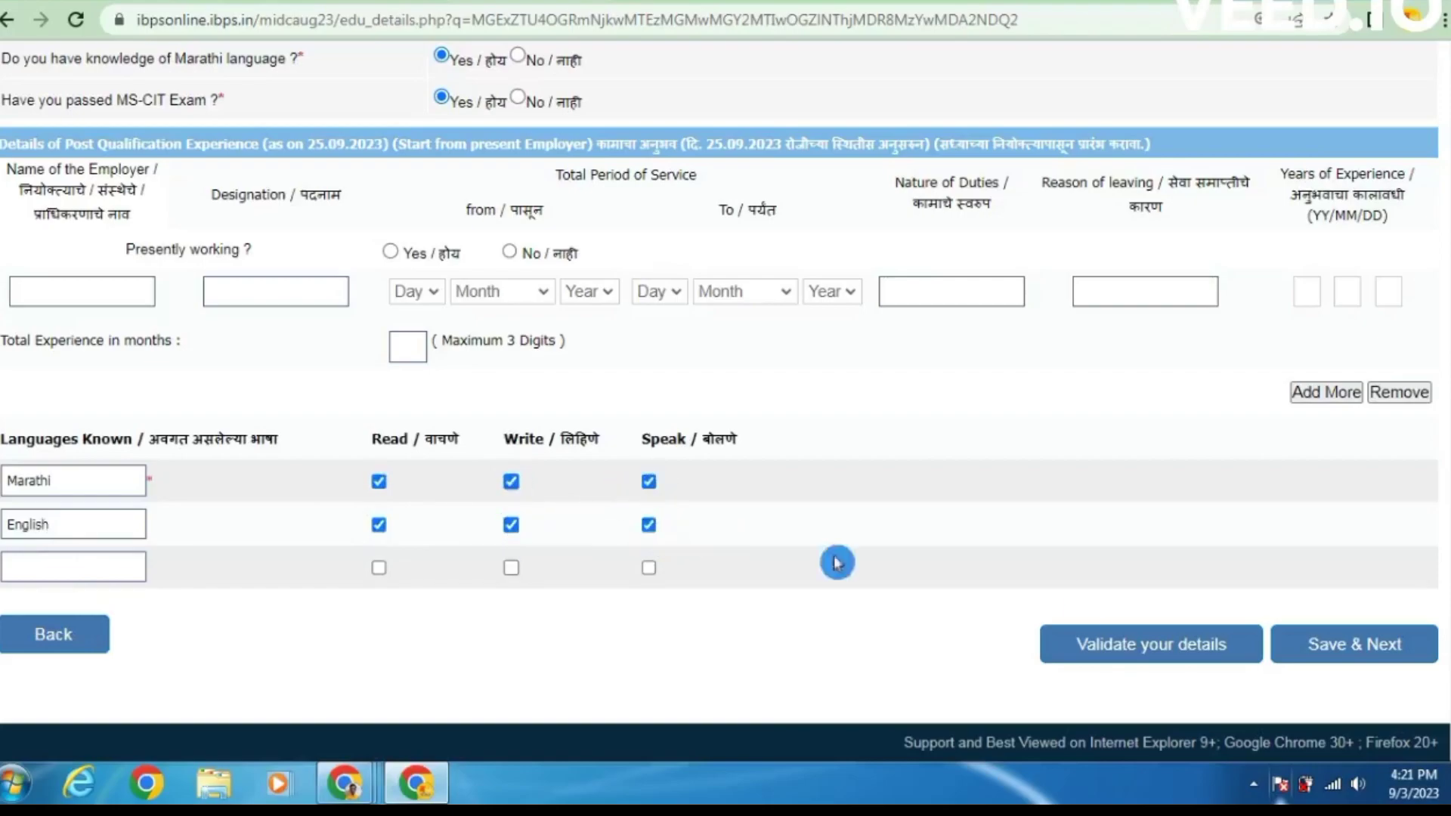
- Validate the qualification, experience and language details and acknowledge the verification message
click(1079, 646)
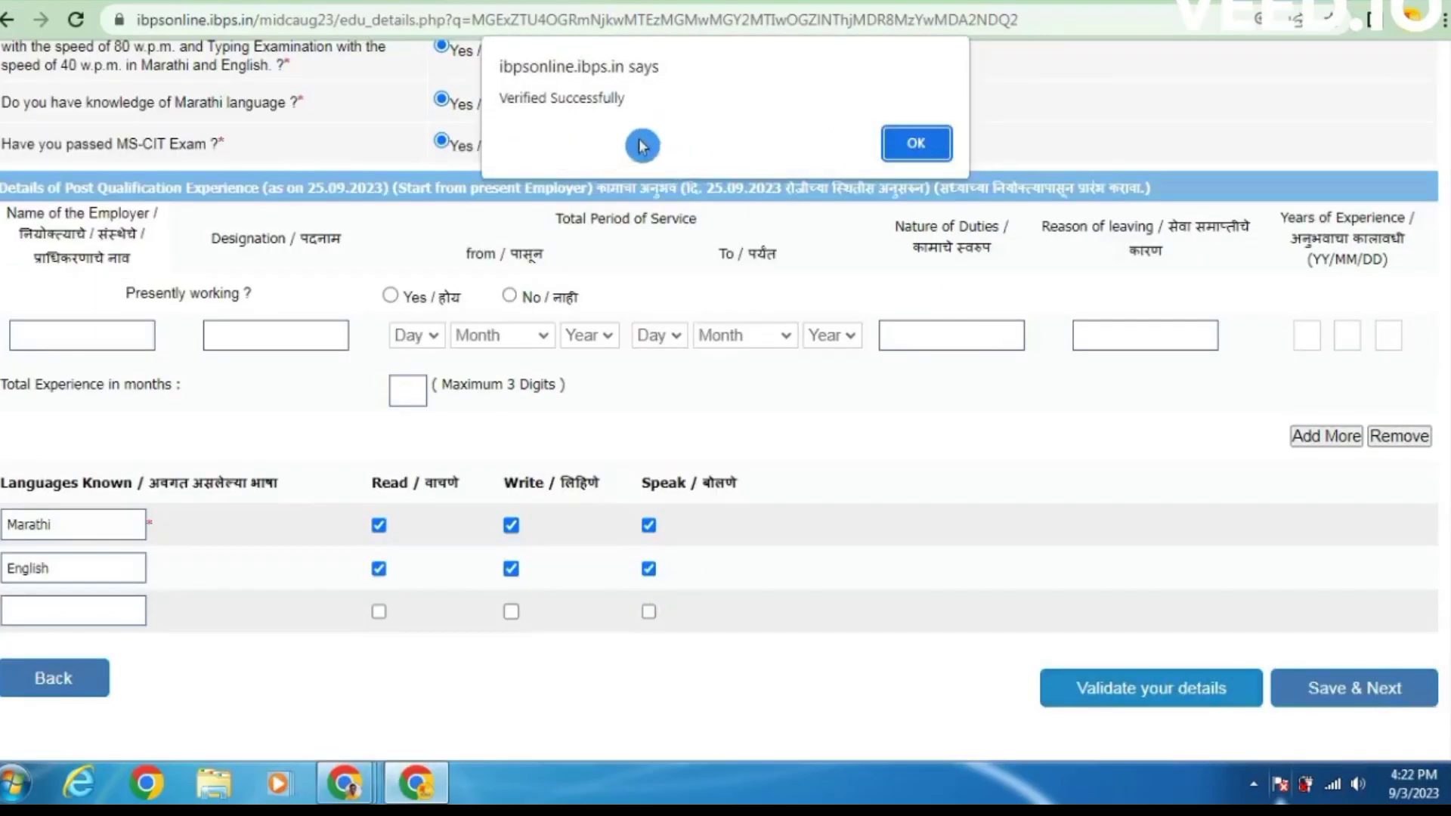
click(916, 143)
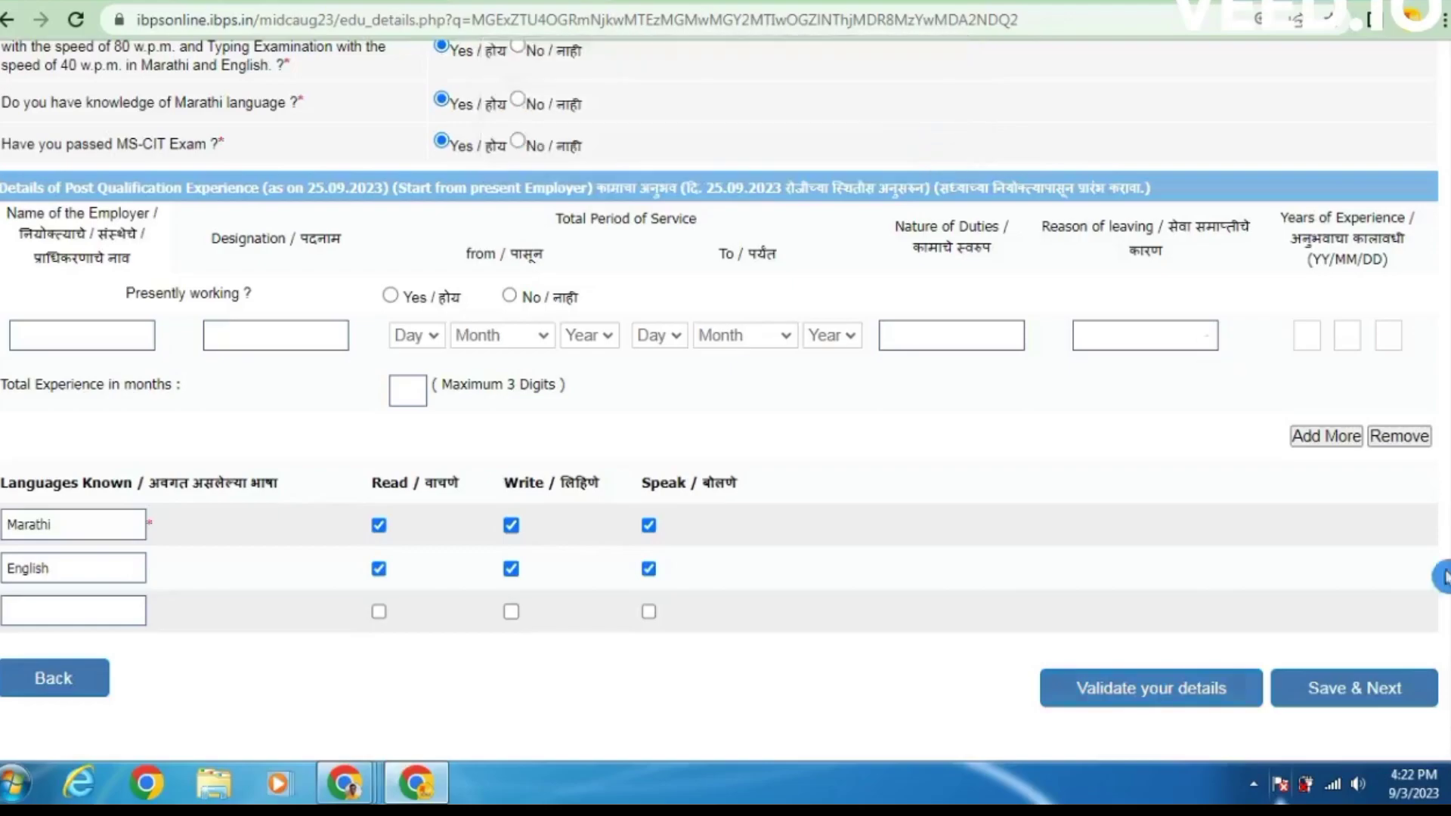
- Save the qualification, experience and language details and review the registration preview down to the declaration
click(1342, 707)
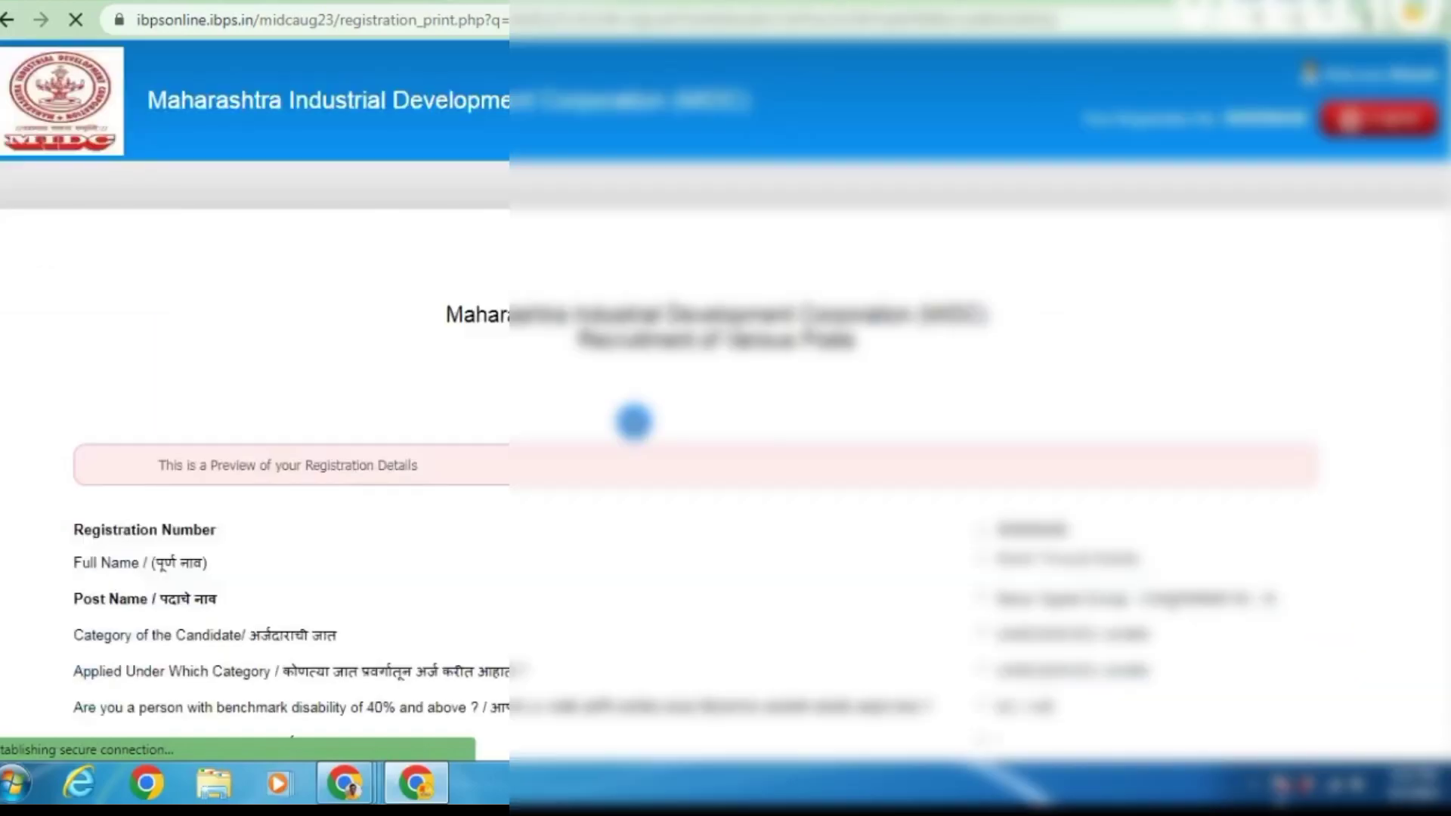
scroll(634, 420, down, 1)
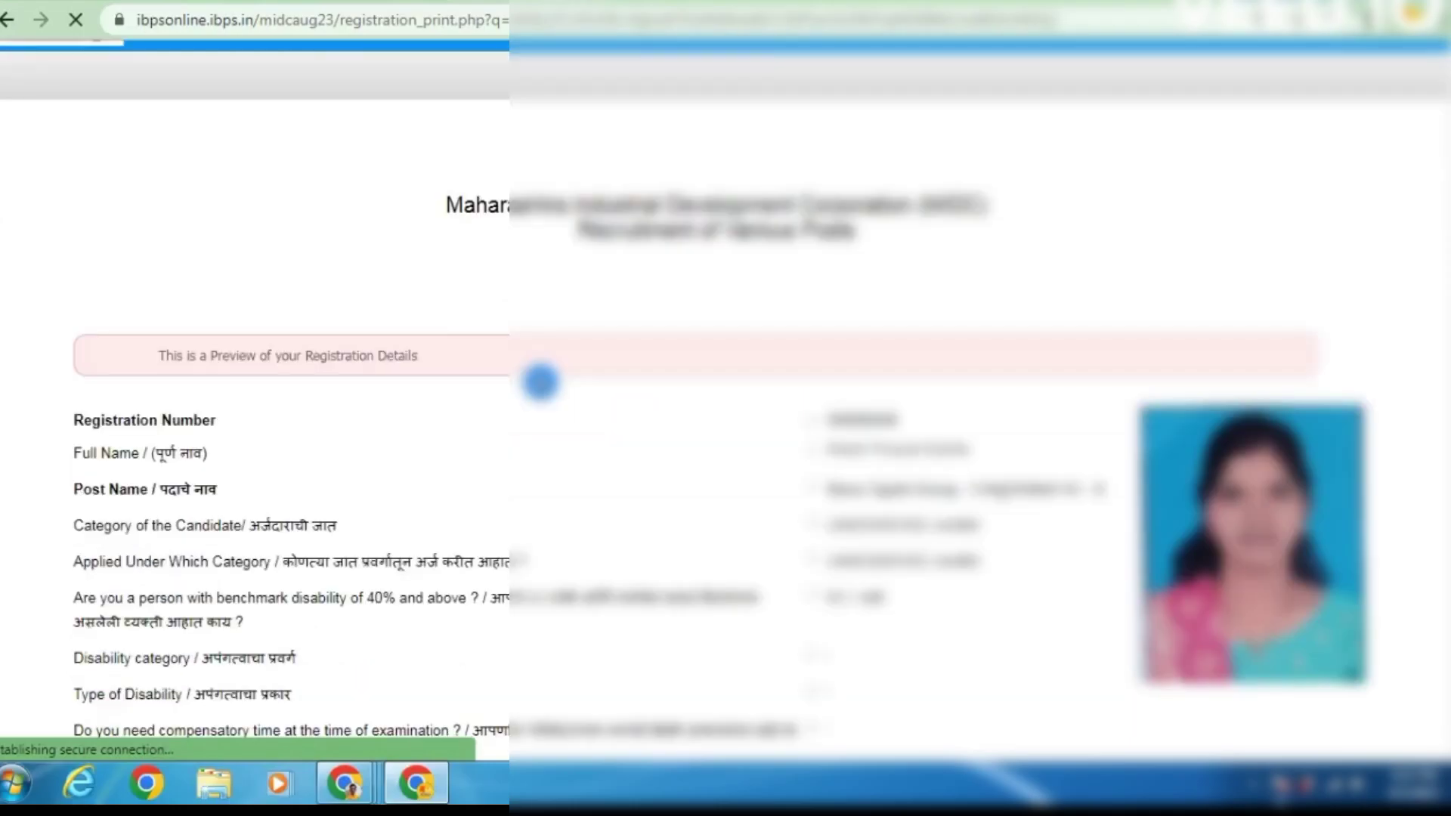
scroll(539, 382, down, 15)
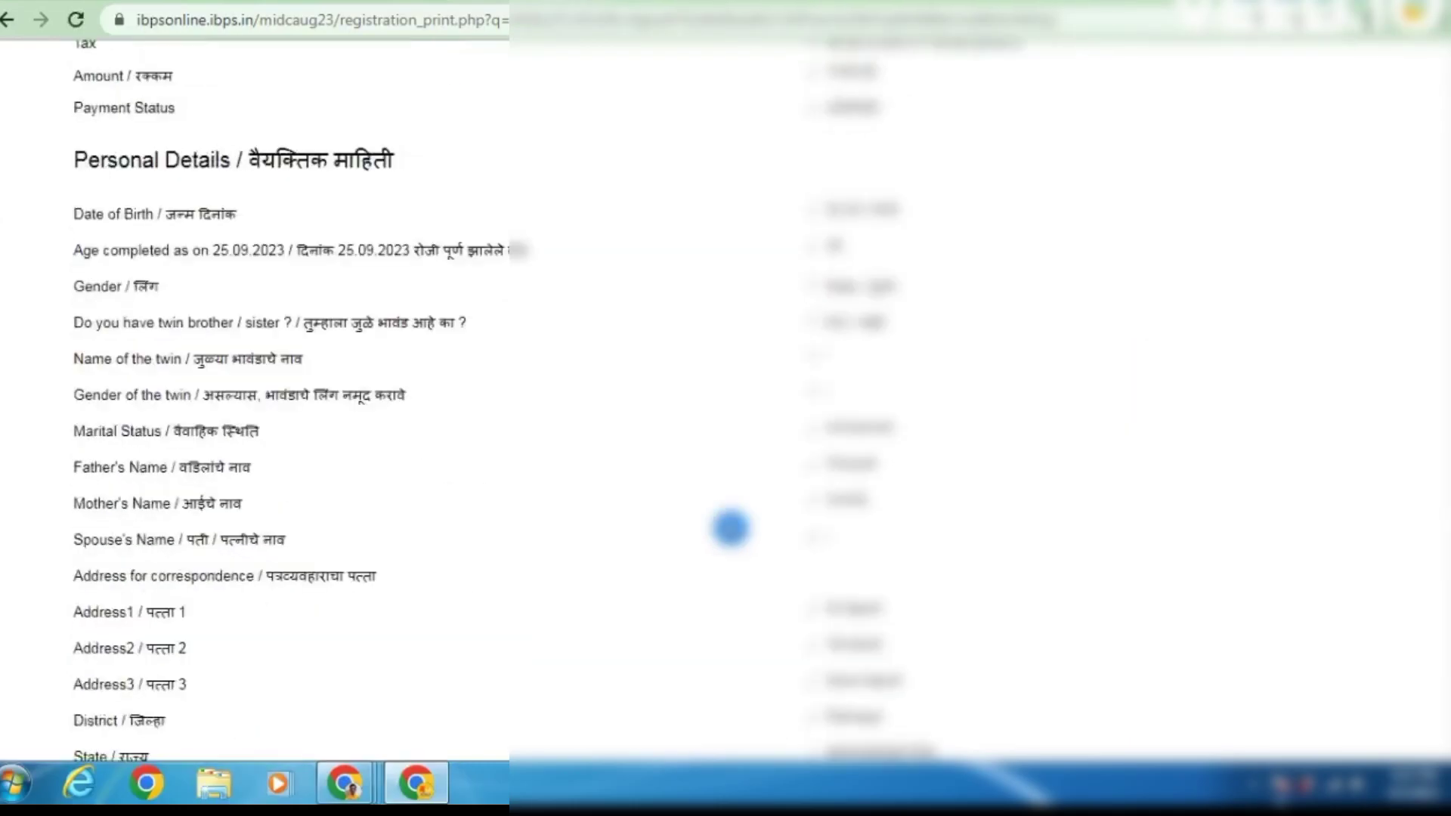
scroll(730, 527, down, 8)
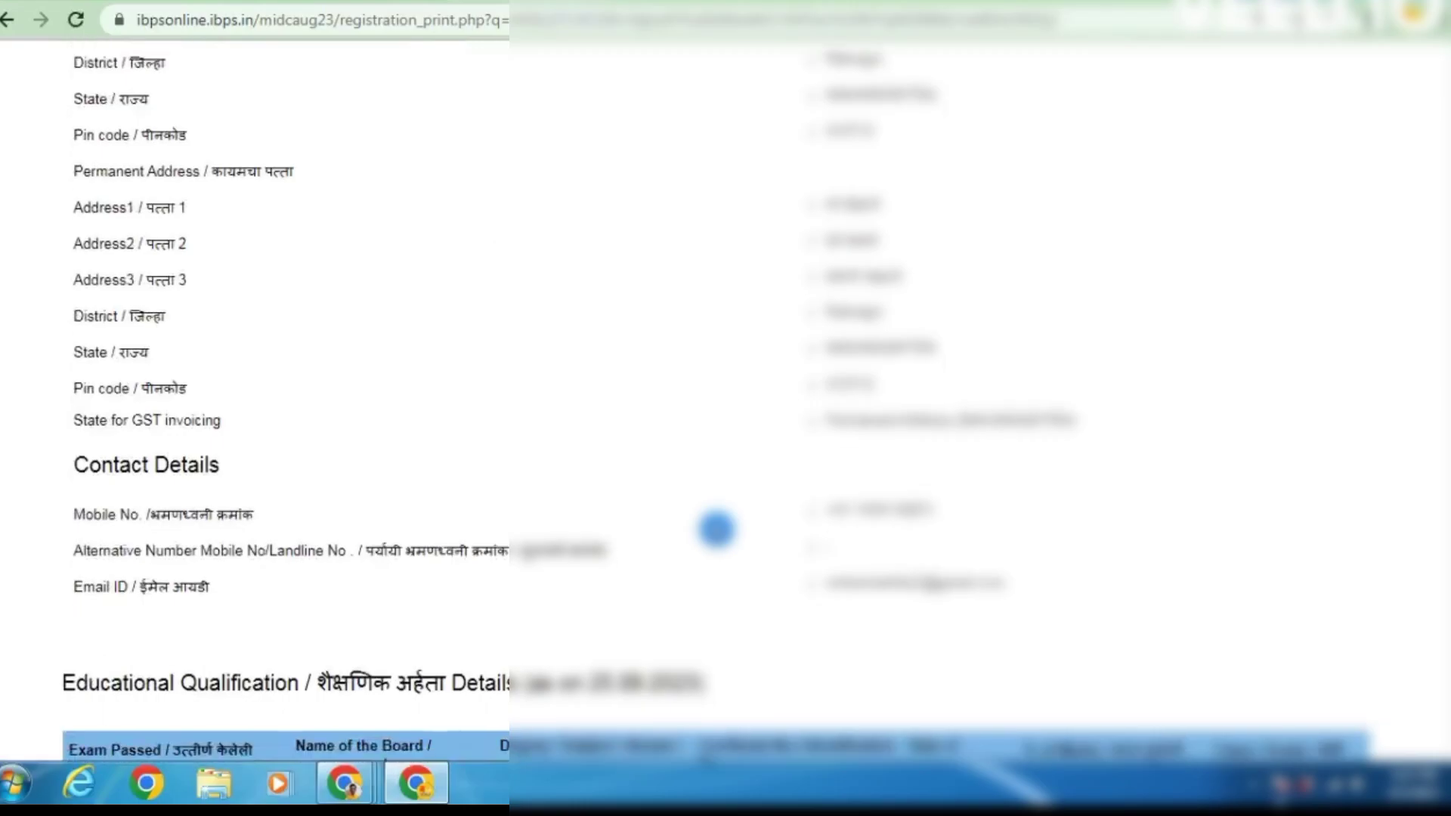
scroll(717, 529, down, 10)
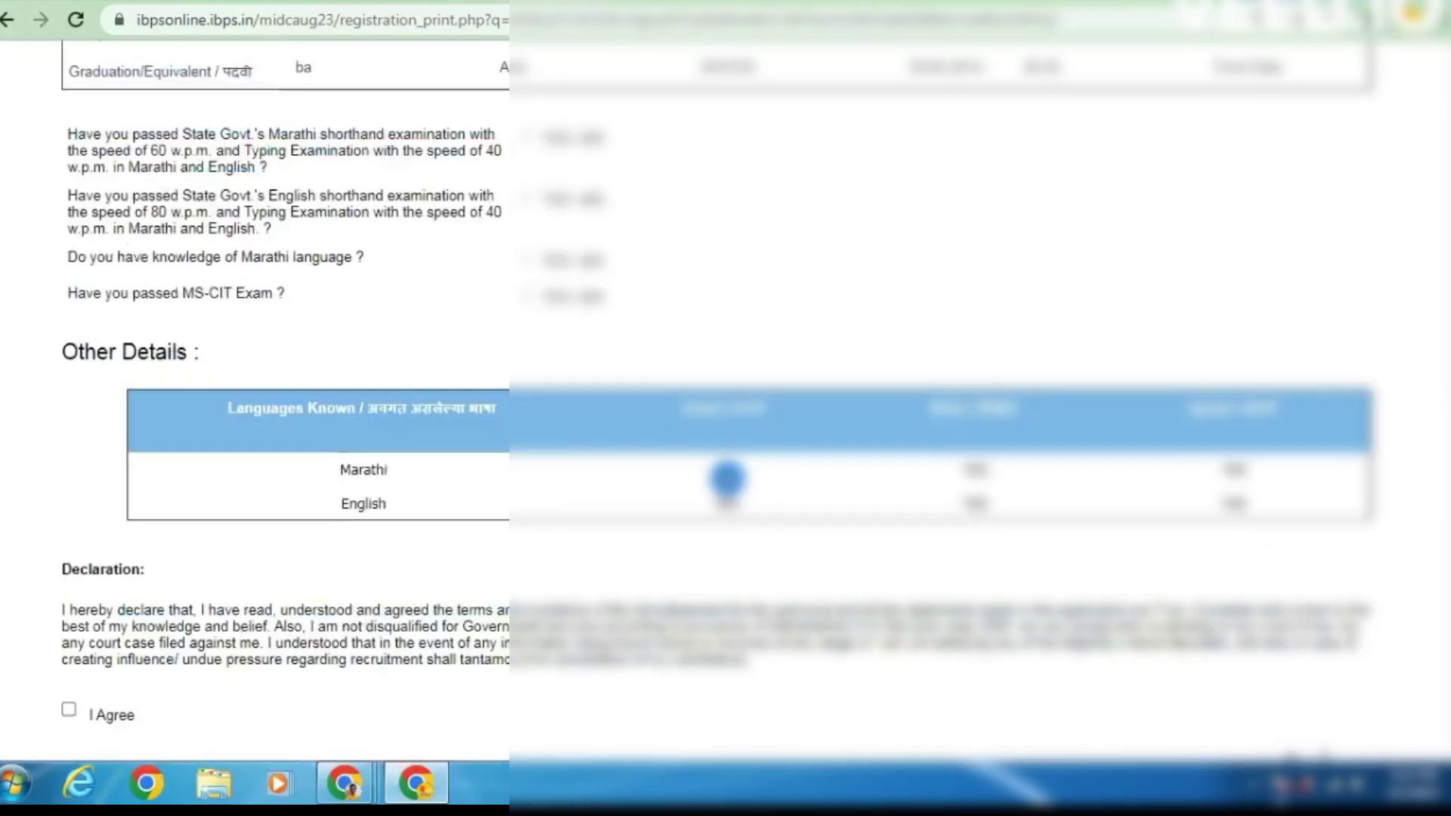
scroll(727, 479, down, 3)
scroll(727, 478, down, 3)
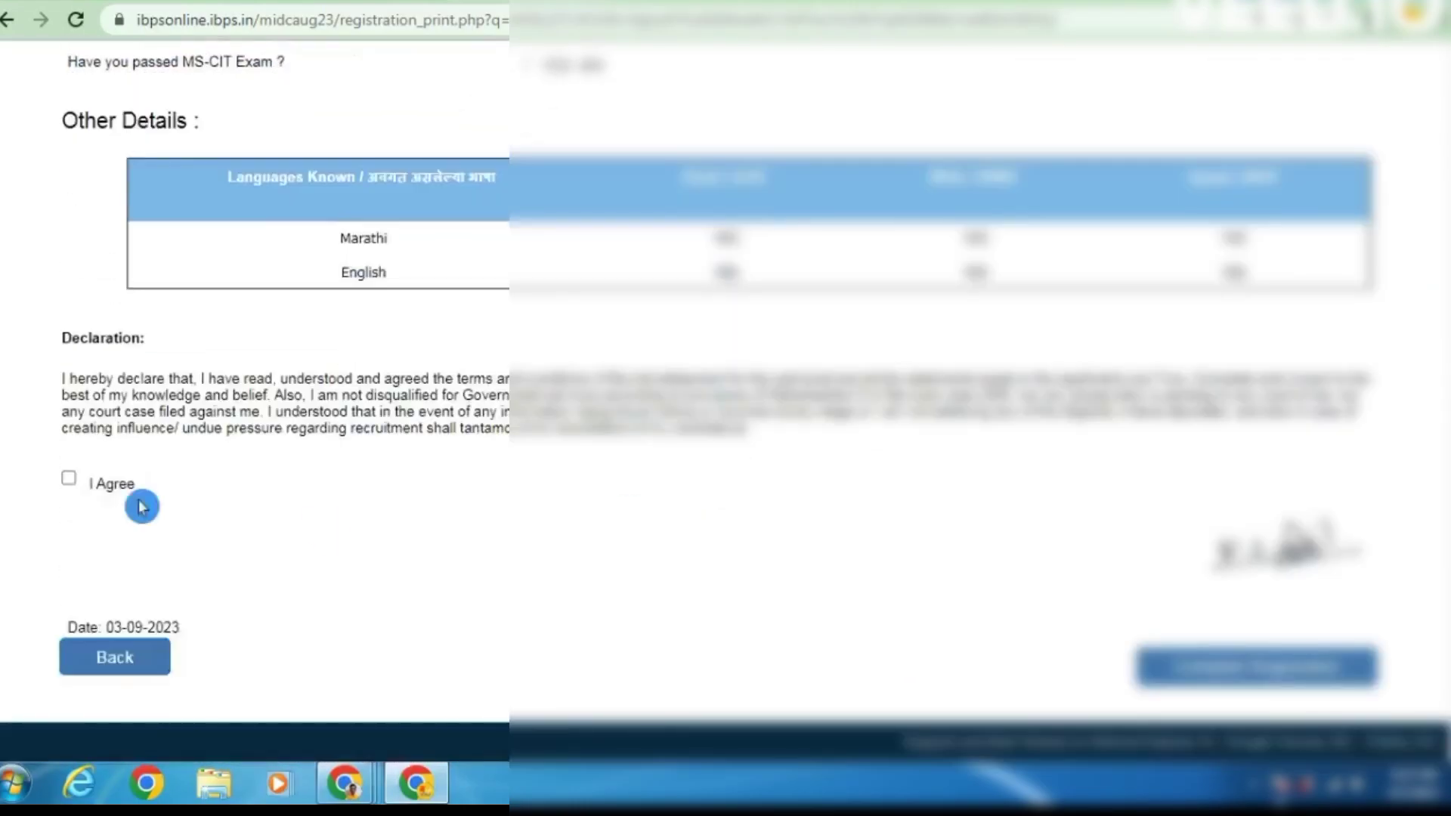
- Agree to the declaration and complete the registration, accepting both confirmation prompts
click(69, 478)
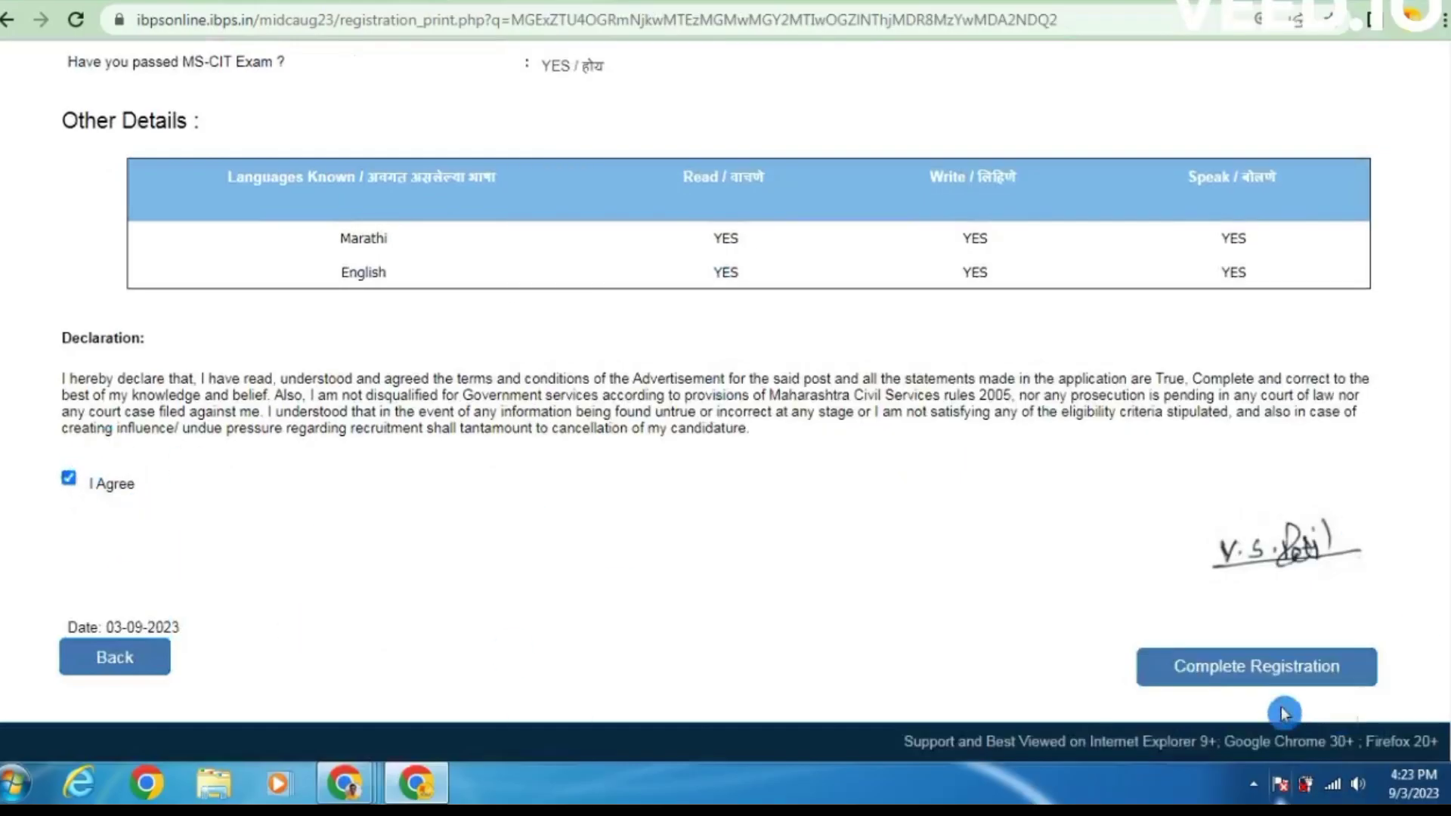
click(1274, 674)
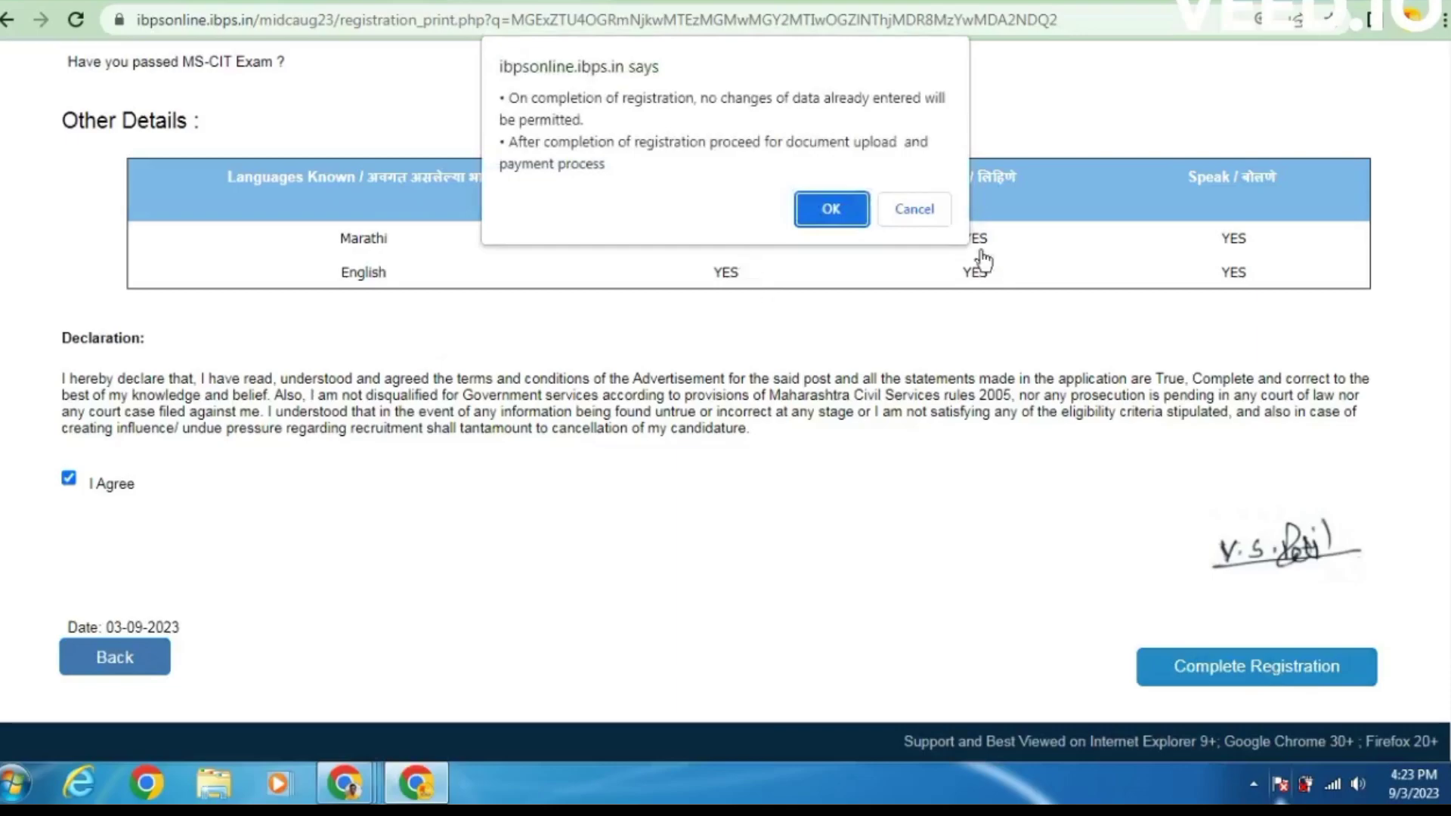
click(830, 209)
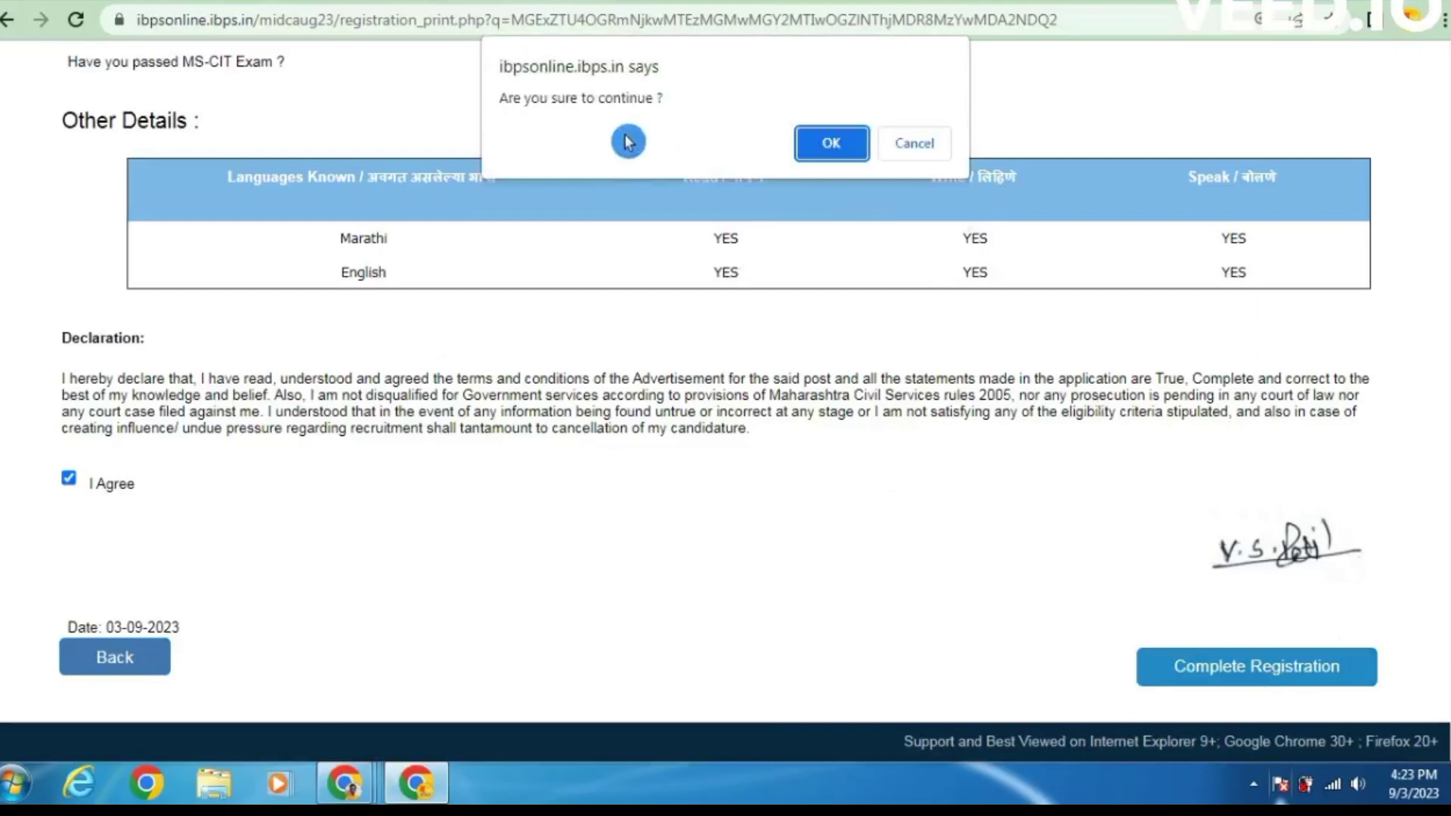
click(831, 143)
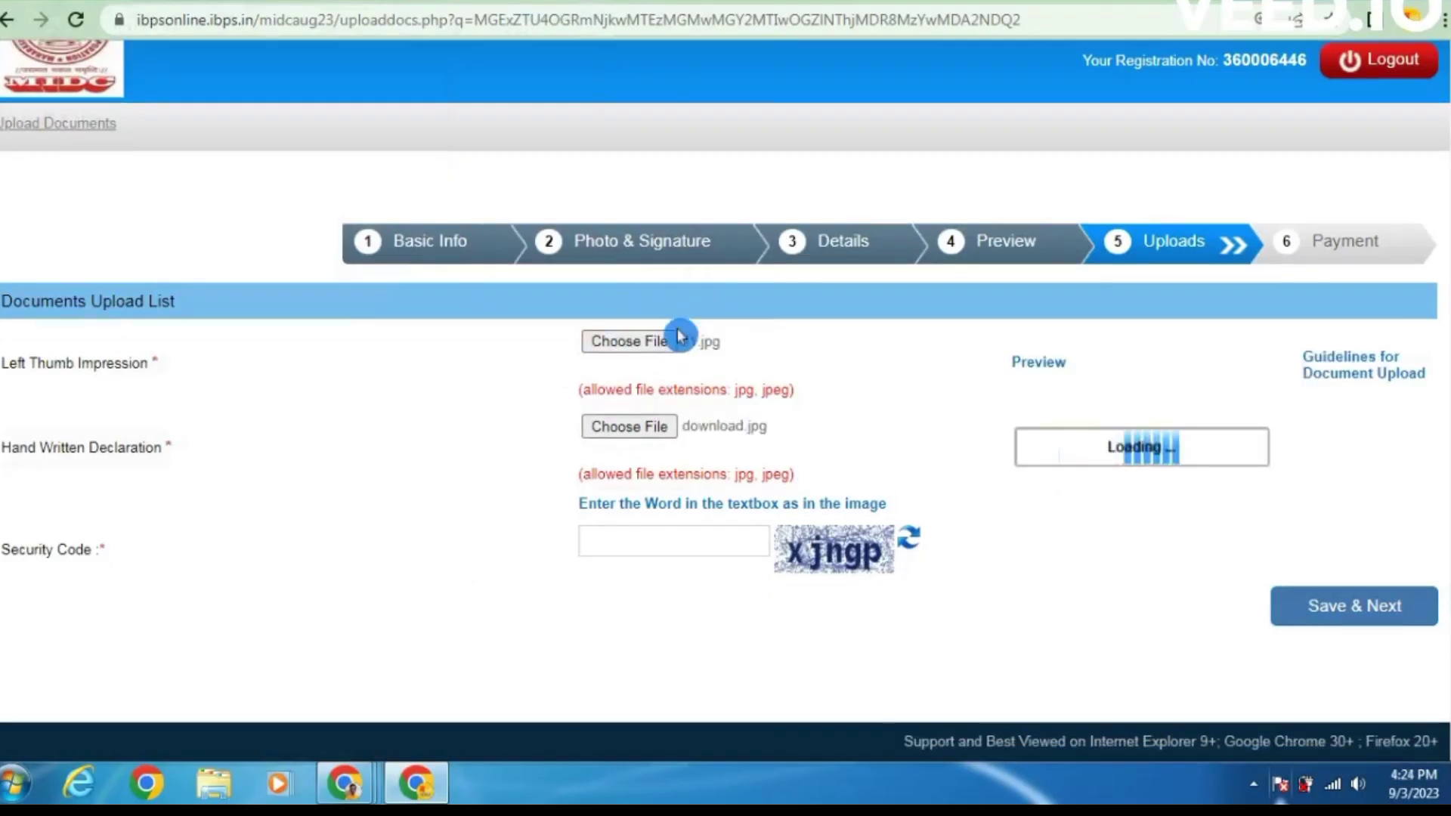
- Accept the uploaded handwritten declaration and preview the left thumb impression document
scroll(680, 336, up, 1)
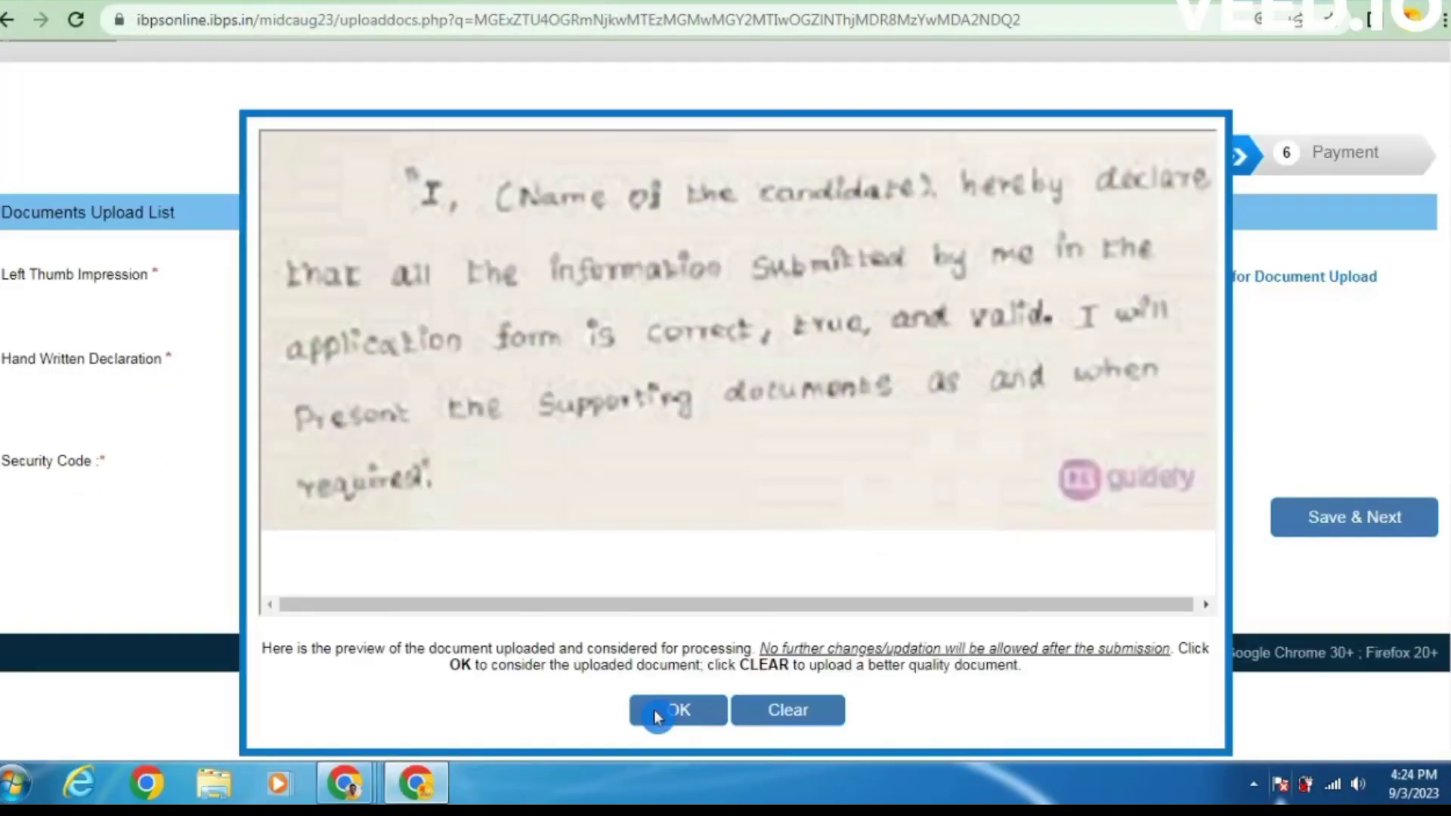
click(656, 709)
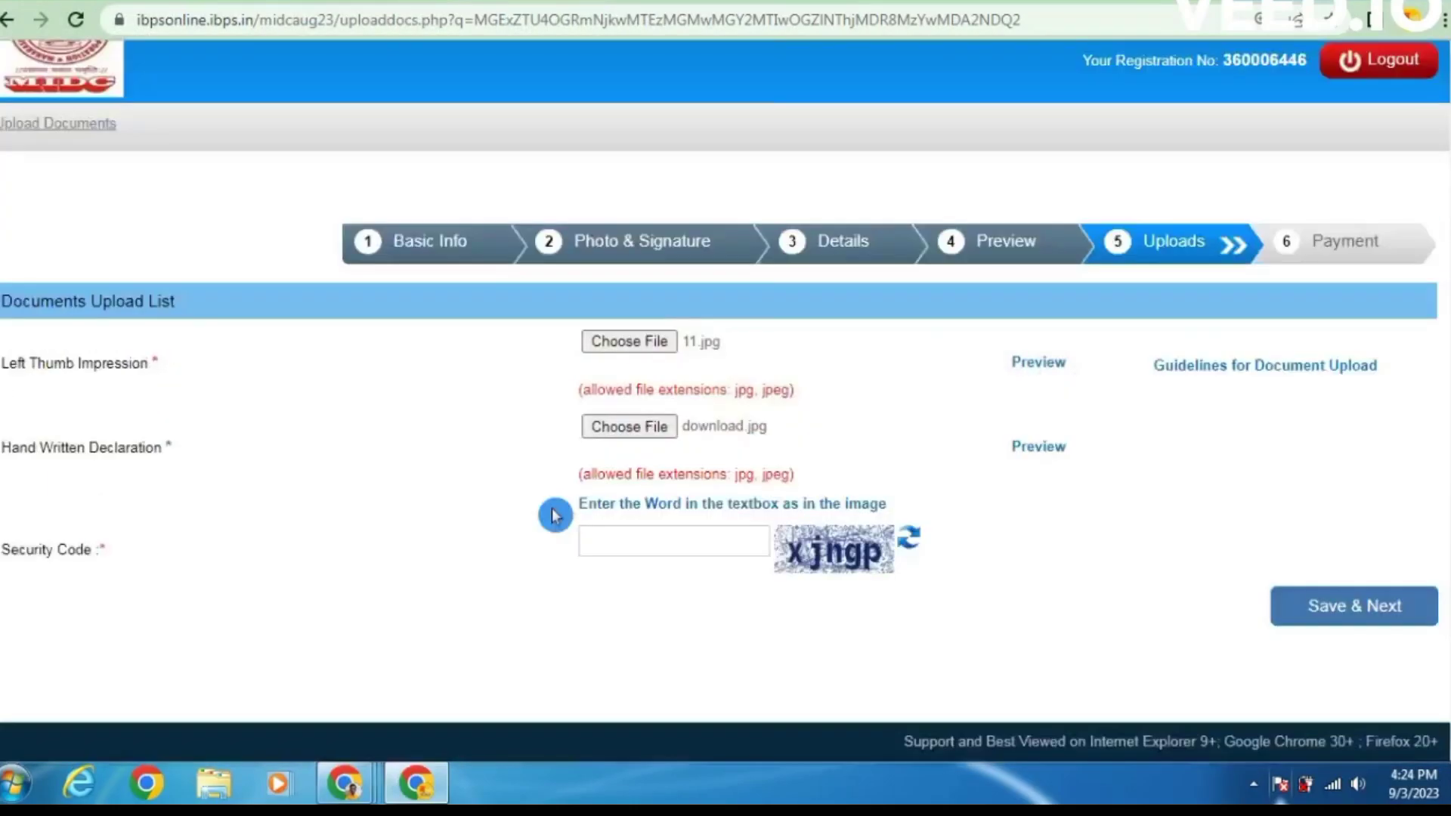
click(1038, 362)
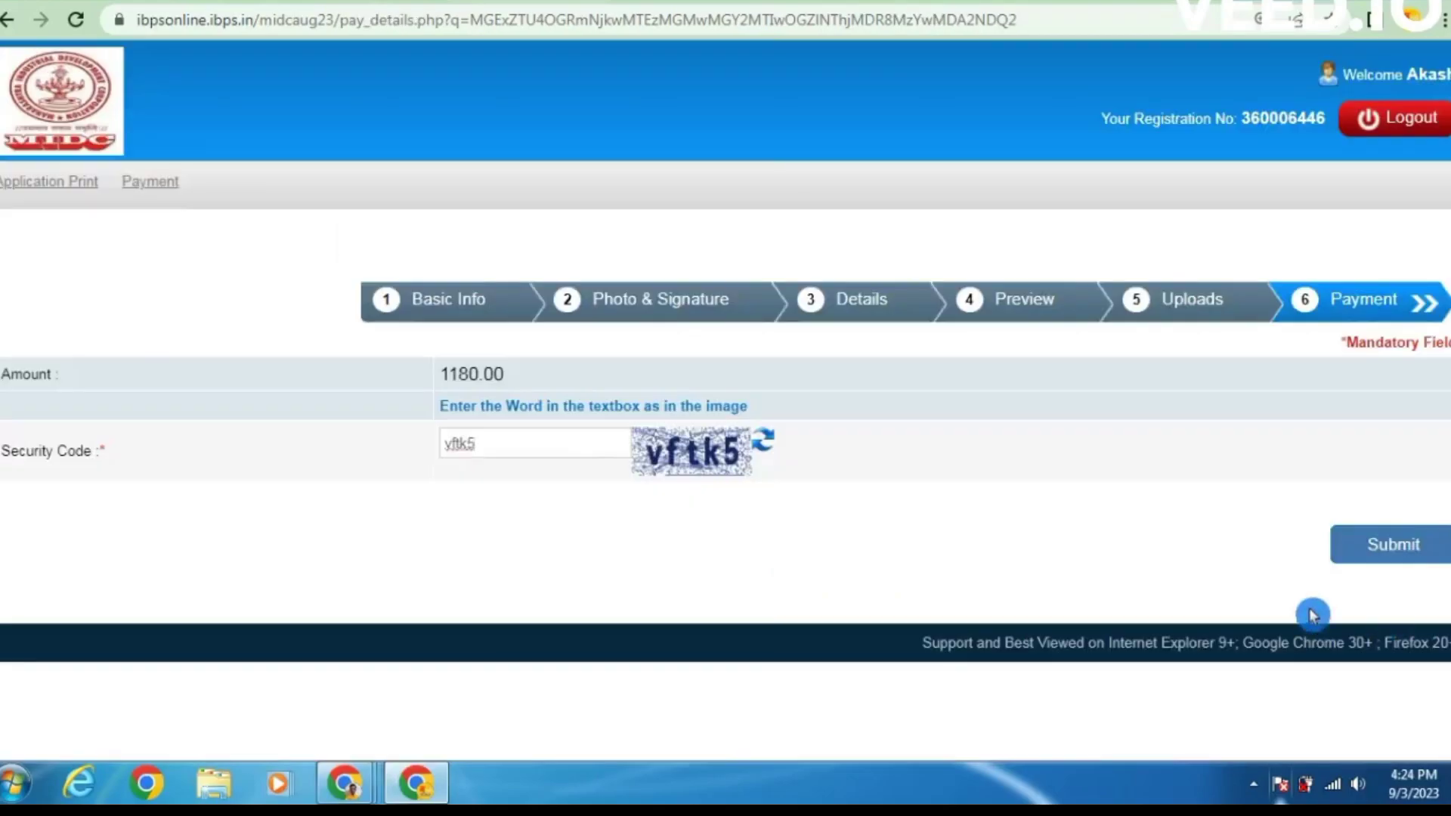
- Submit the application fee payment page and confirm the submission
click(1427, 561)
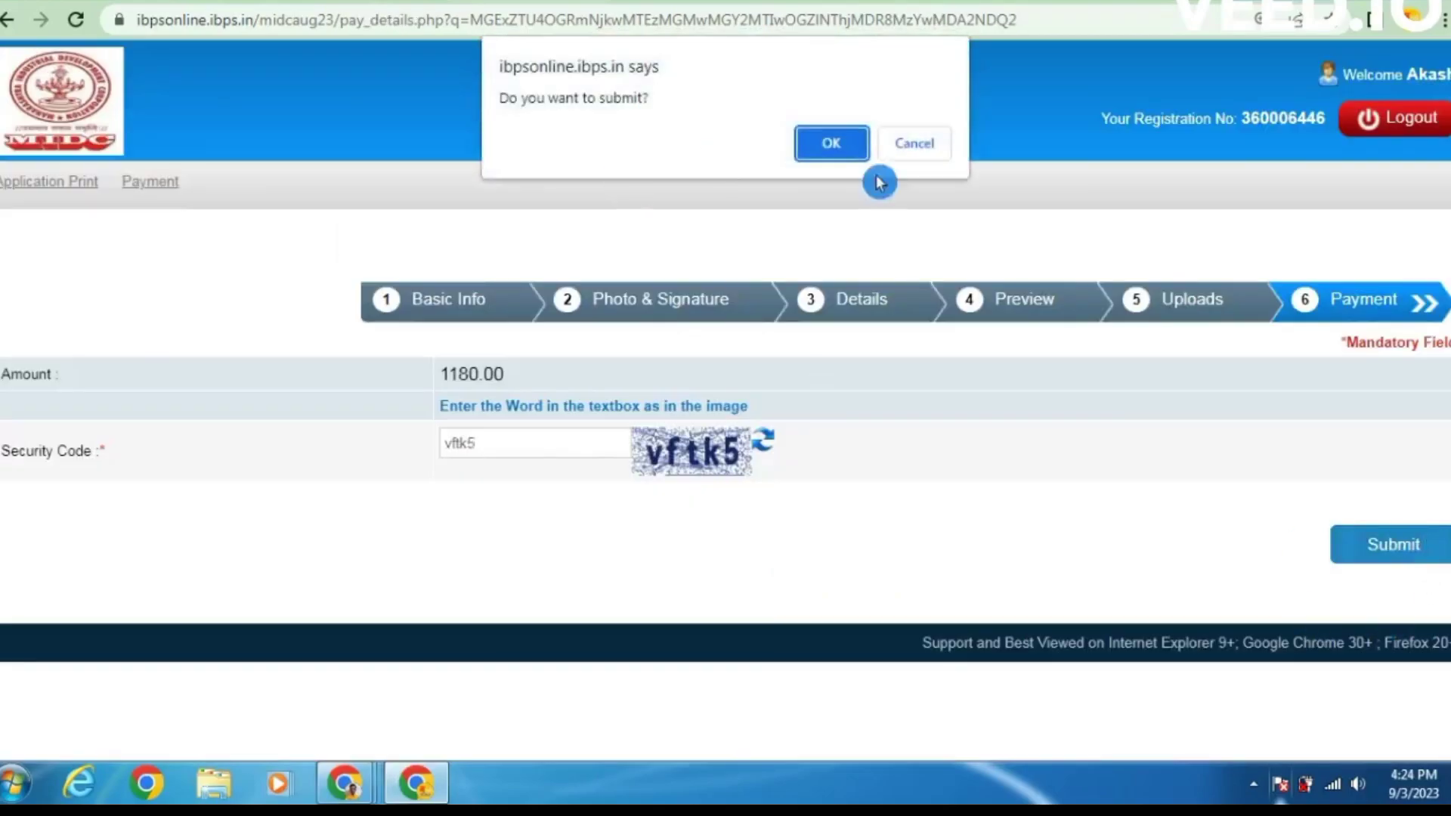
click(830, 136)
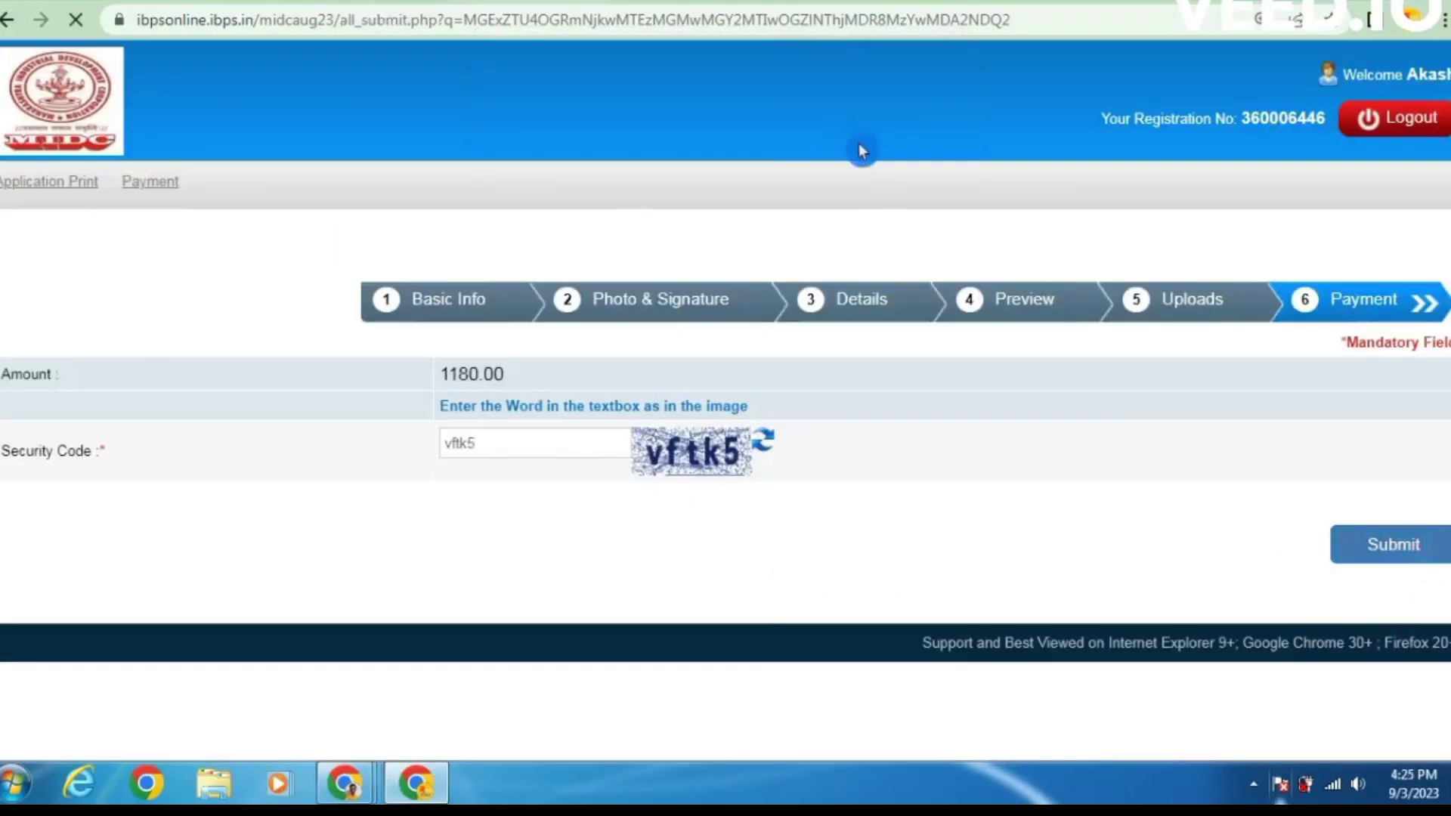